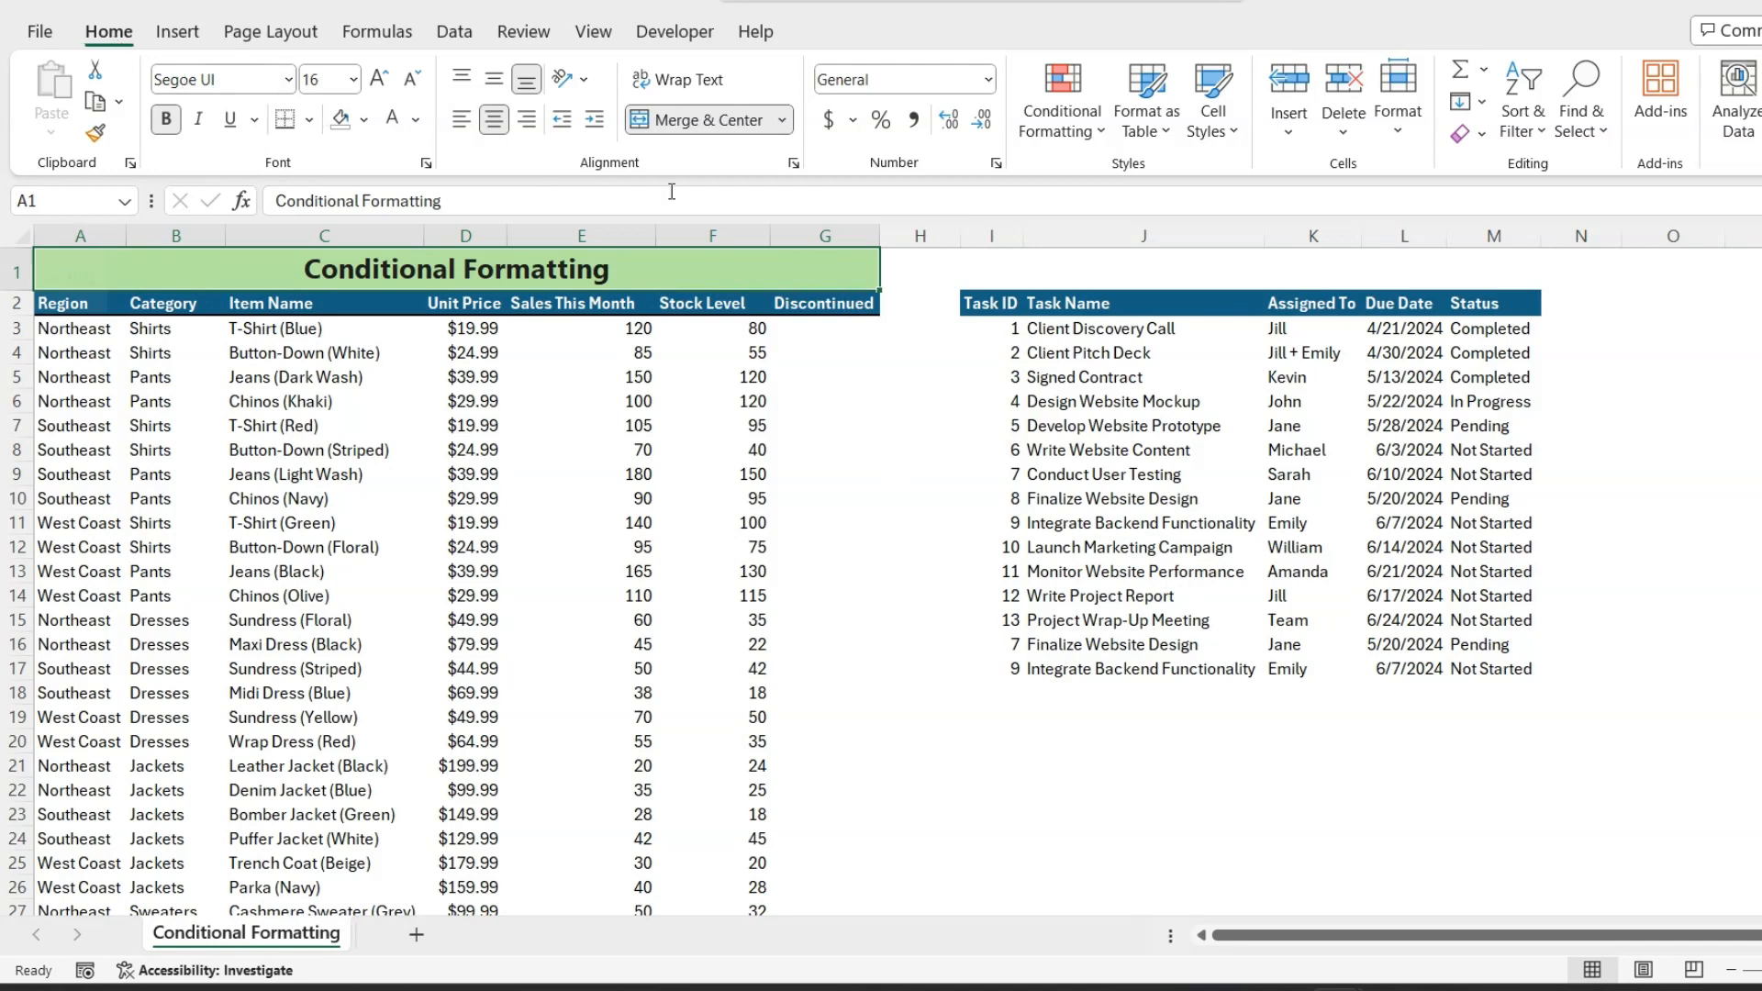
click(1085, 138)
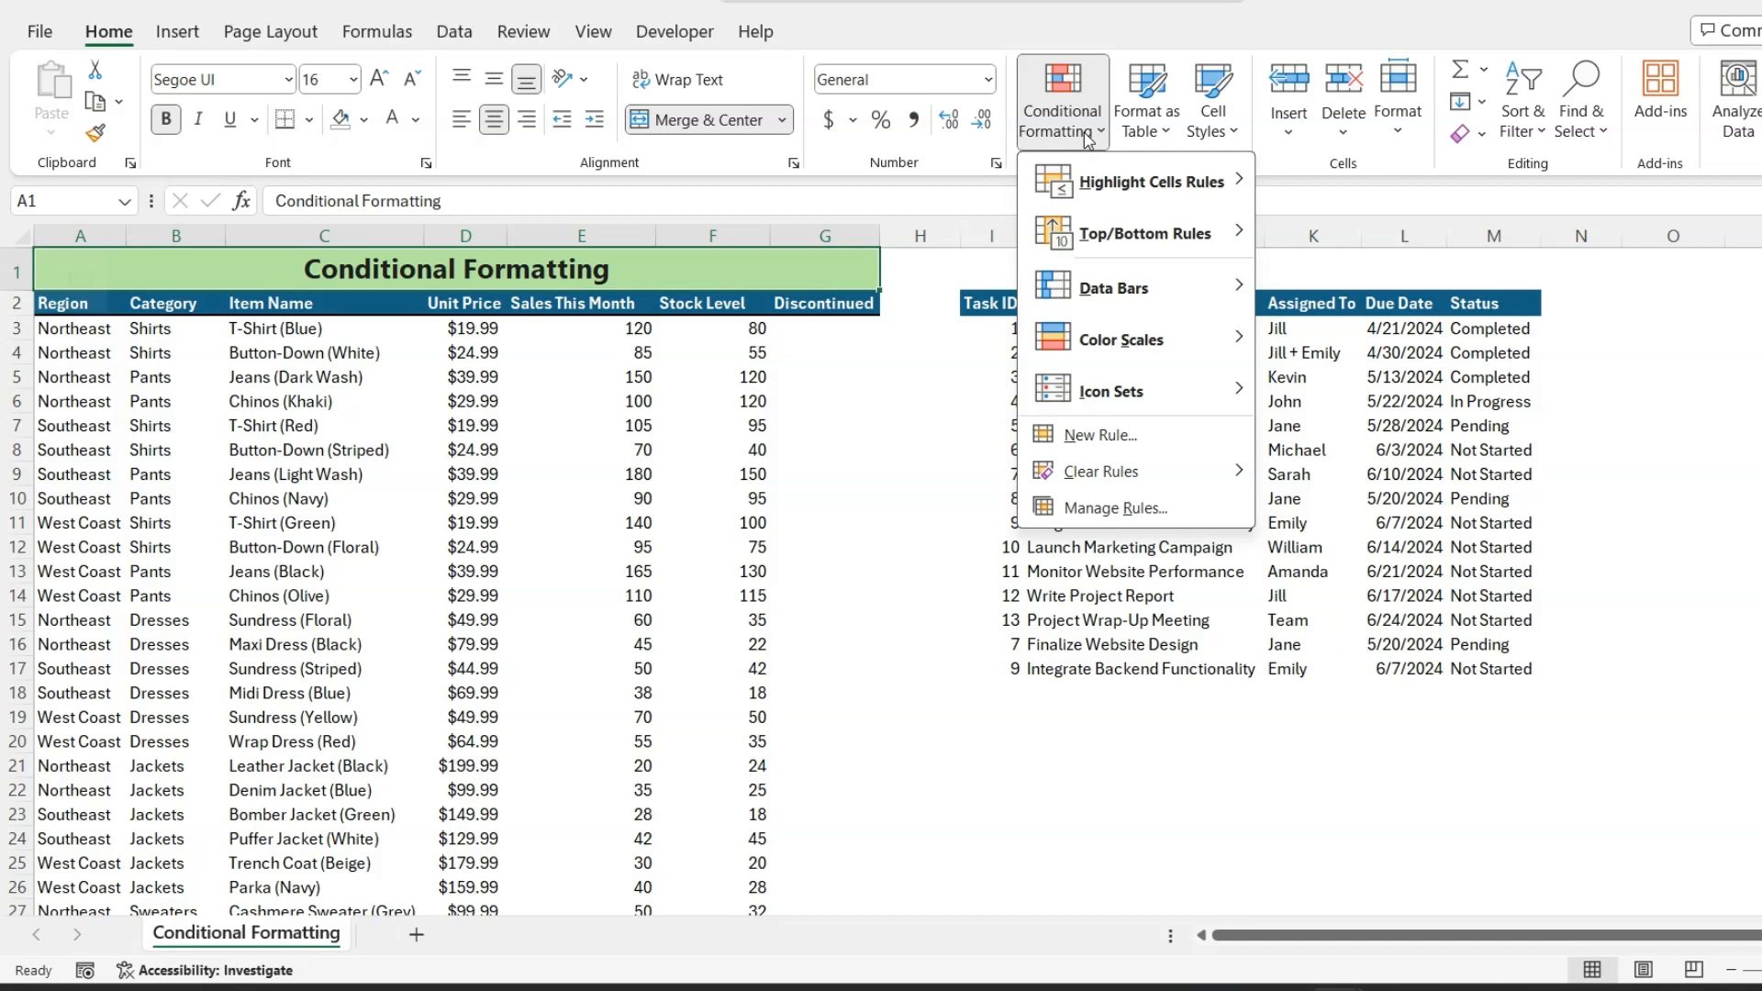
mouse_move(1126, 187)
click(922, 359)
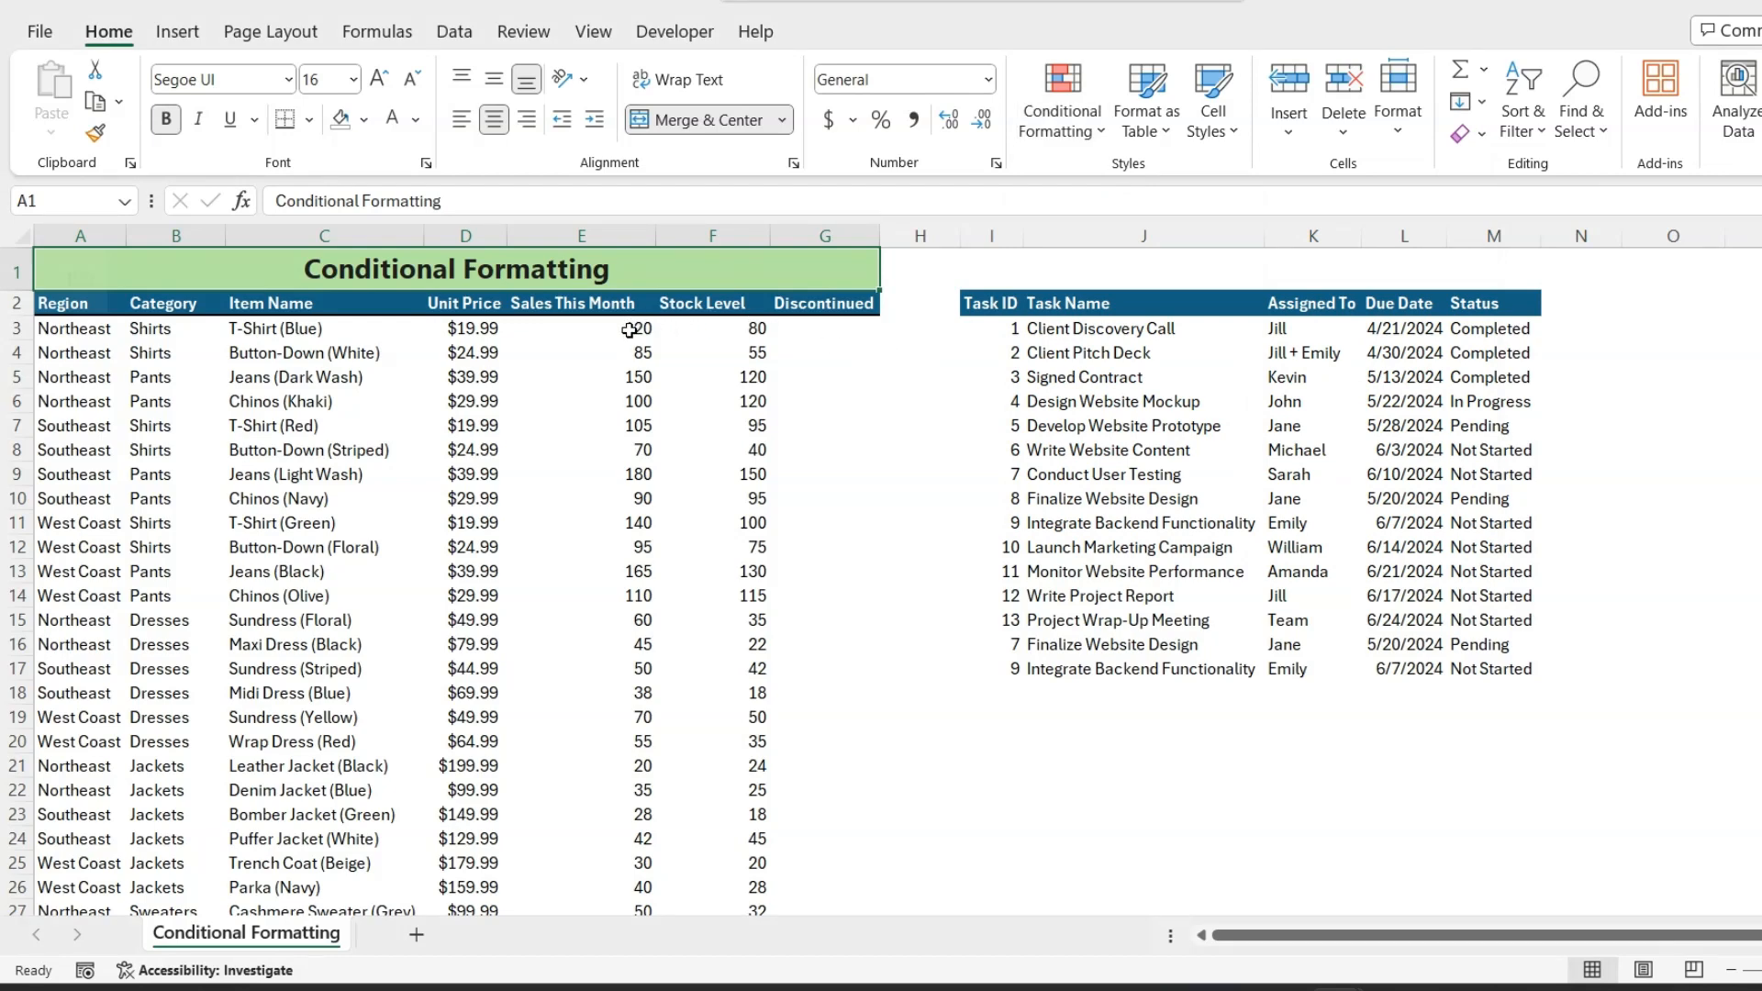
- Highlight all Sales This Month values greater than 100 with Green Fill with Dark Green Text using conditional formatting
click(629, 331)
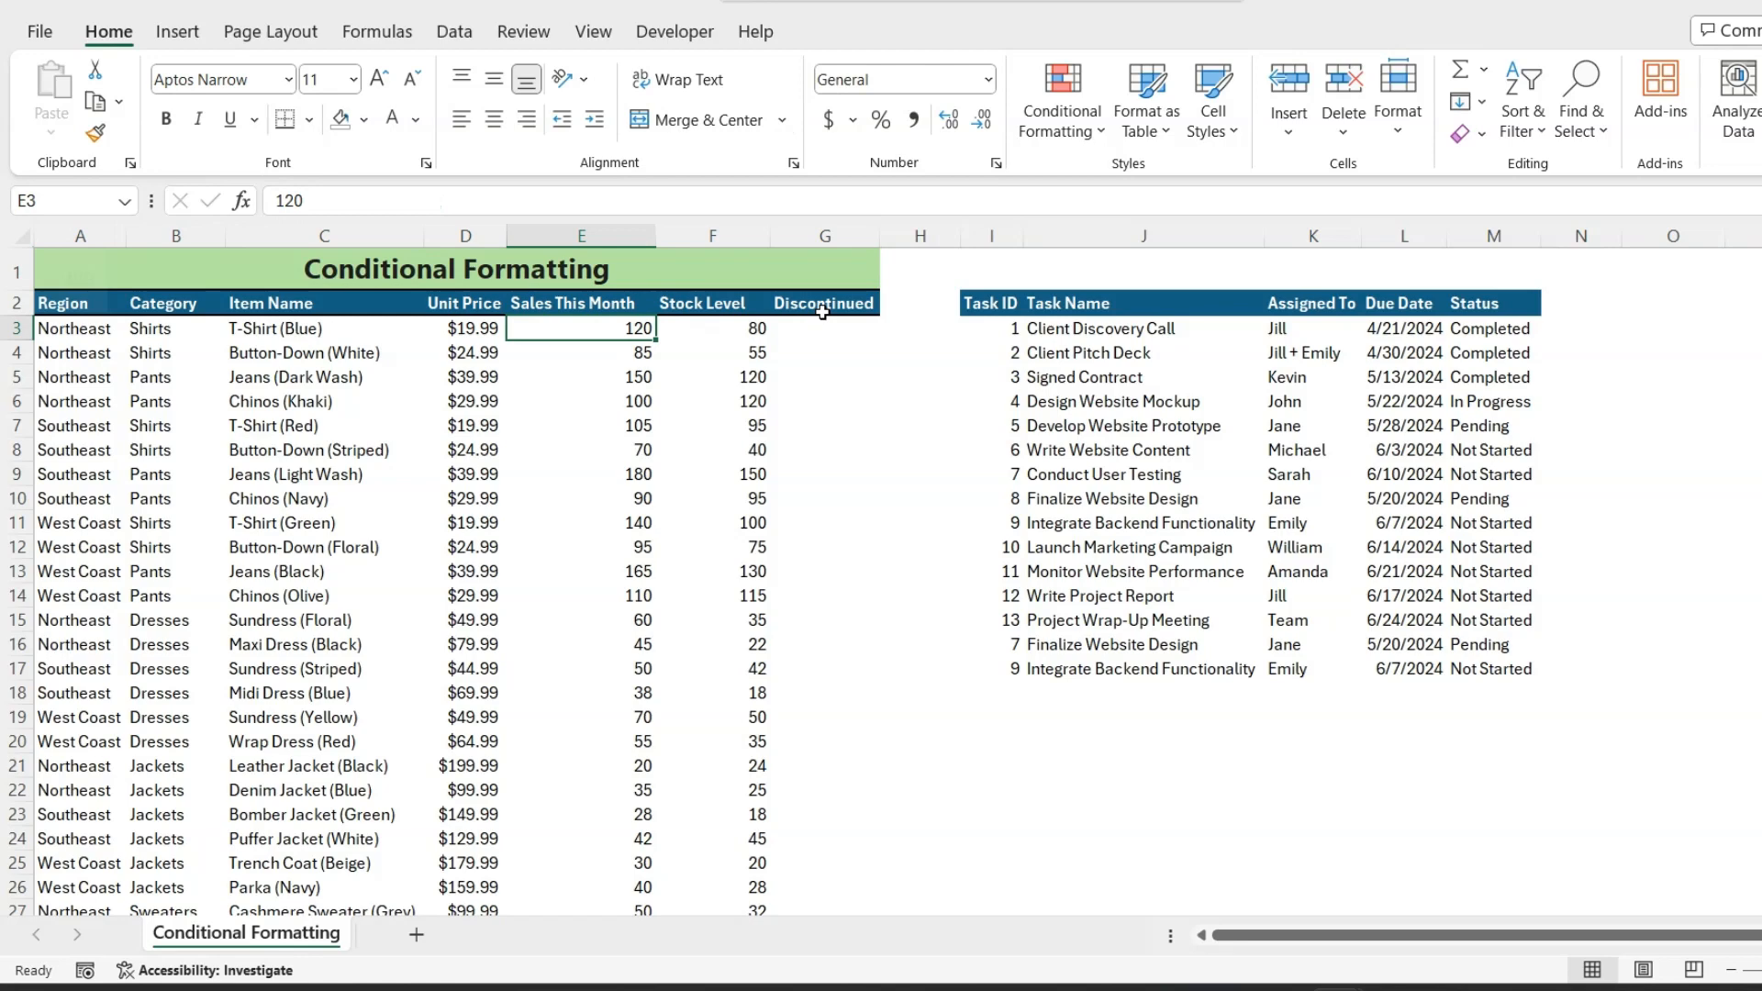
key(ctrl+shift+Down)
scroll(697, 390, up, 4)
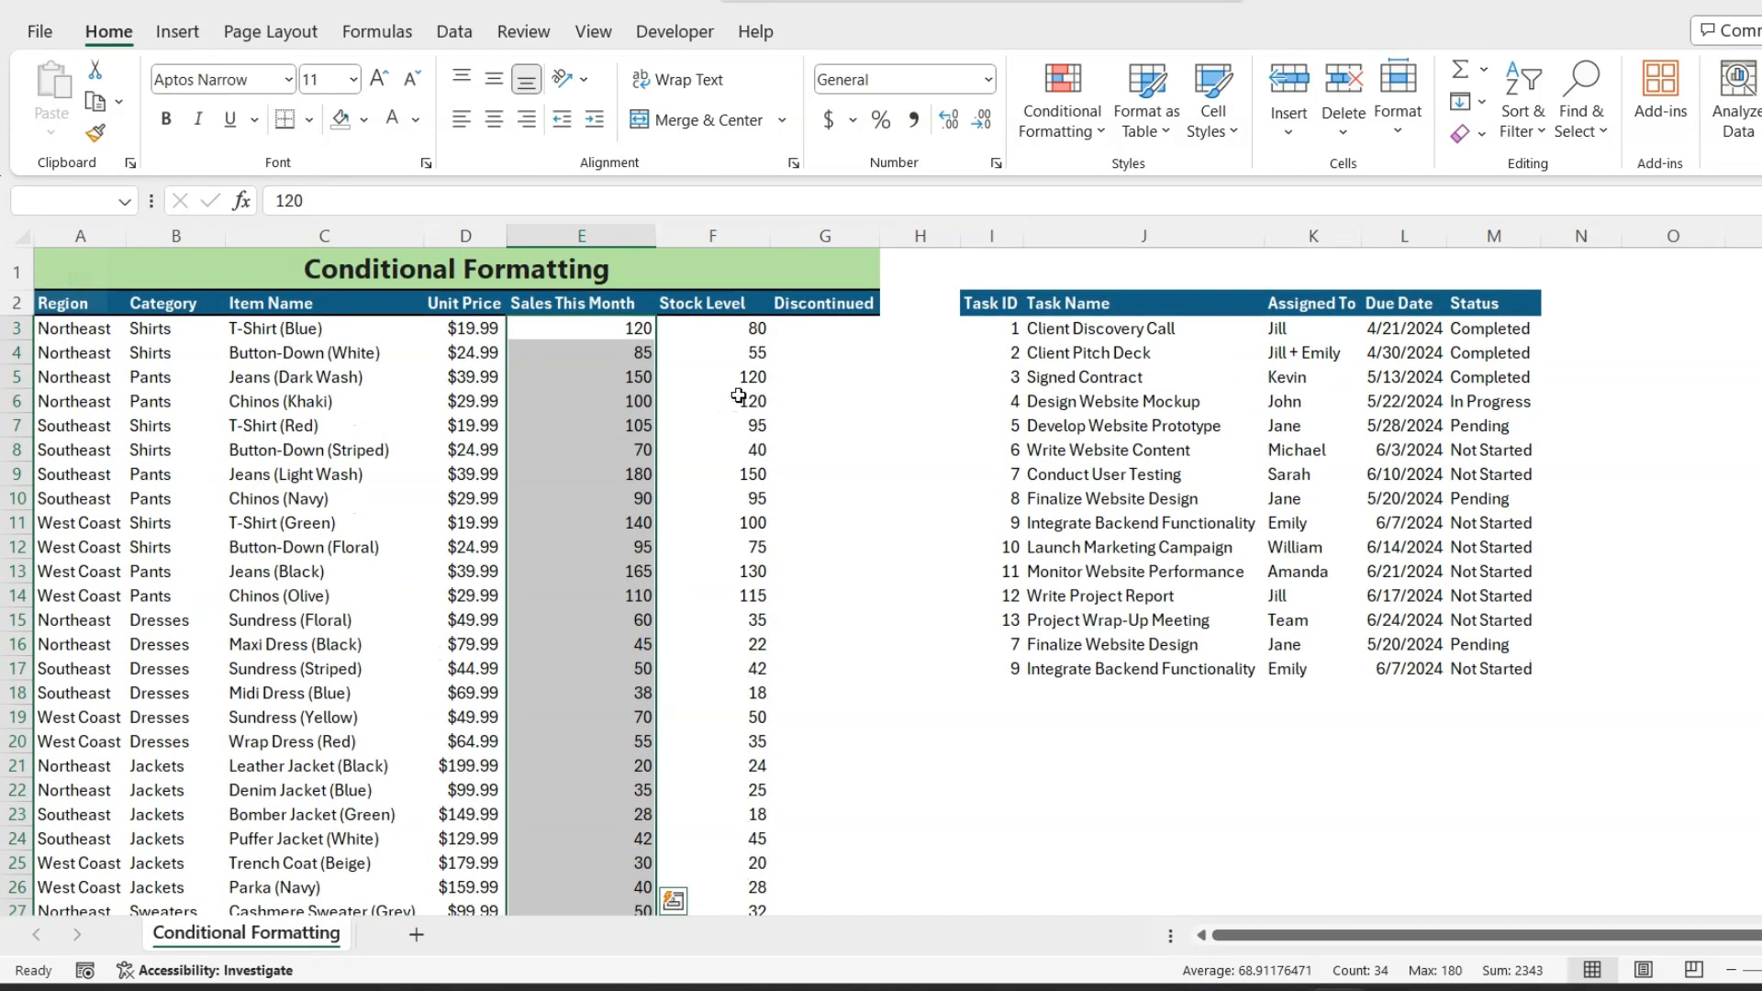
click(1093, 134)
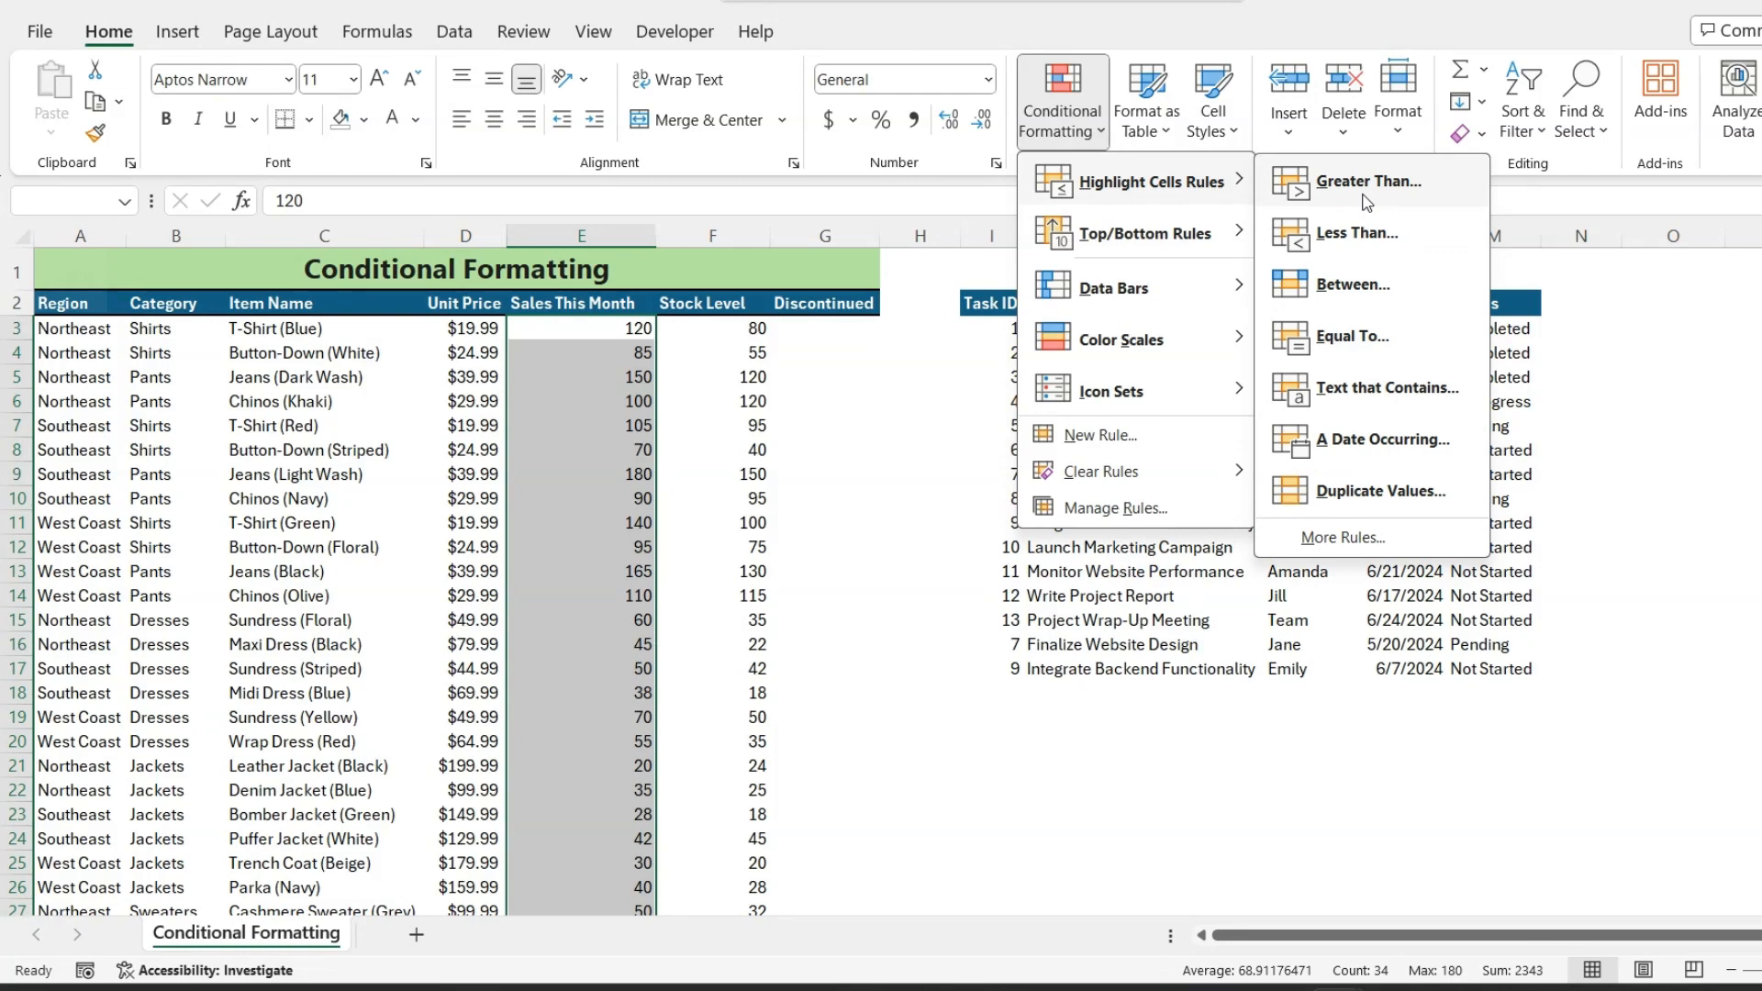
click(1366, 194)
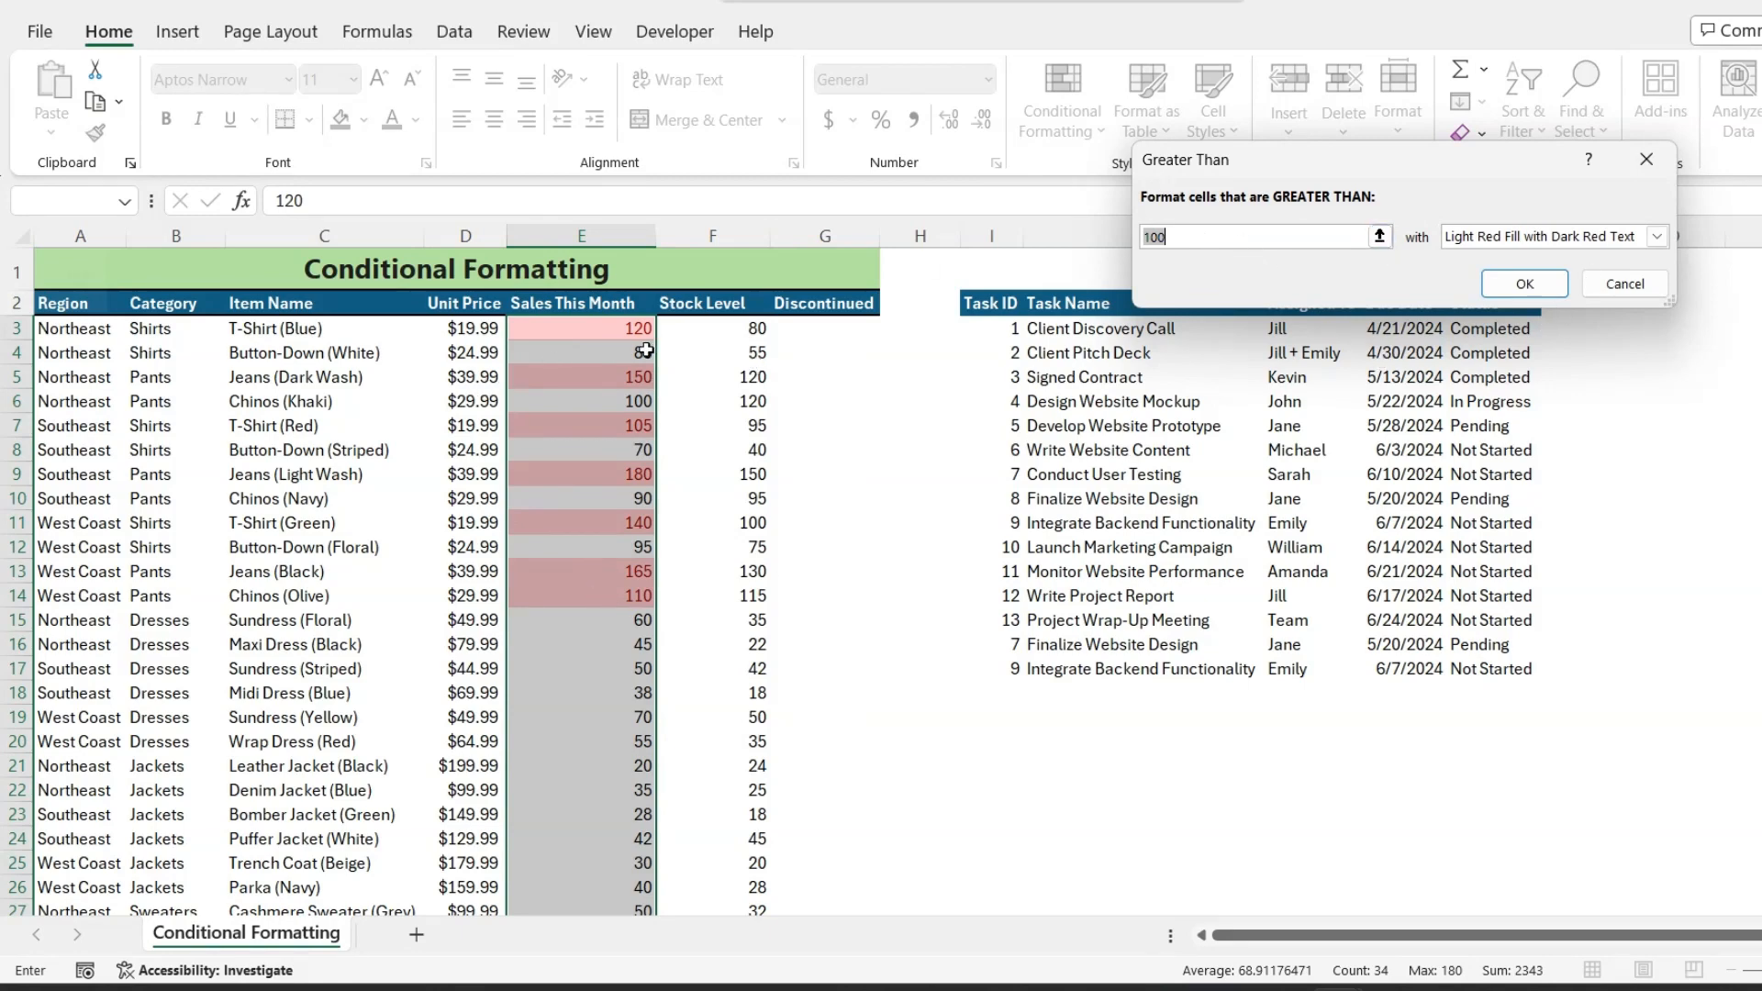
click(1657, 237)
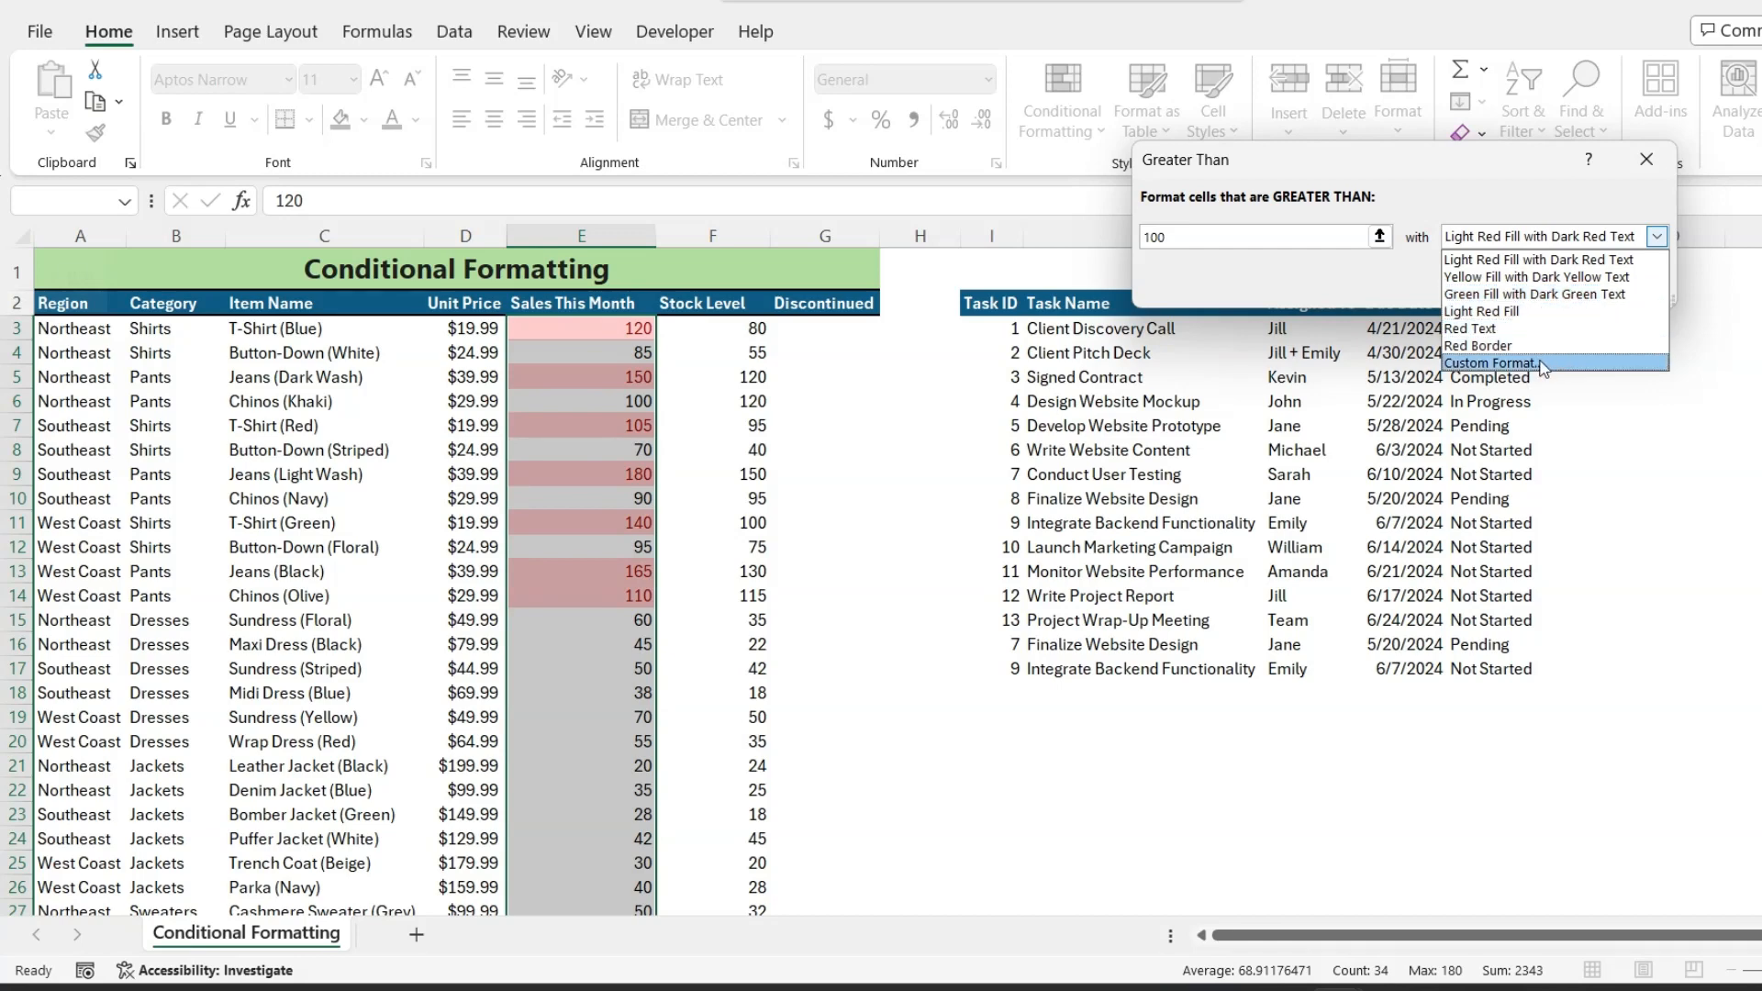
click(1495, 296)
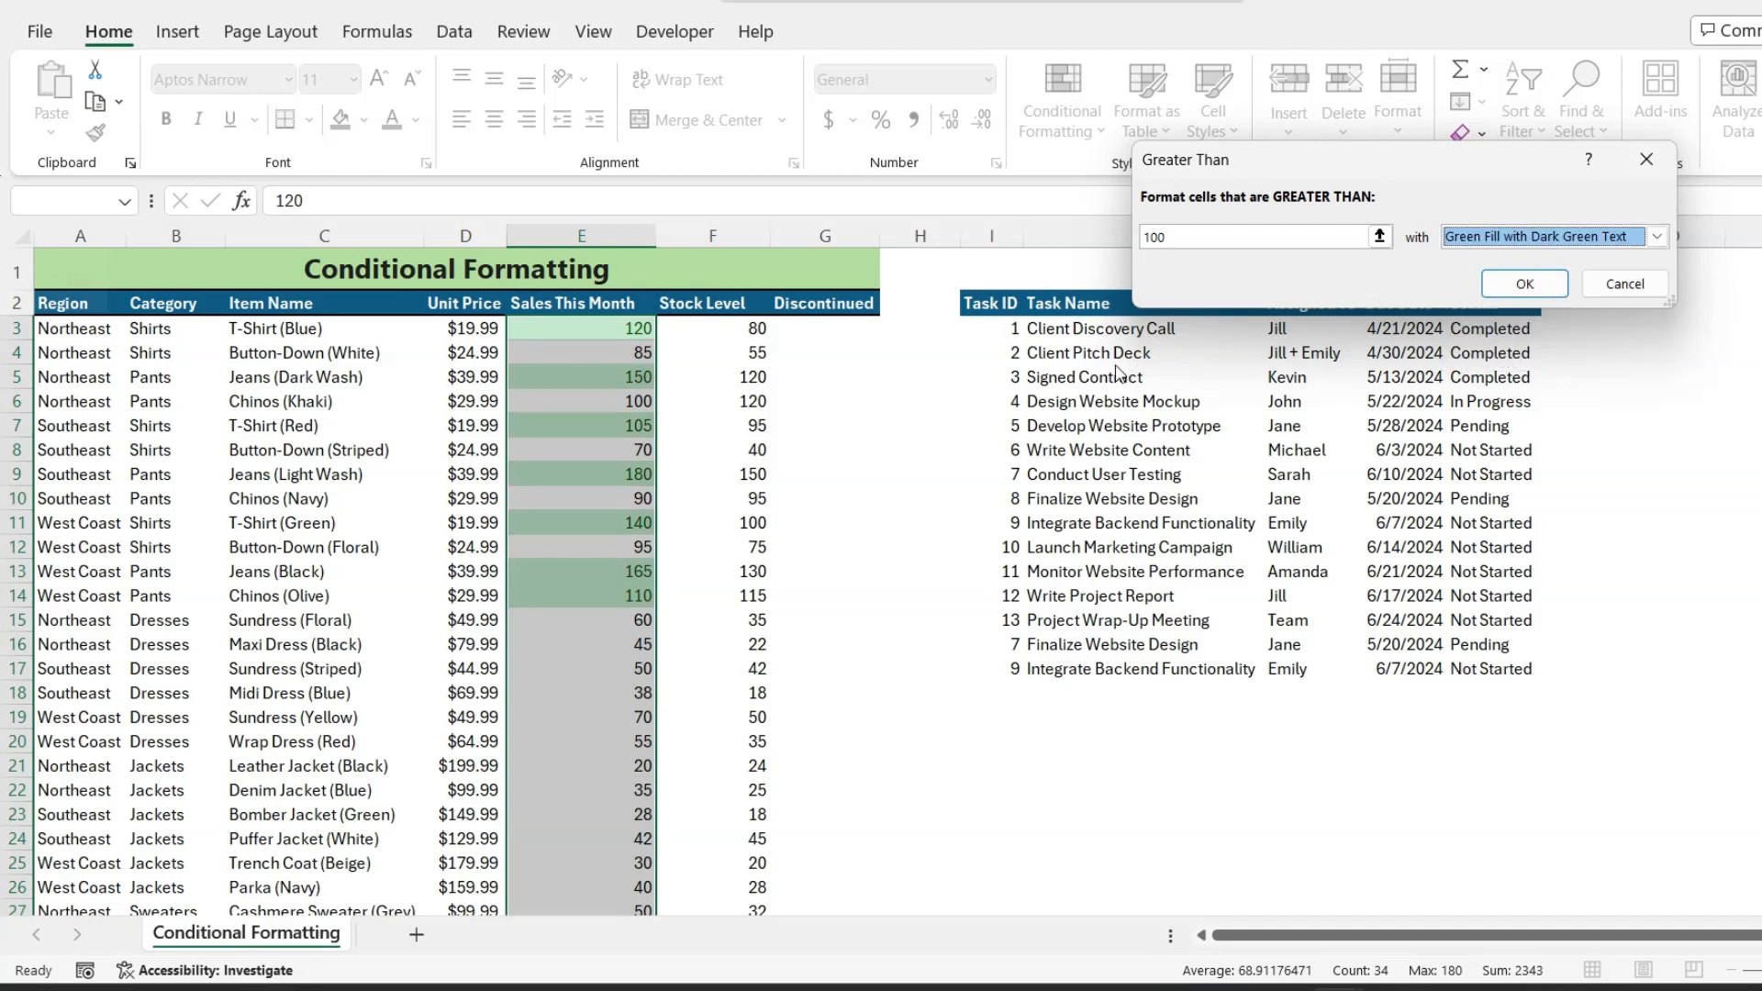
click(1510, 288)
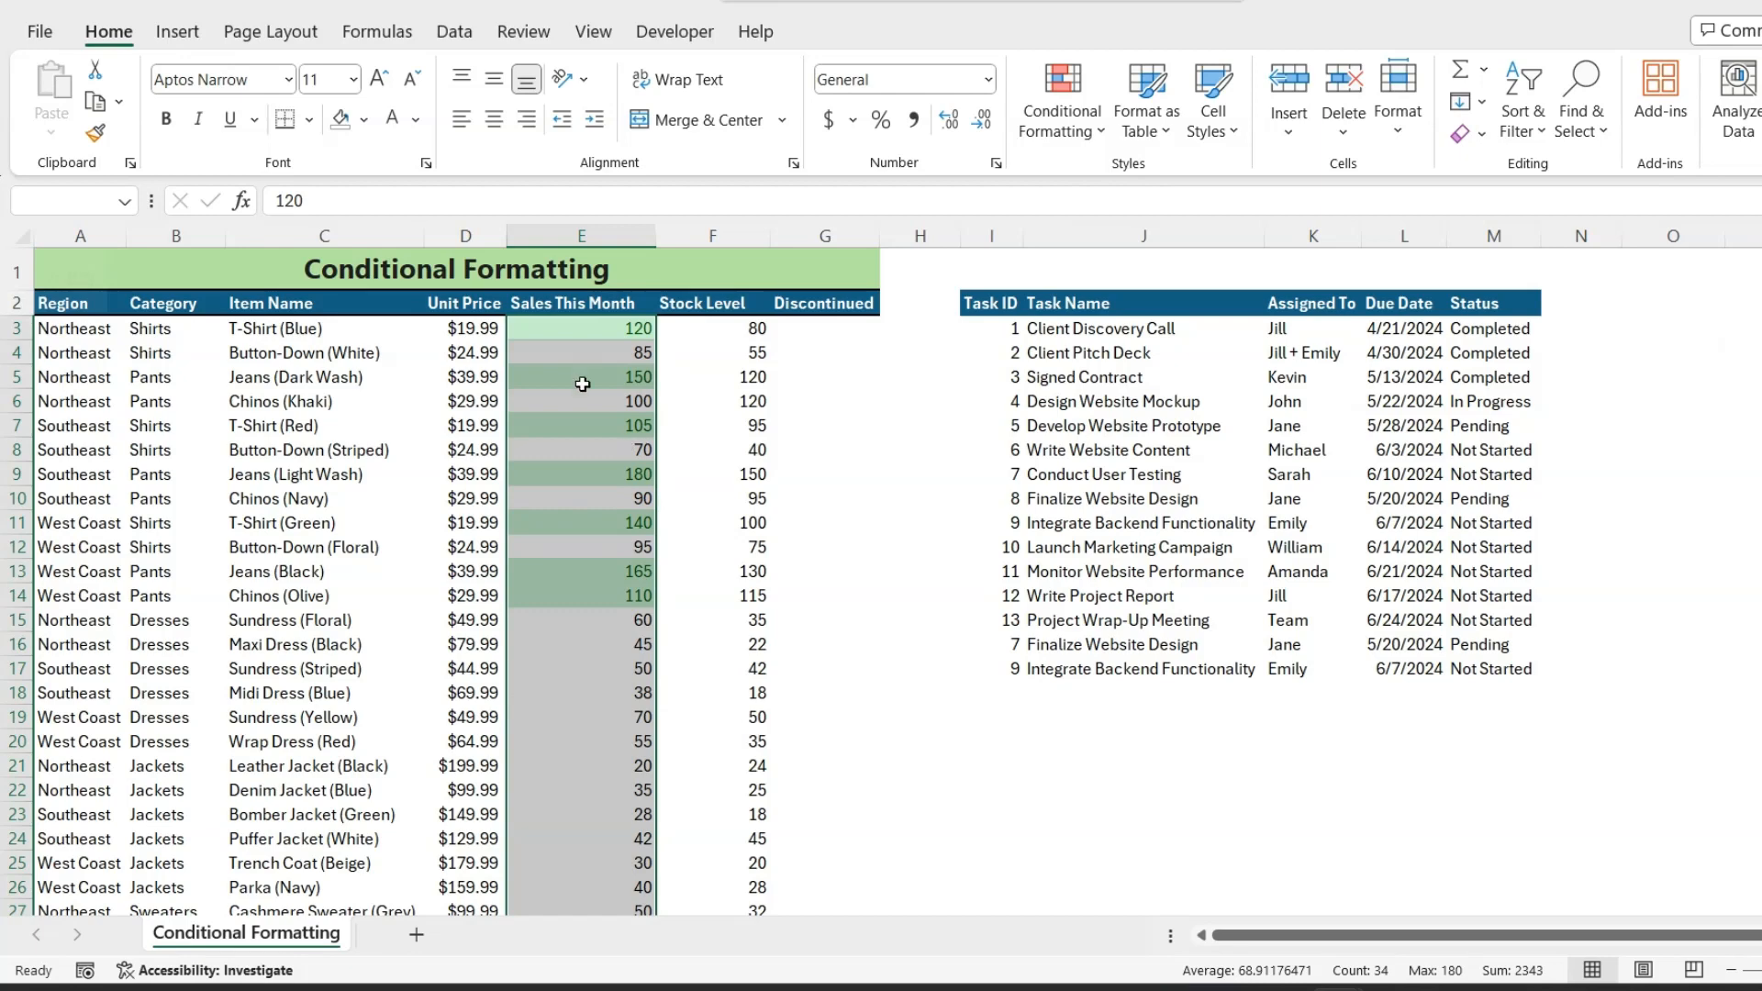
- Add a Less Than rule to the Sales This Month values, formatting those below 50 with Light Red Fill with Dark Red Text
click(1088, 124)
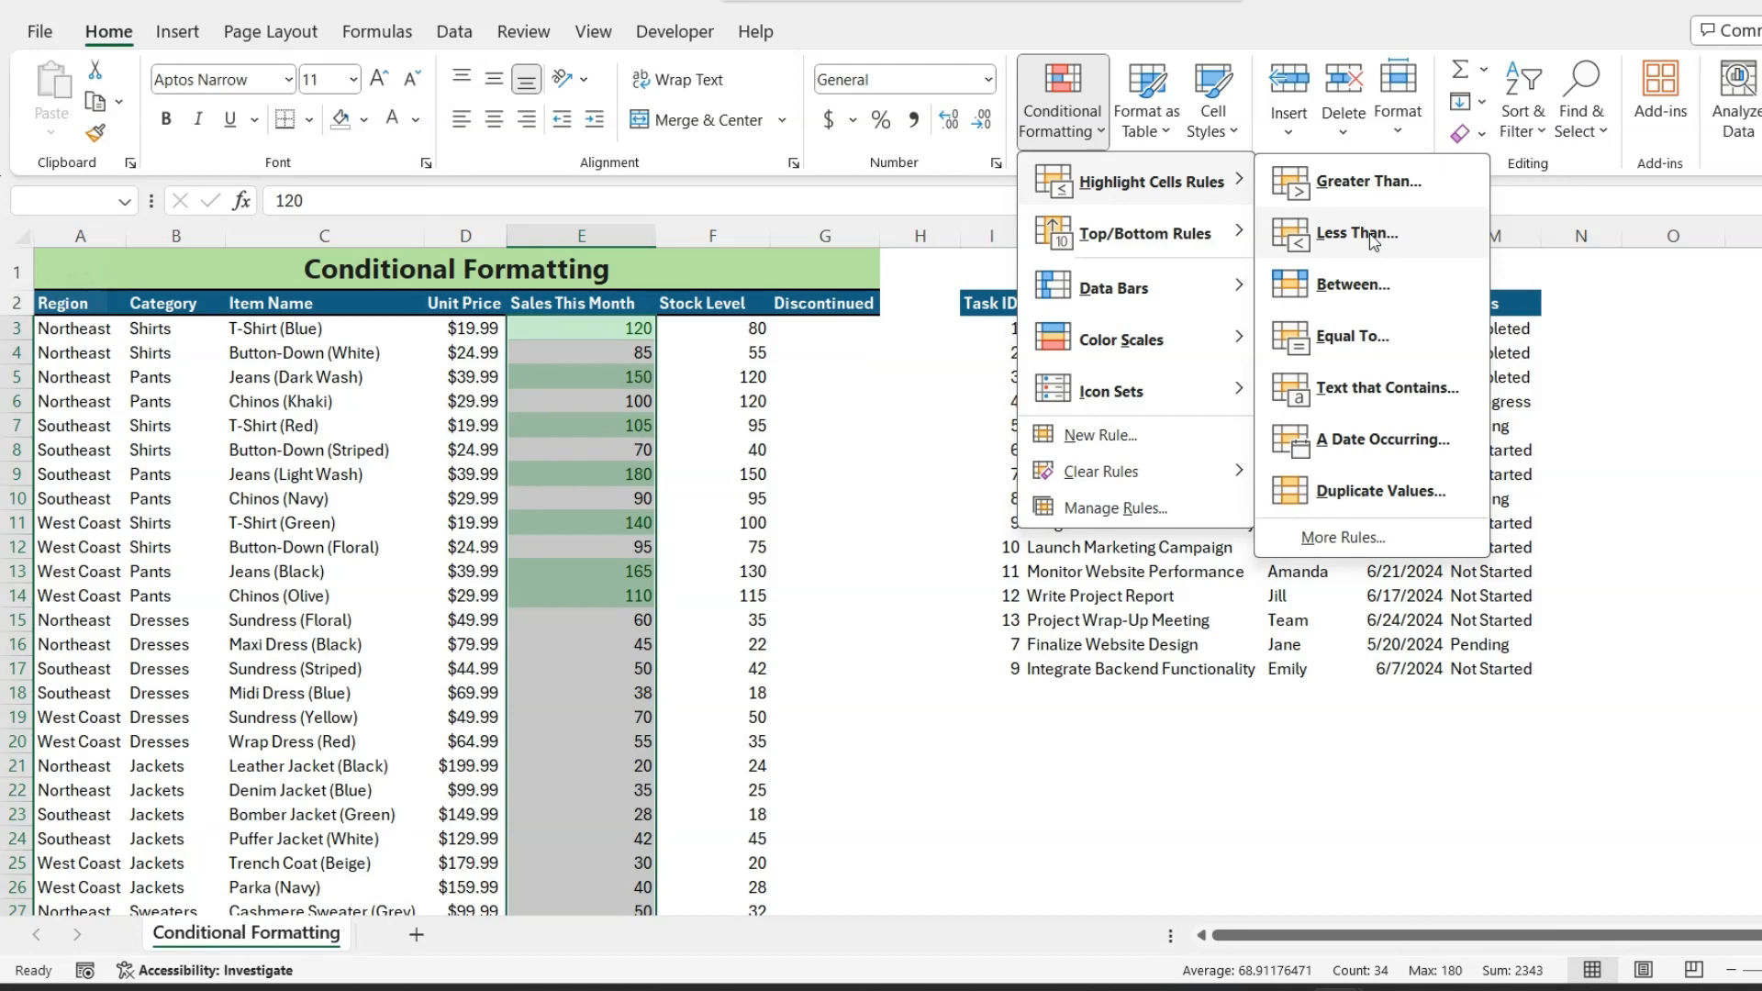
click(1374, 240)
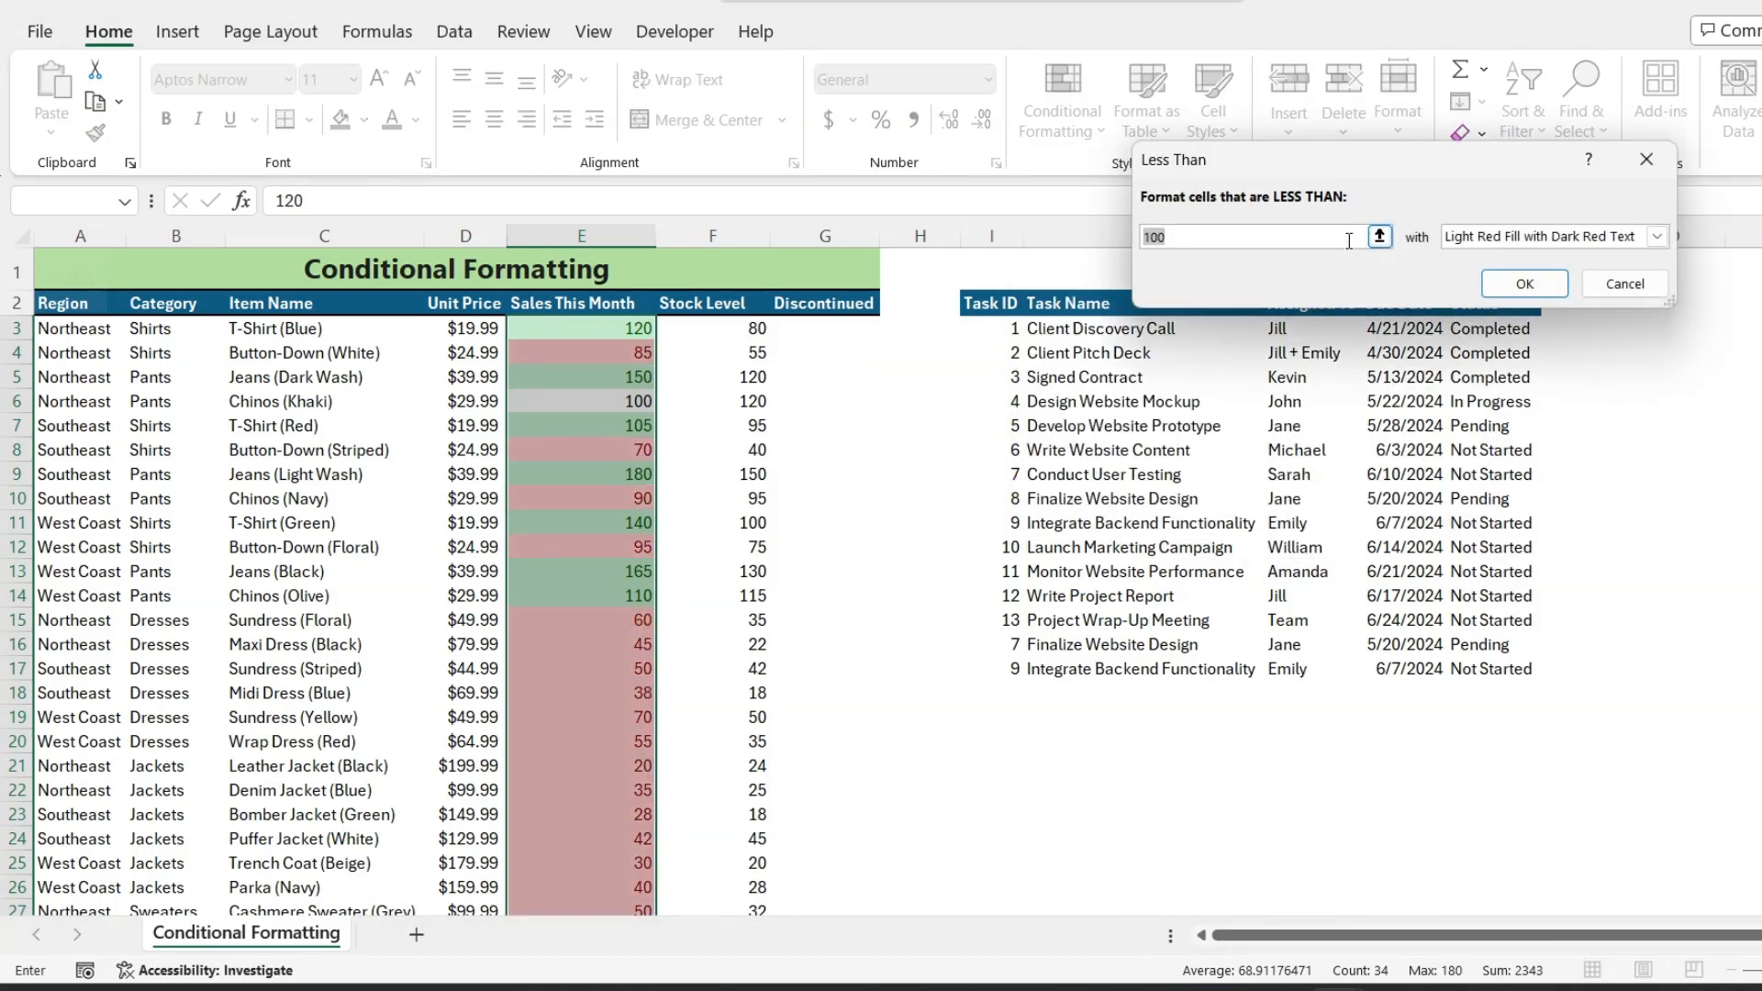
text(50)
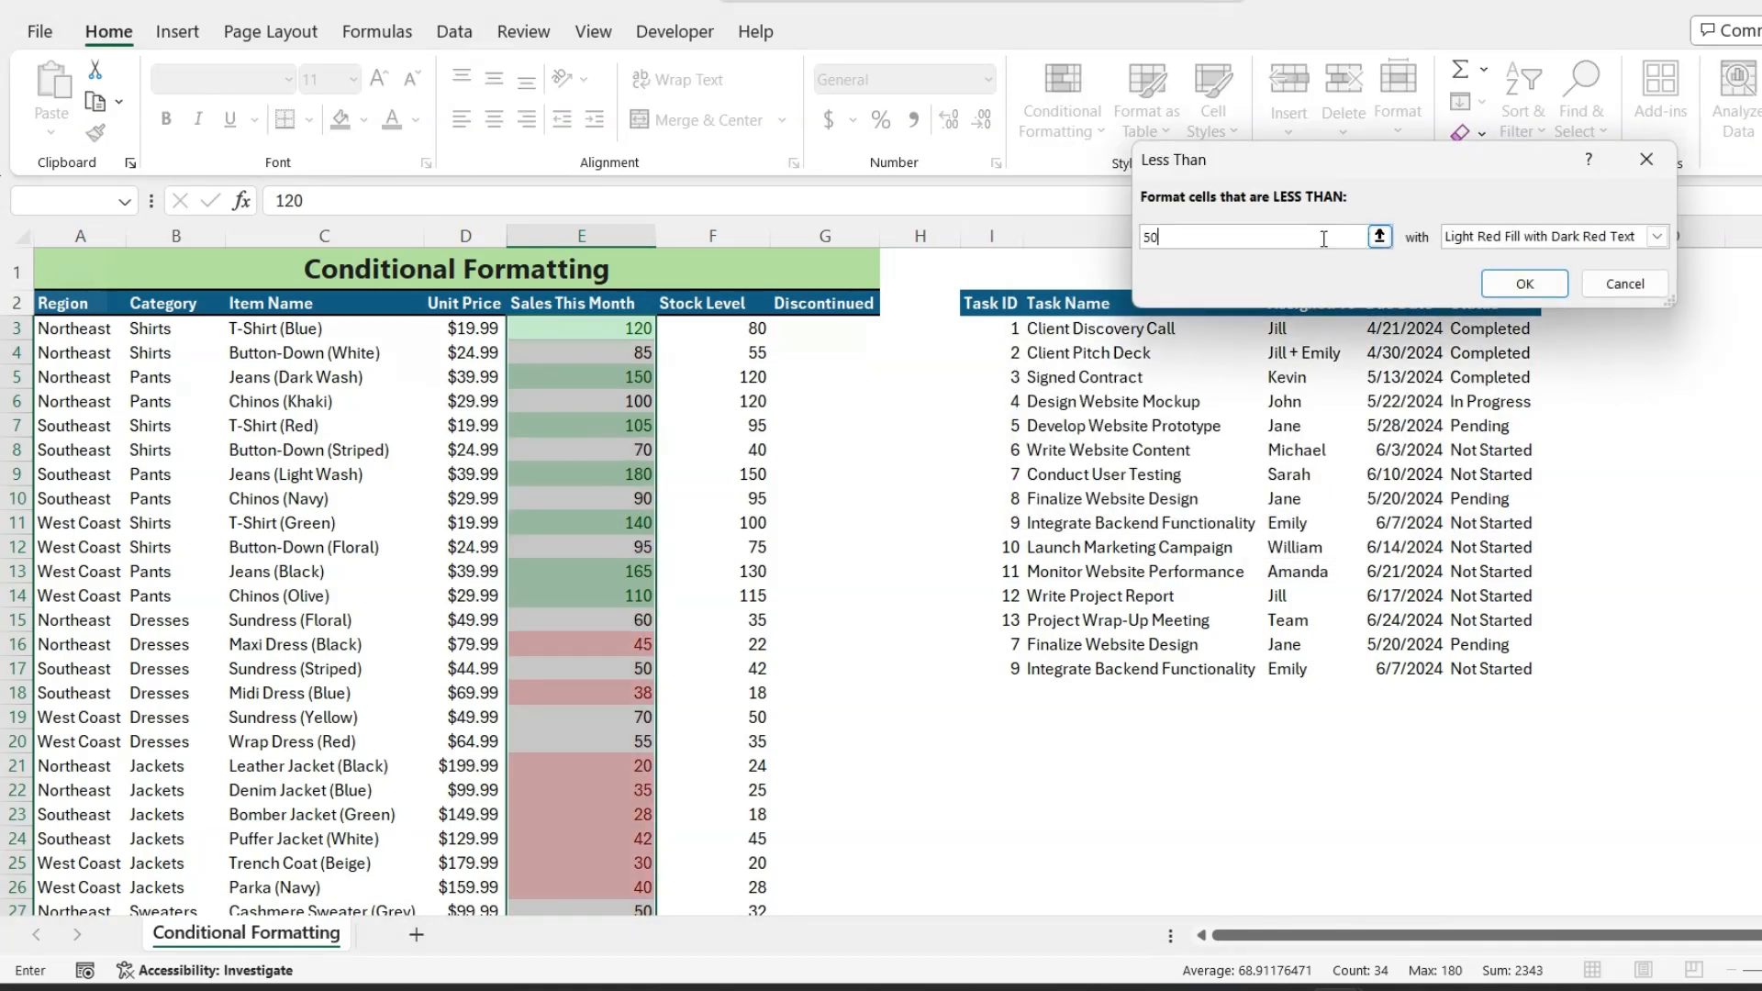
click(1525, 284)
- Add a Between rule to the Sales This Month values, formatting those from 50 to 100 with Yellow Fill with Dark Yellow Text
click(1072, 92)
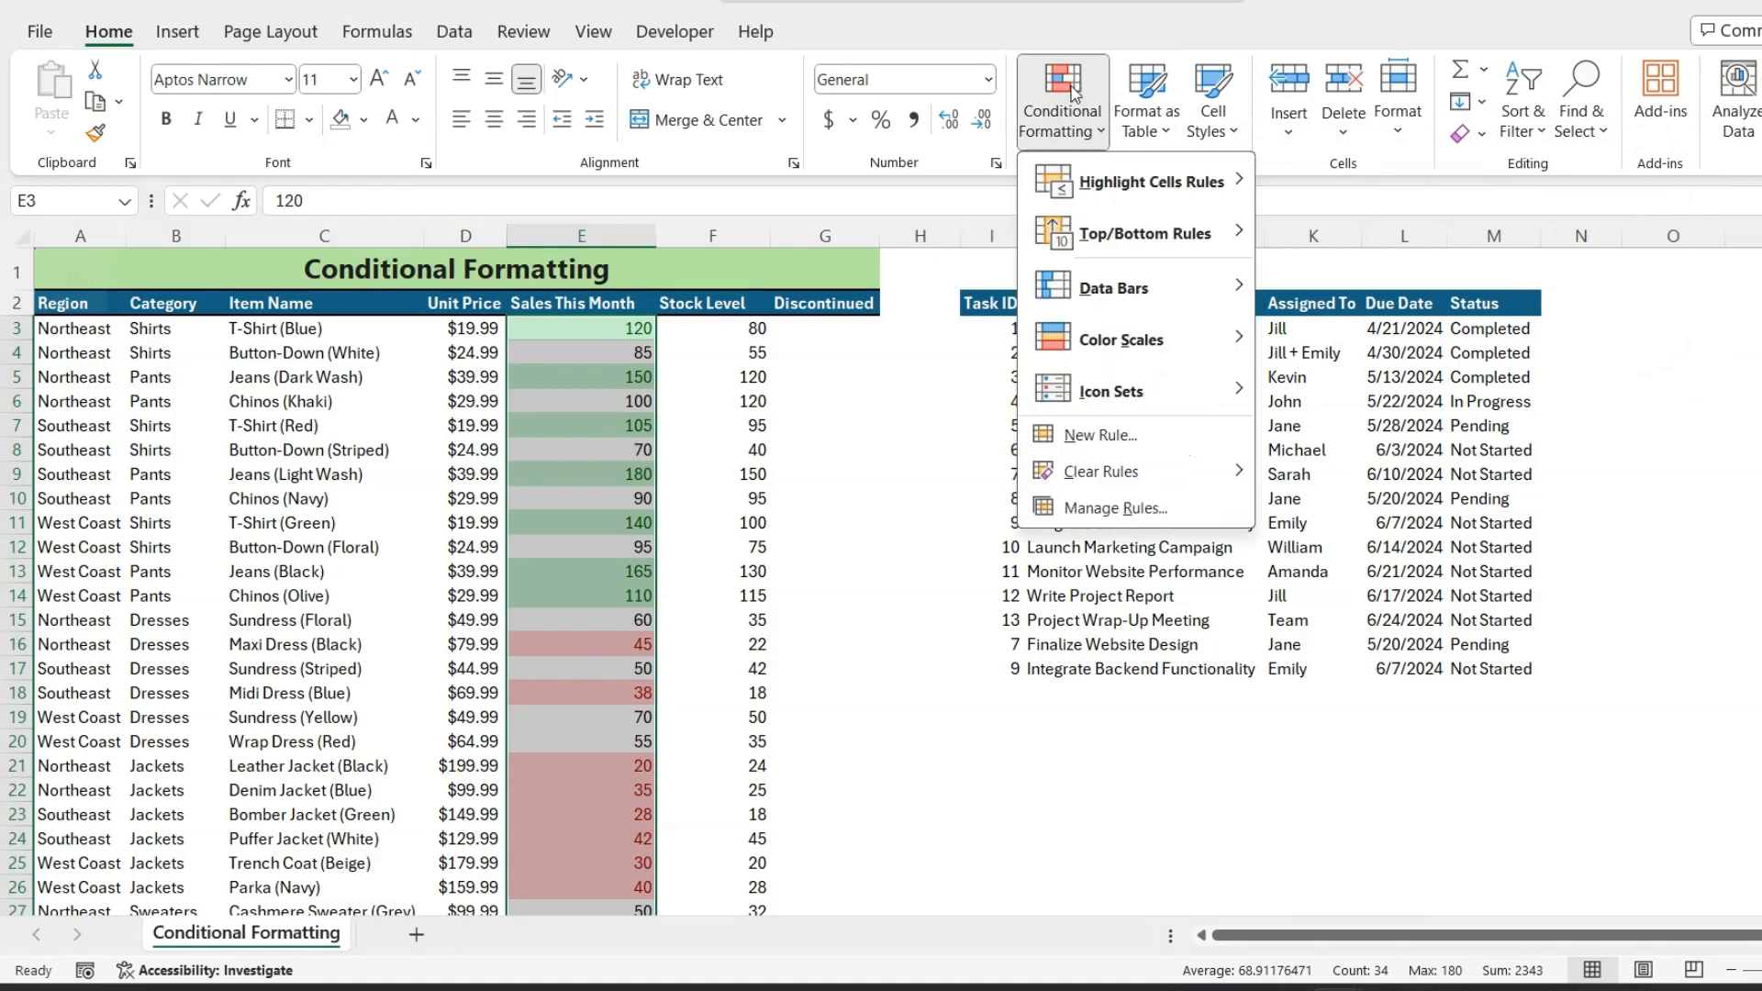
mouse_move(1155, 181)
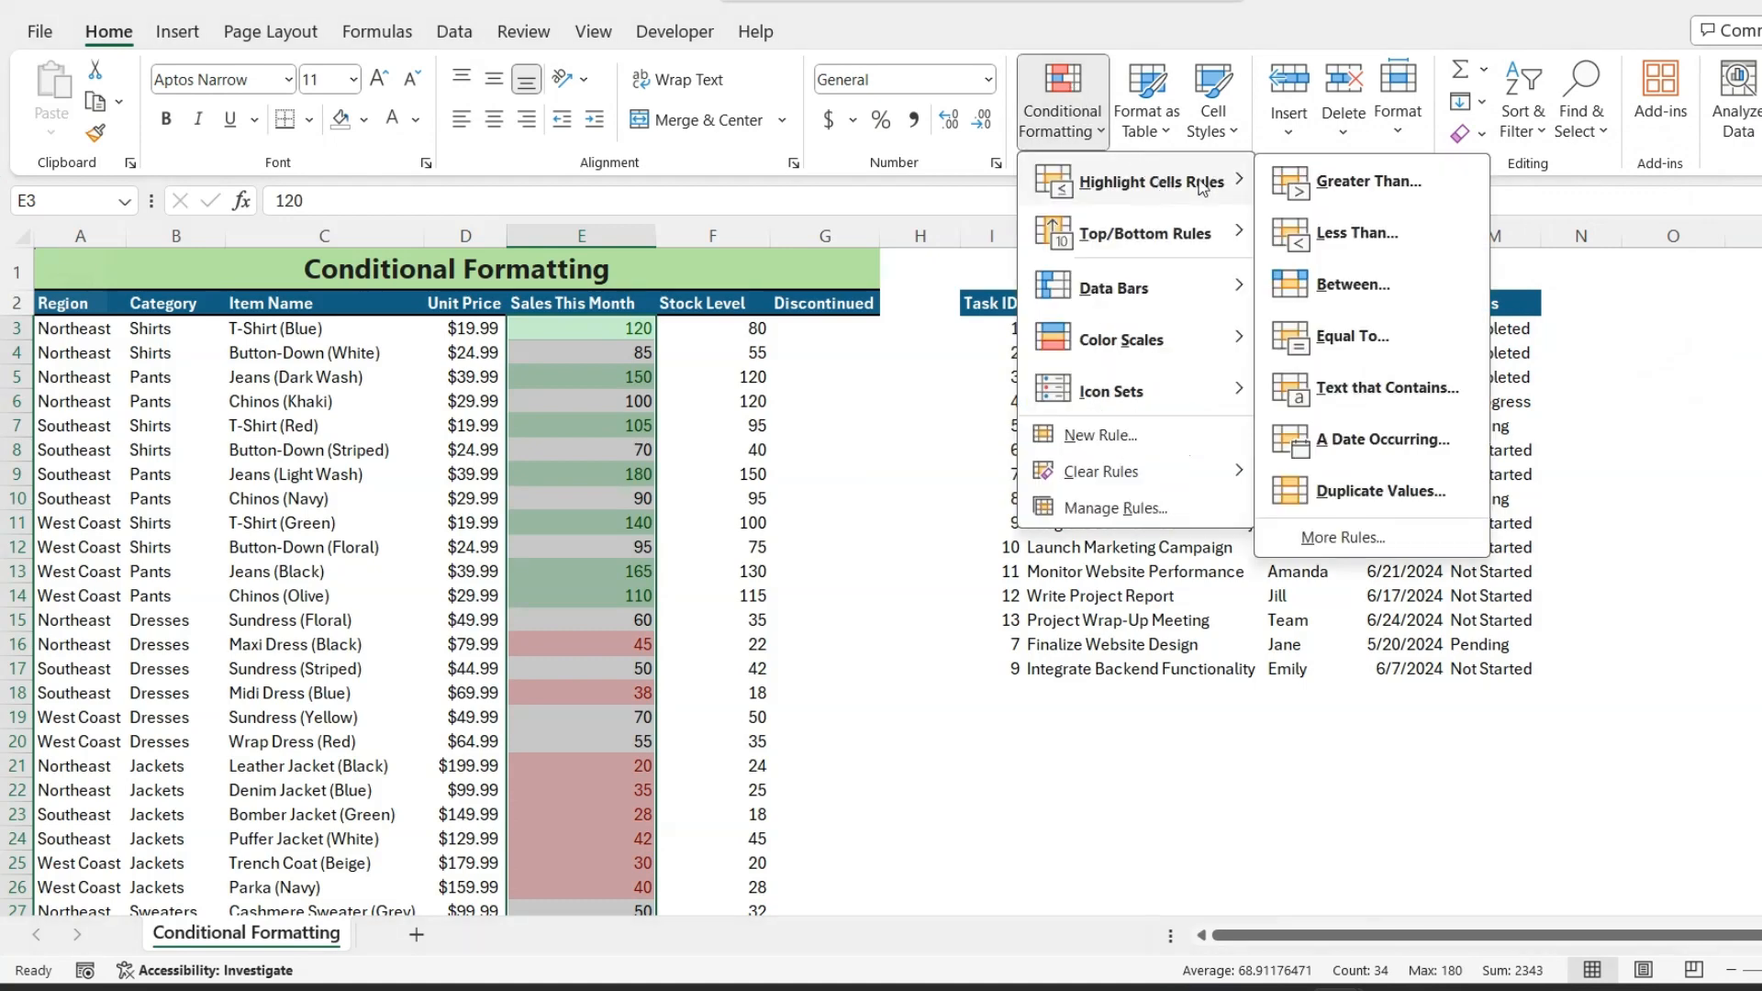
click(1349, 284)
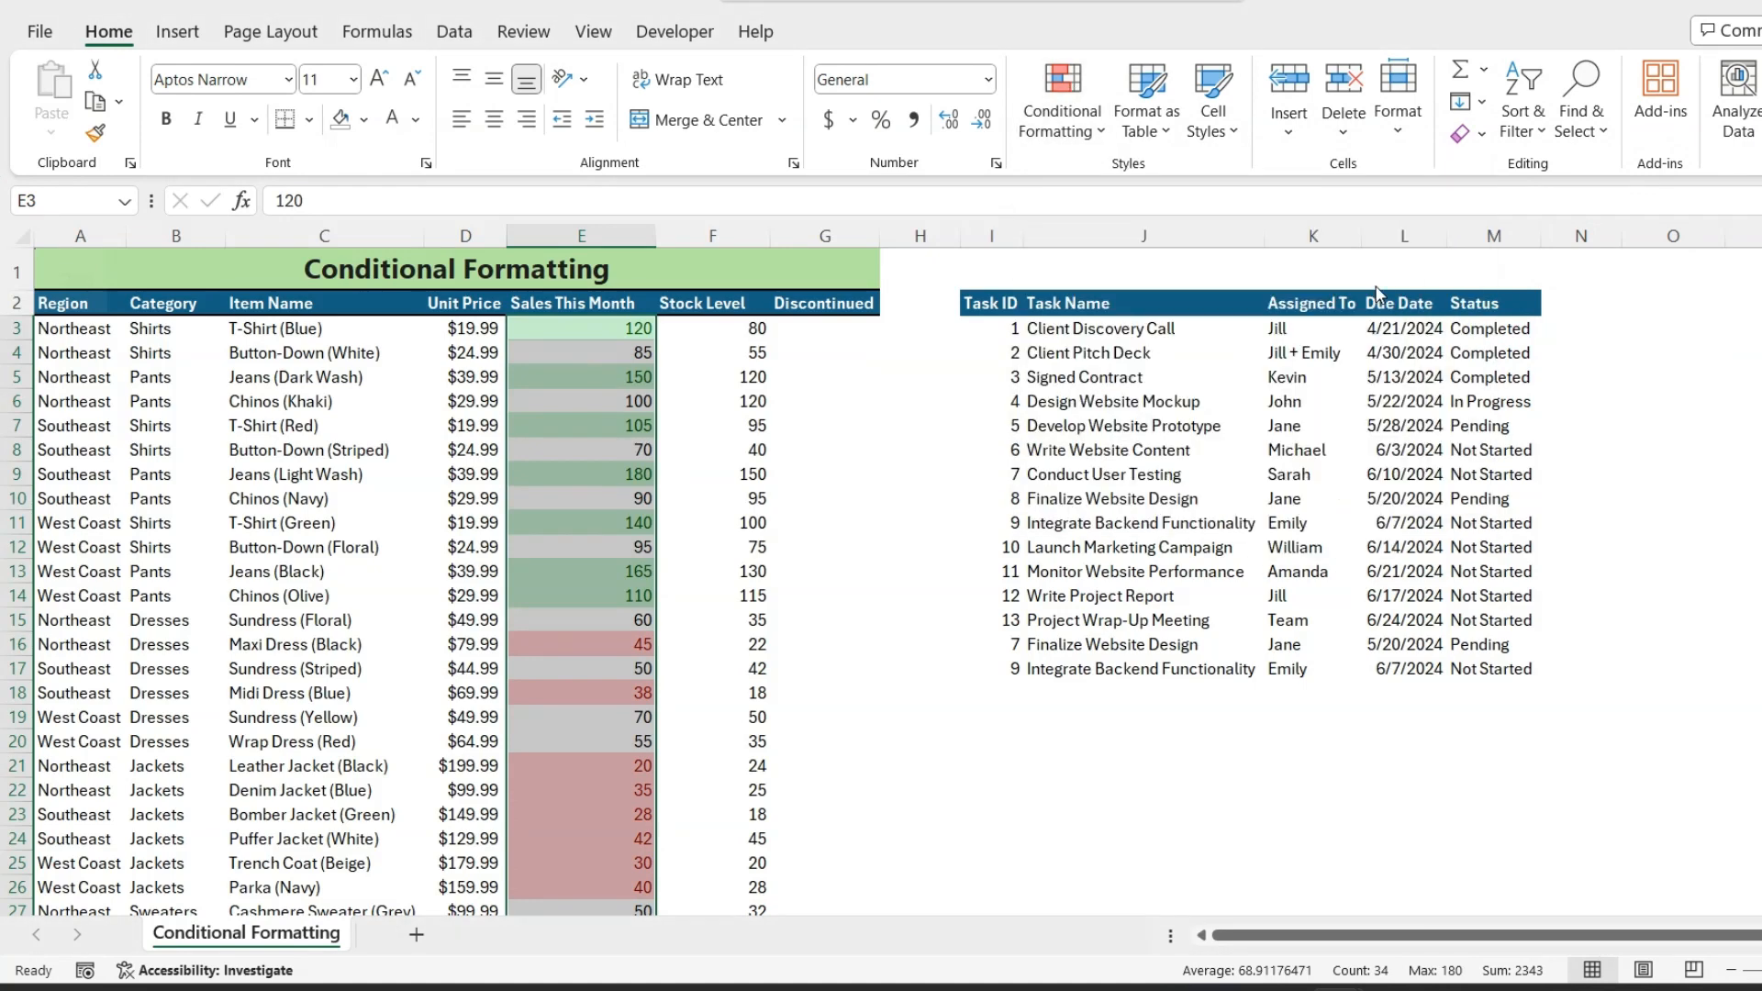
text(50)
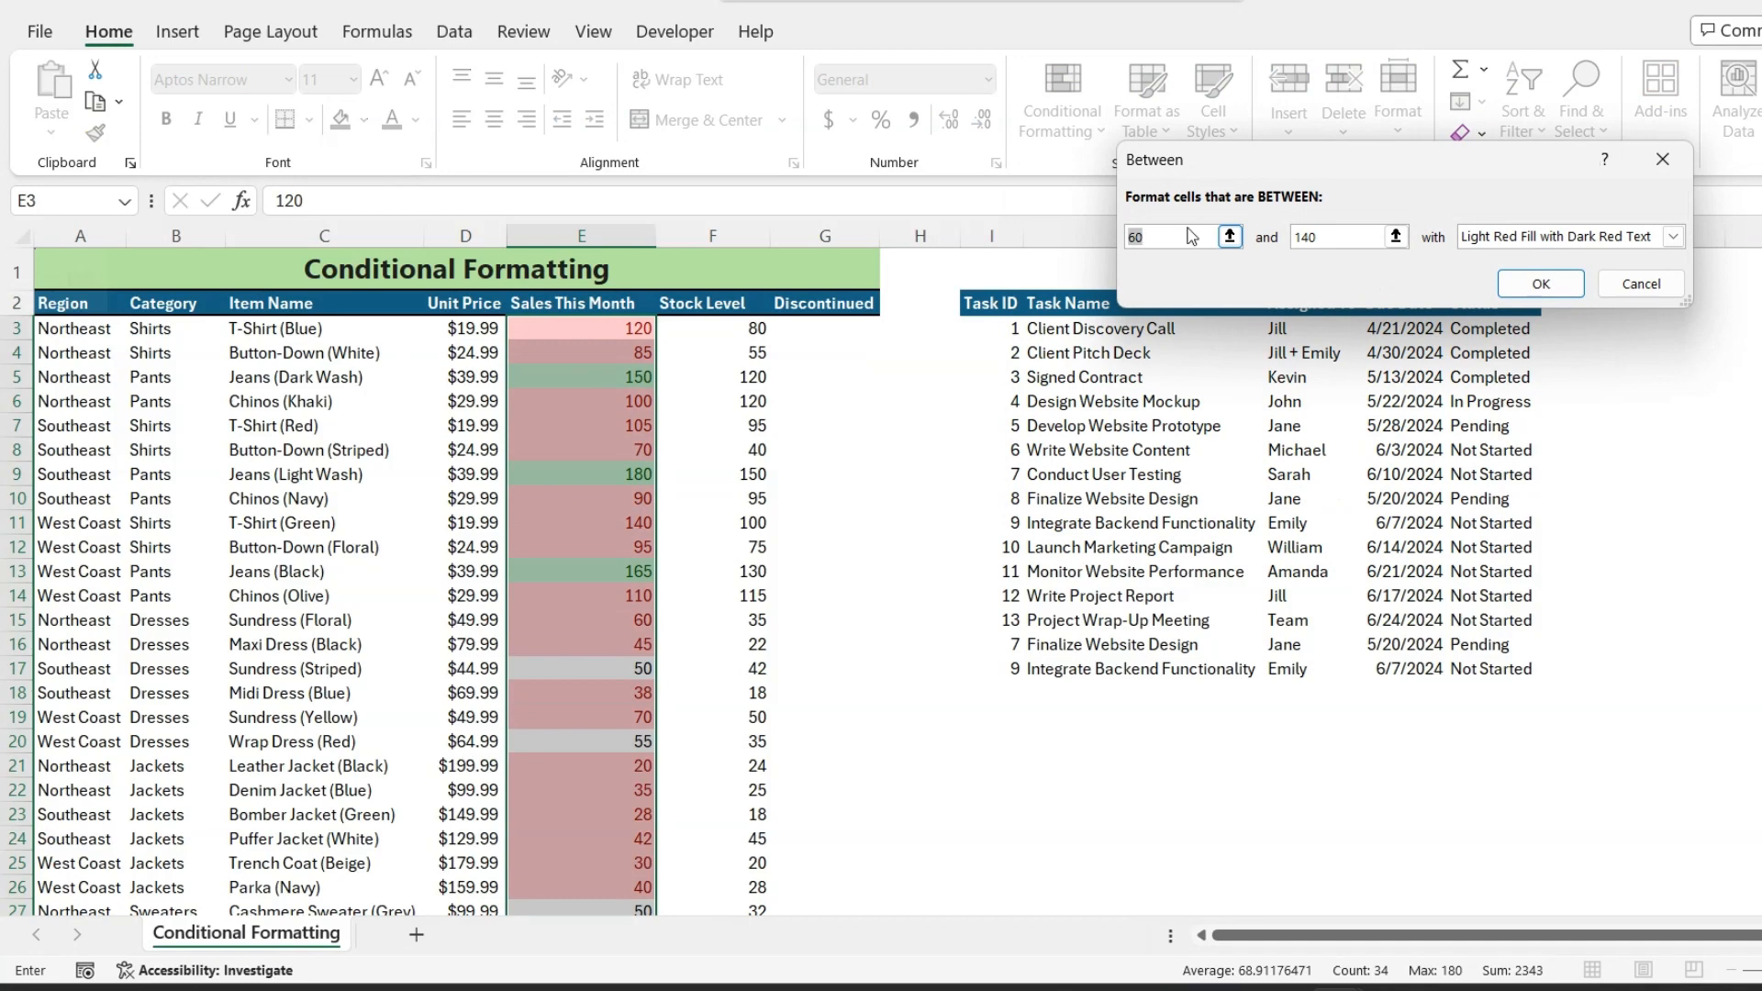
click(1350, 238)
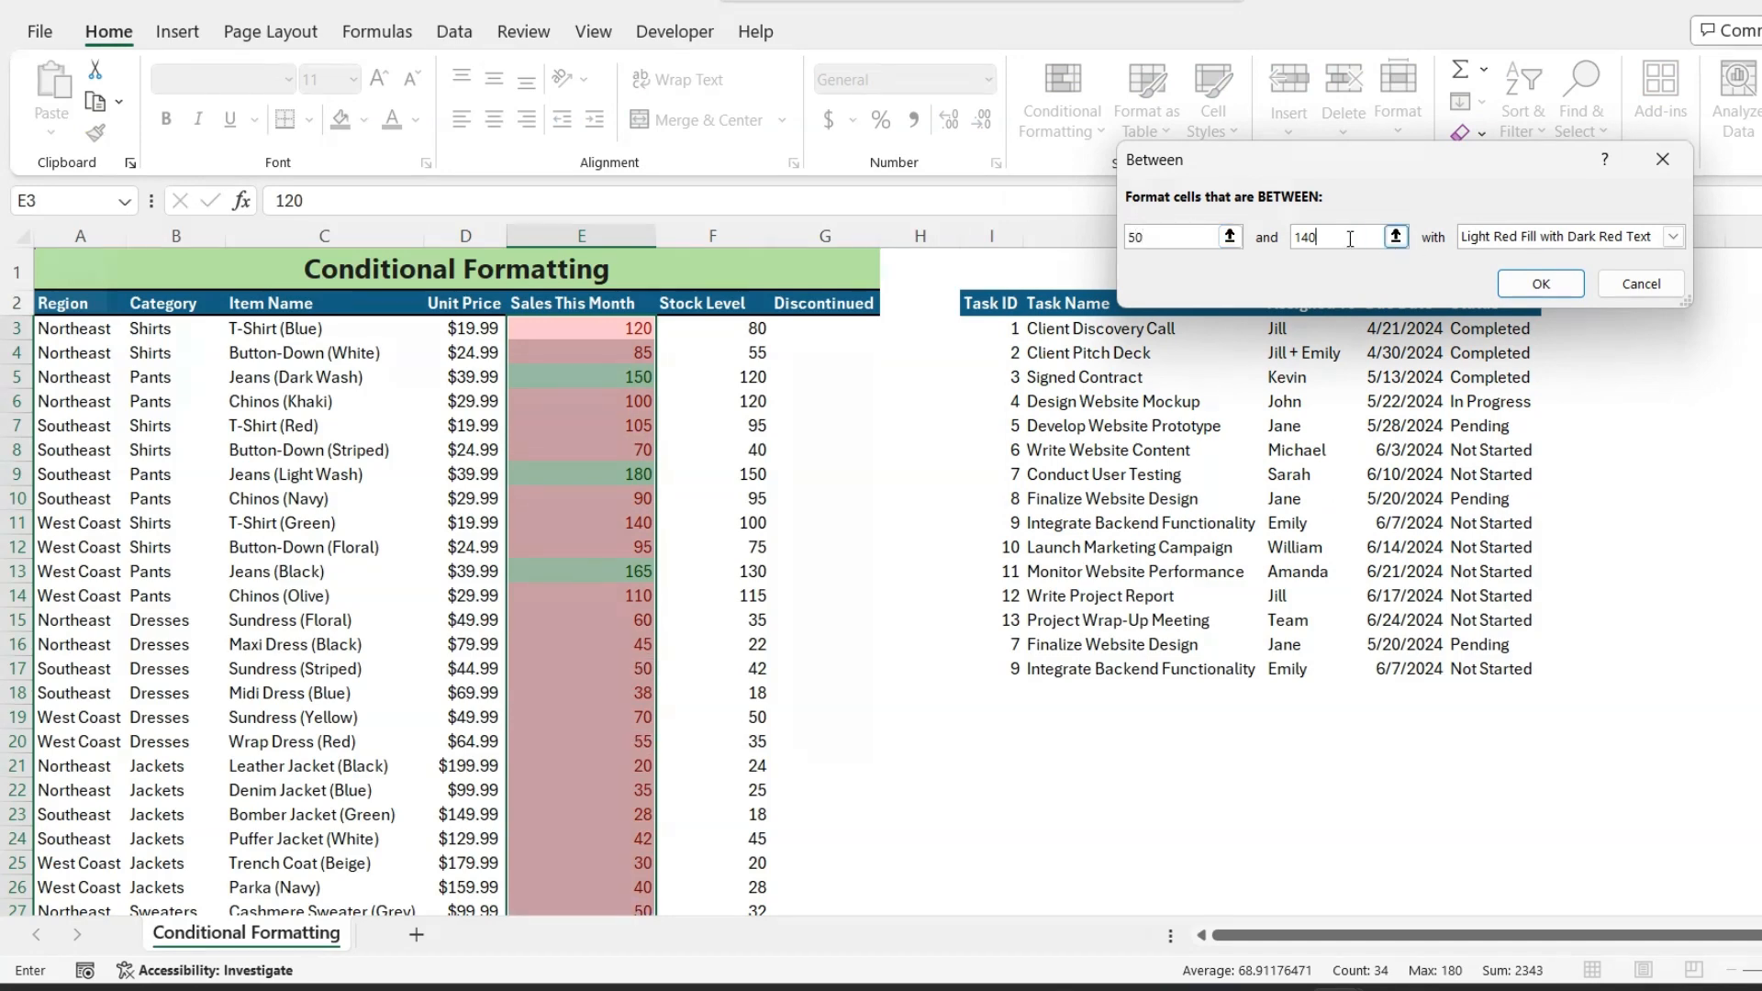
double_click(1350, 238)
text(100)
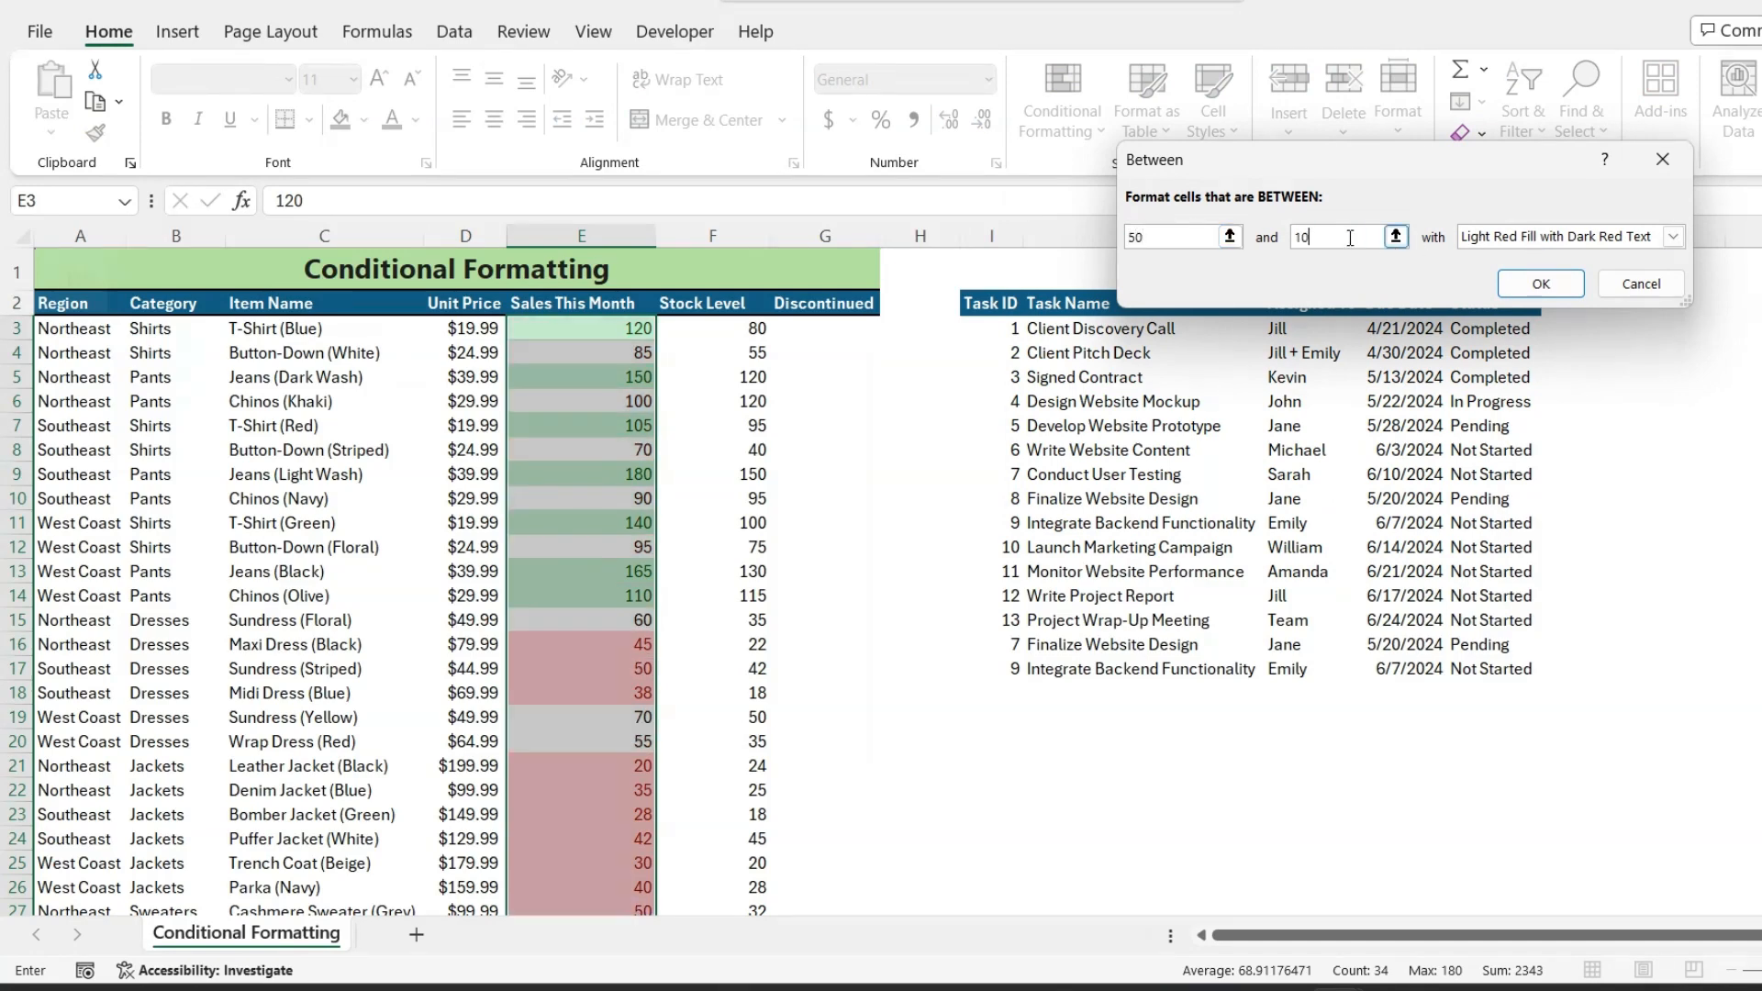
click(1673, 238)
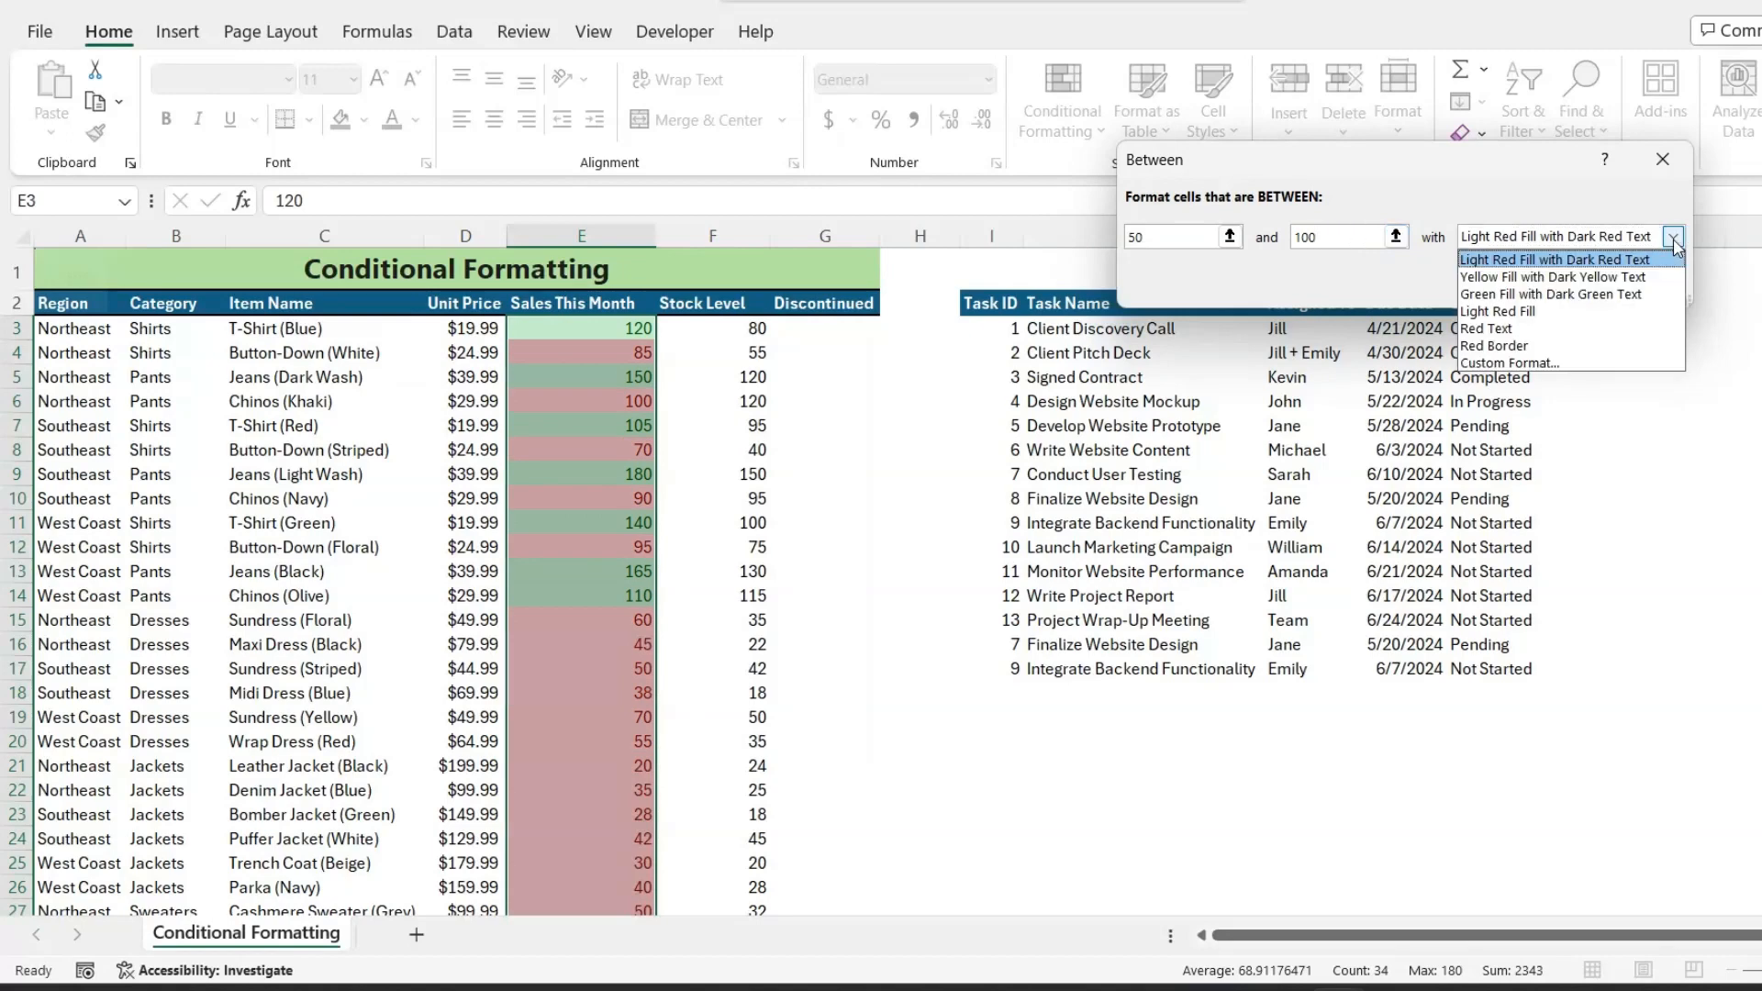
click(1607, 273)
click(1541, 285)
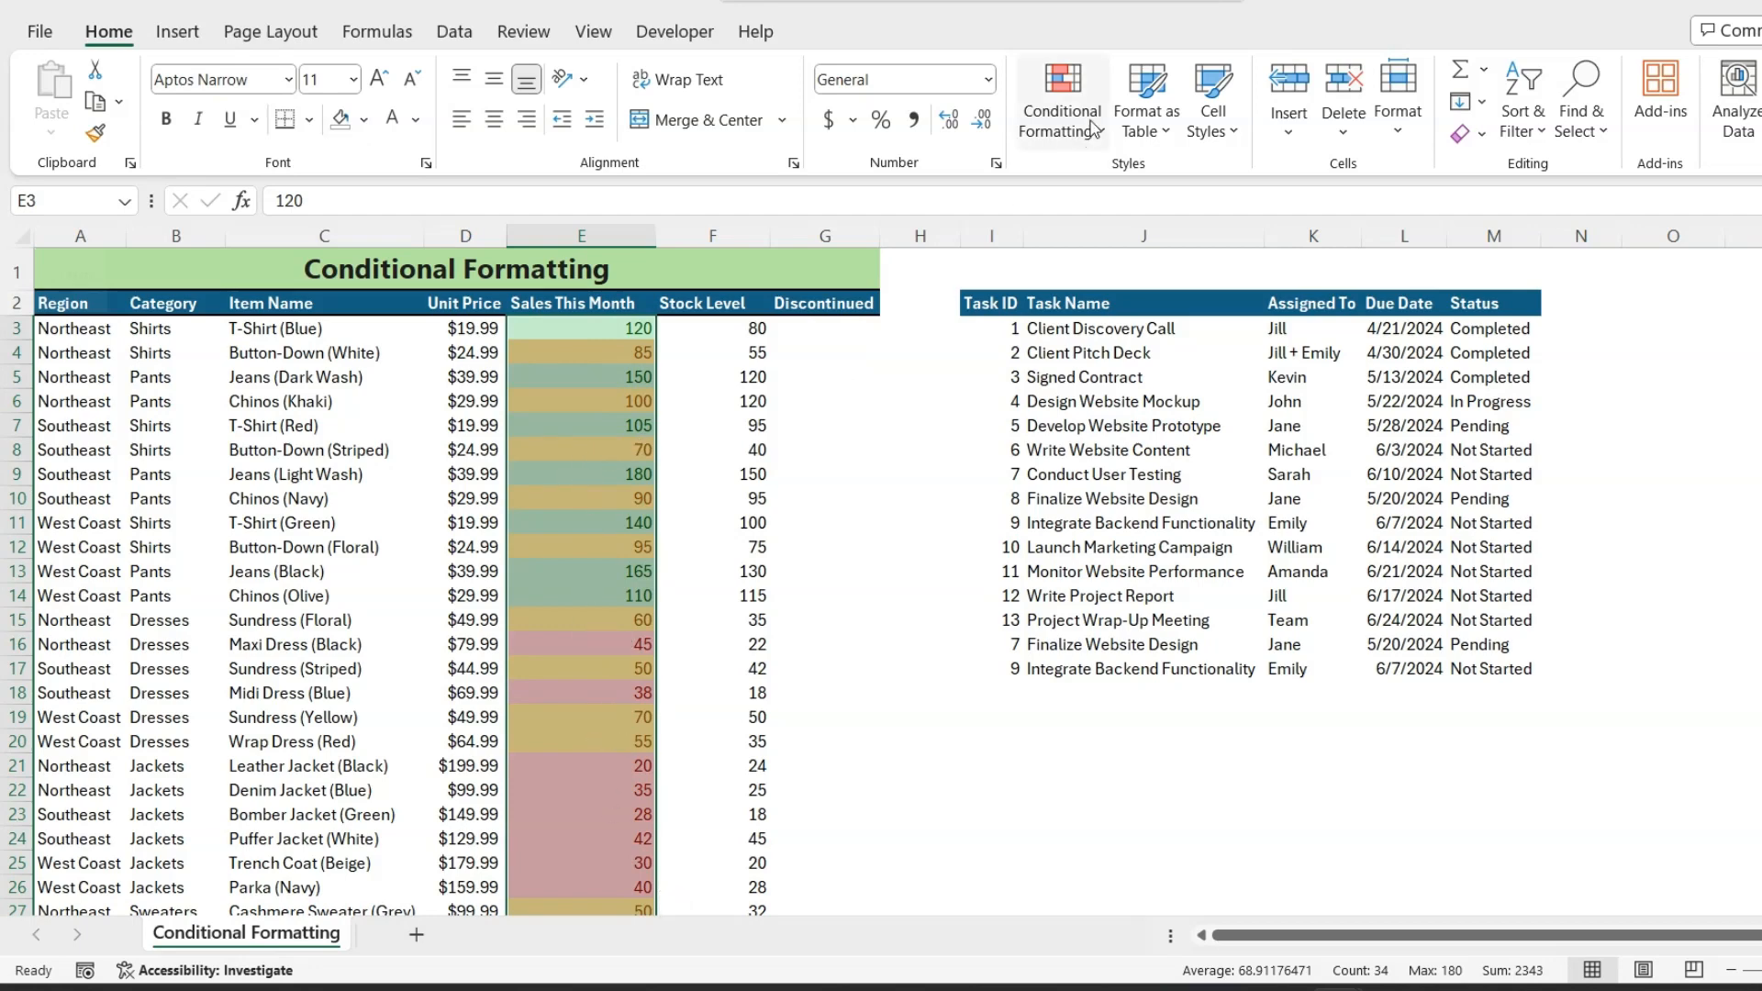
- Highlight Unit Price values equal to $24.99 with Light Red Fill with Dark Red Text using conditional formatting
click(1062, 101)
mouse_move(1129, 186)
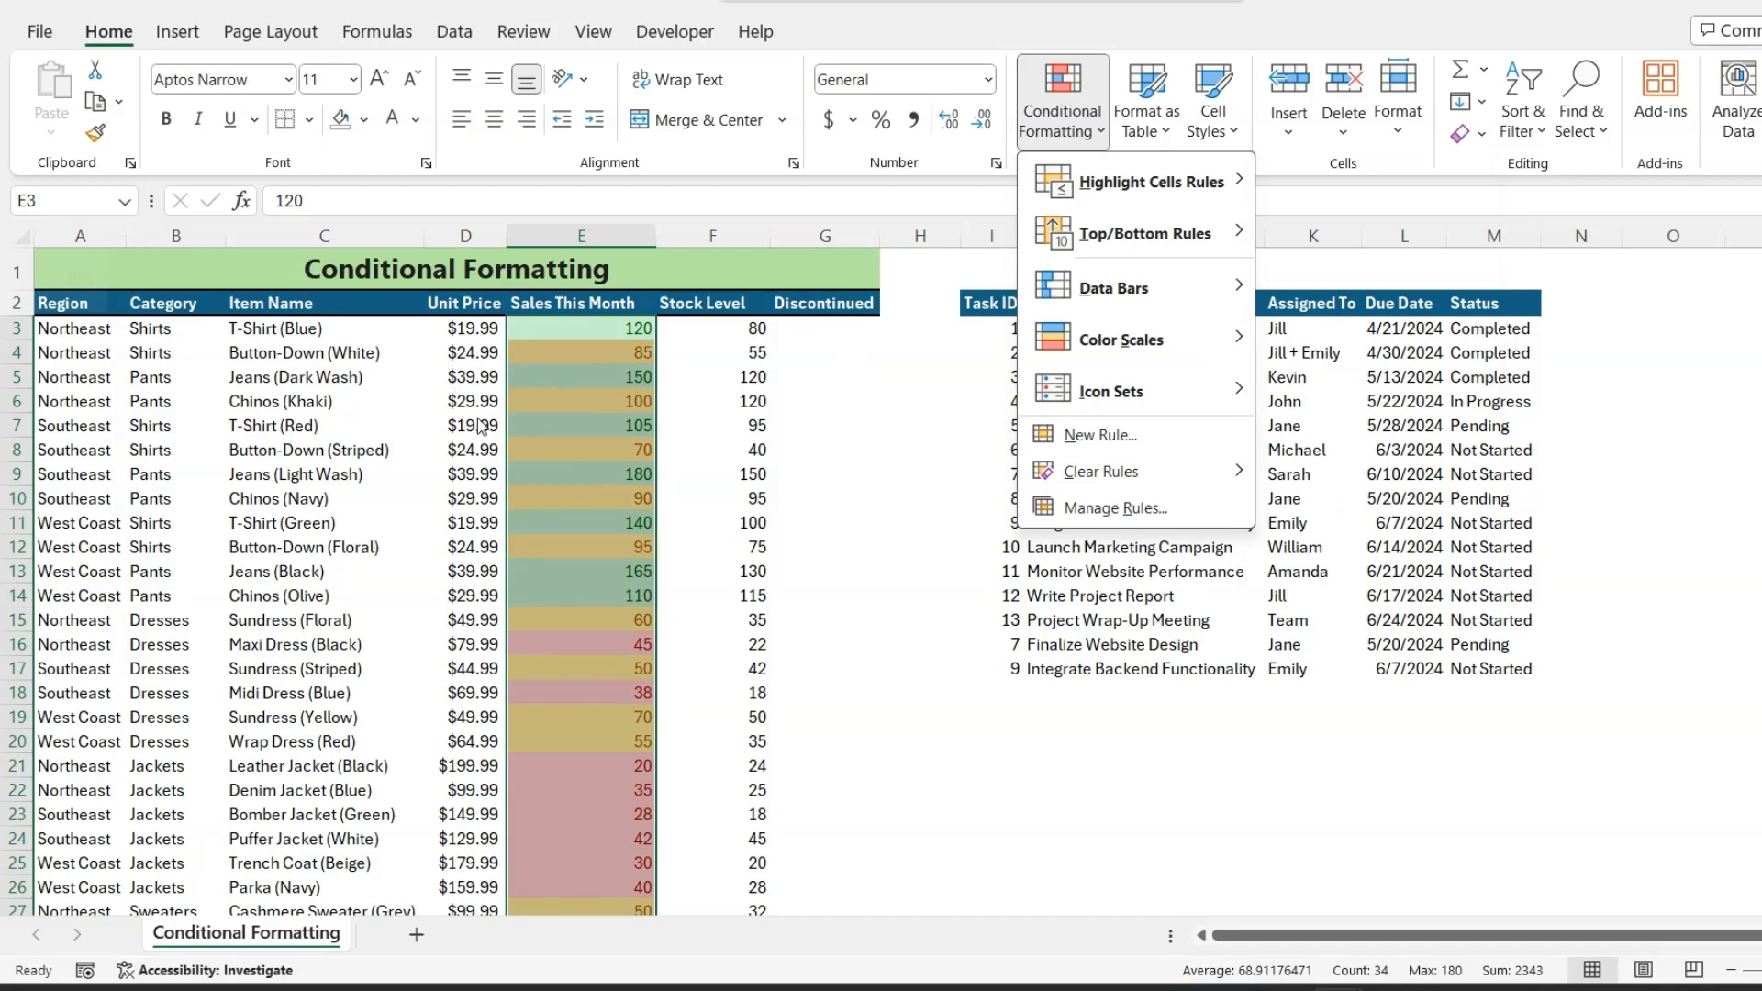
click(477, 336)
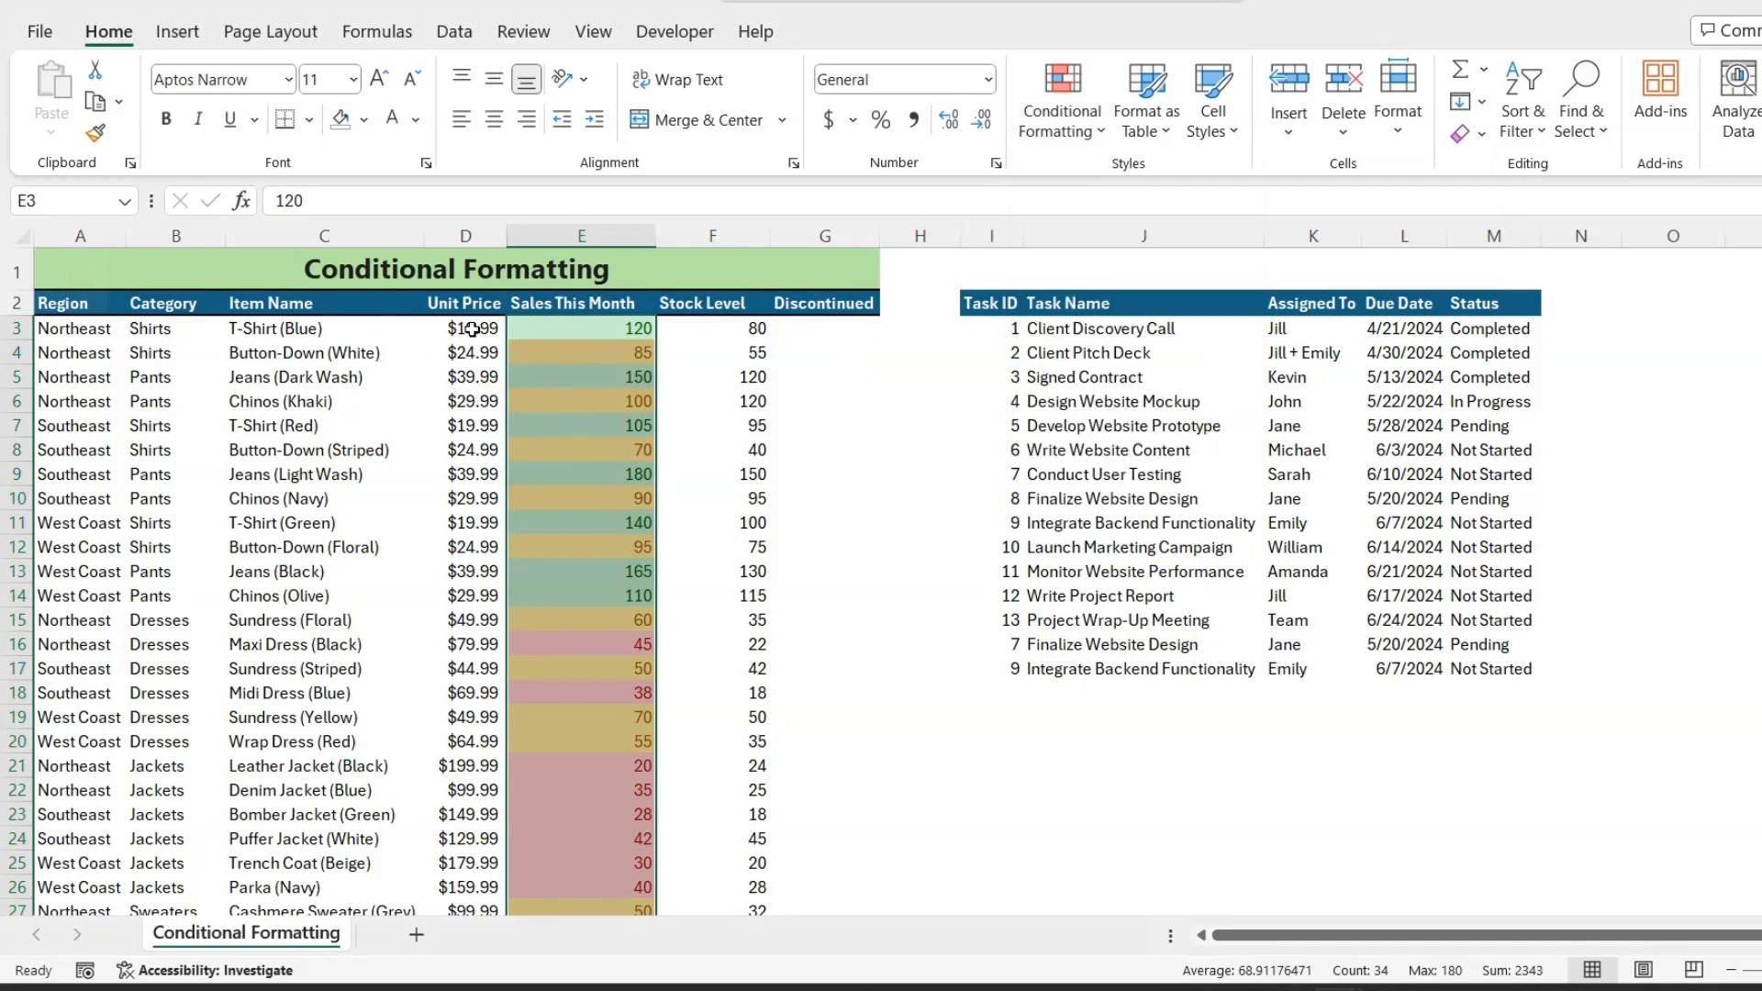
click(477, 331)
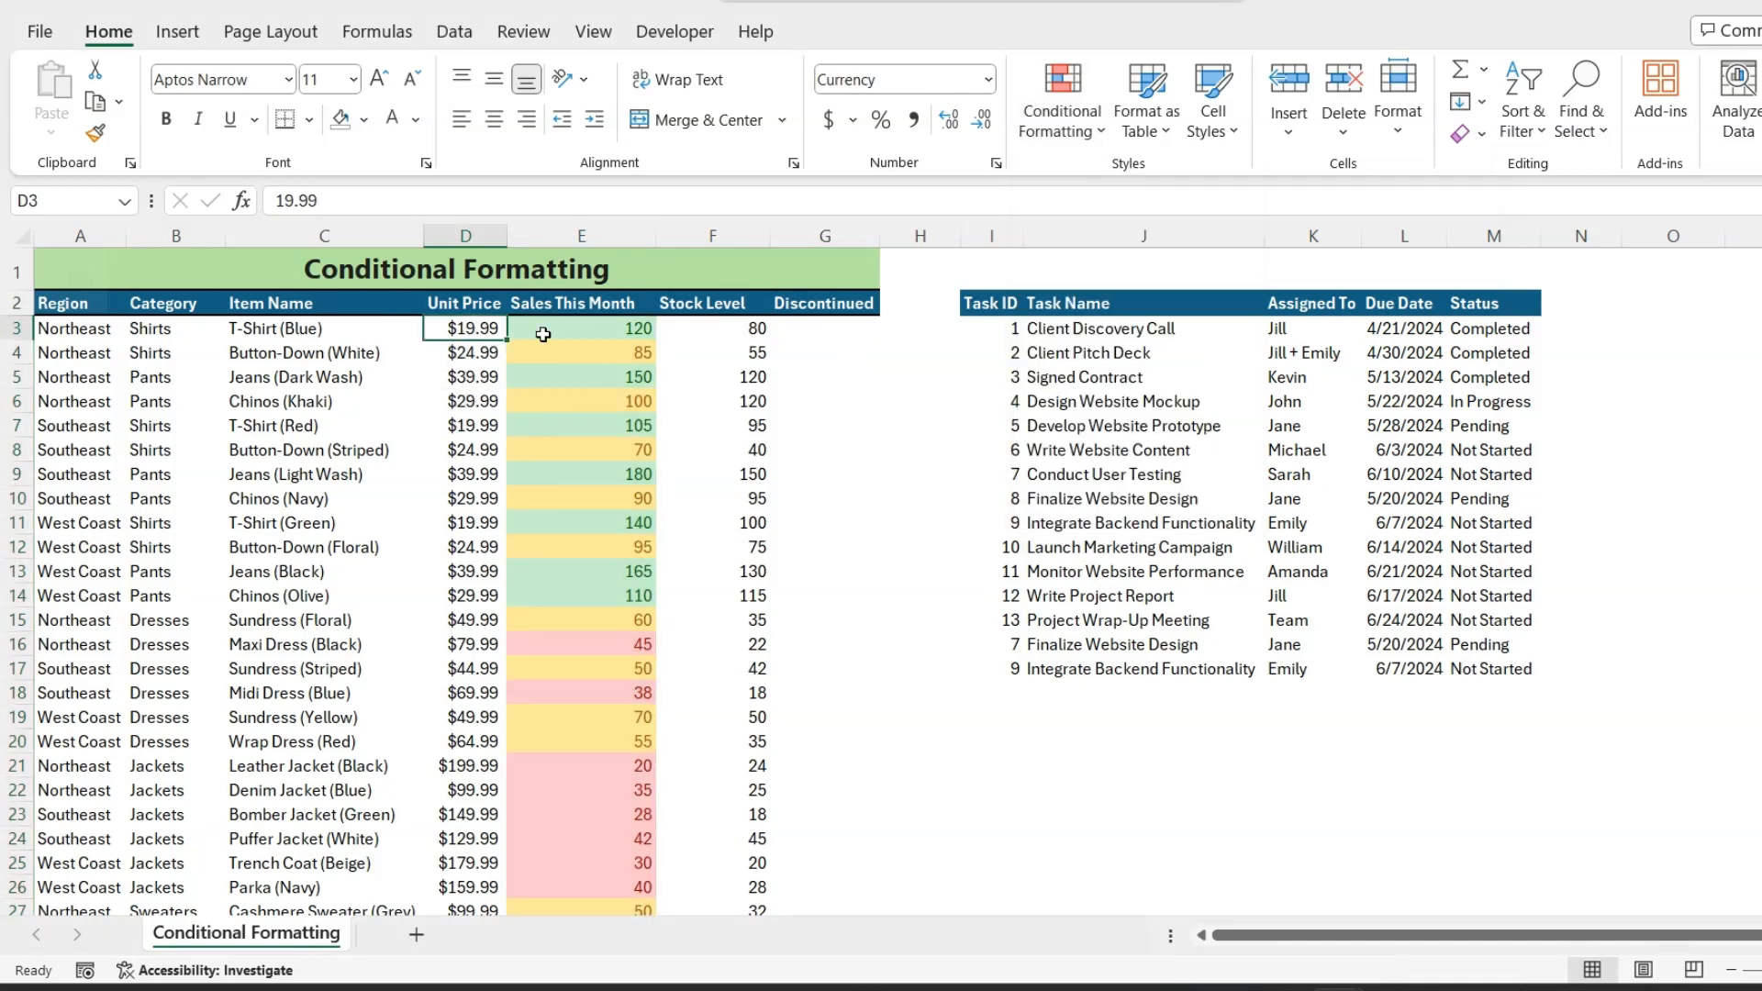
key(ctrl+shift+Down)
scroll(563, 341, up, 4)
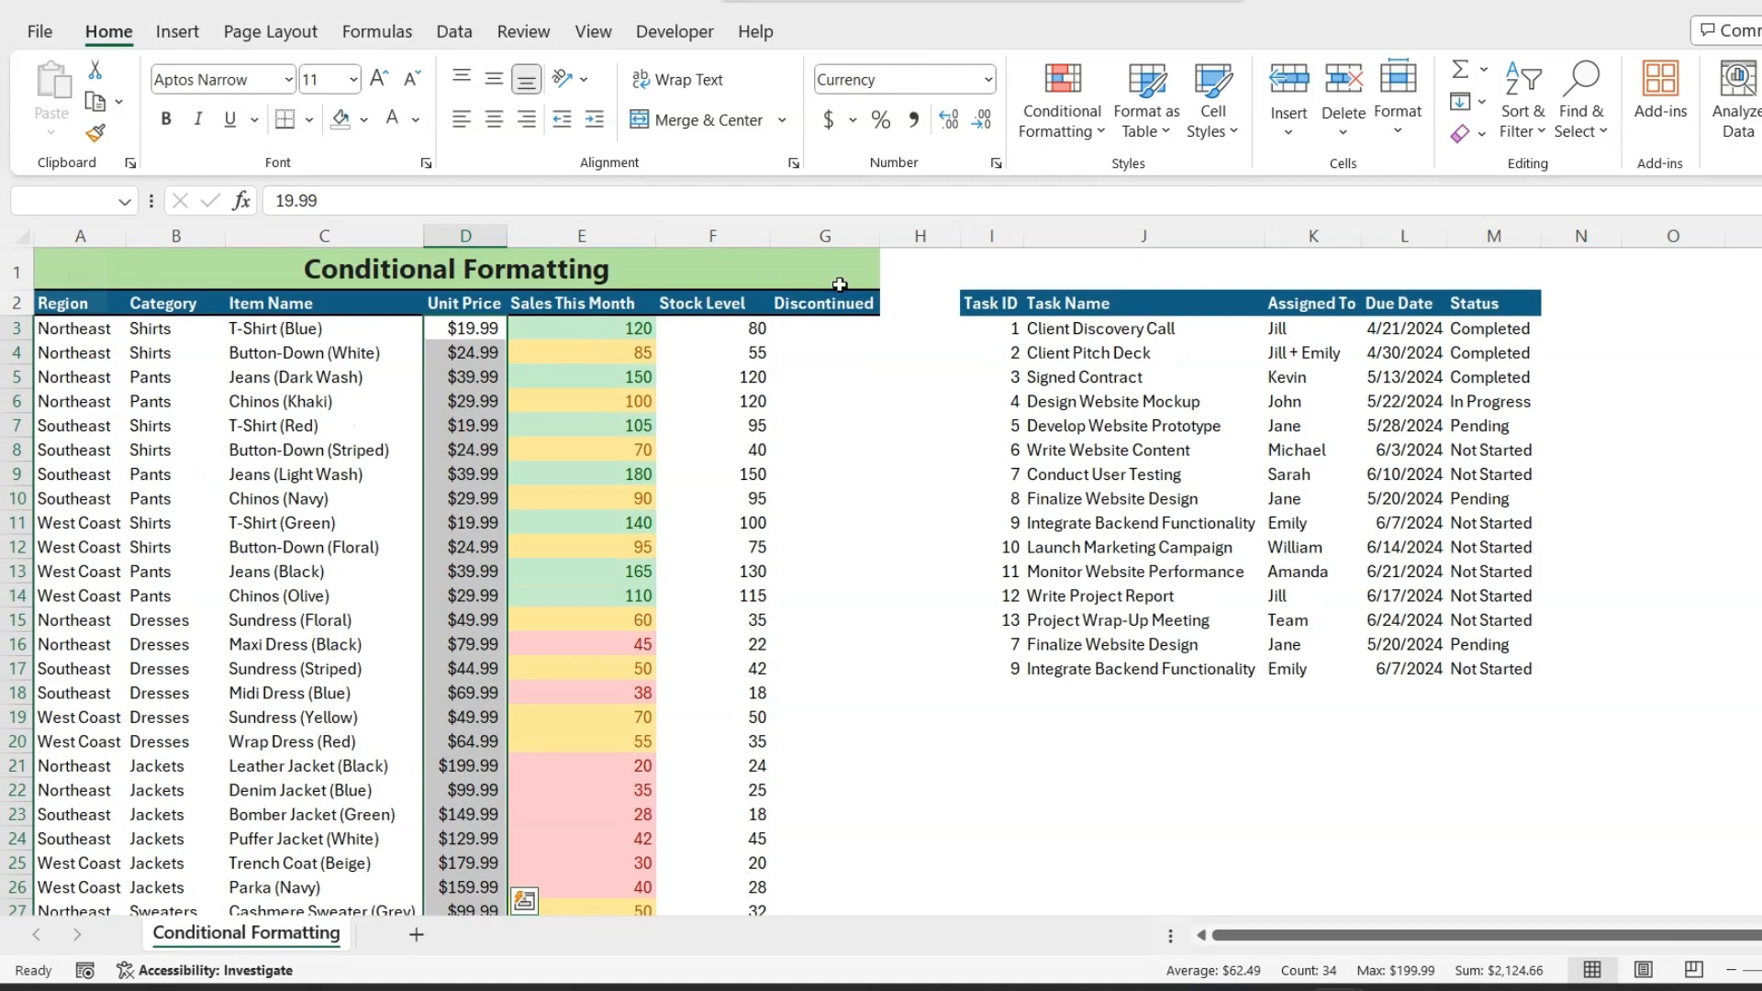
click(1061, 103)
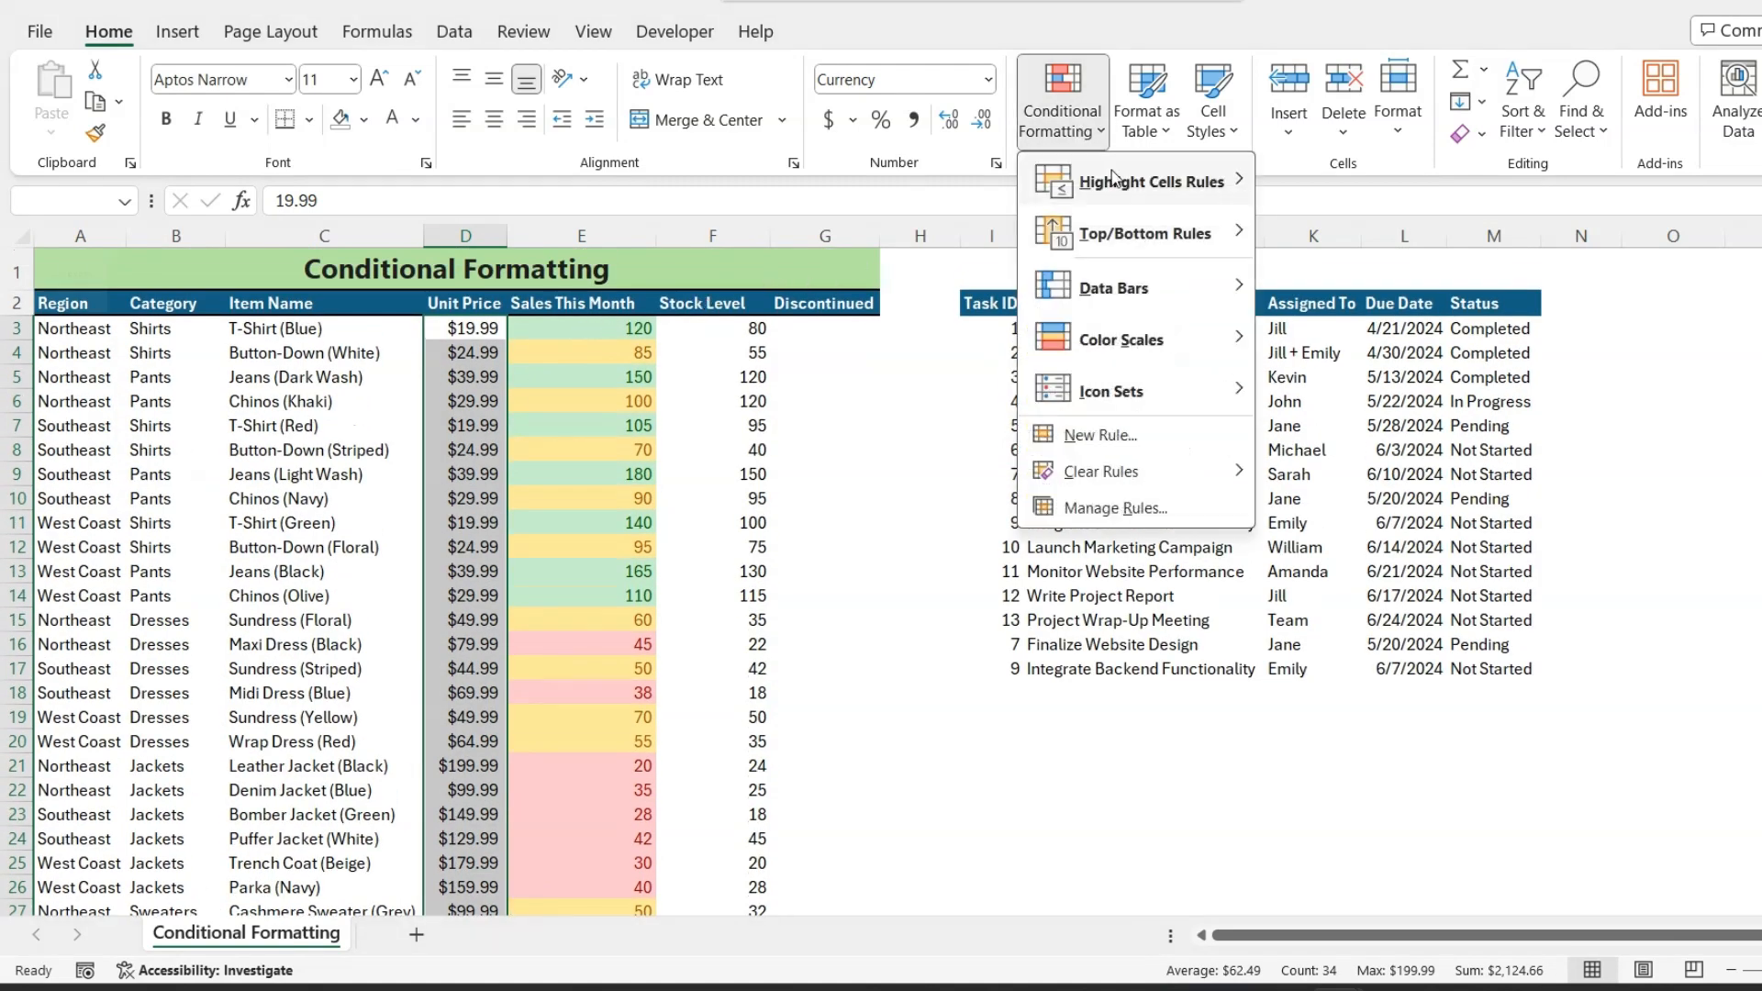
click(1351, 336)
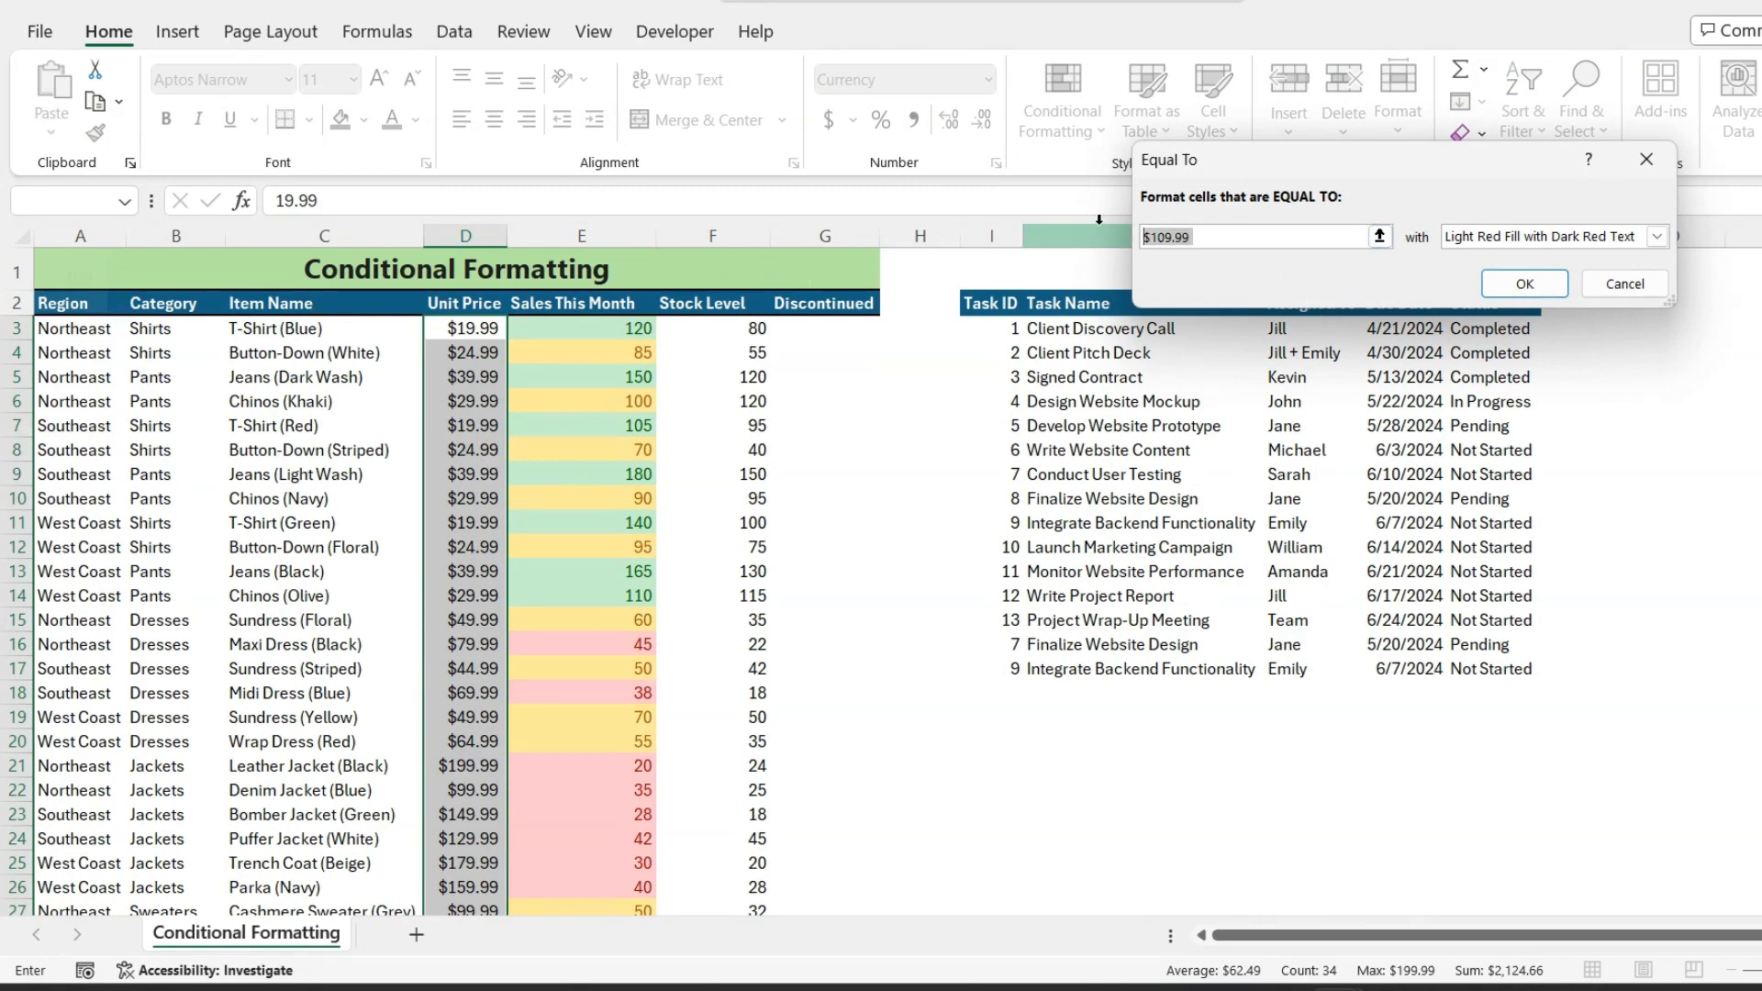
text($24.99)
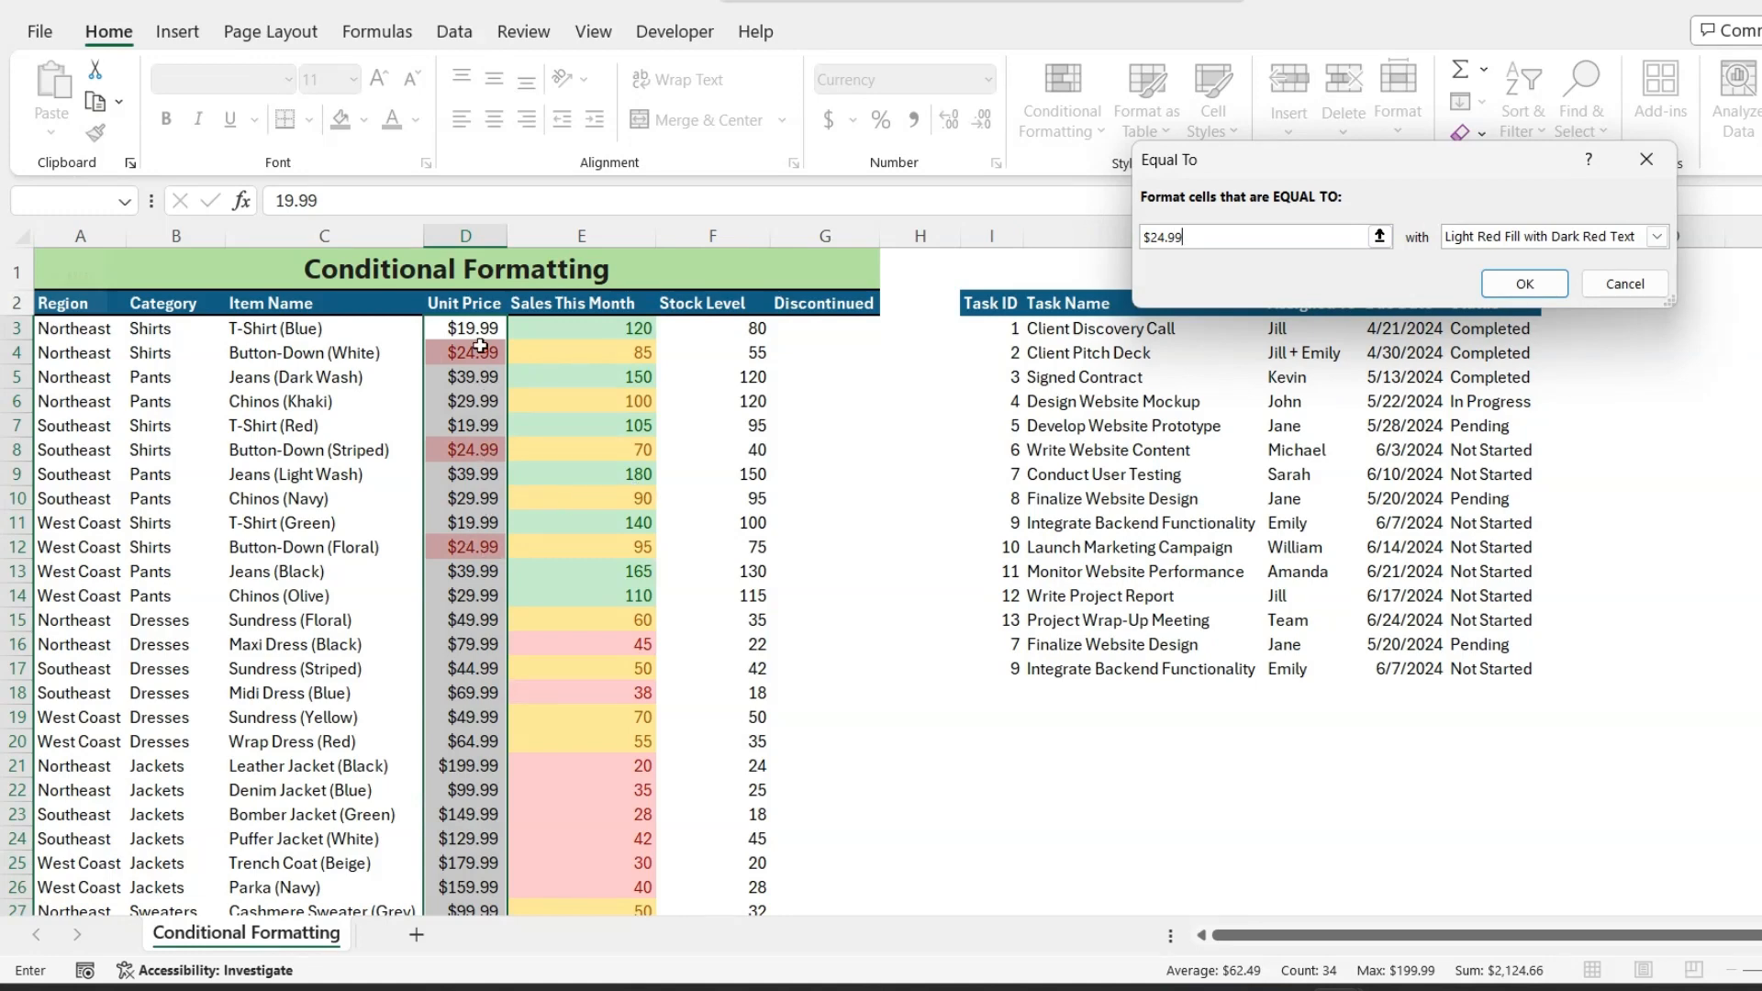
click(1524, 285)
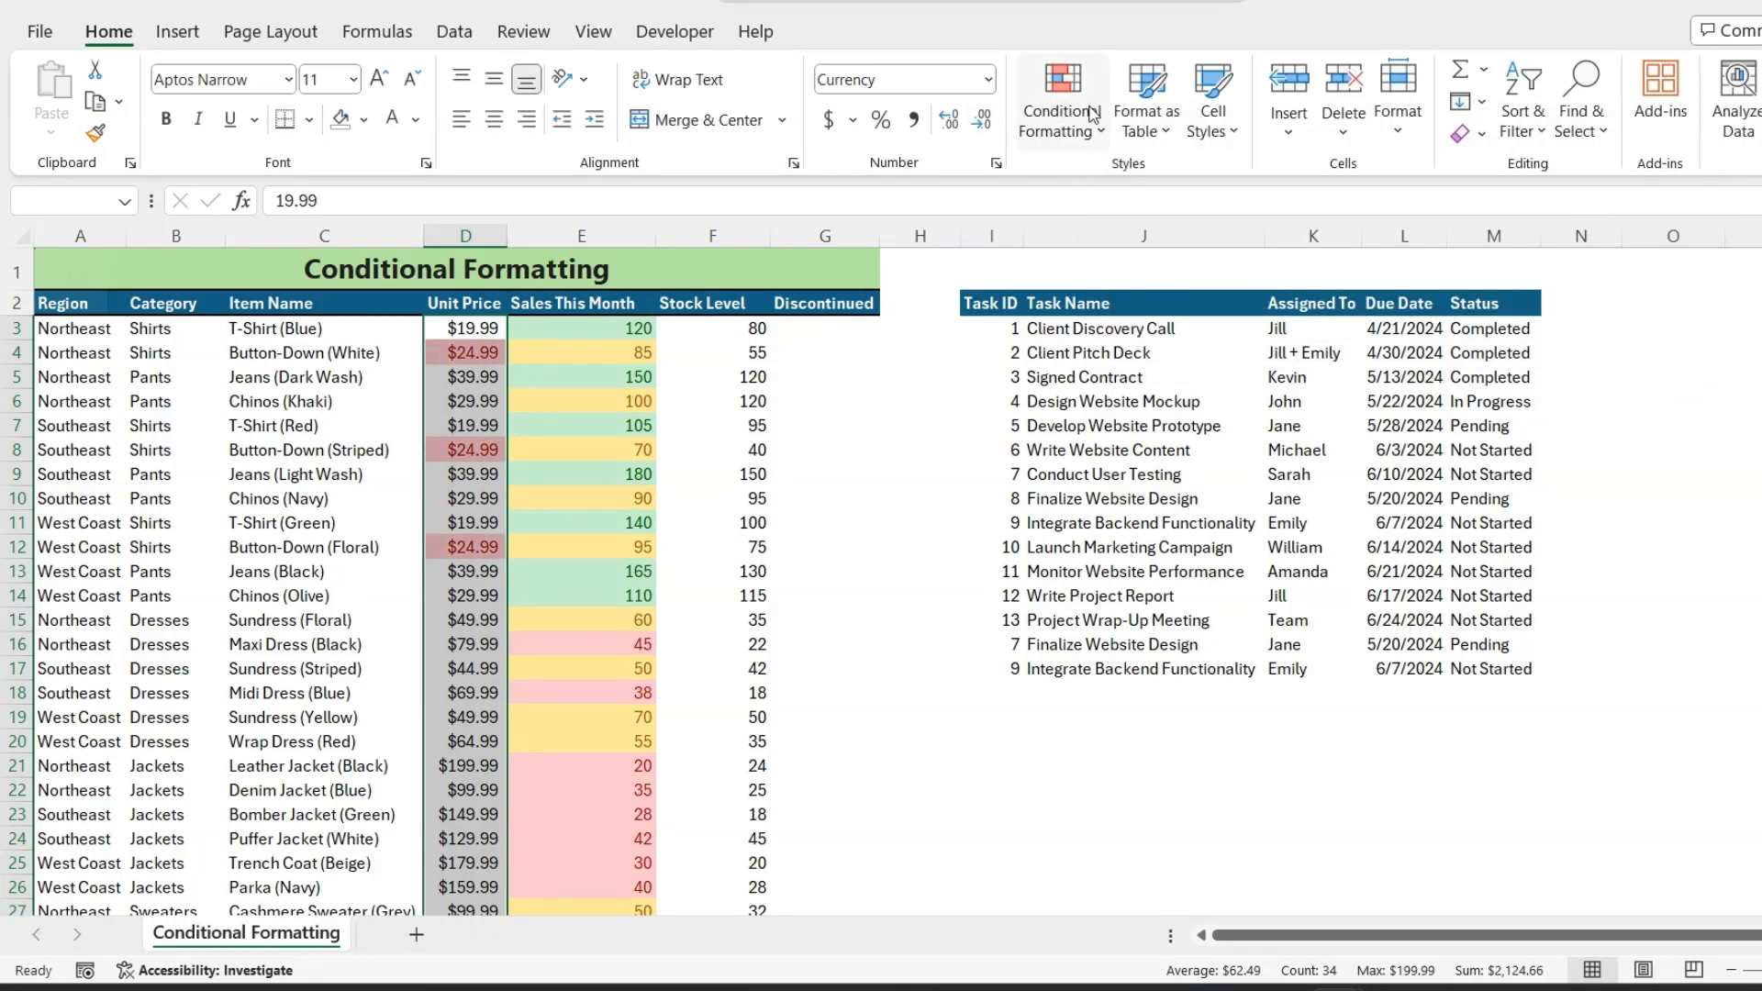
click(1090, 112)
mouse_move(1147, 182)
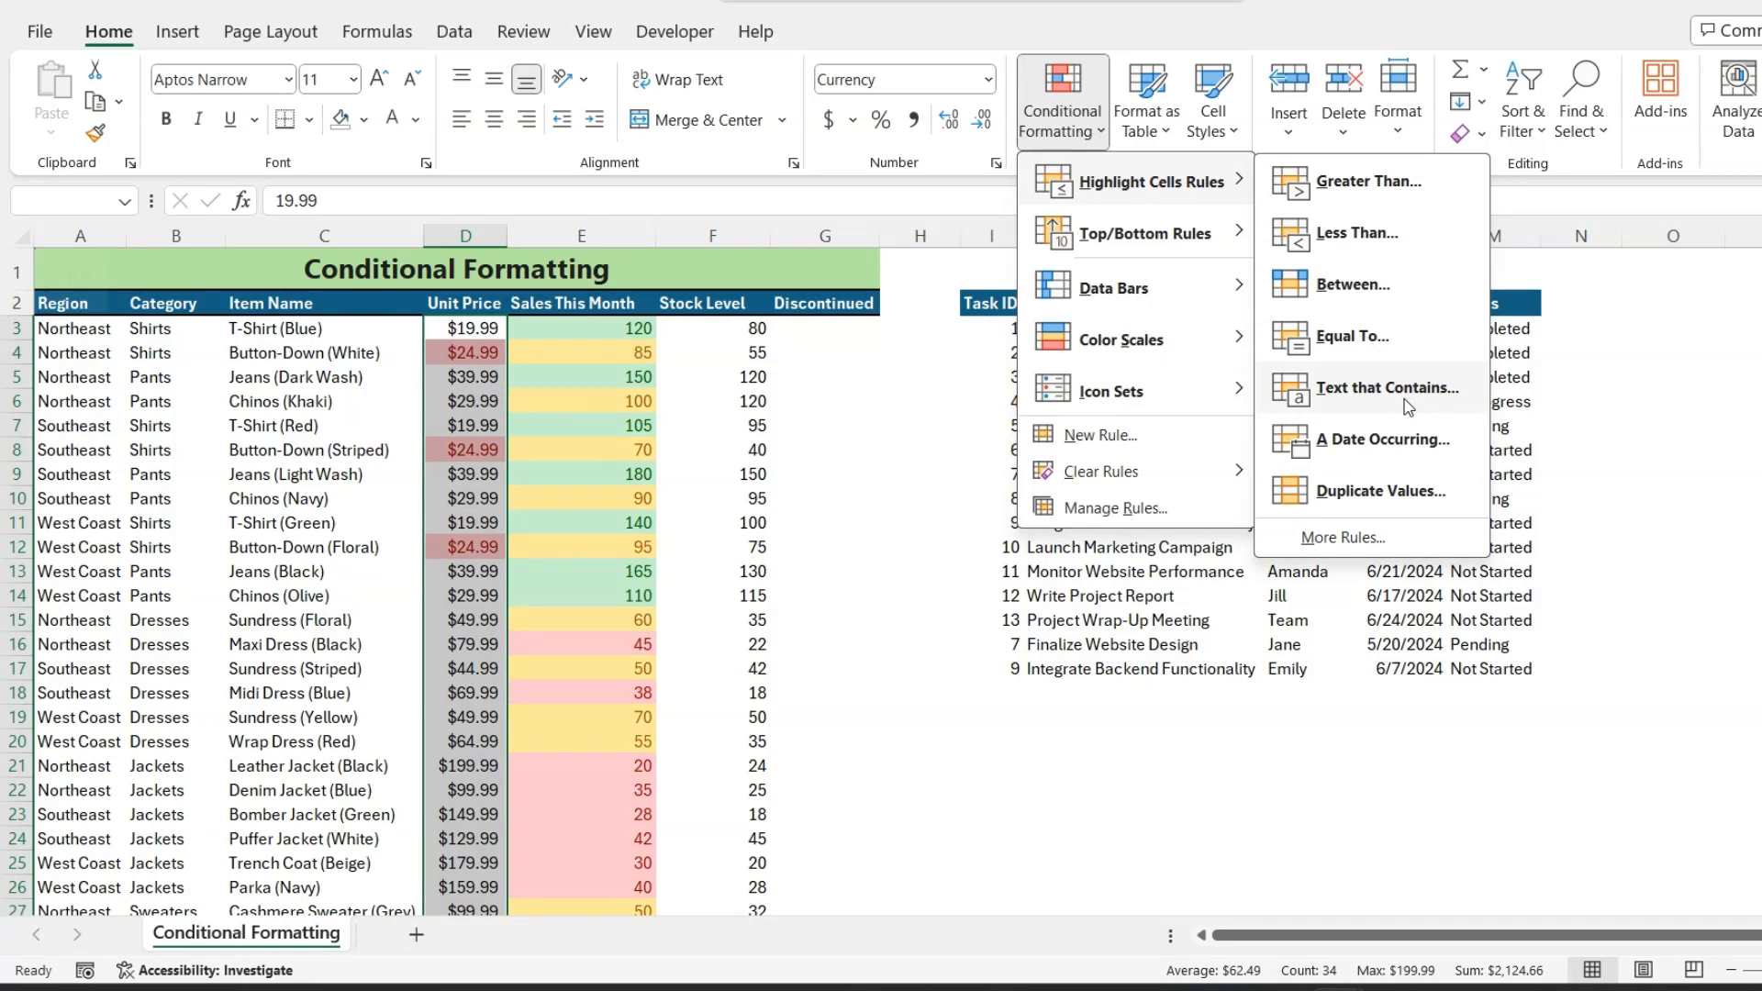
click(339, 333)
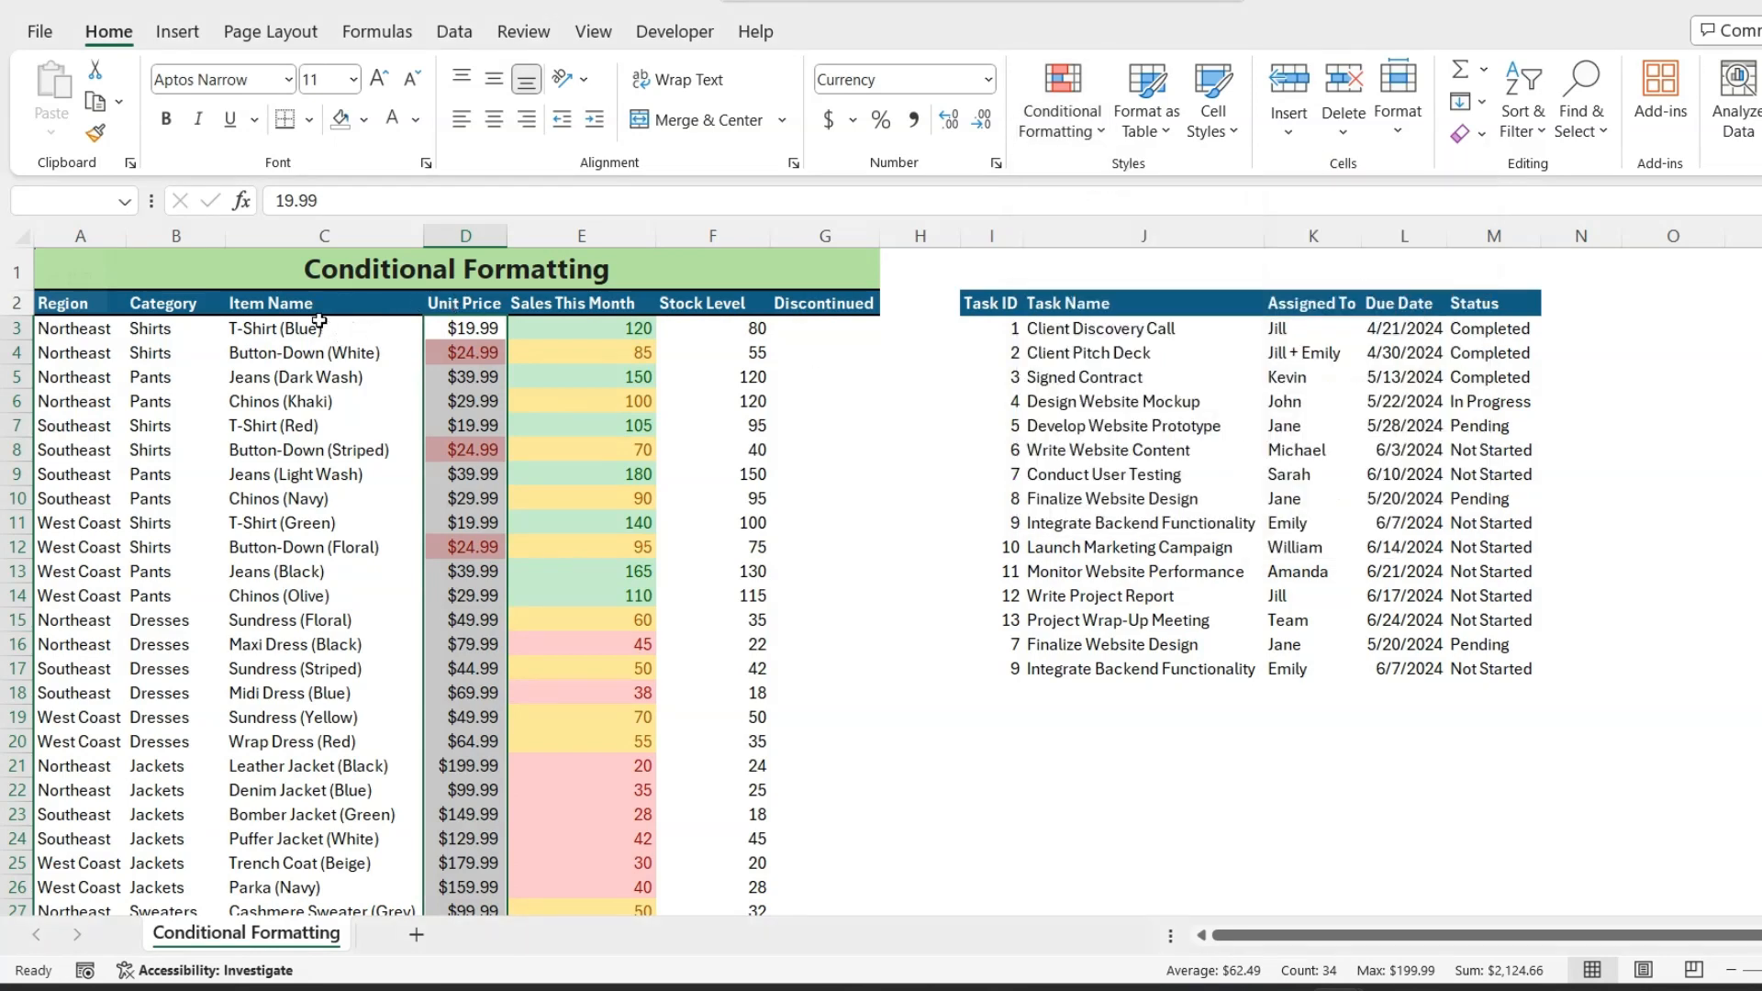
- Add a Text that Contains rule to the Item Name values, formatting those containing "Black" with a custom Bold font style
click(310, 328)
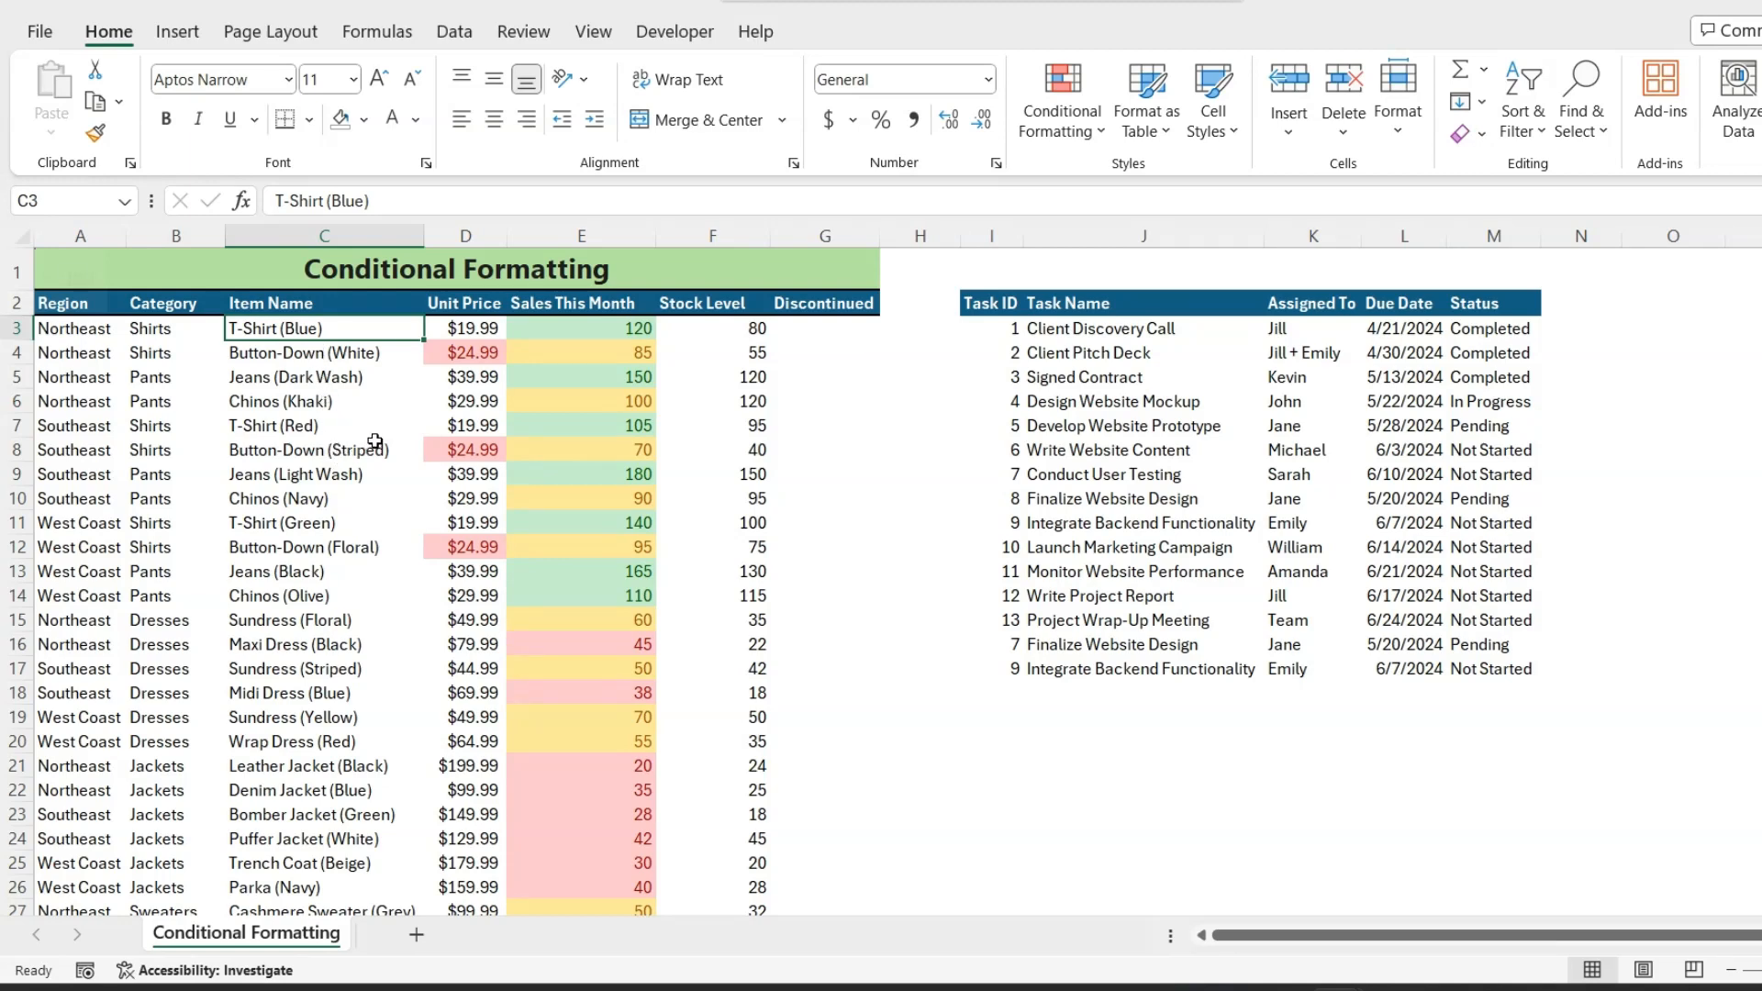
key(ctrl+shift+Down)
scroll(367, 445, up, 3)
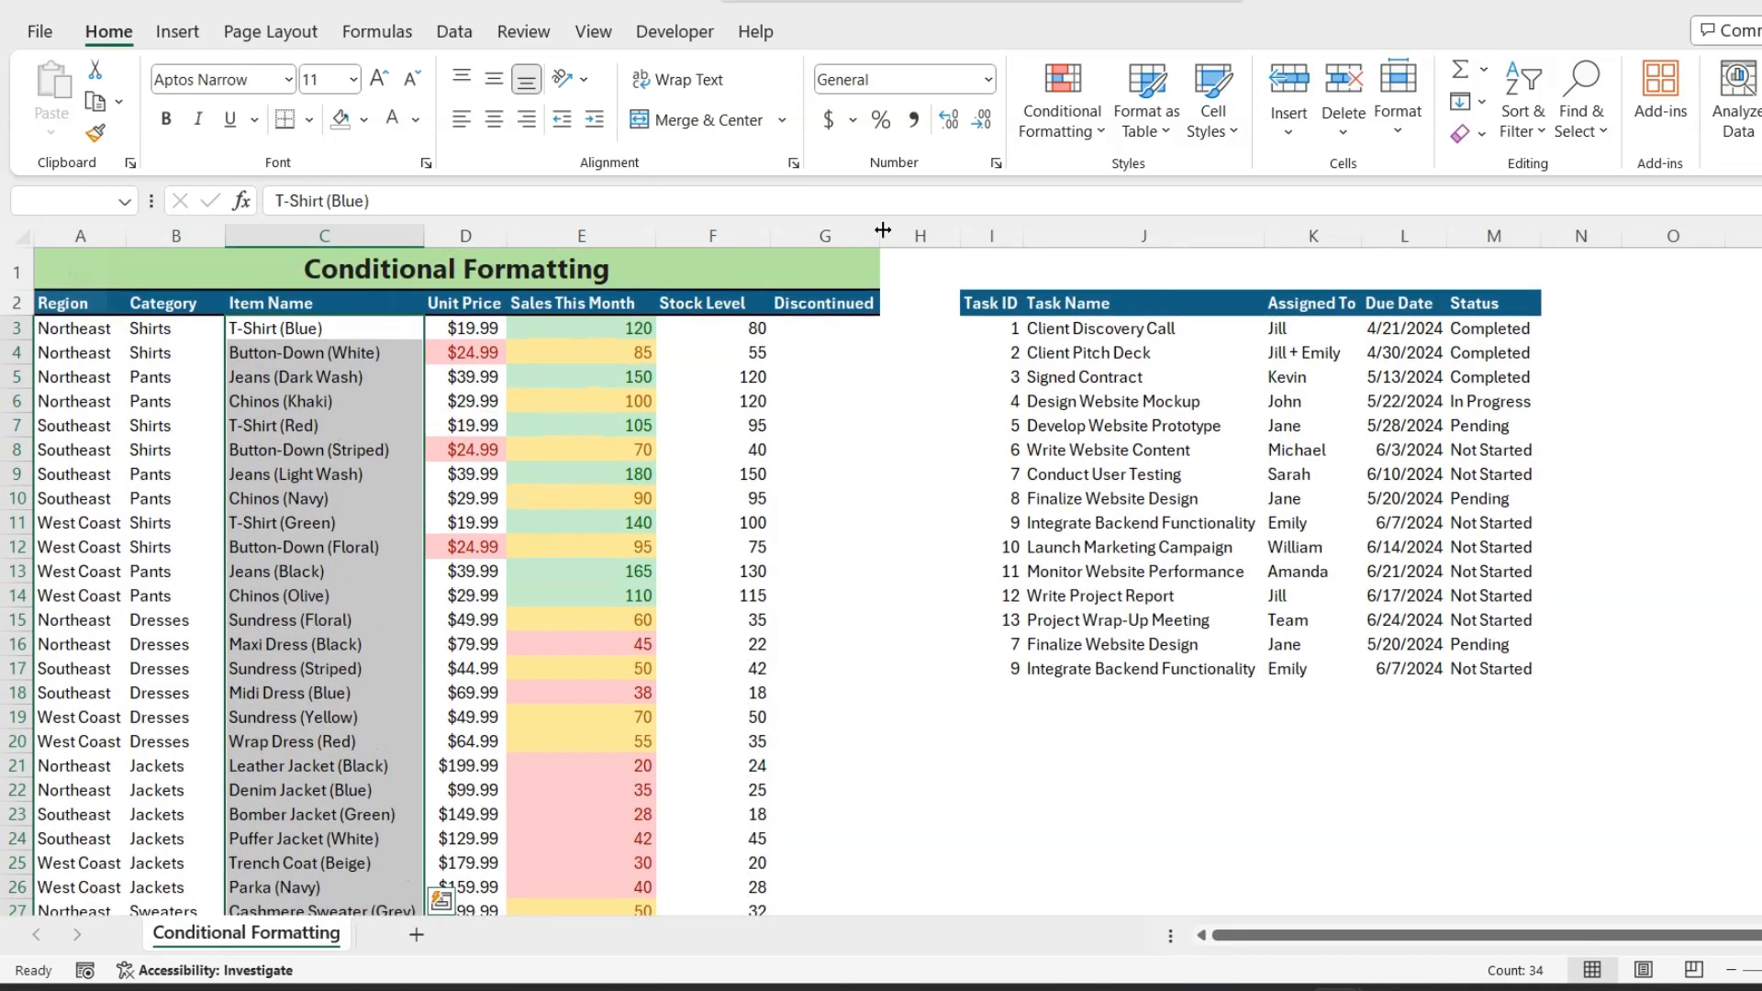
click(1063, 101)
mouse_move(1129, 179)
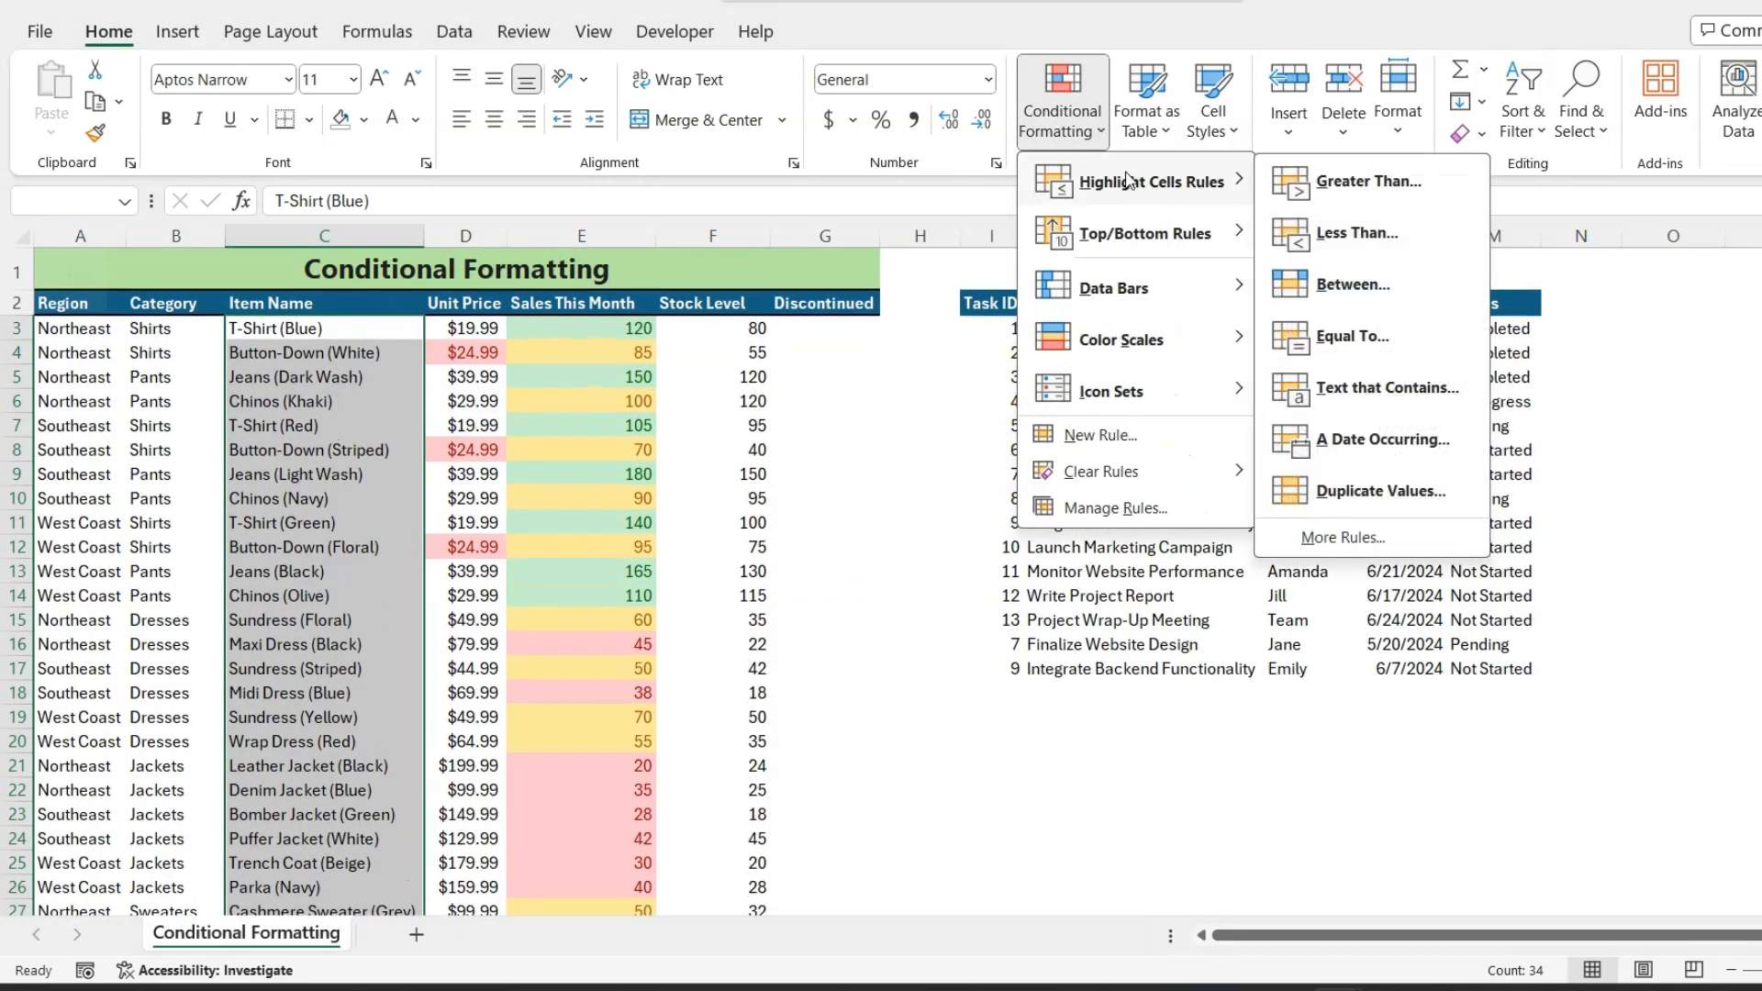
click(1377, 390)
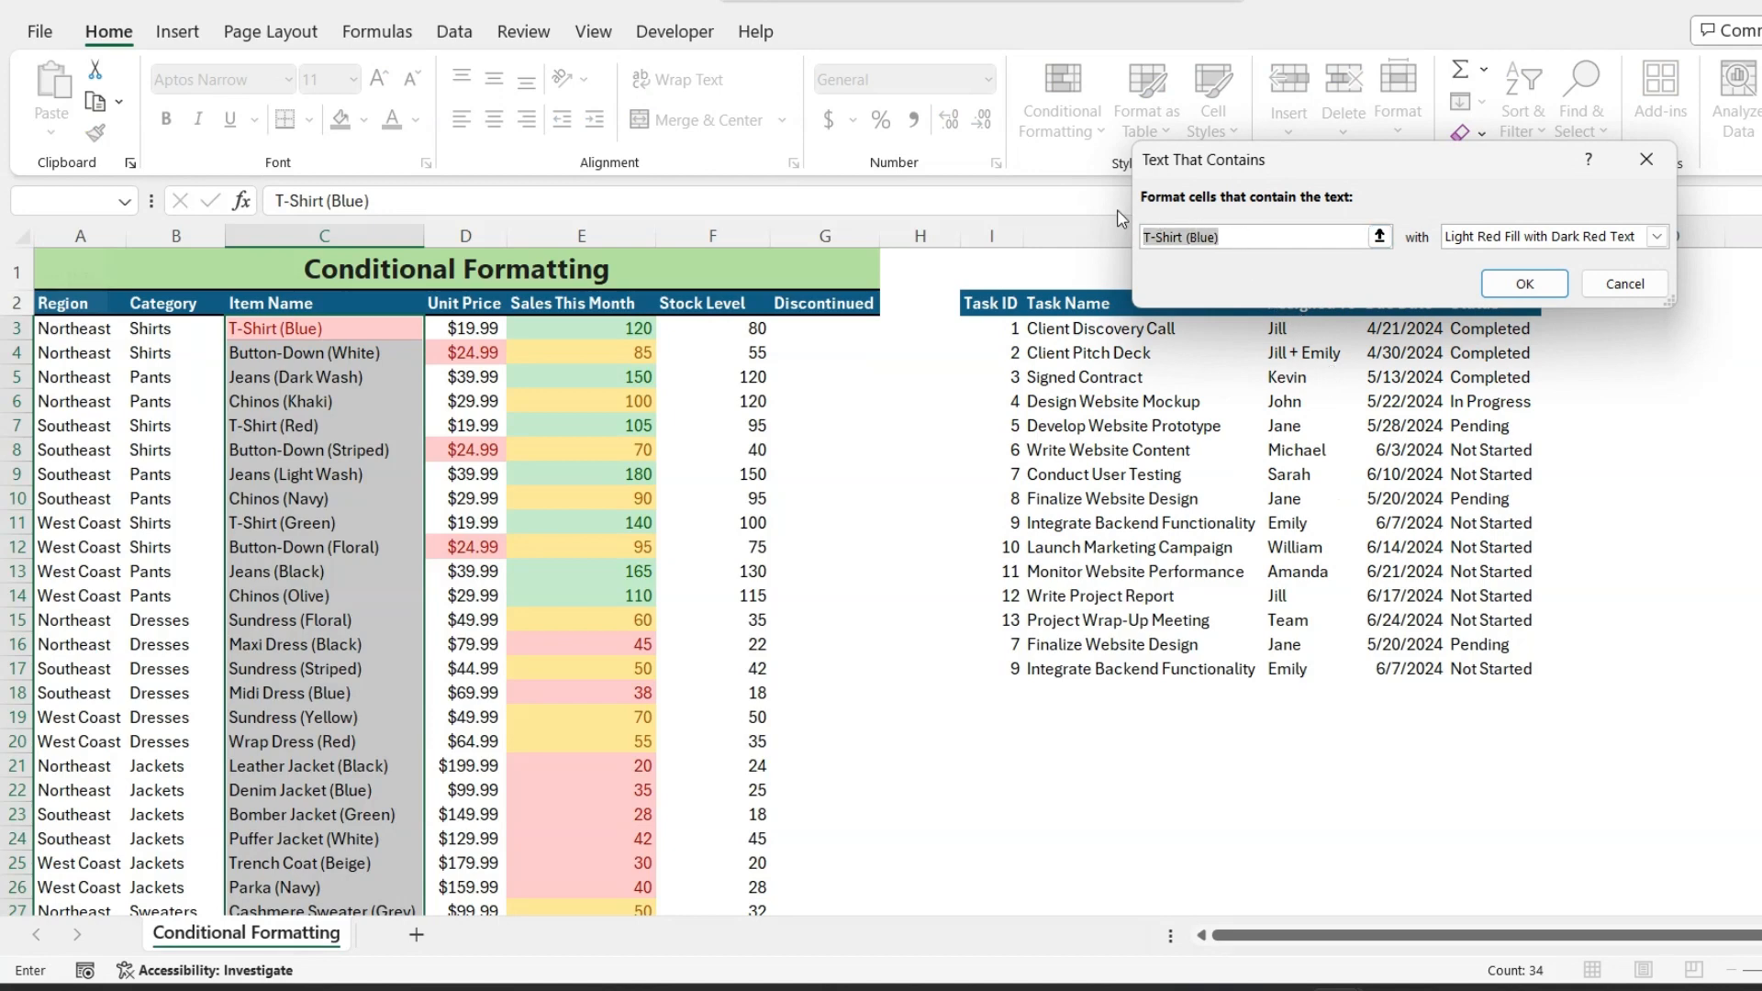
text(Black)
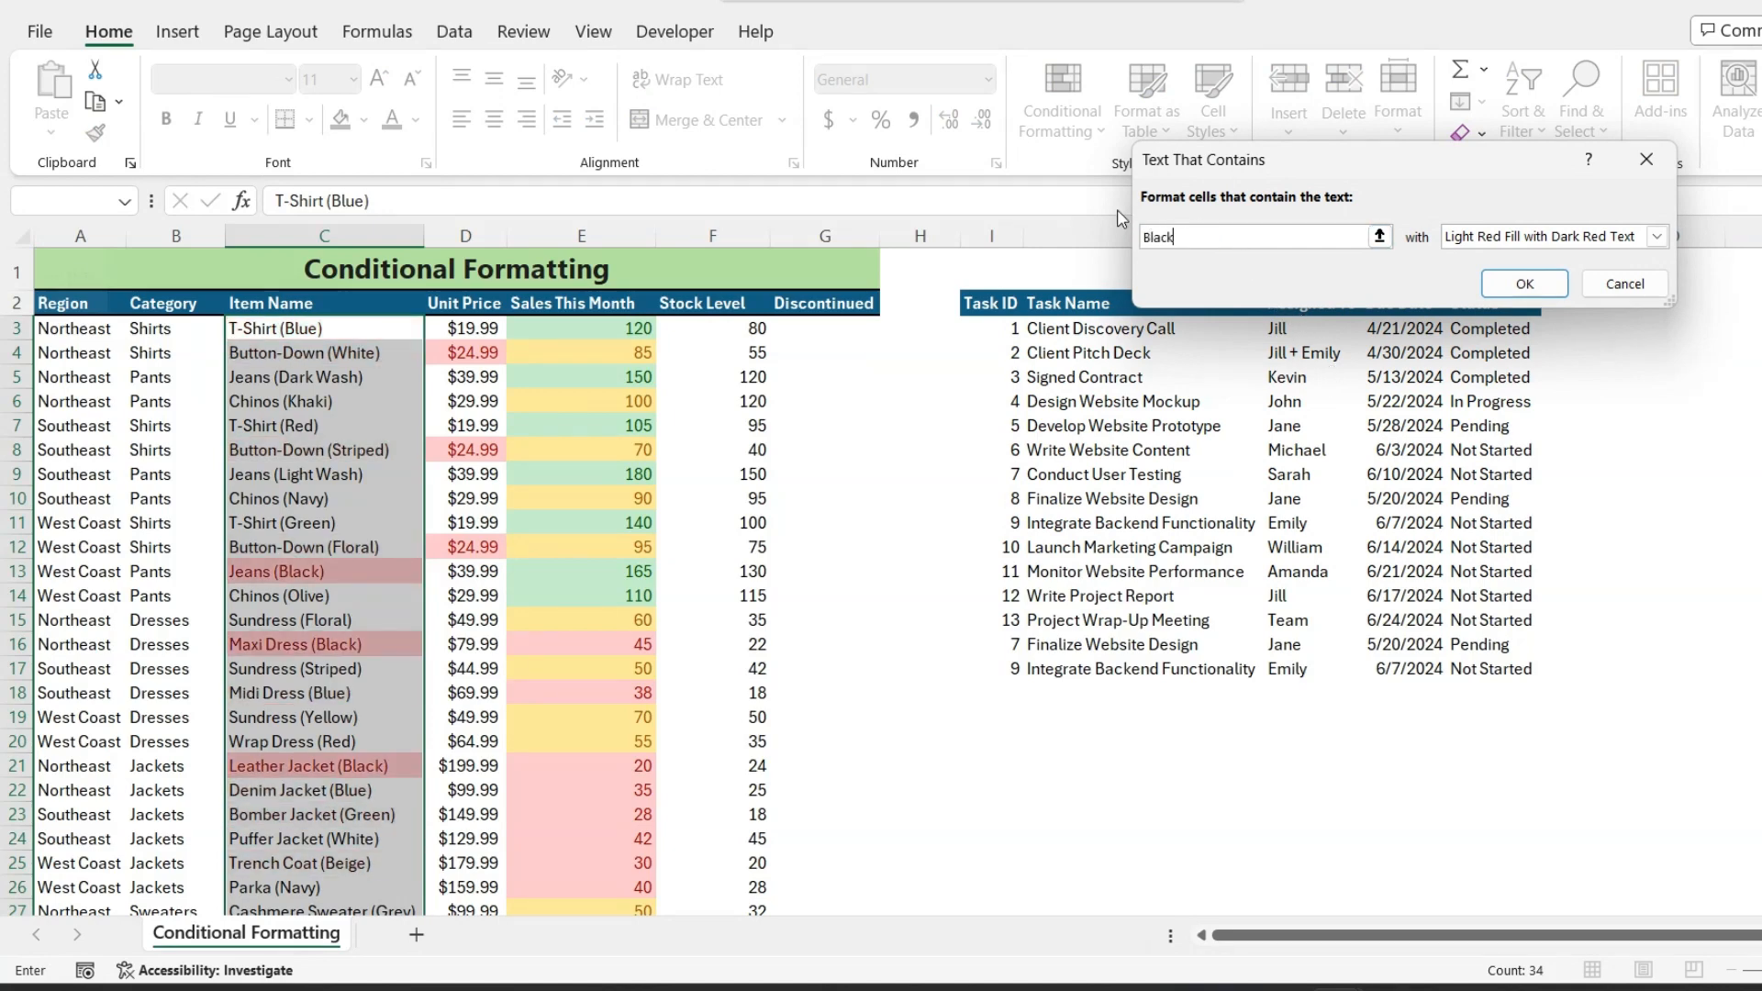
click(1657, 237)
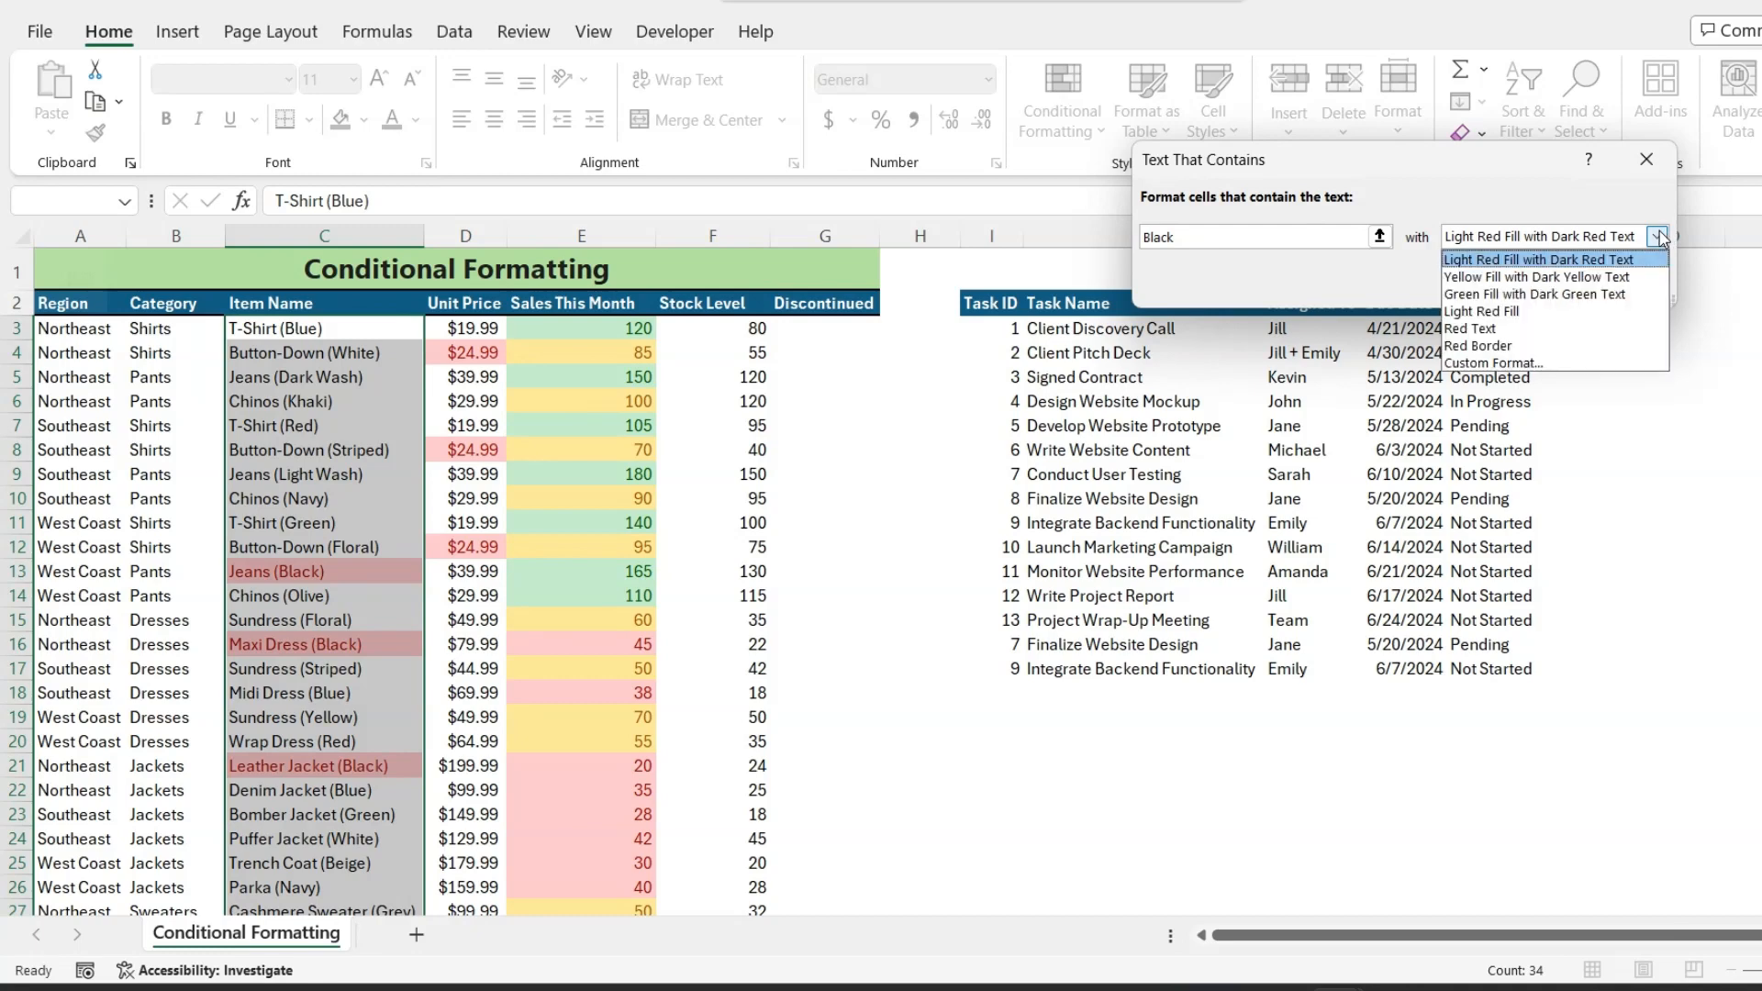
click(1527, 362)
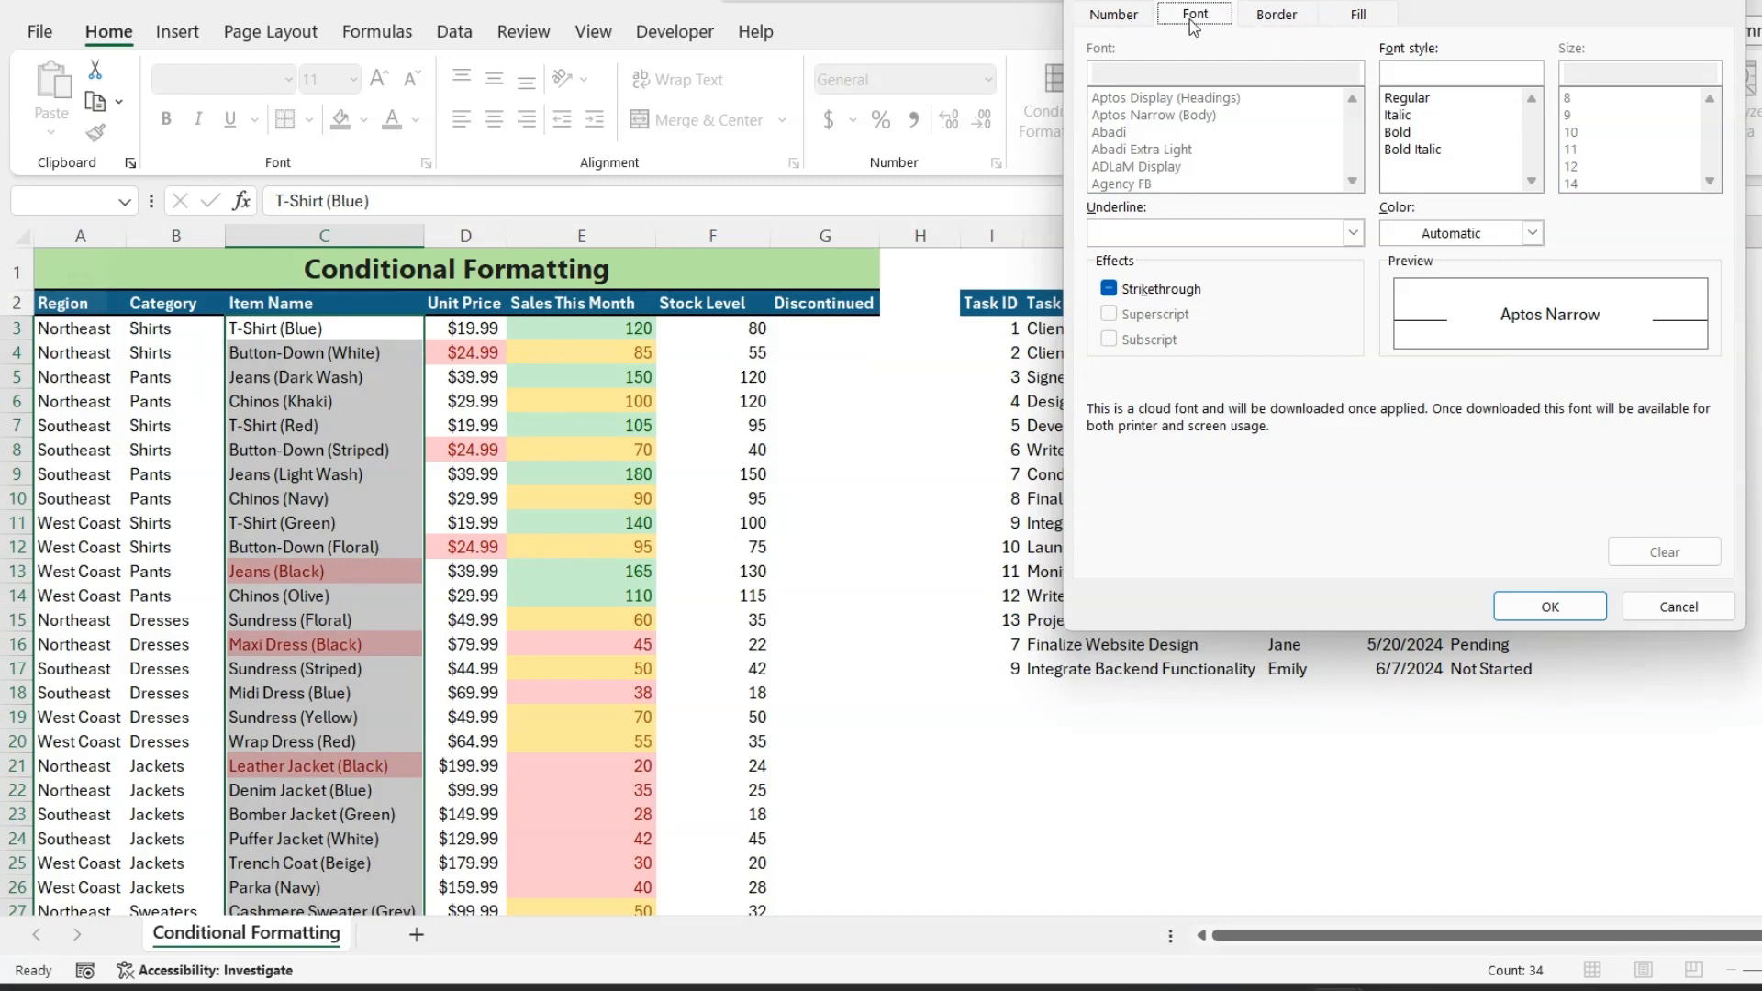
click(1417, 134)
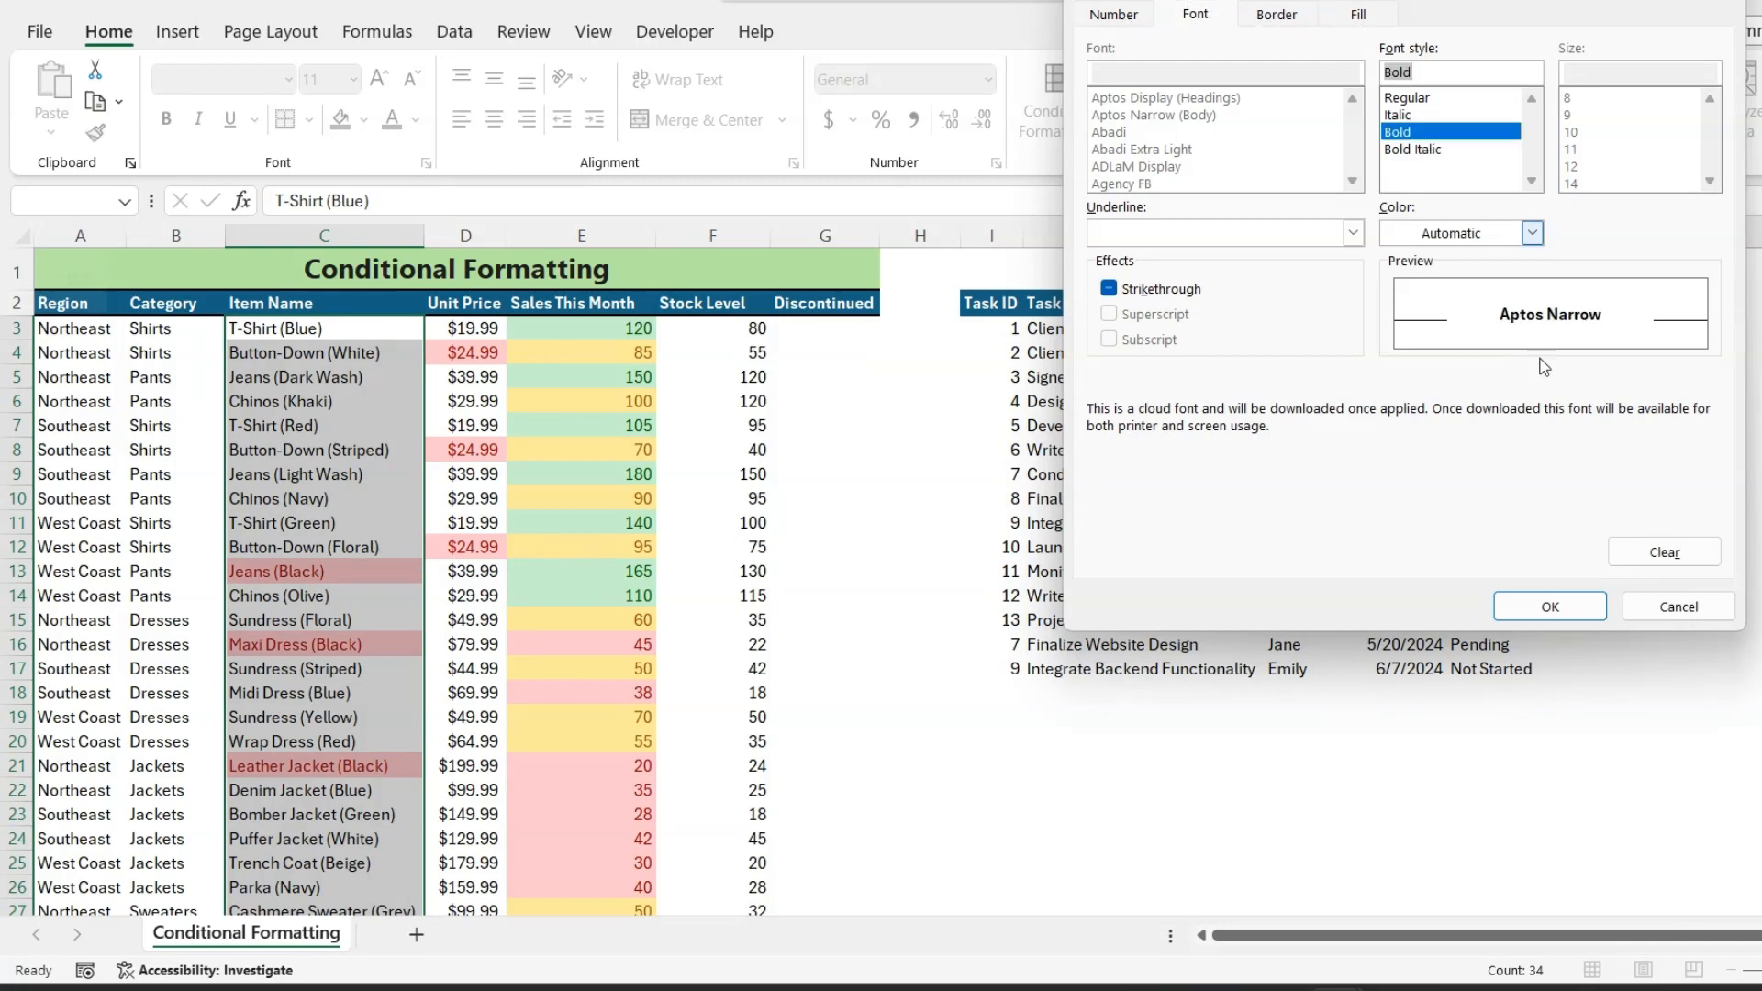
click(1582, 602)
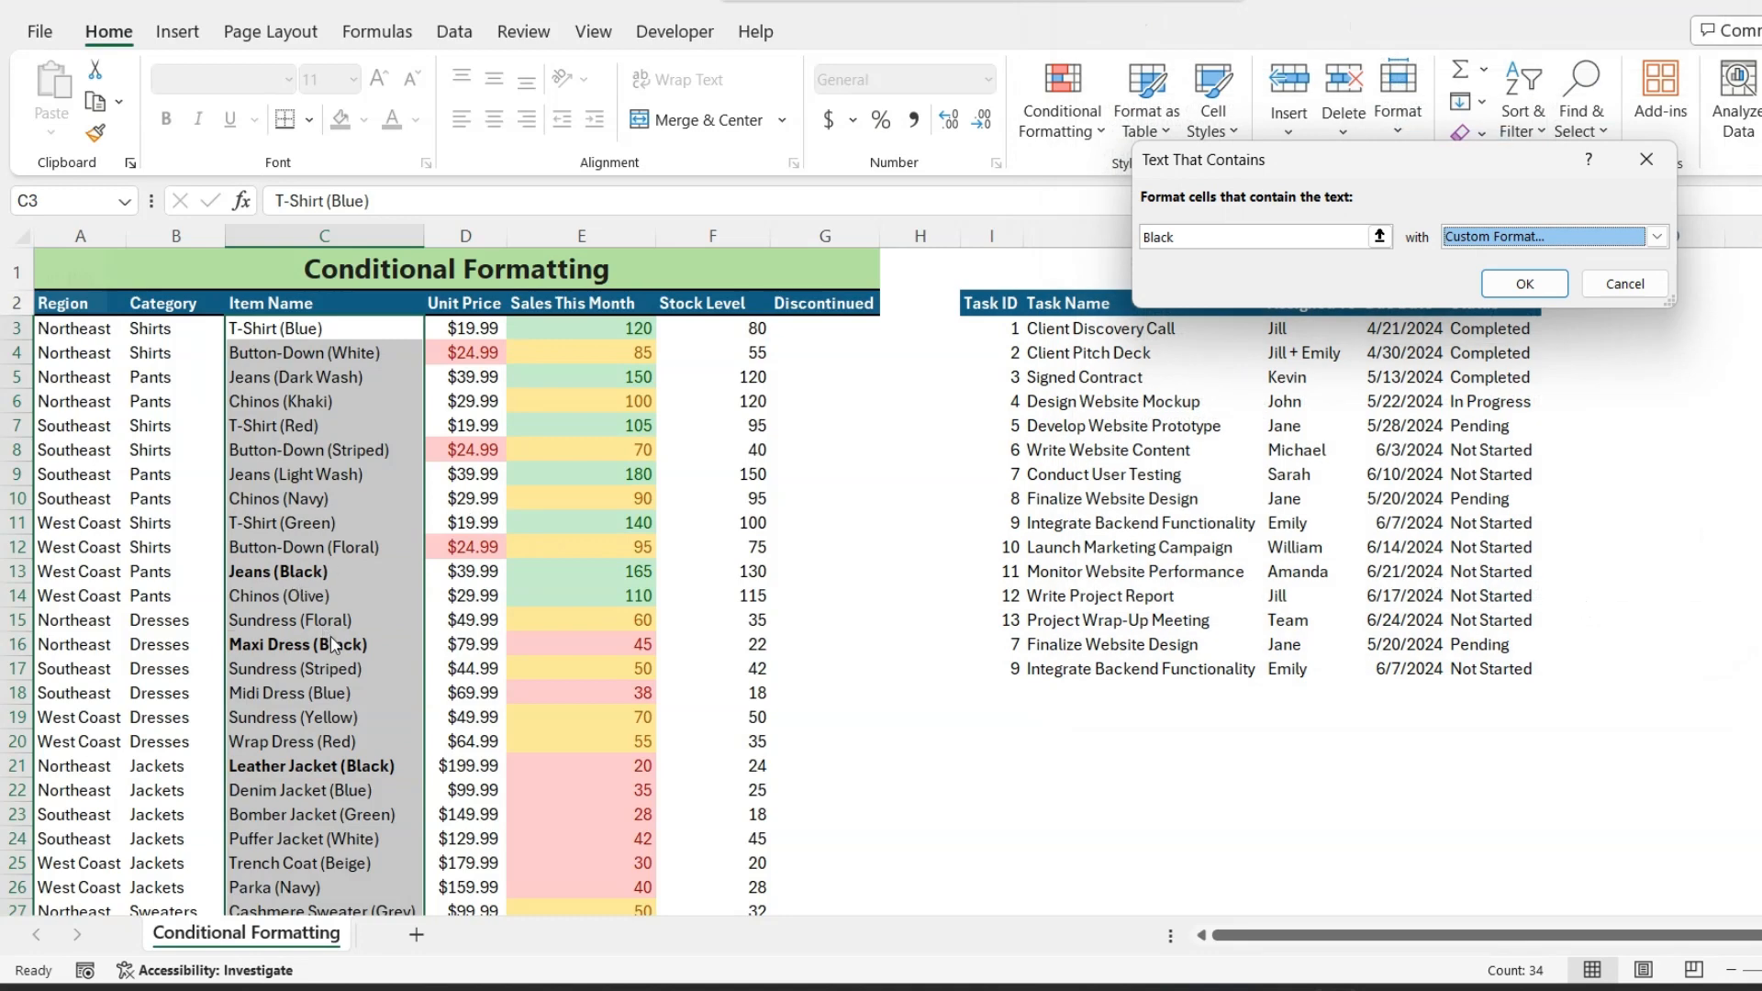
click(1524, 283)
click(1038, 129)
mouse_move(1132, 203)
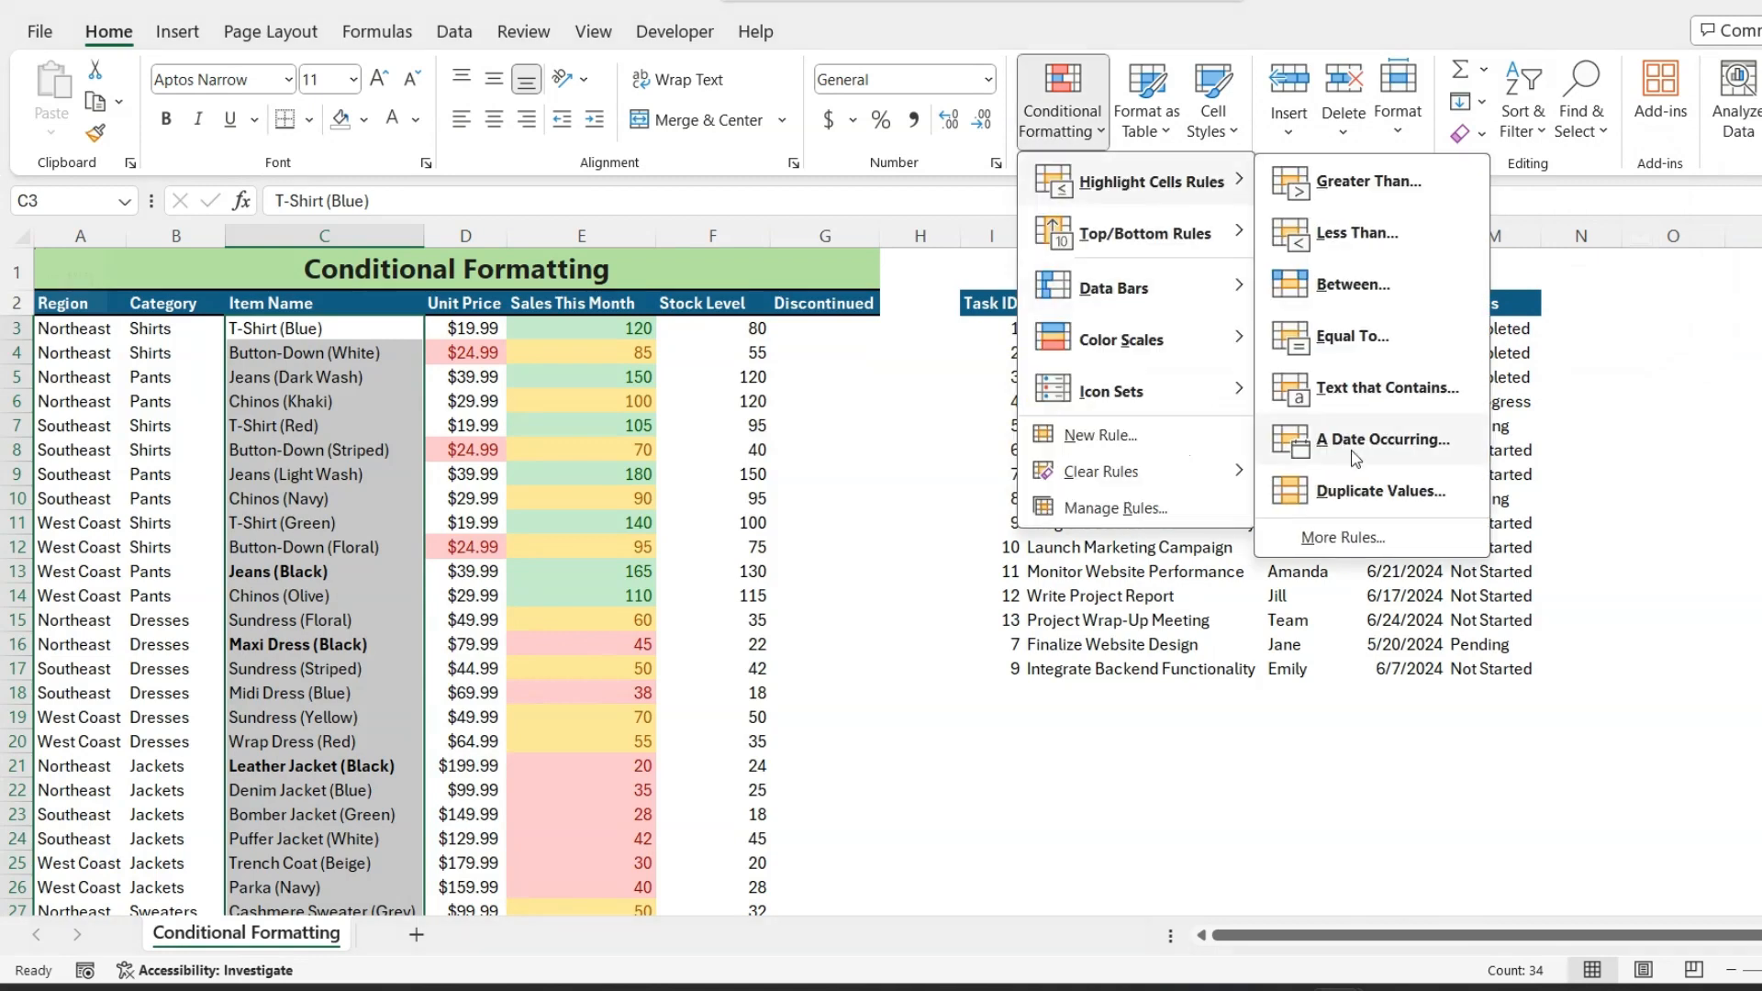
click(1169, 615)
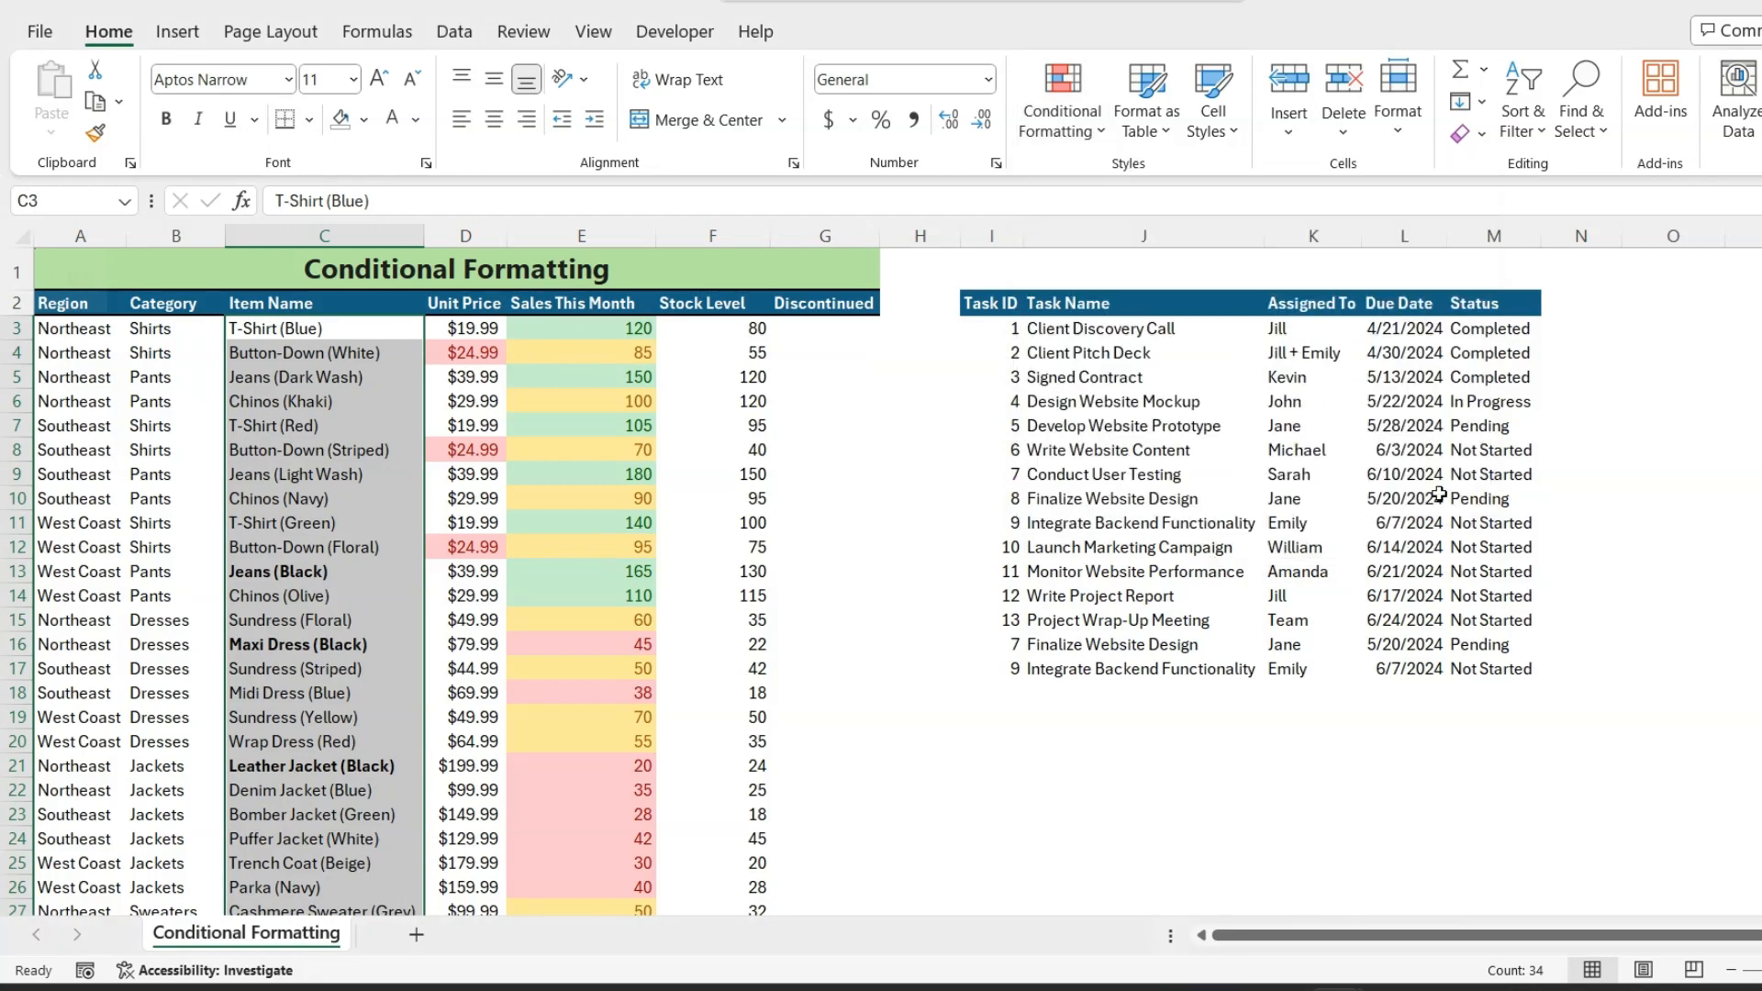
- Add an A Date Occurring rule to the task table's Due Date values, formatting This Month with Green Fill with Dark Green Text
drag(1402, 333, 1425, 665)
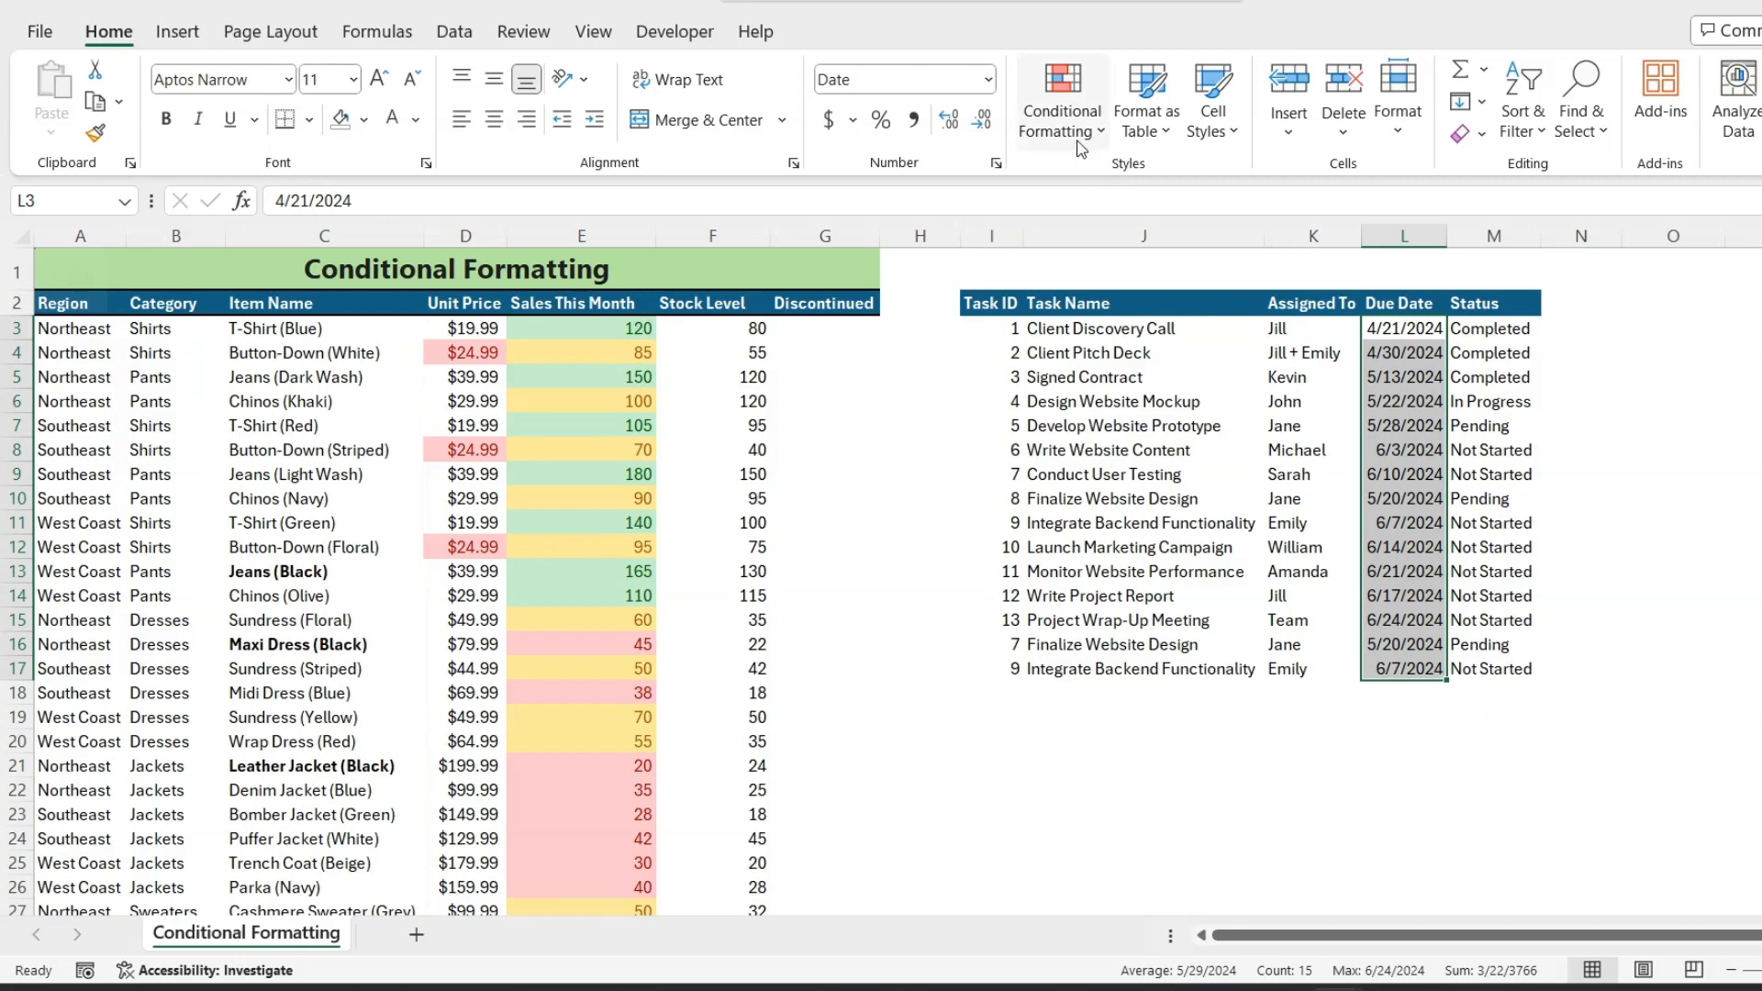
click(1063, 111)
mouse_move(1141, 185)
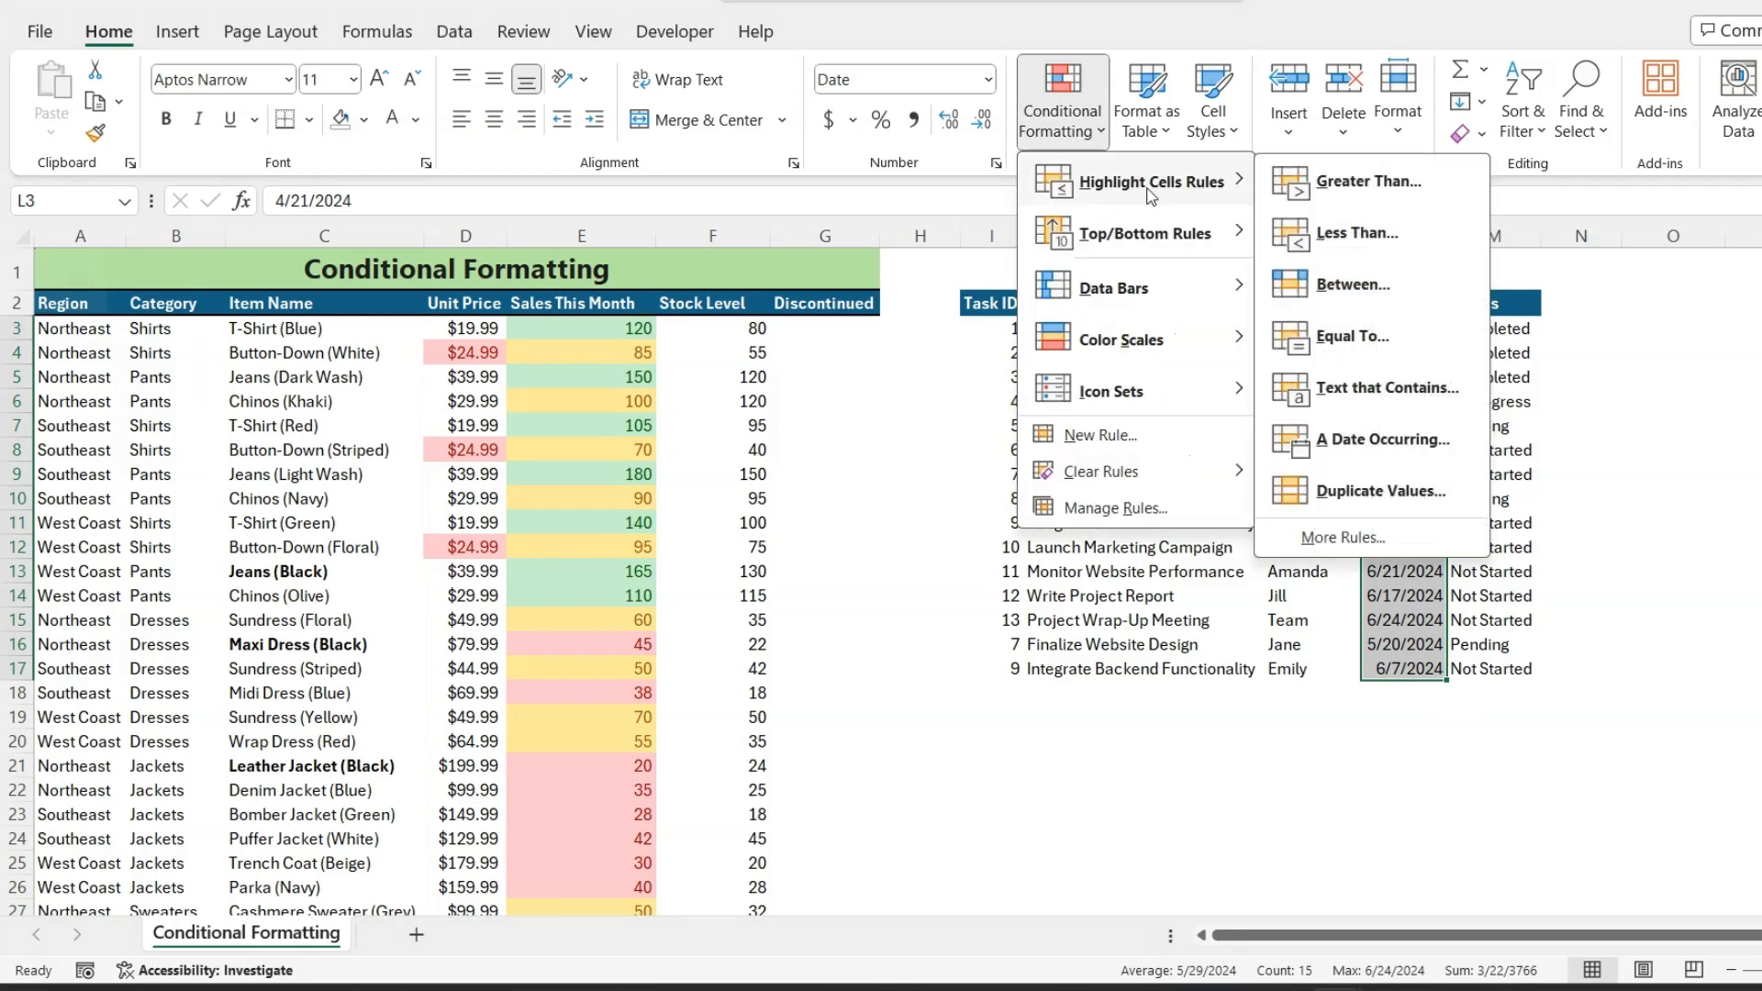
click(1380, 440)
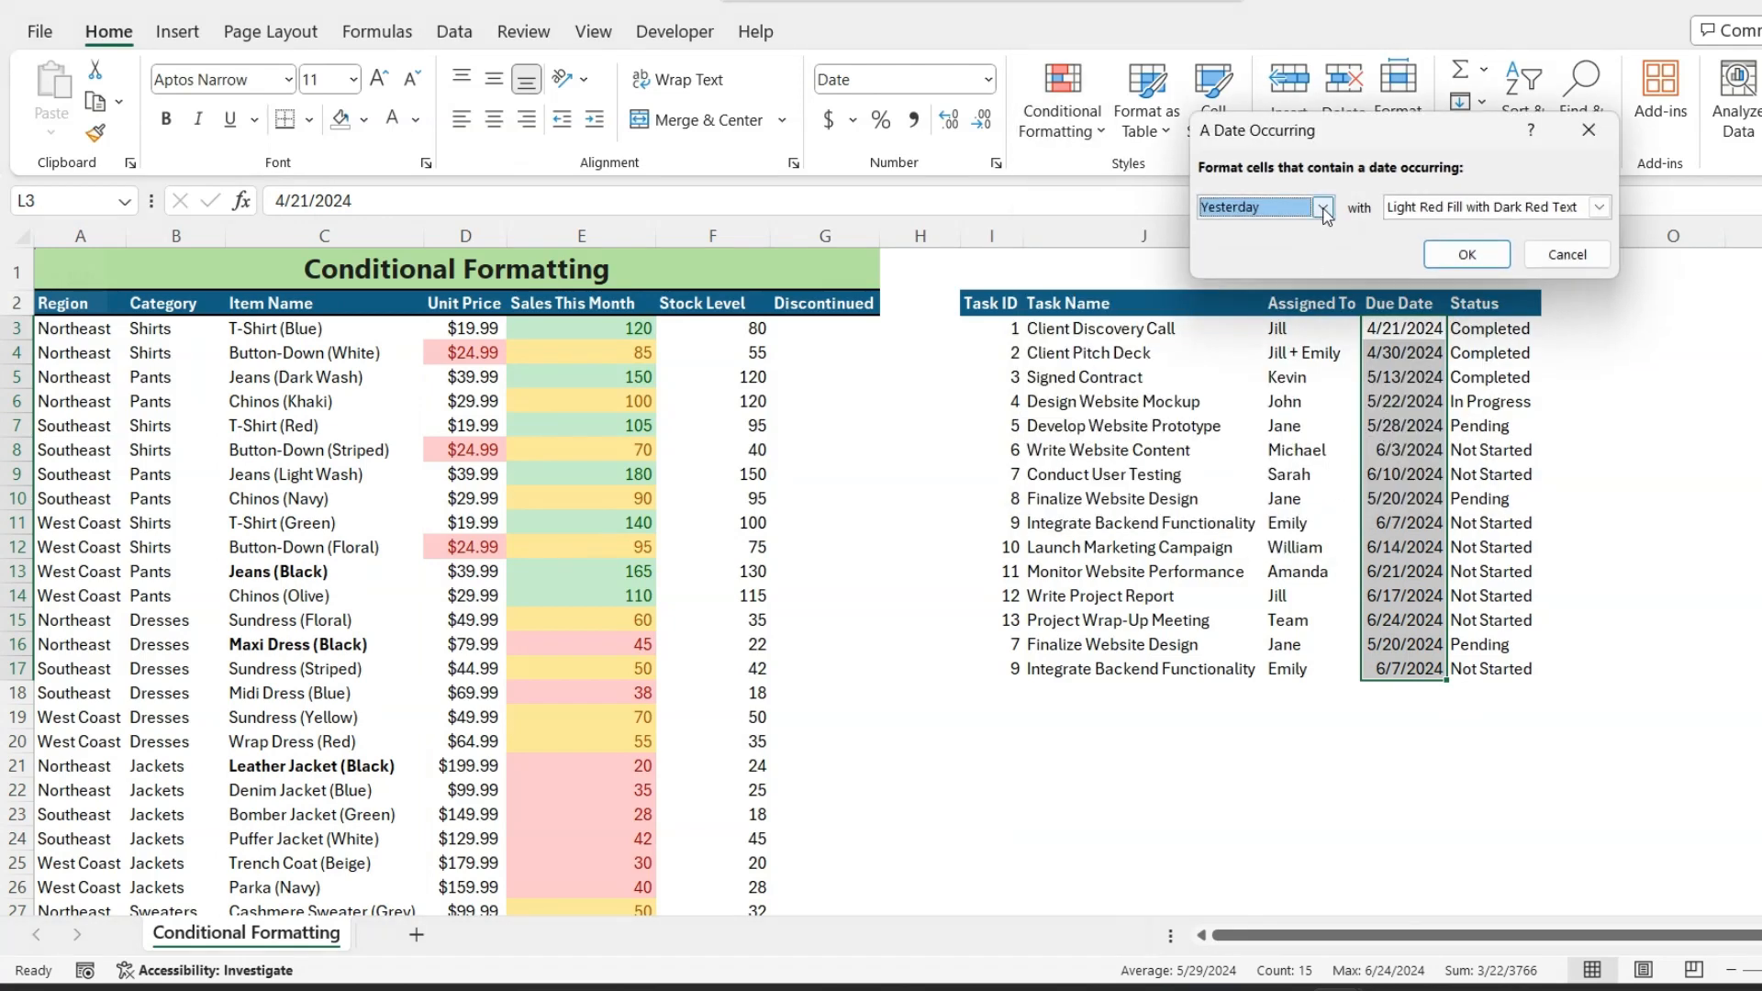
click(1322, 208)
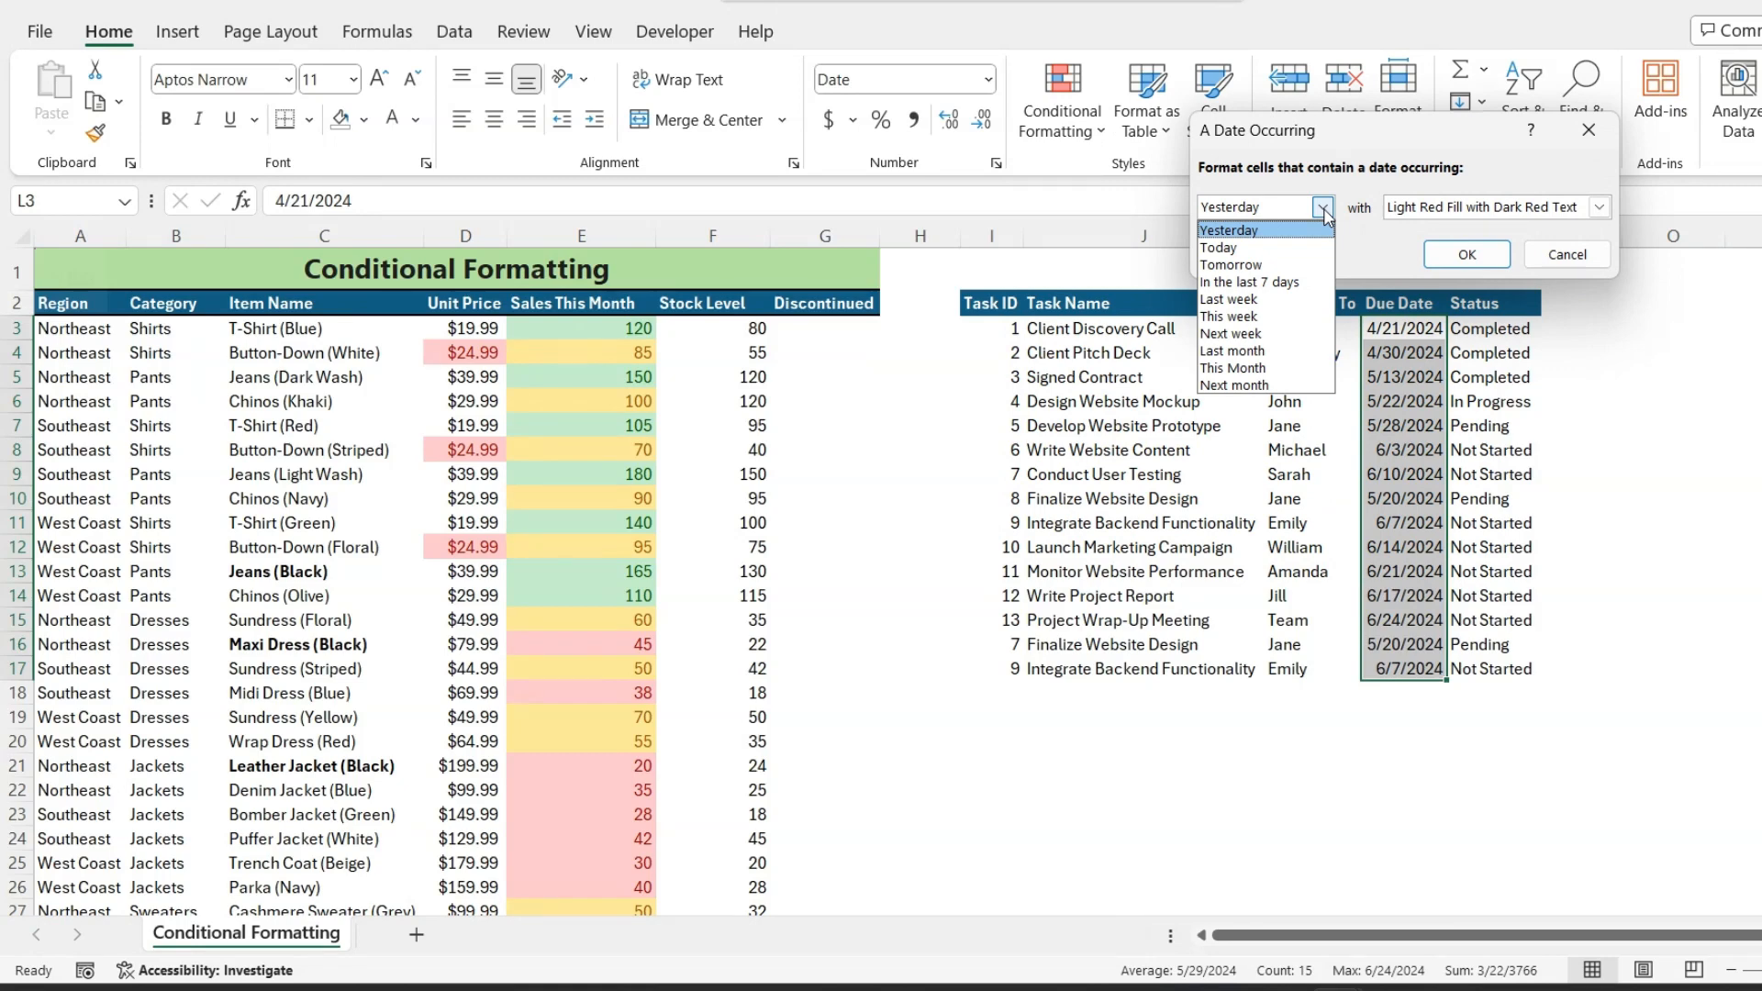
click(1270, 366)
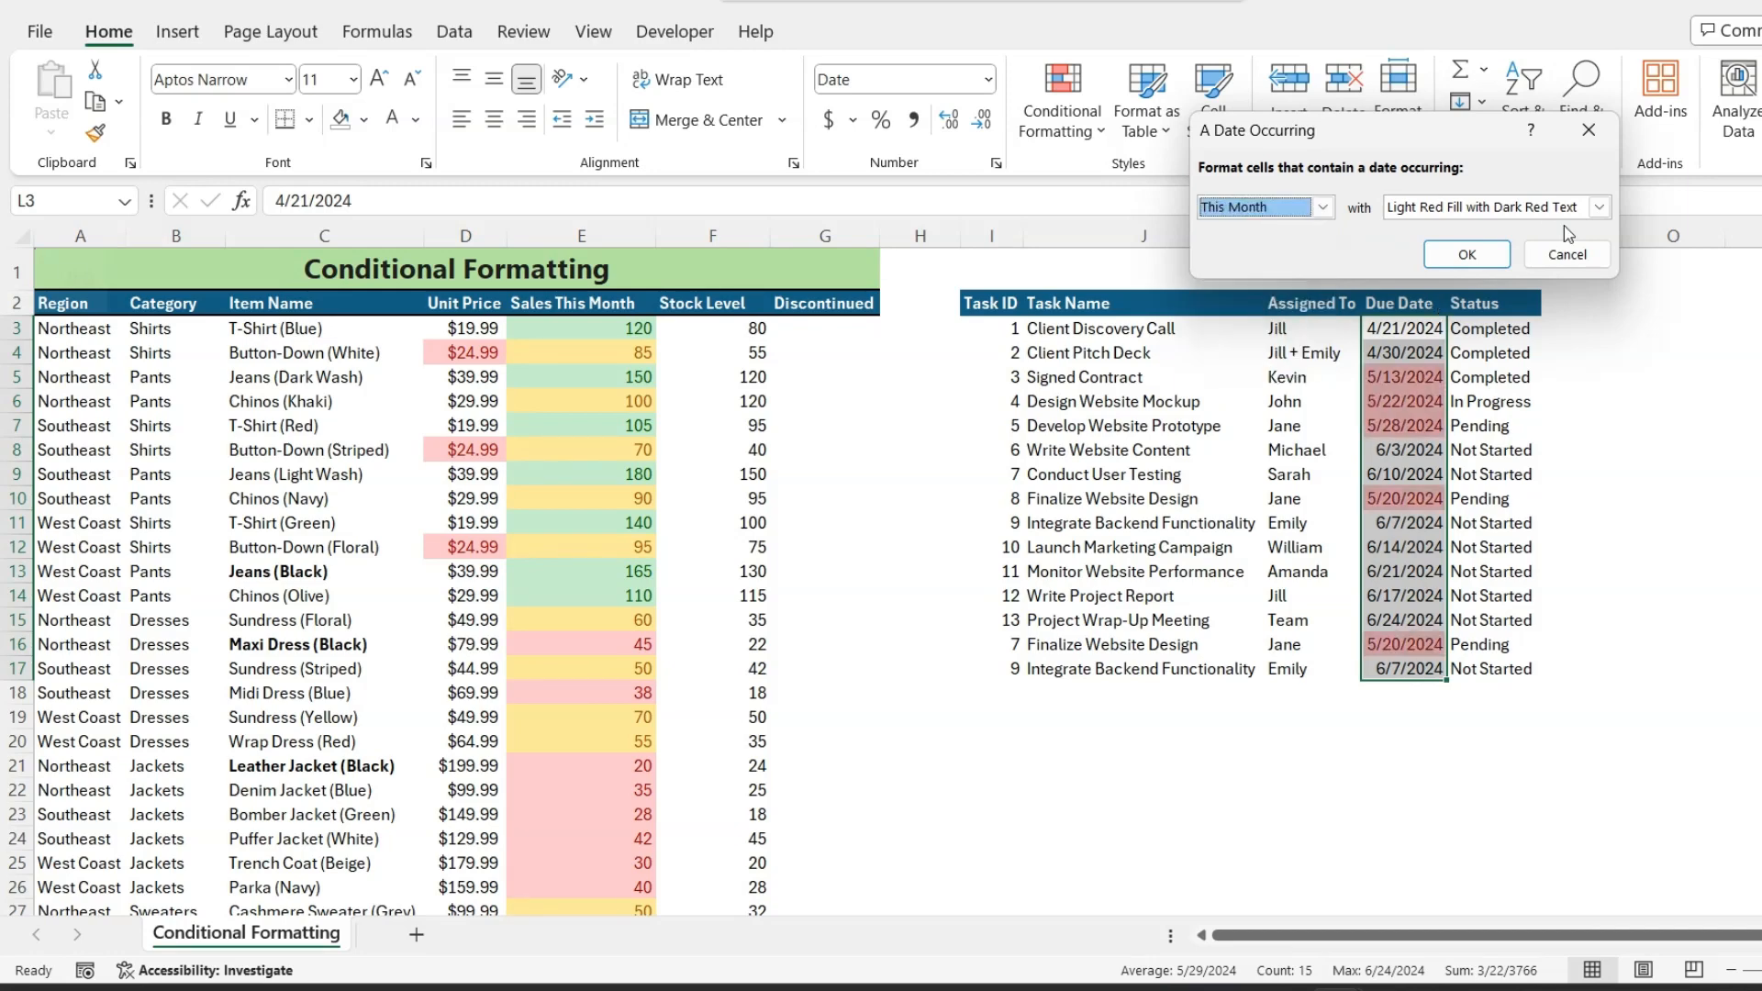
click(1600, 208)
click(1477, 265)
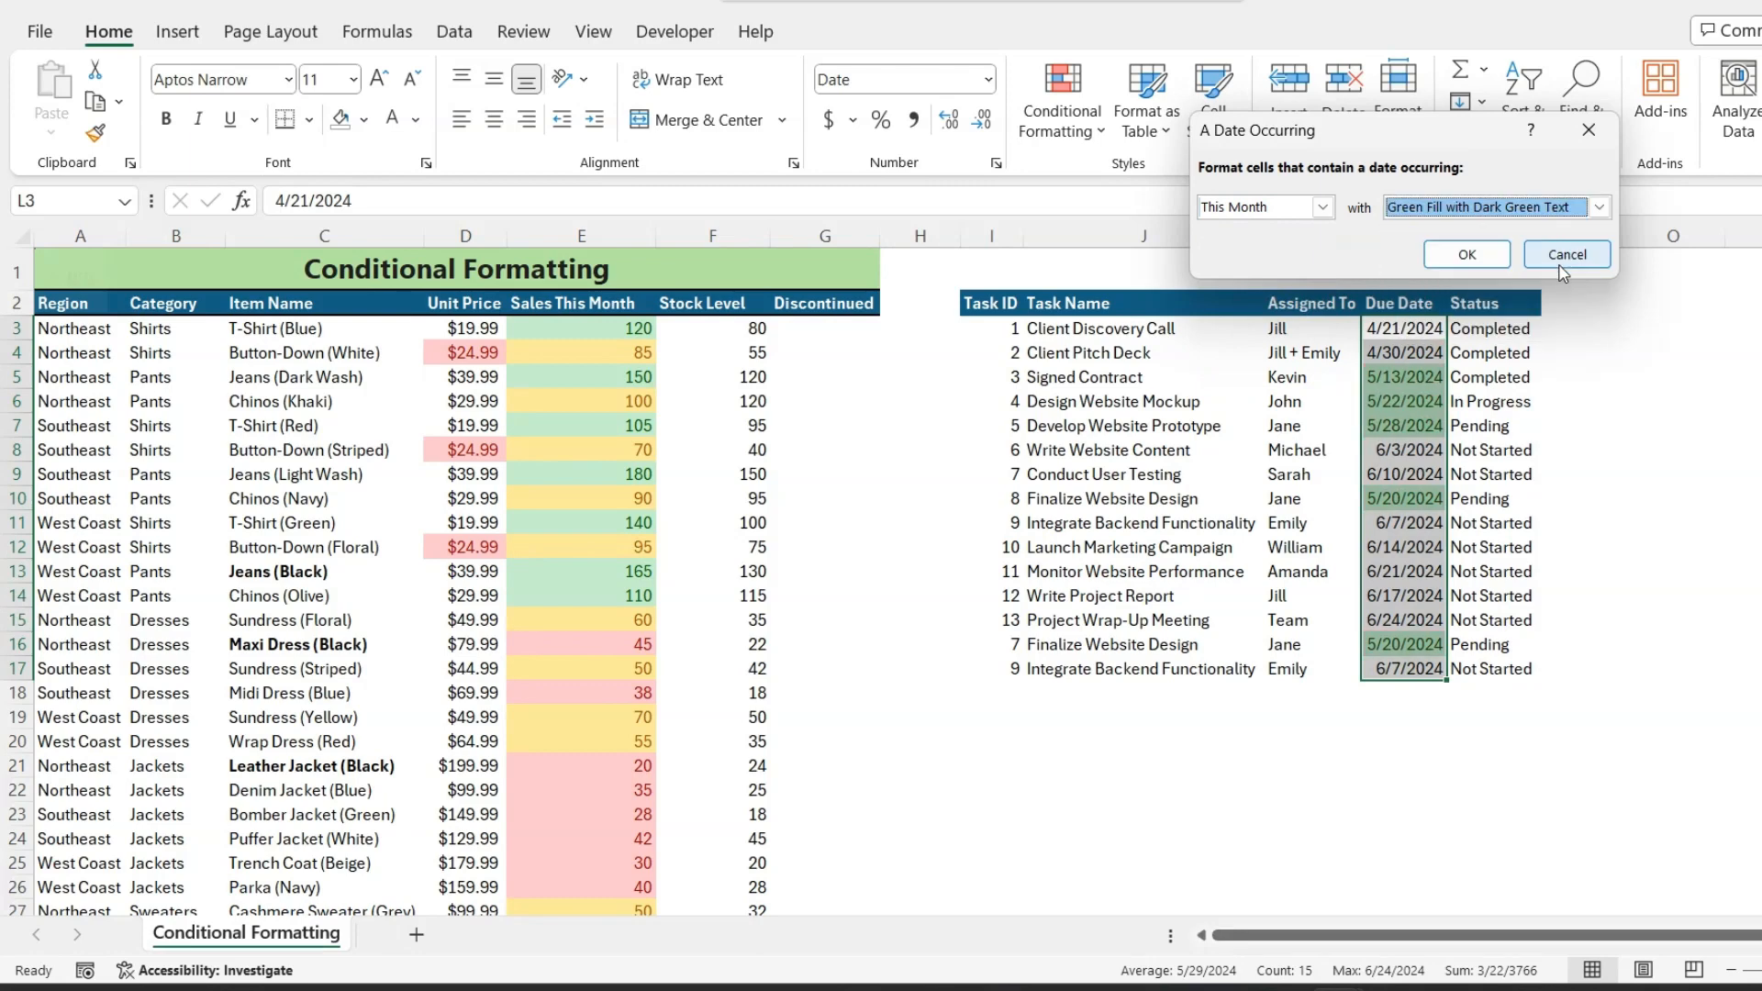
click(1461, 255)
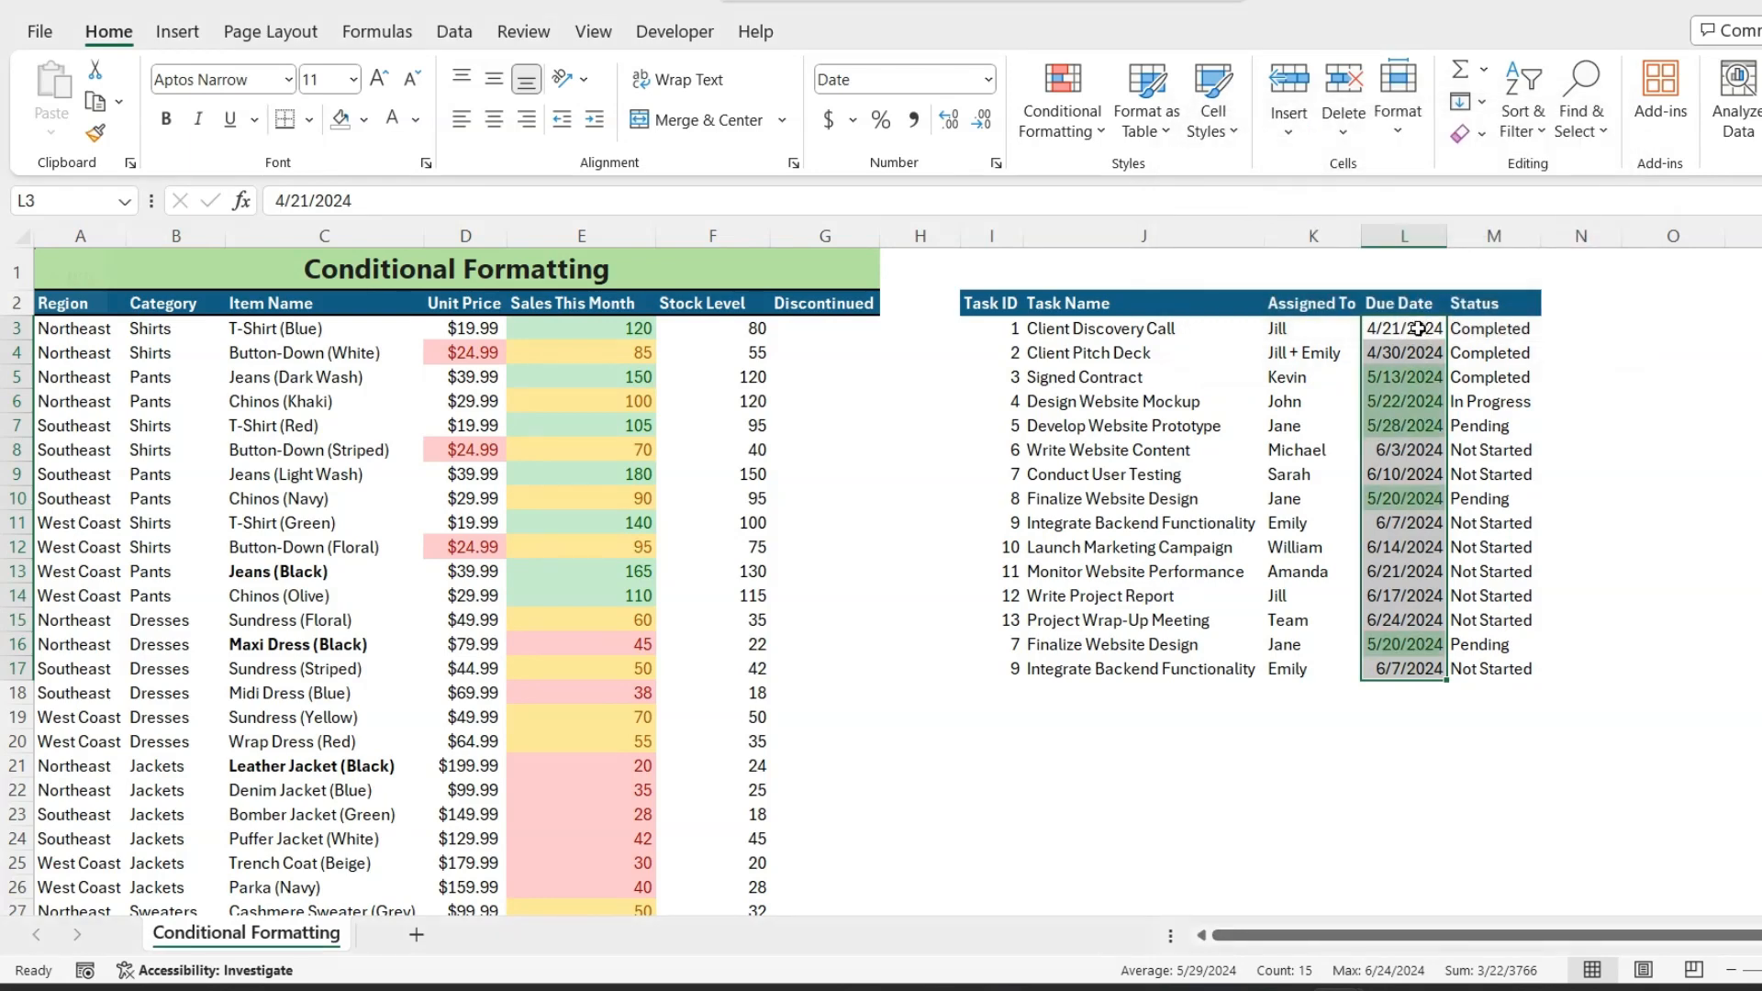
- Add an A Date Occurring rule to the Due Date values, formatting Next month with Yellow Fill with Dark Yellow Text
drag(1418, 328, 1421, 659)
click(1093, 120)
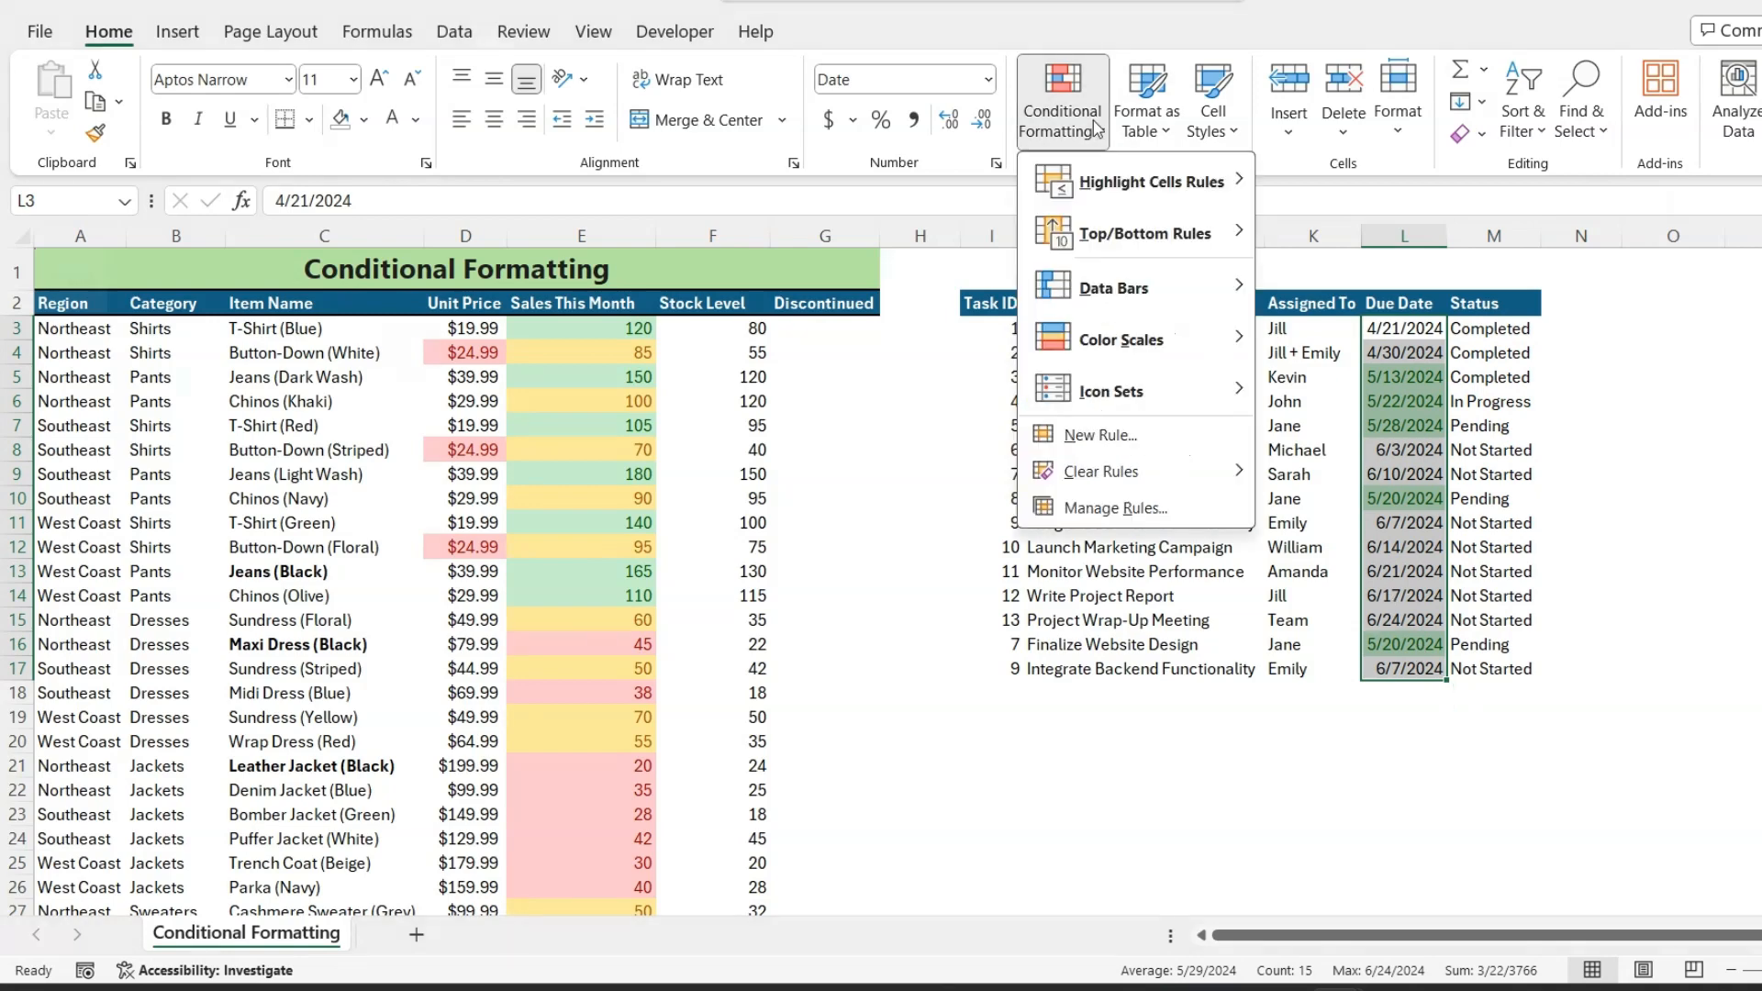
mouse_move(1135, 190)
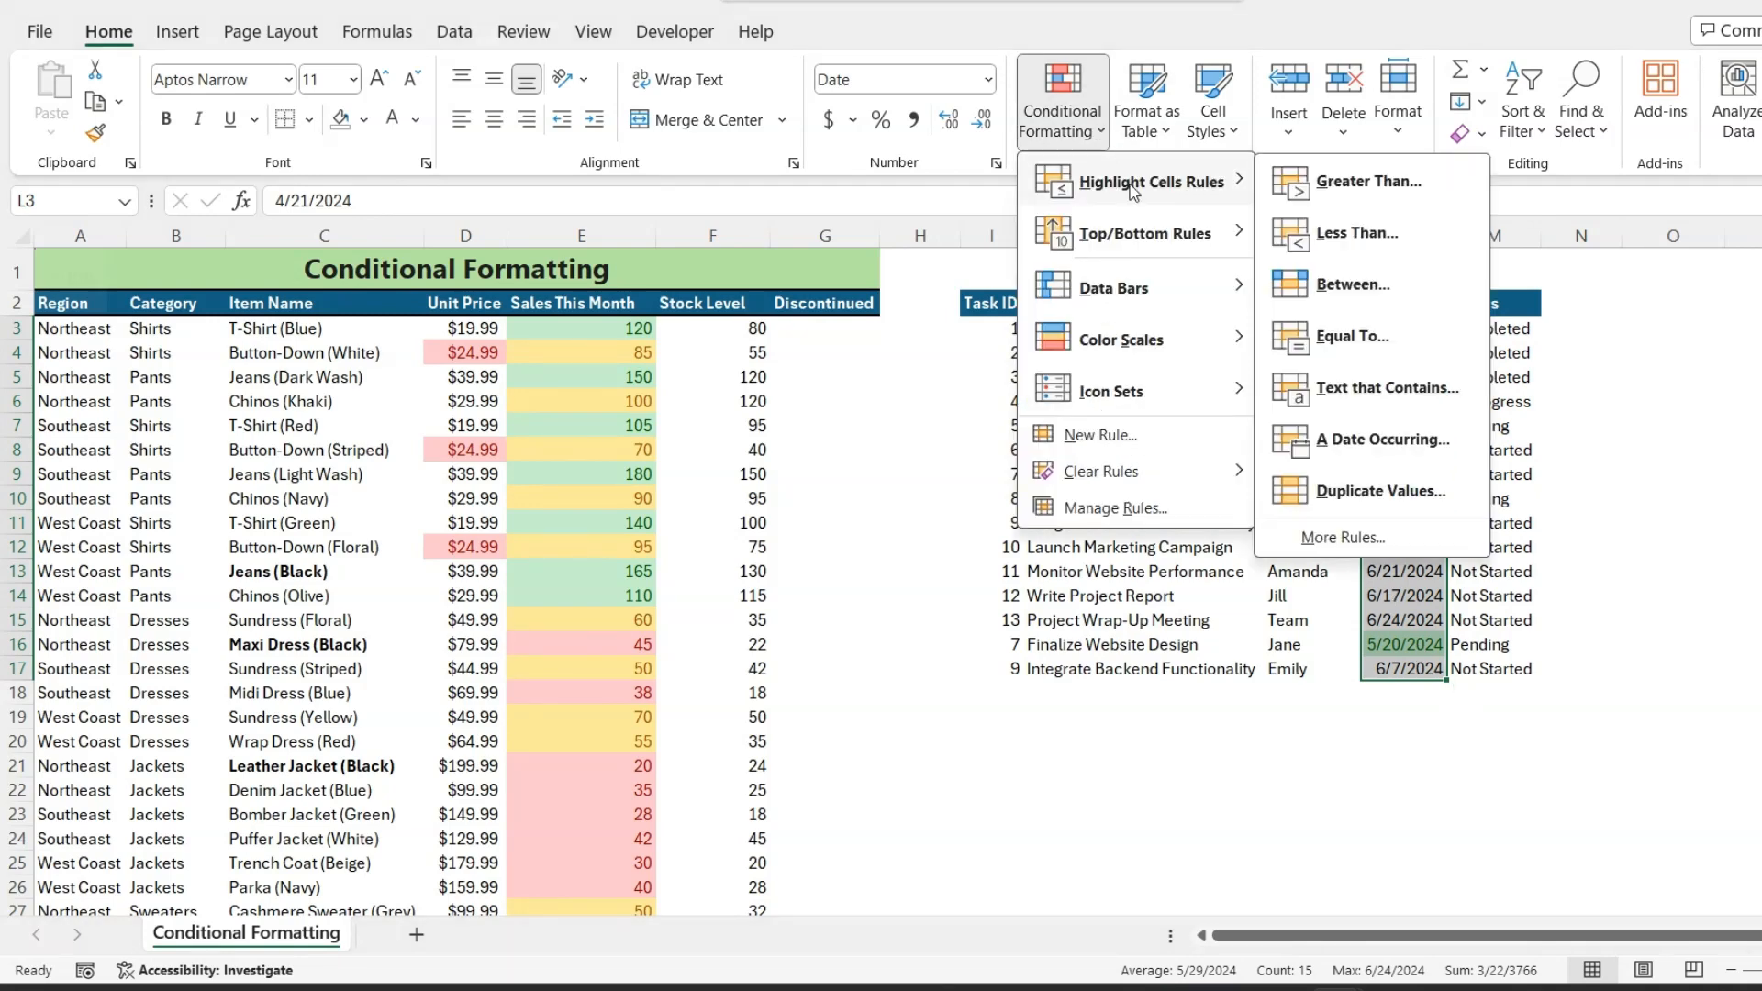
click(1423, 448)
click(1322, 210)
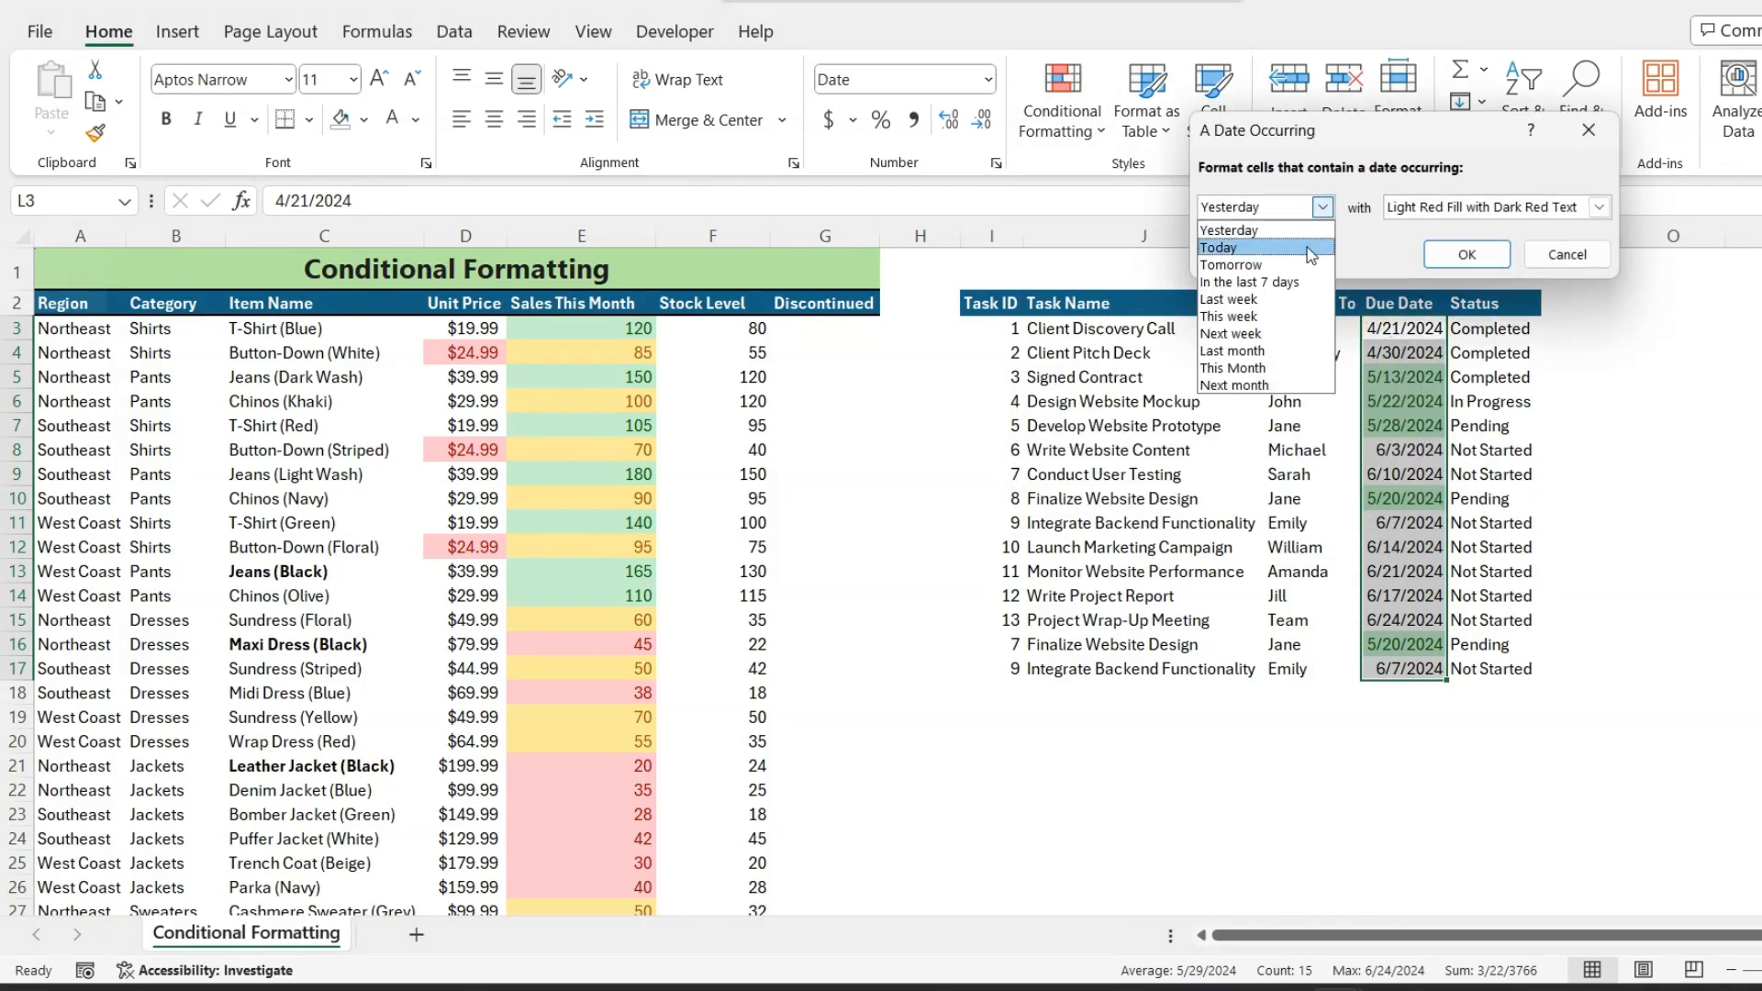
click(1274, 385)
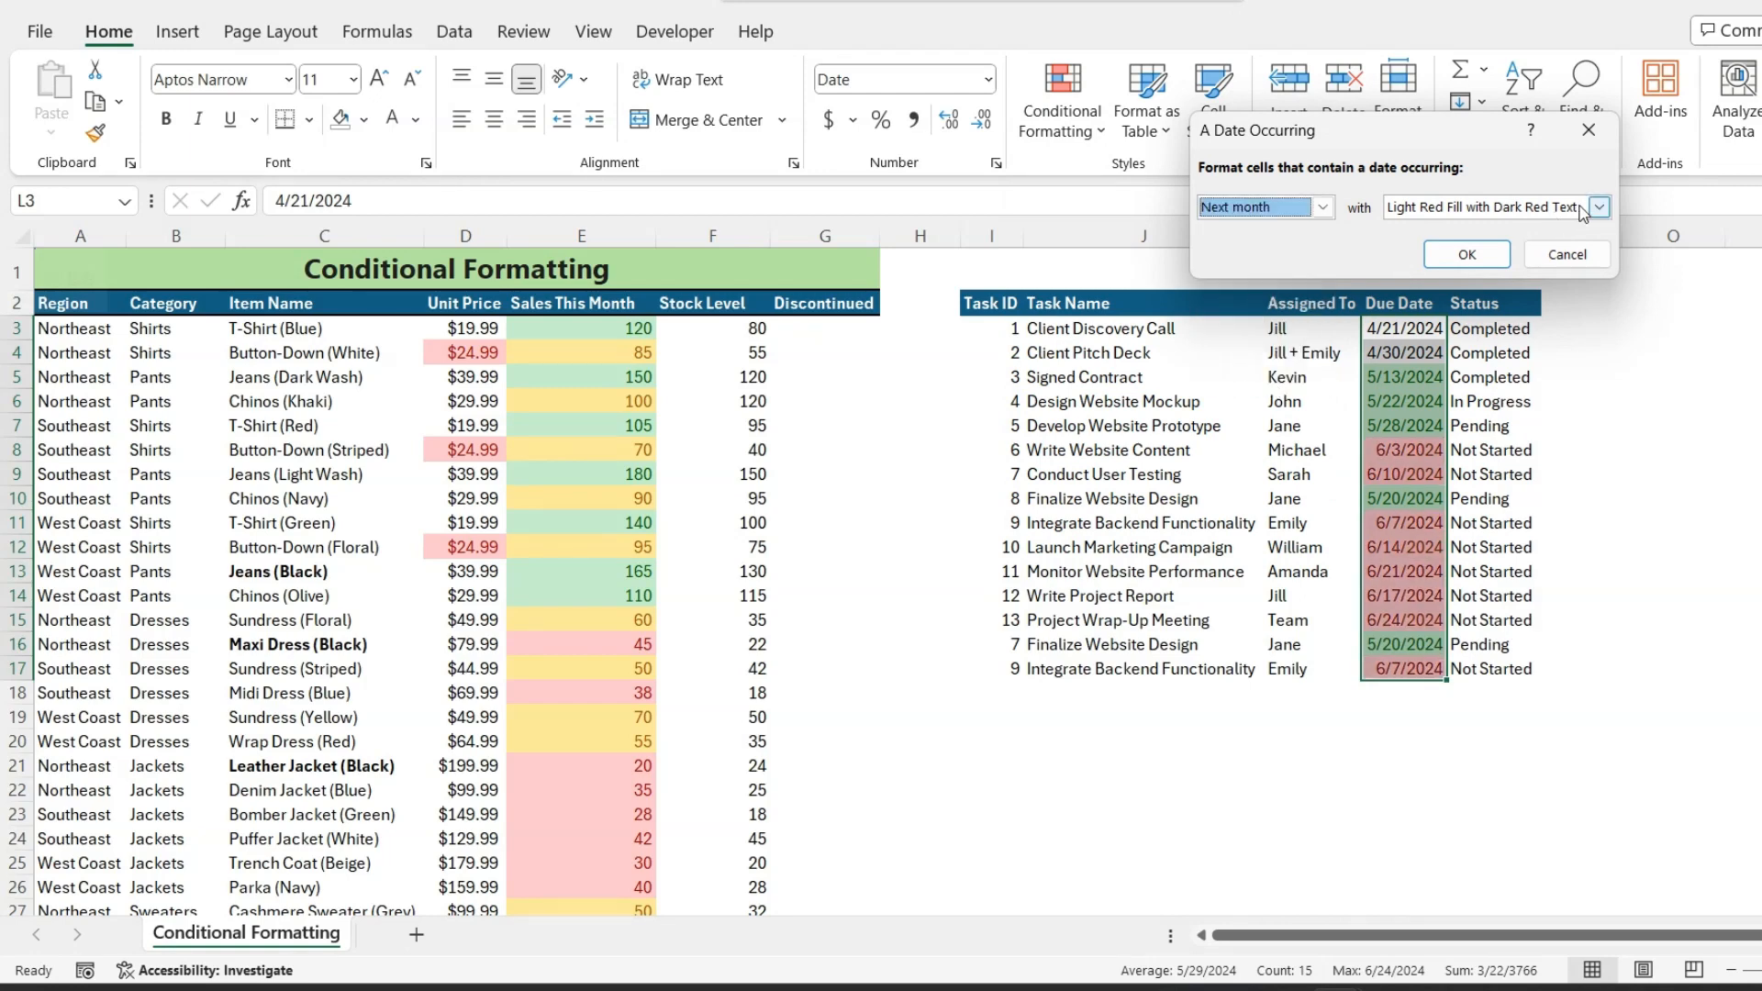
click(1600, 207)
click(1544, 246)
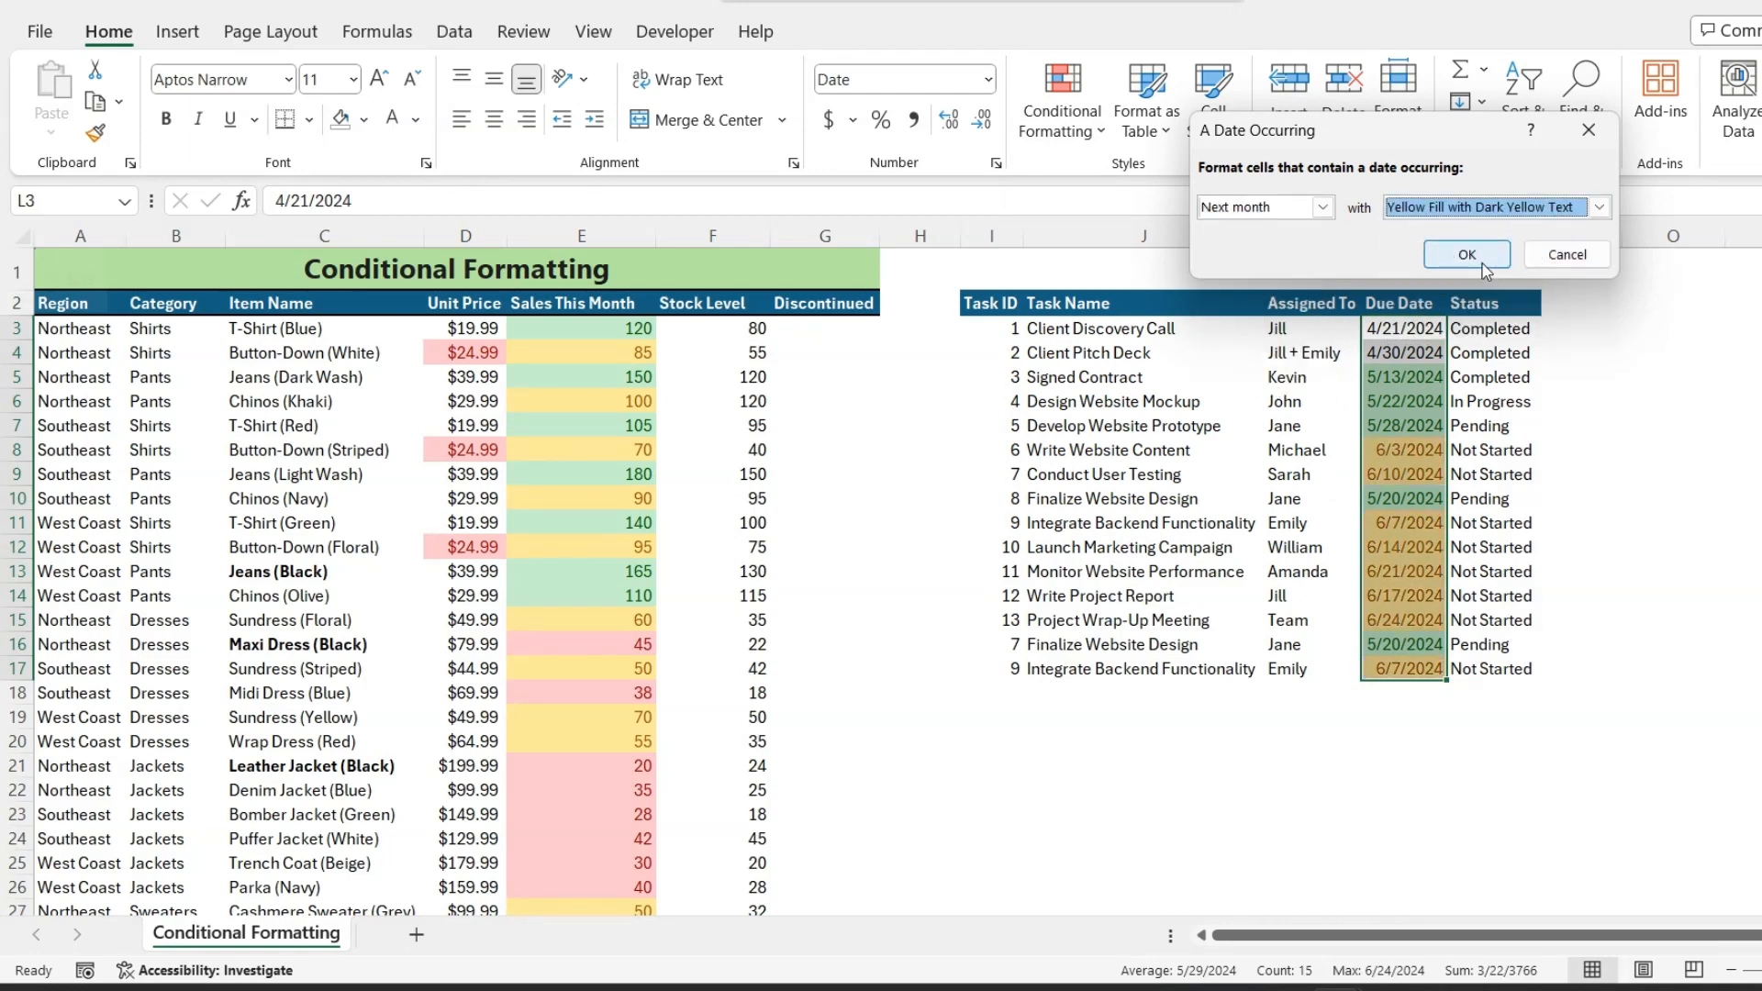
click(1482, 260)
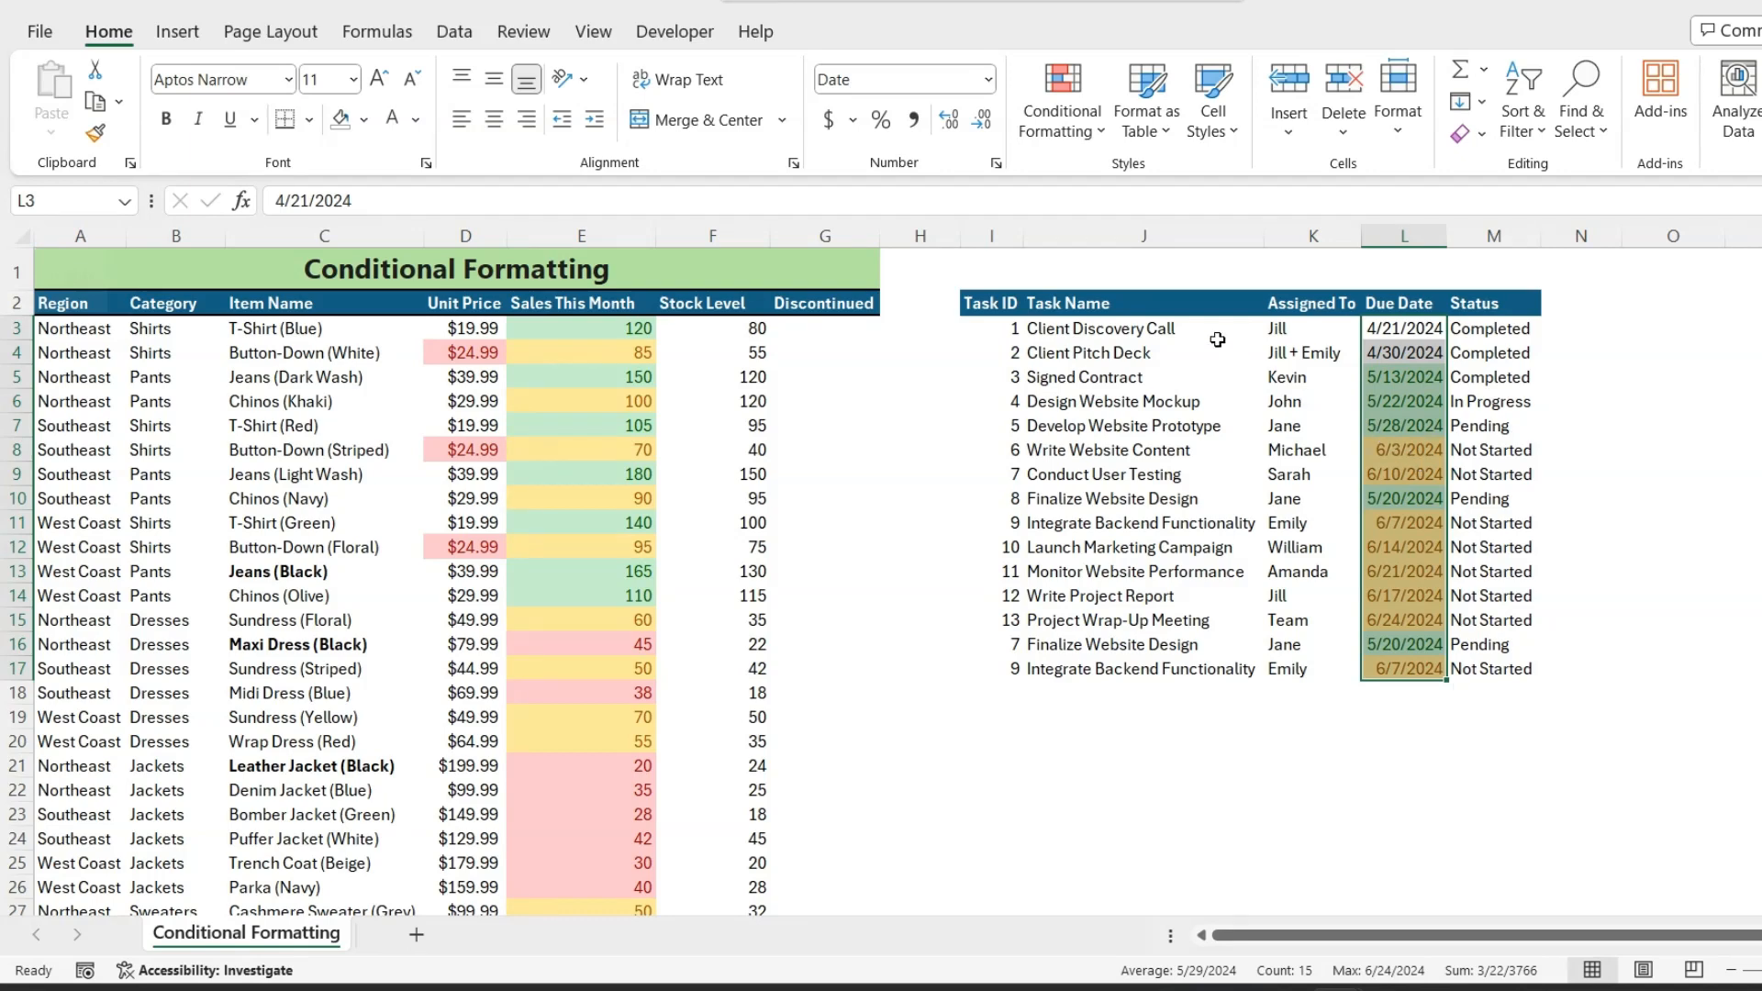
click(1081, 131)
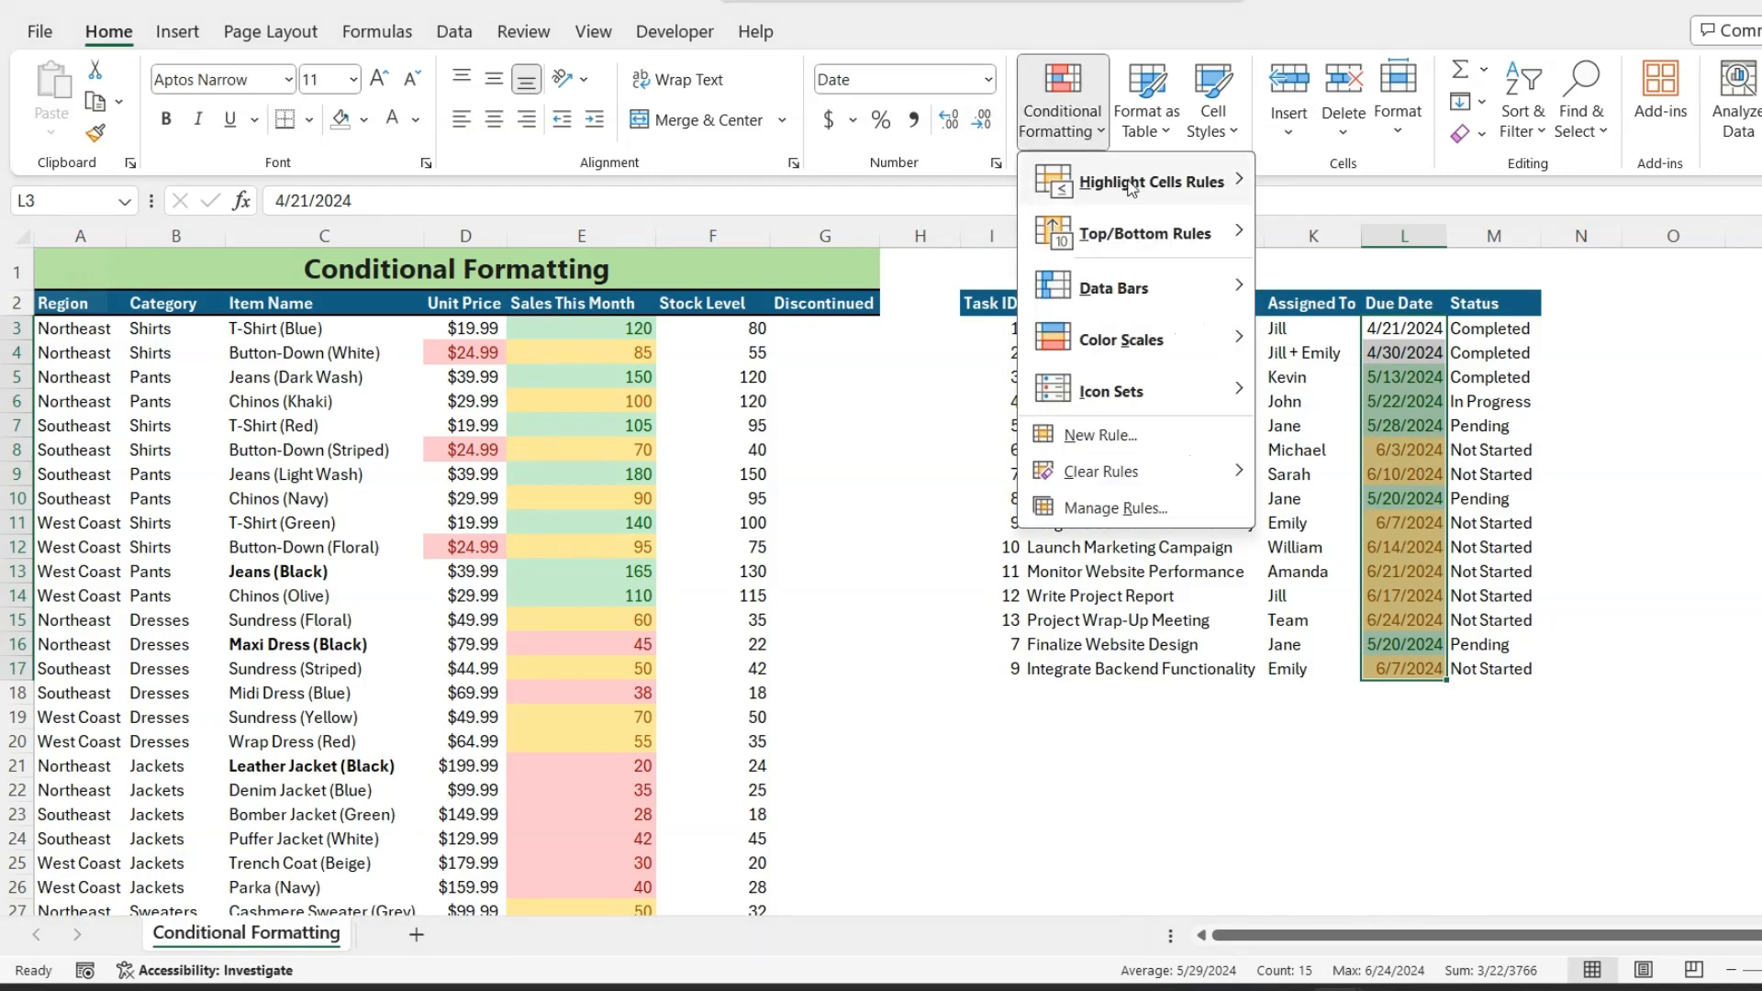
mouse_move(1132, 187)
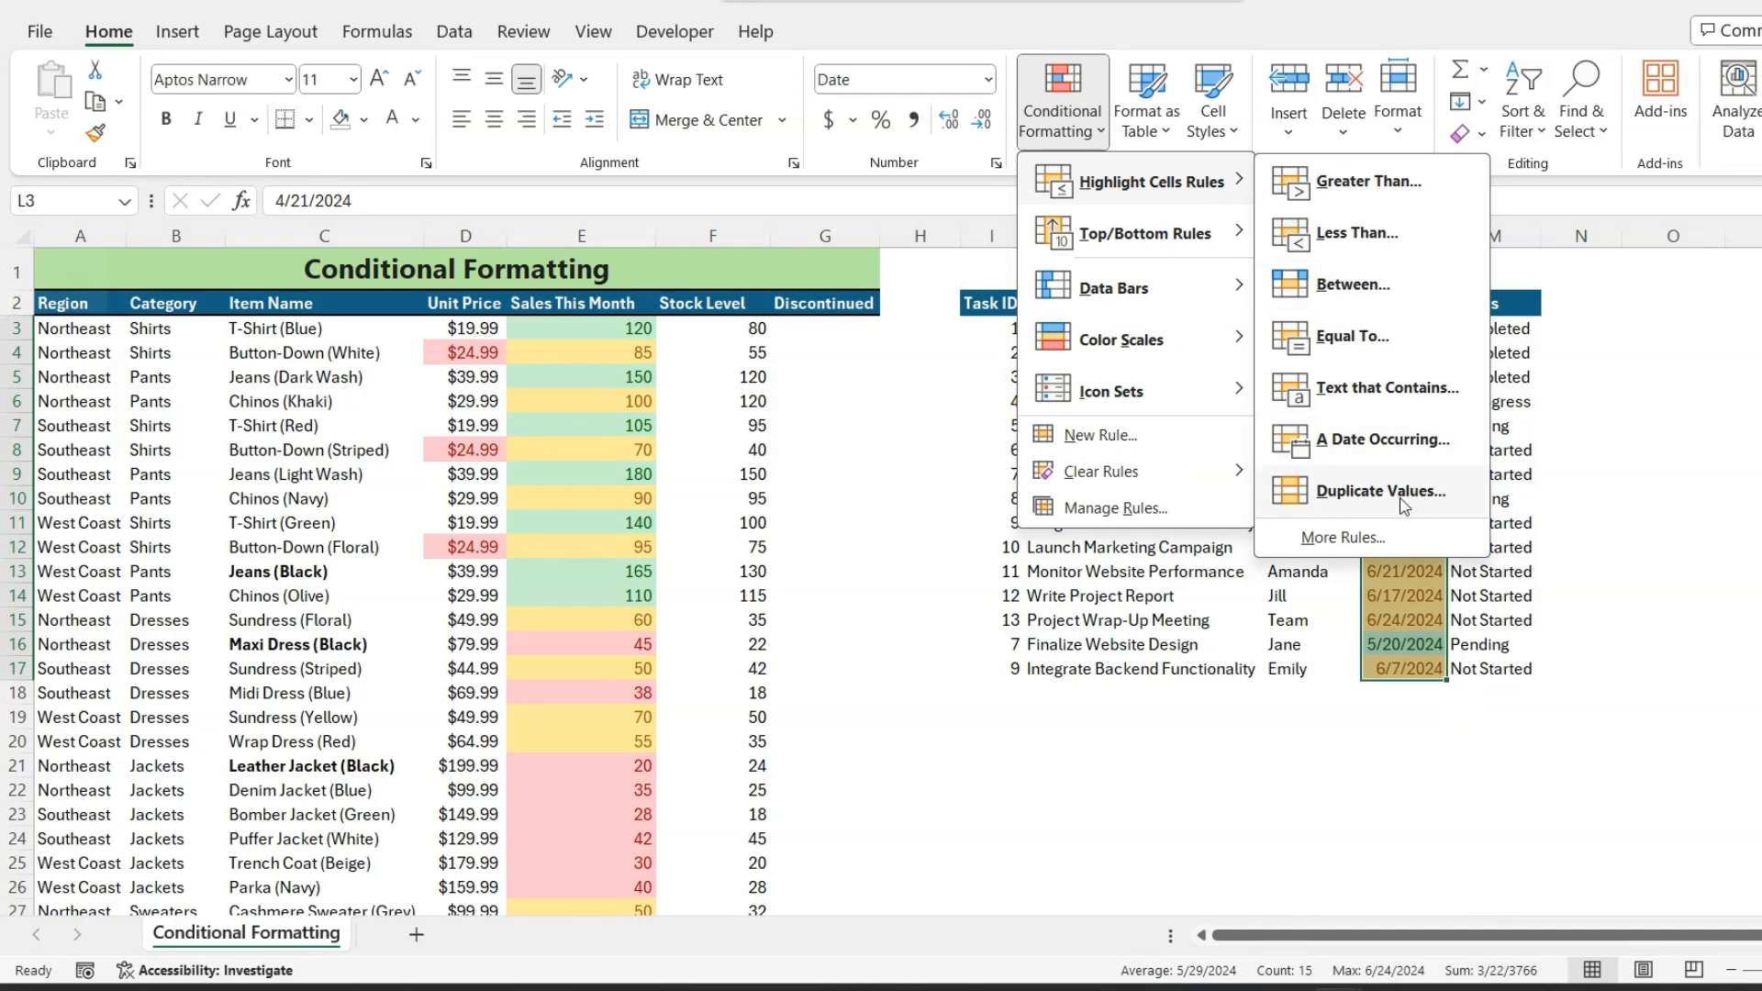
key(Escape)
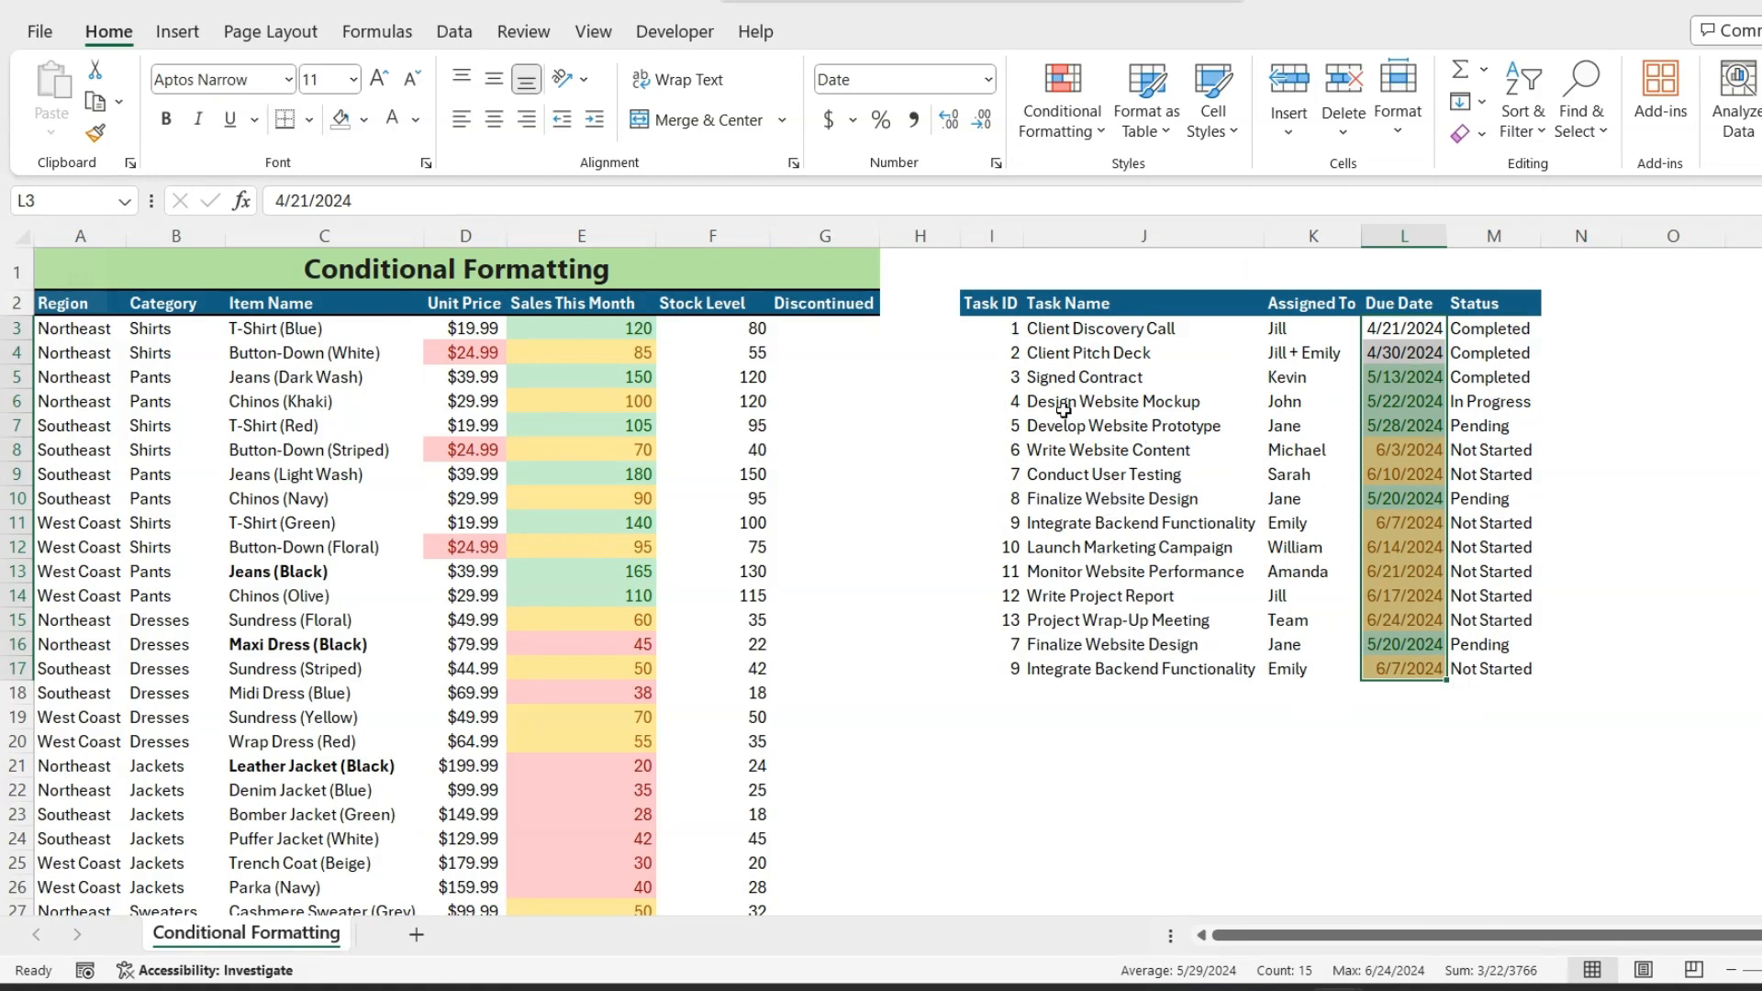
- Try the Duplicate Values rule with Light Red Fill with Dark Red Text on all task table rows, Task ID through Status, and cancel it
drag(988, 336, 1508, 668)
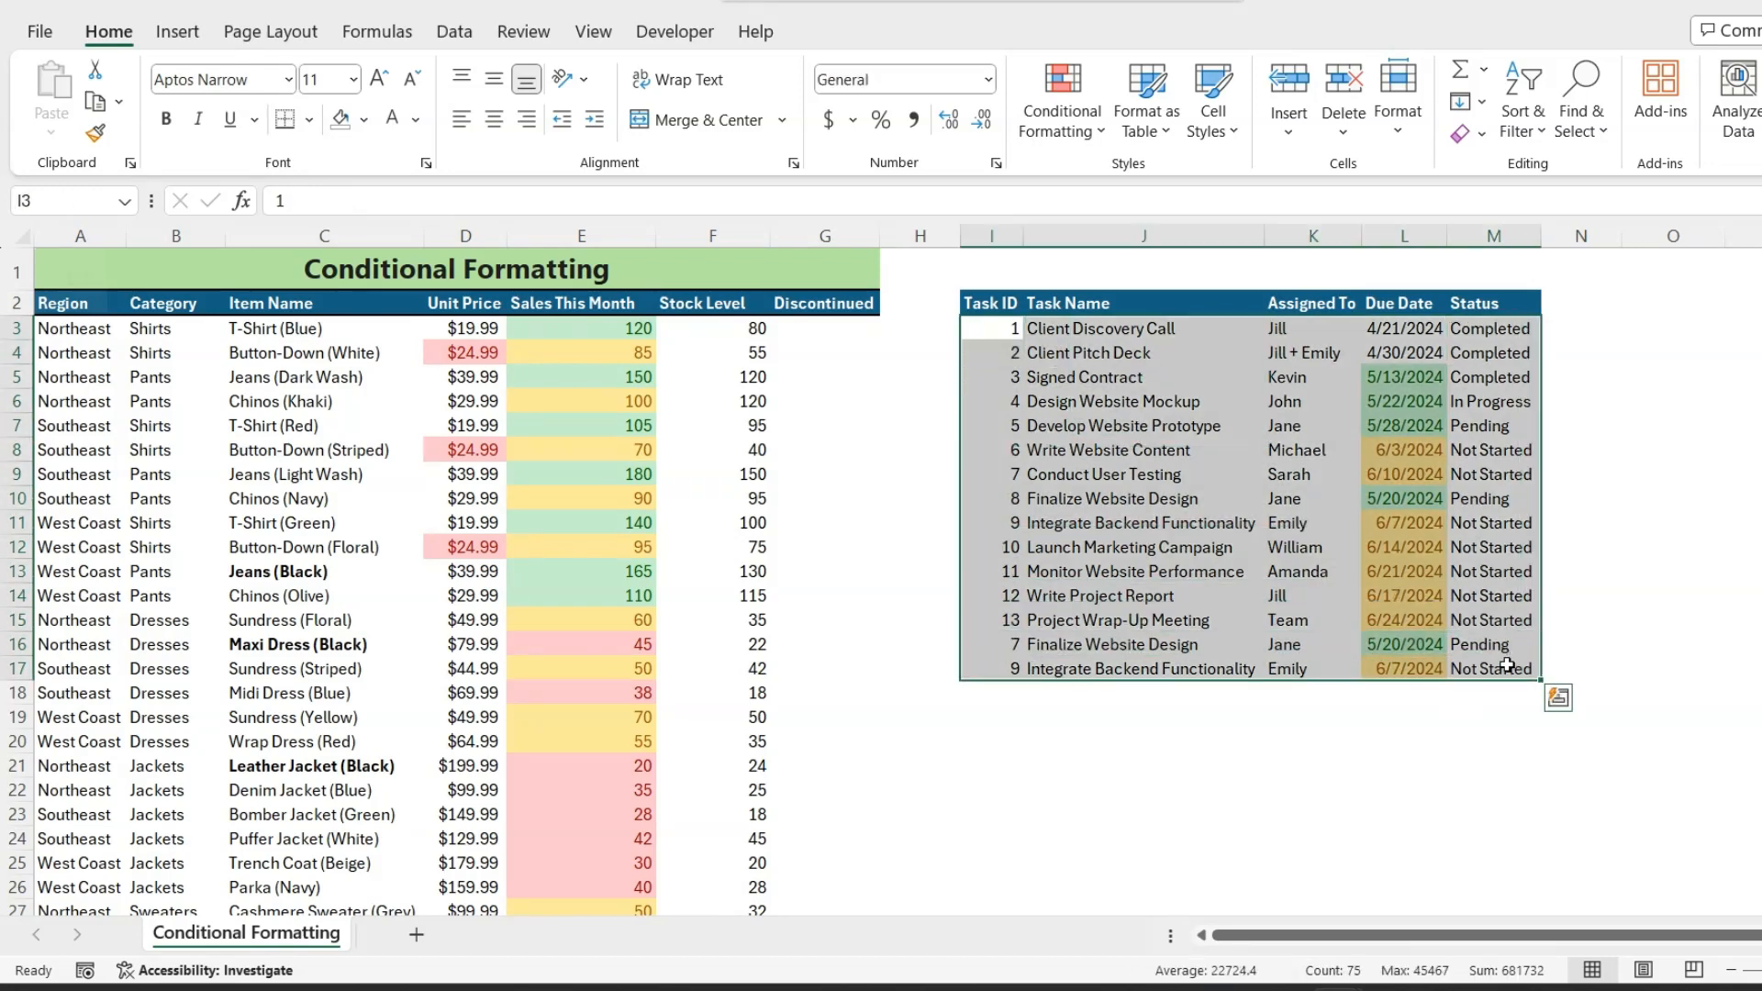
click(1092, 138)
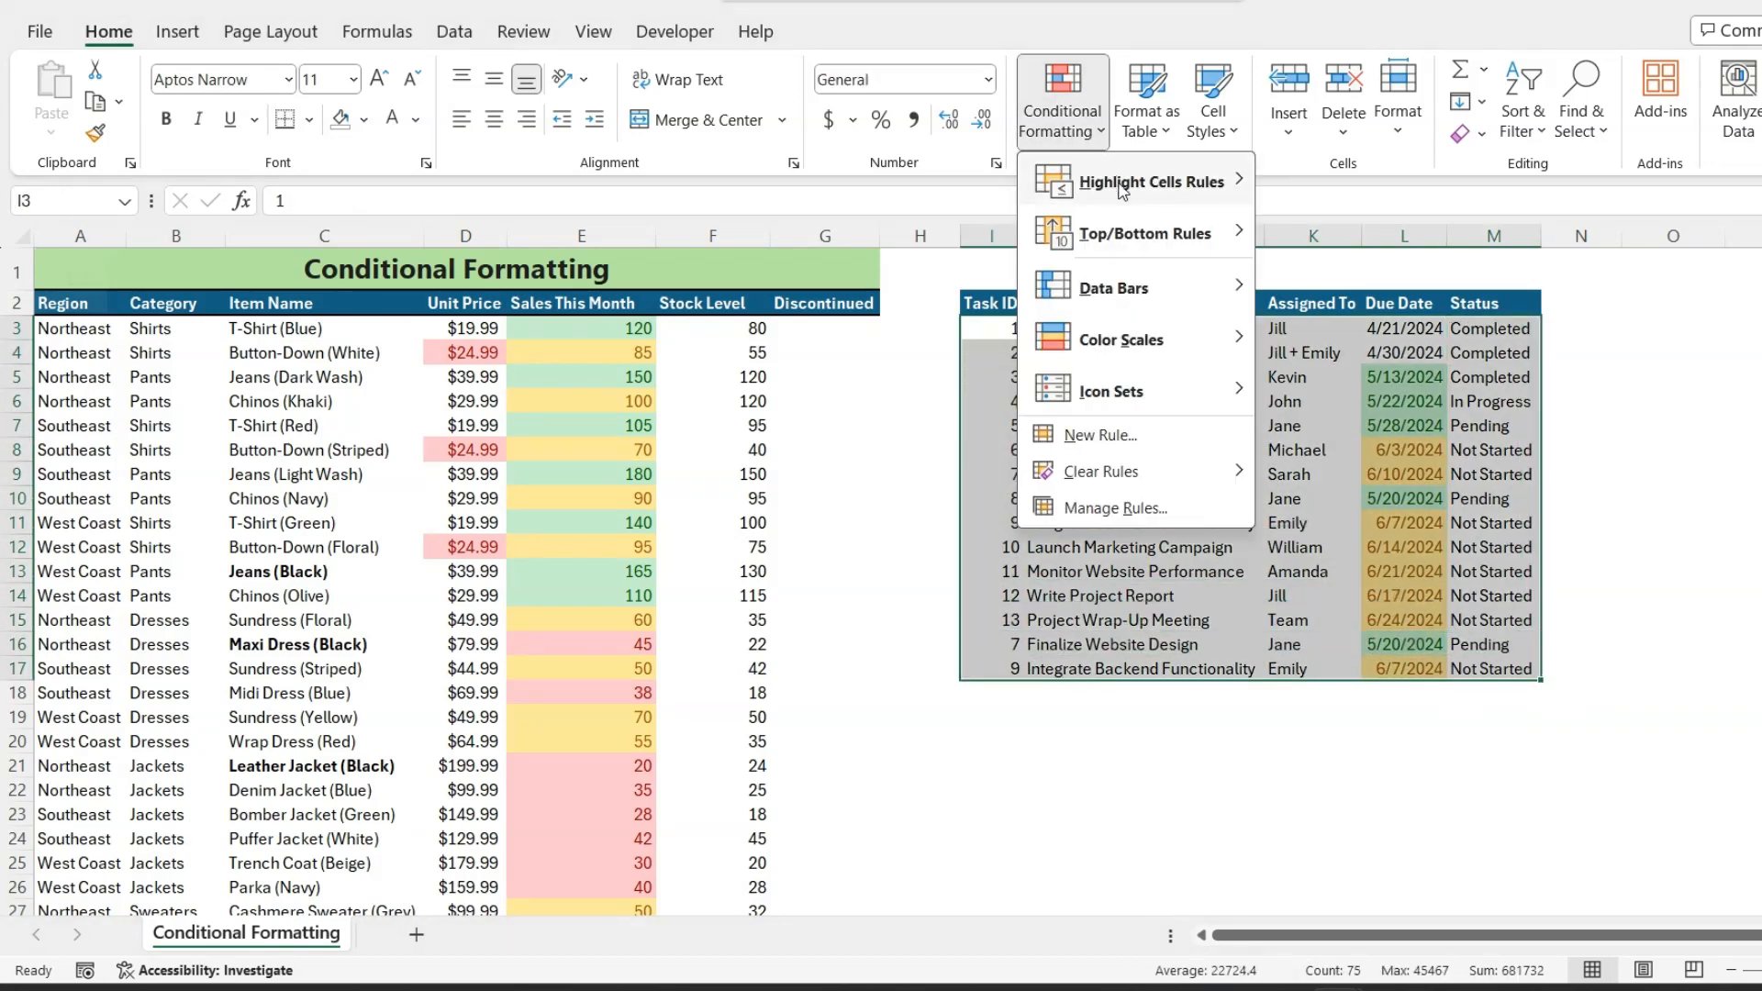
click(1380, 490)
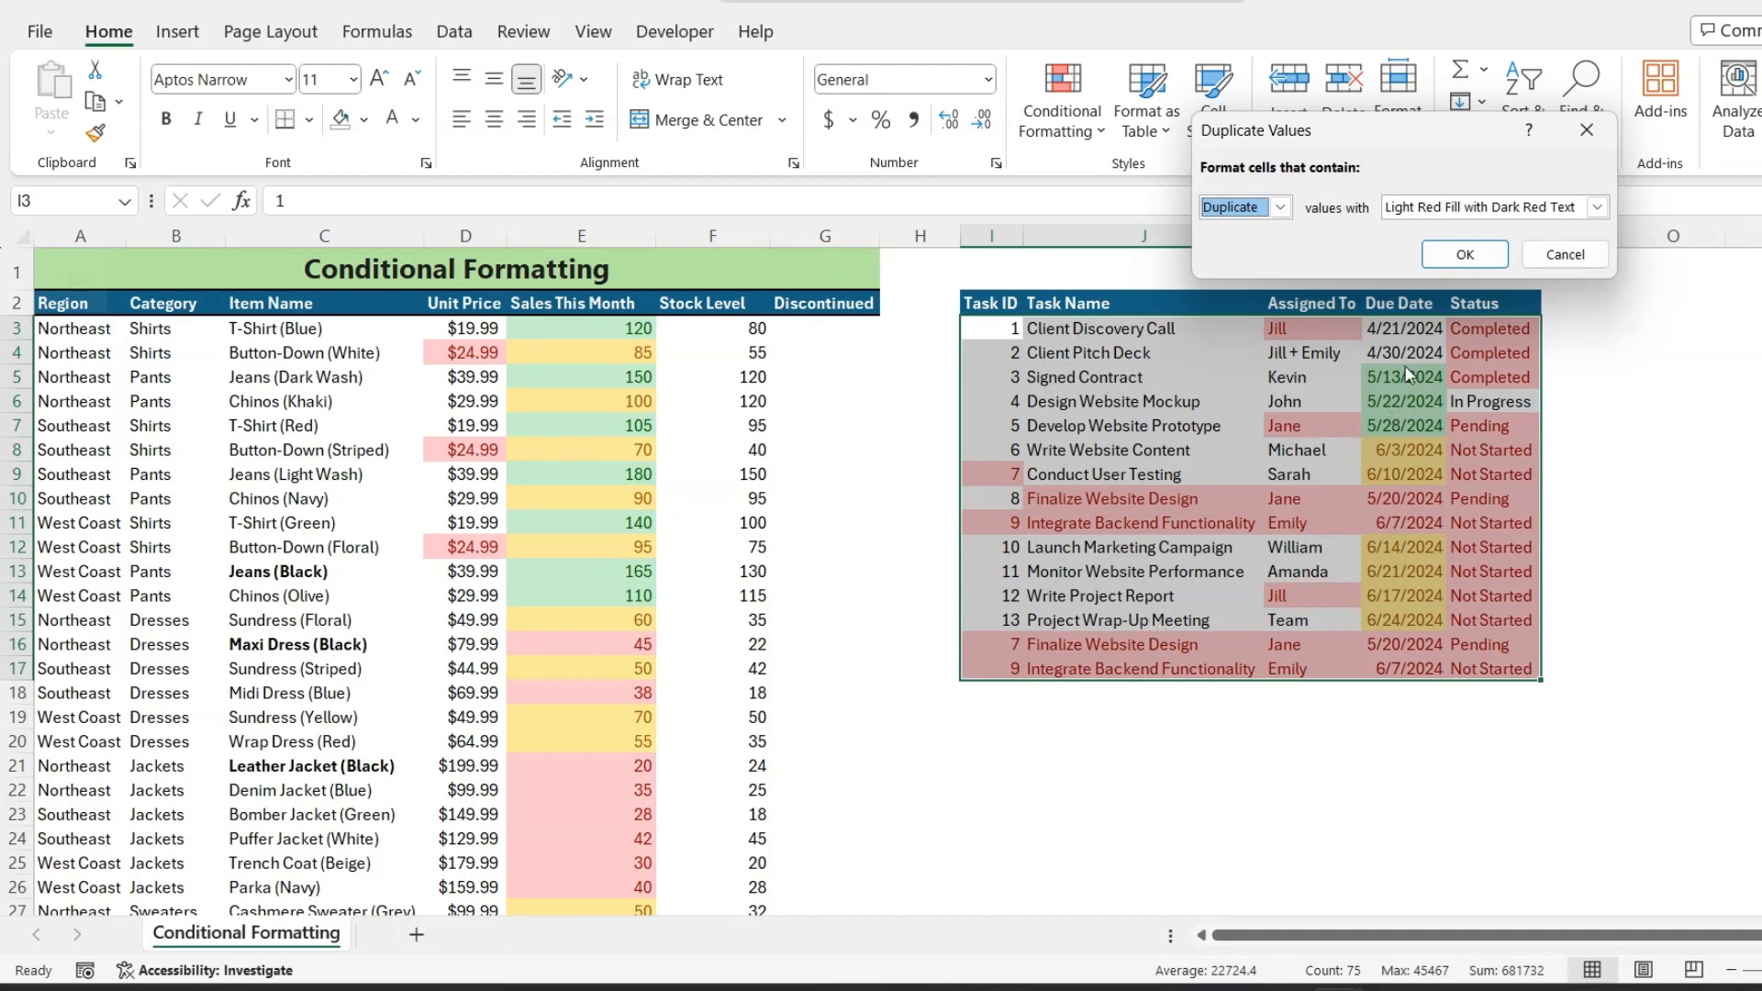
click(1558, 255)
- Add a Duplicate Values rule to the task table's Task Name values, using Light Red Fill with Dark Red Text
click(1092, 353)
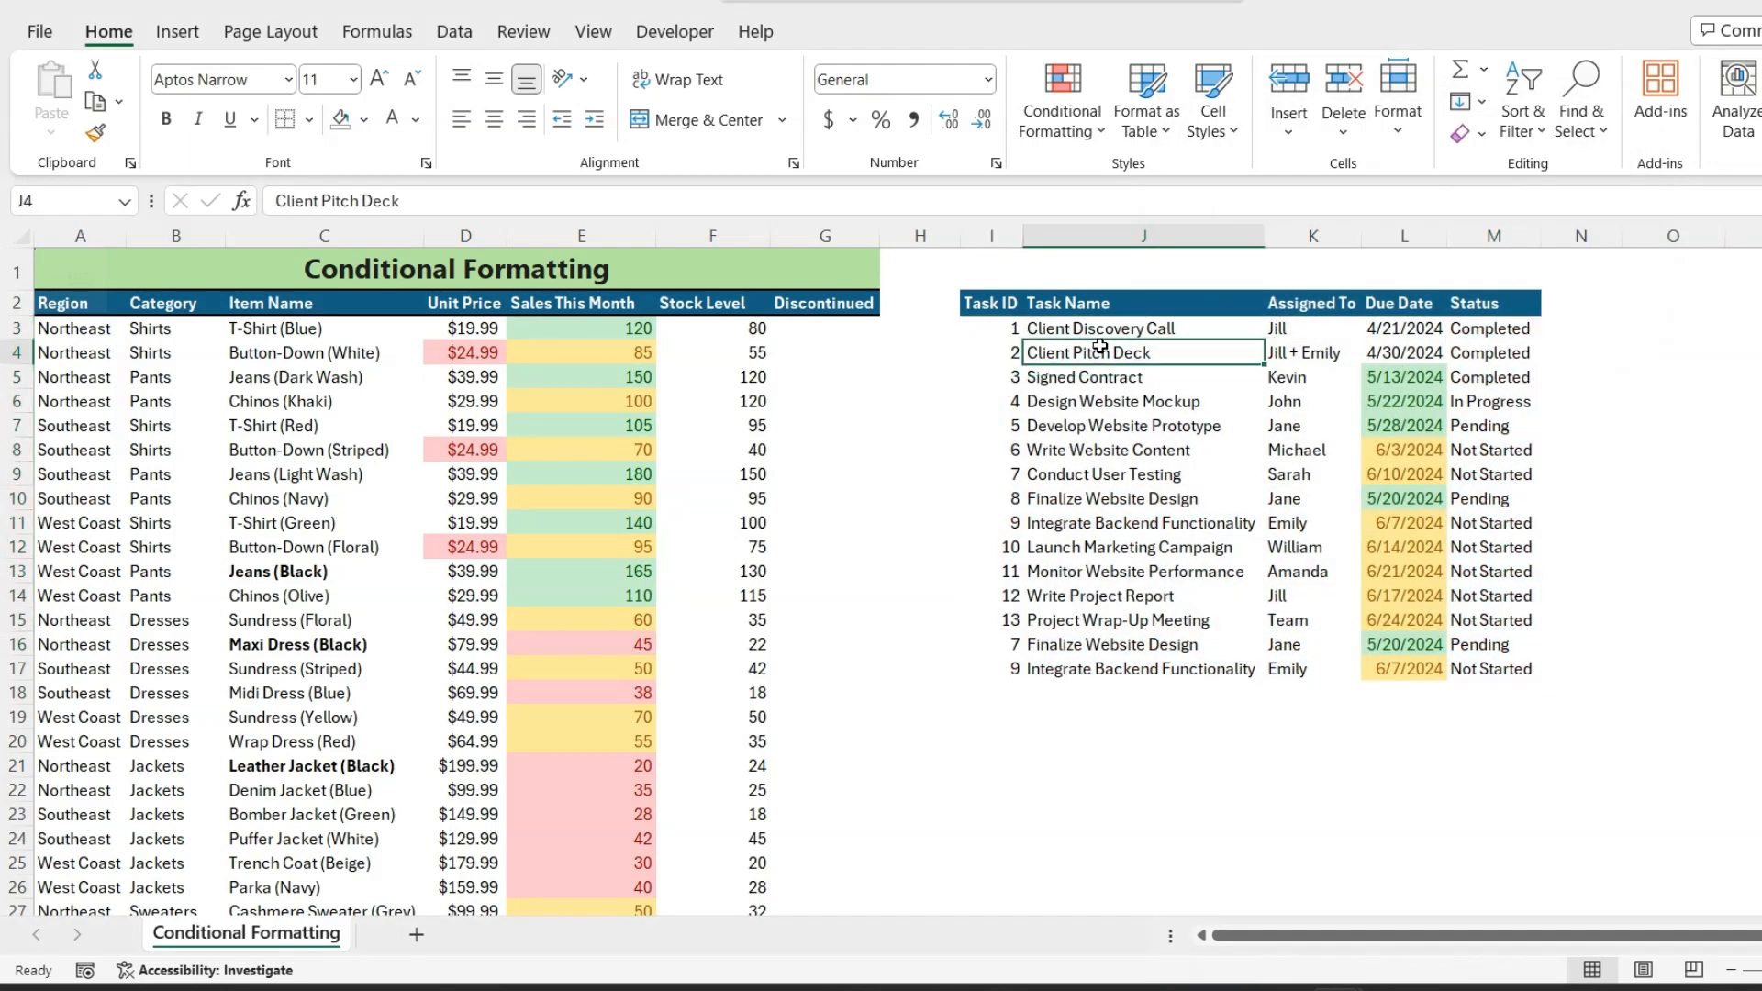
drag(1097, 330, 1121, 663)
click(1052, 132)
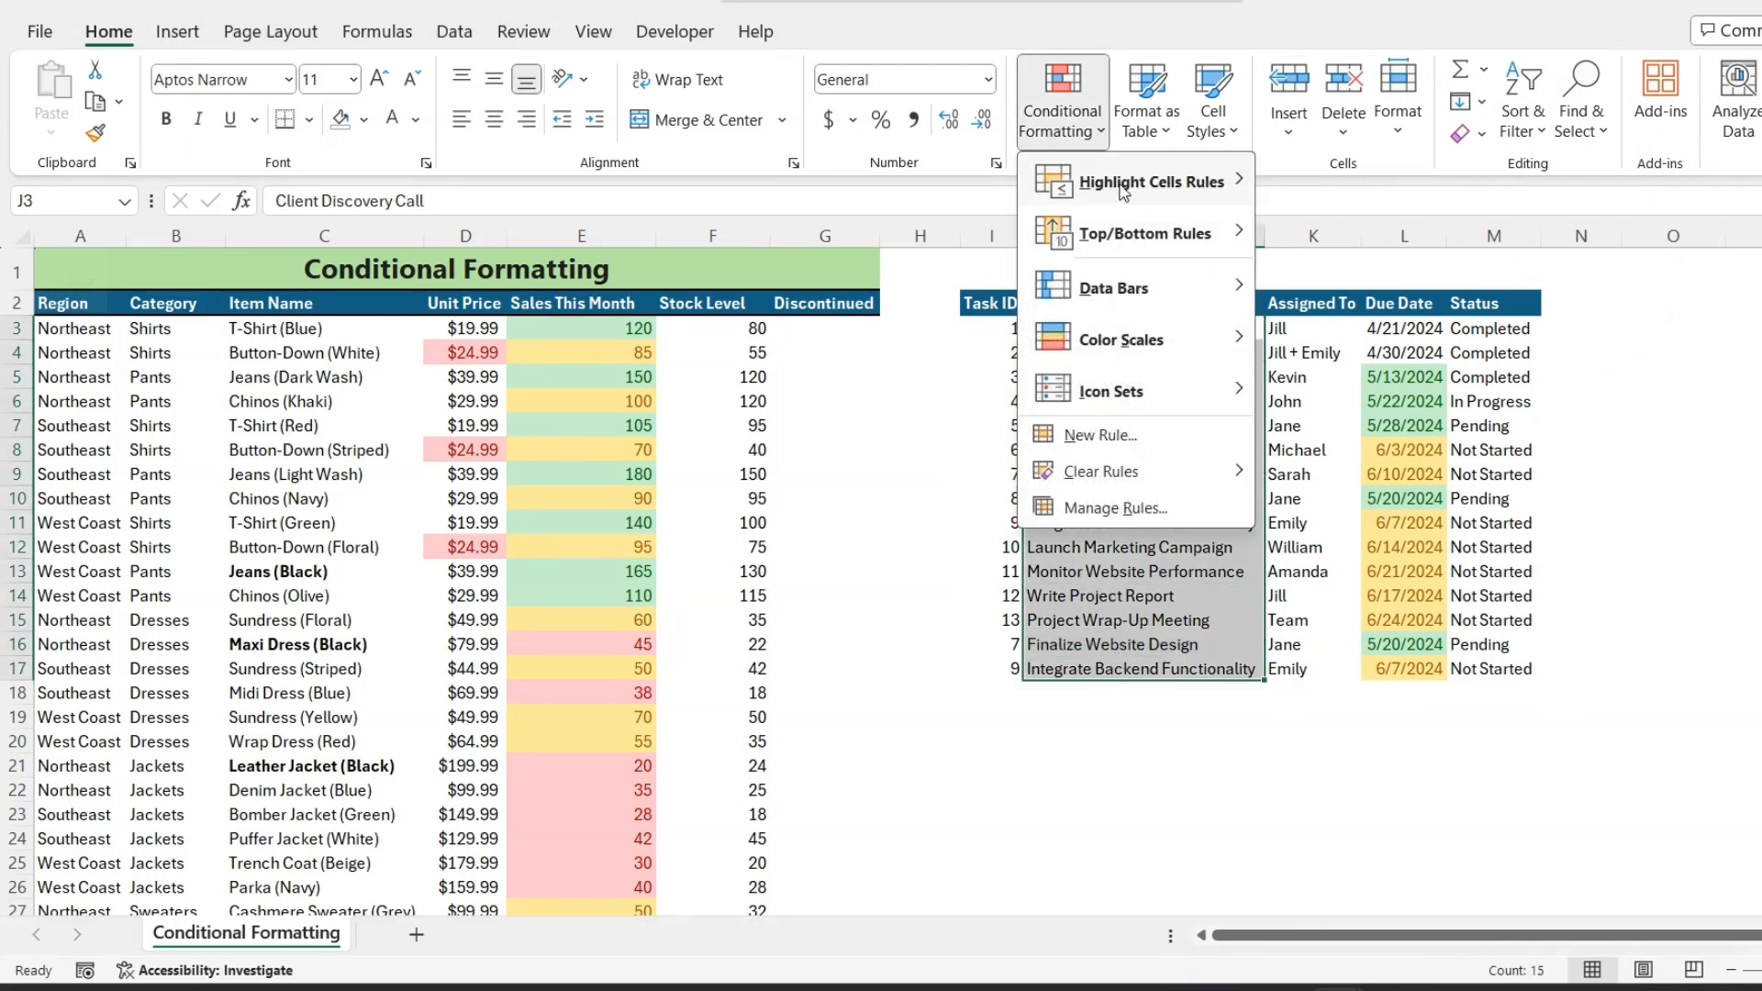
mouse_move(1121, 188)
click(1380, 491)
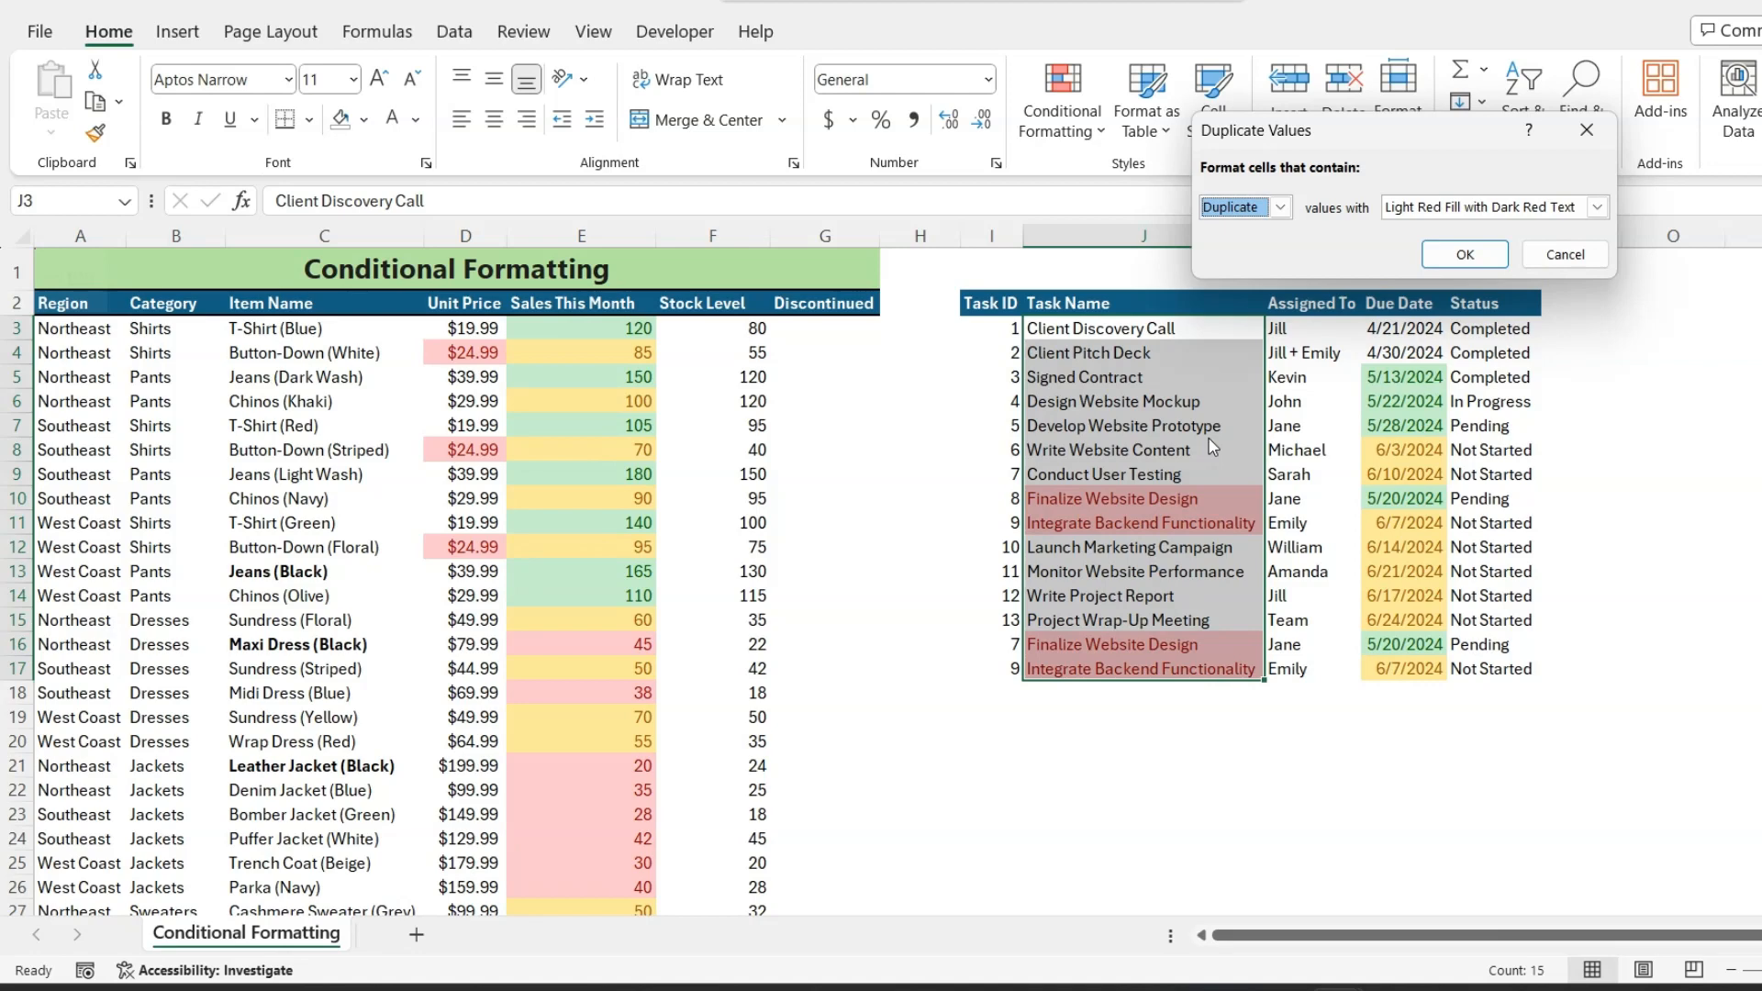
click(1461, 255)
- Clear all conditional formatting rules from the entire sheet
click(1090, 133)
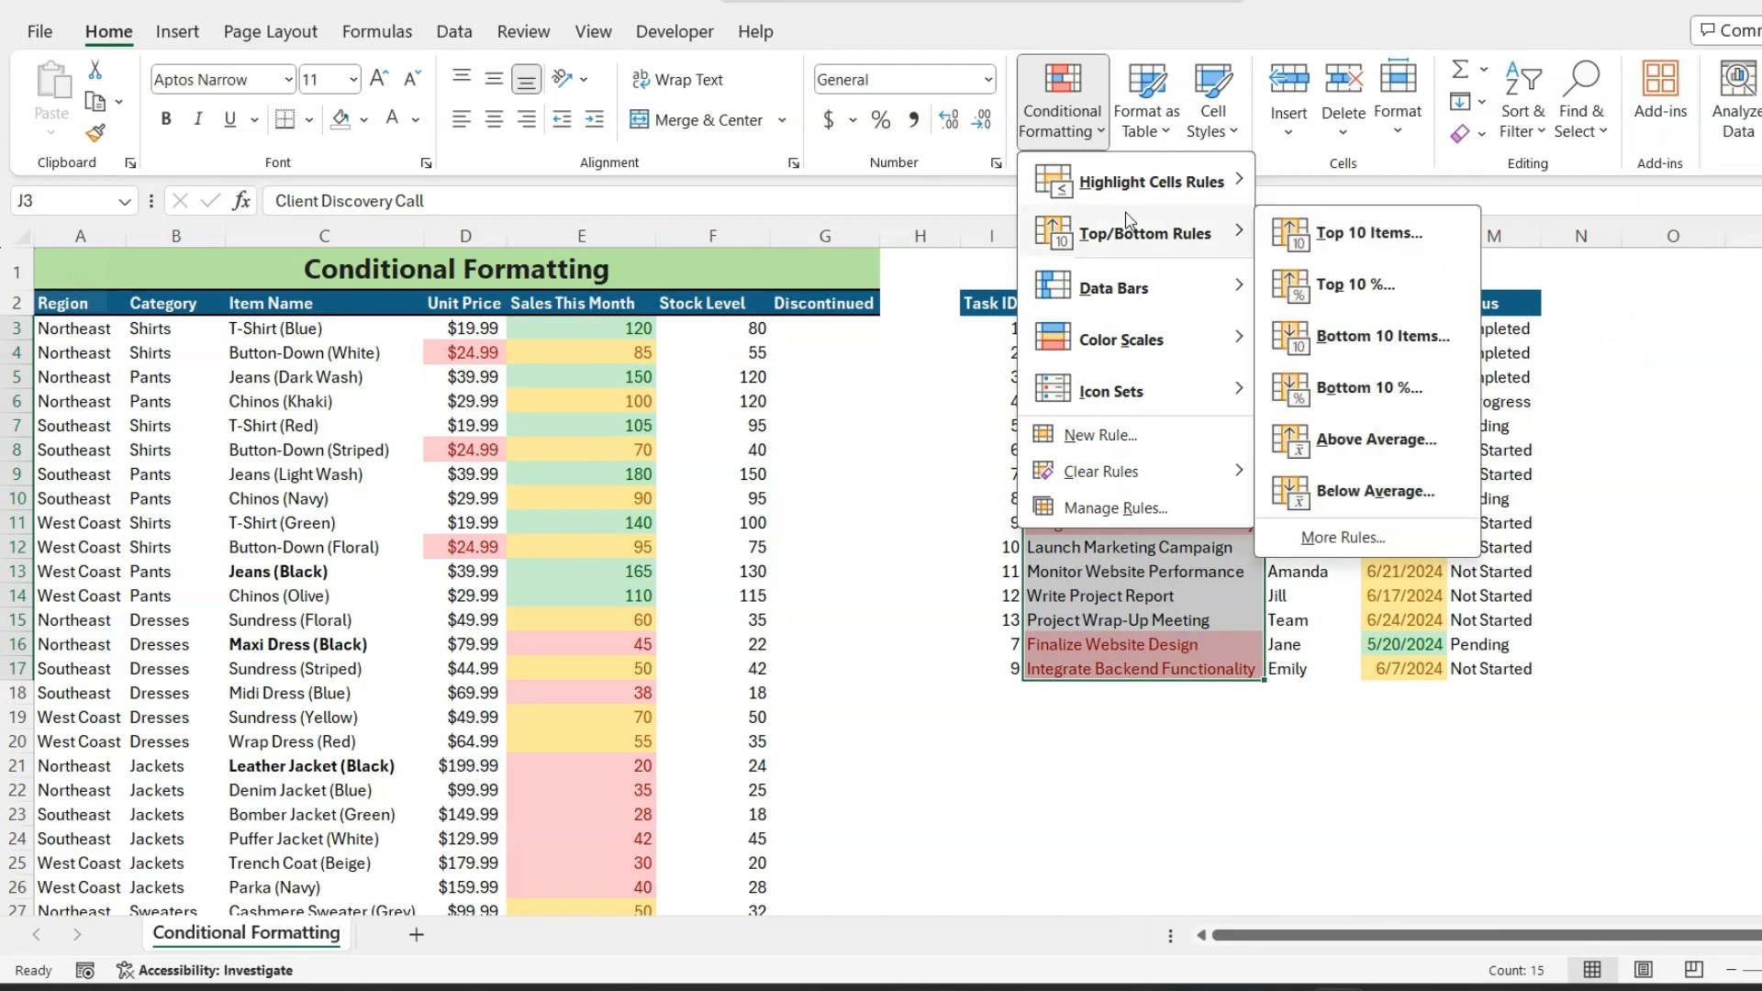
mouse_move(1167, 479)
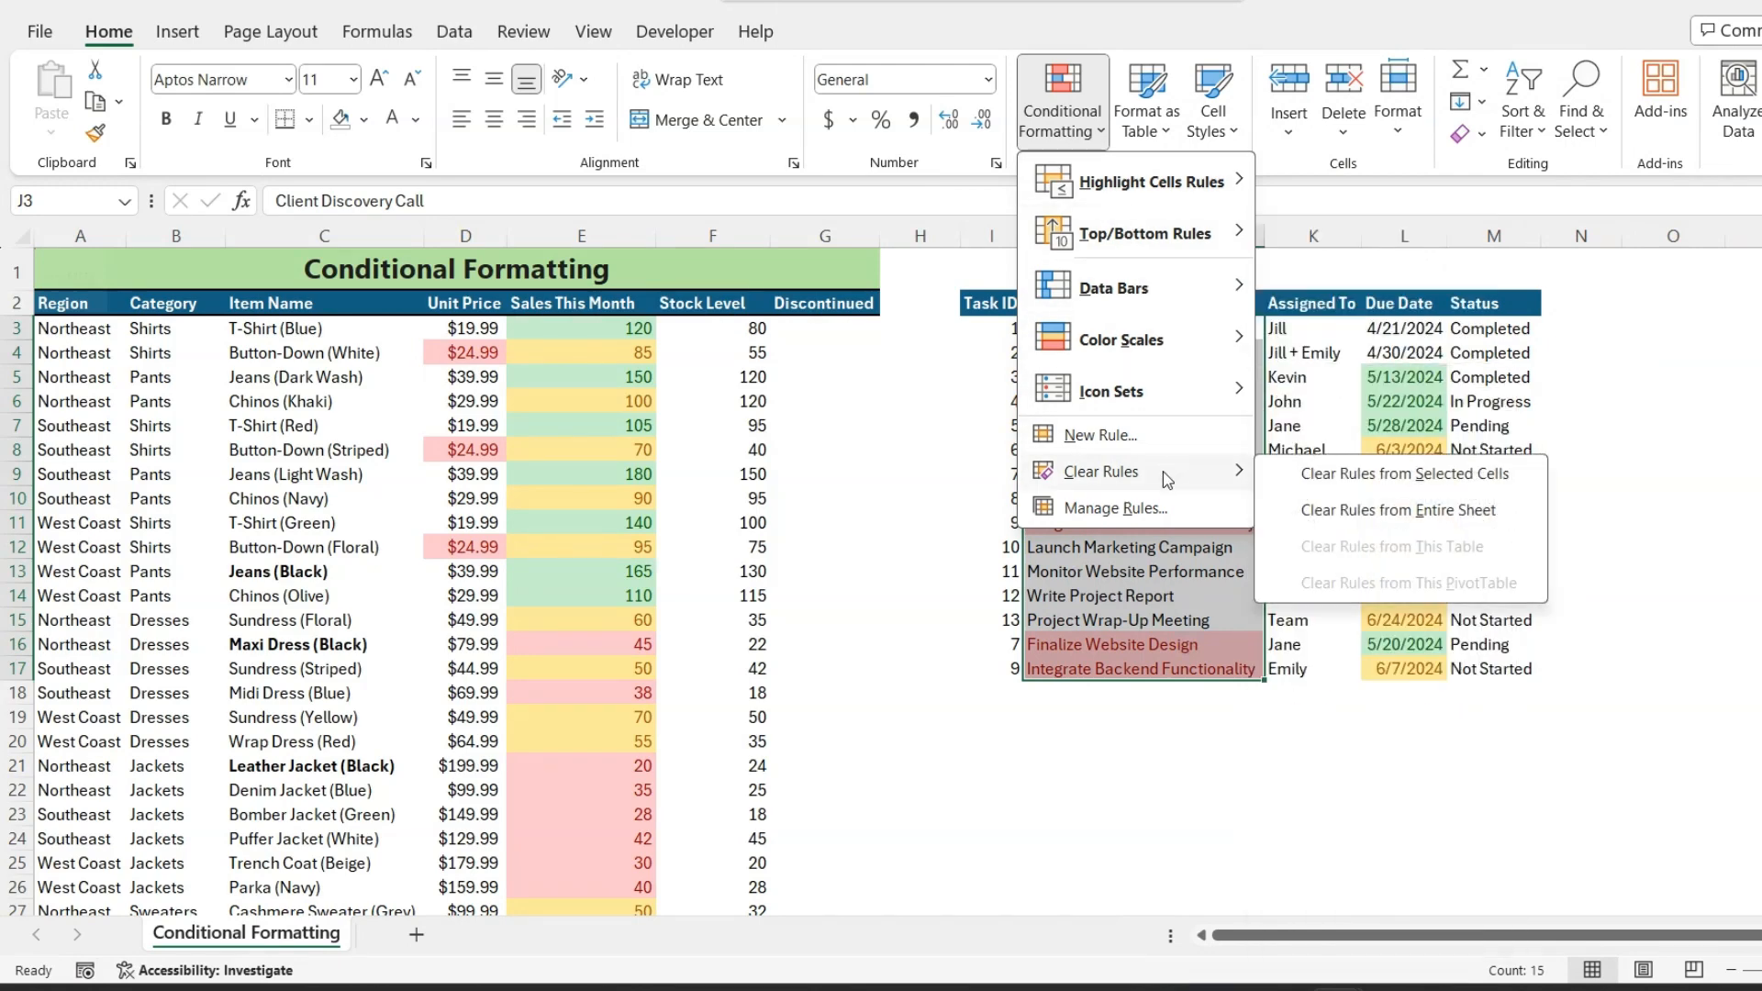
click(1376, 514)
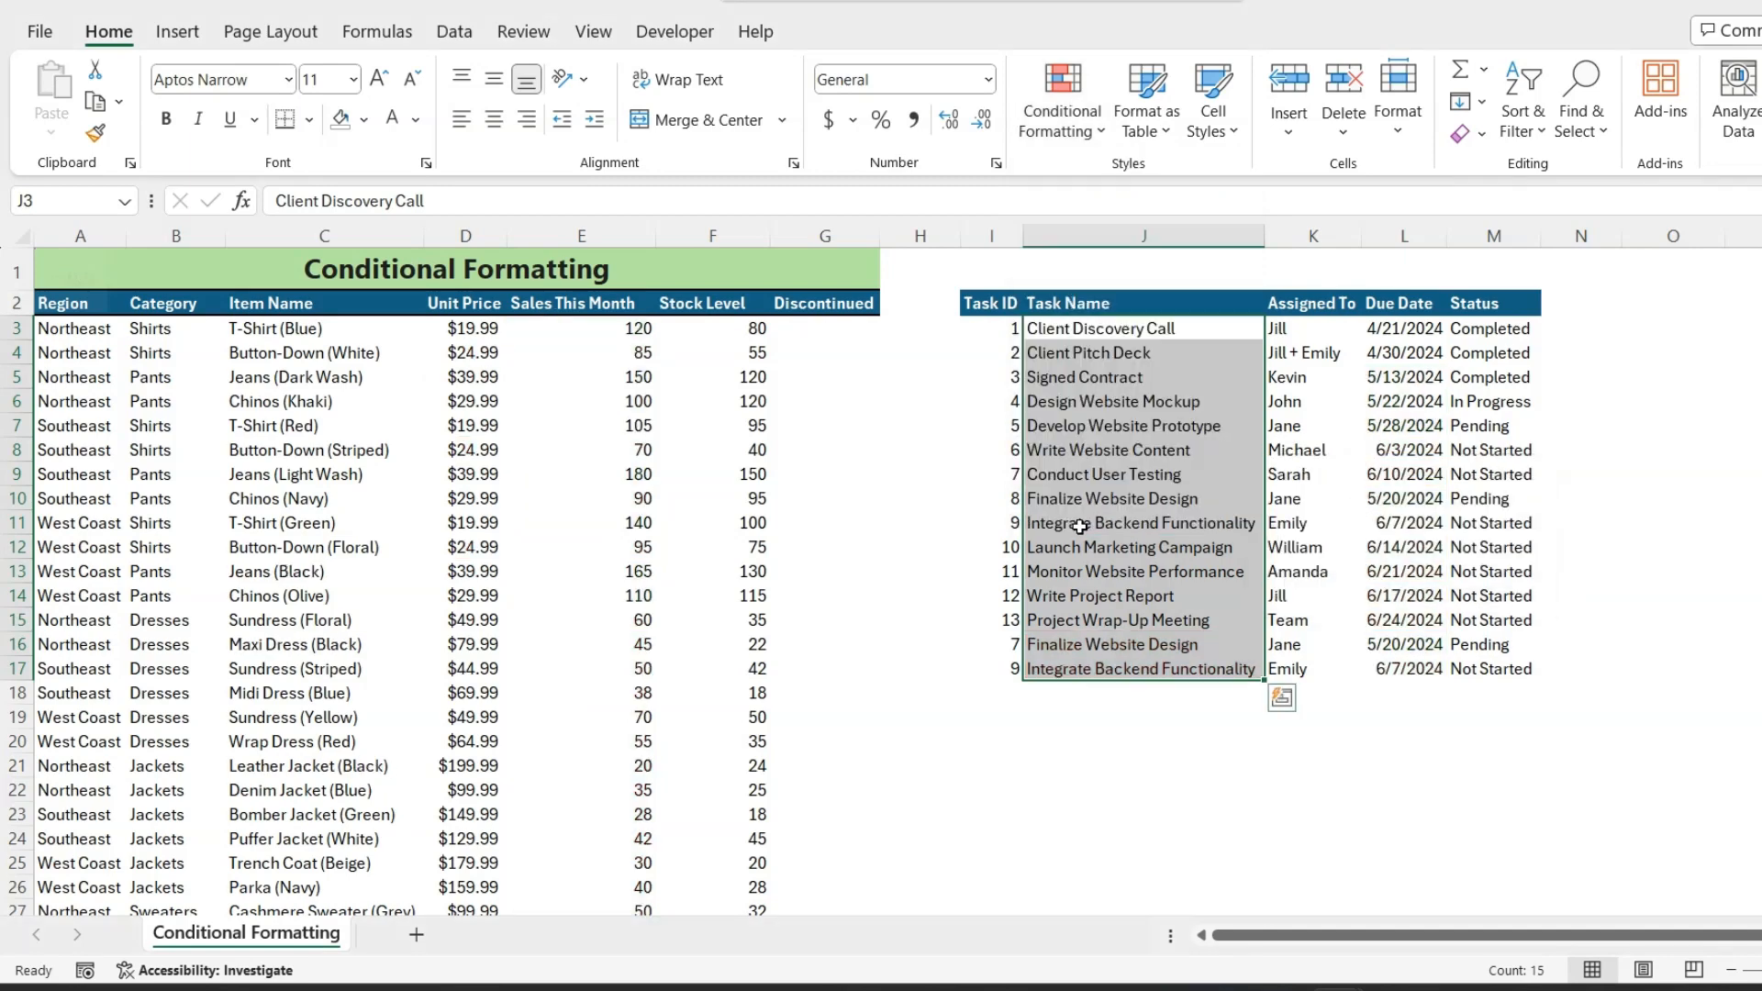
- Start a Top 10 Items rule for all Sales This Month values, formatted with Green Fill with Dark Green Text
click(615, 327)
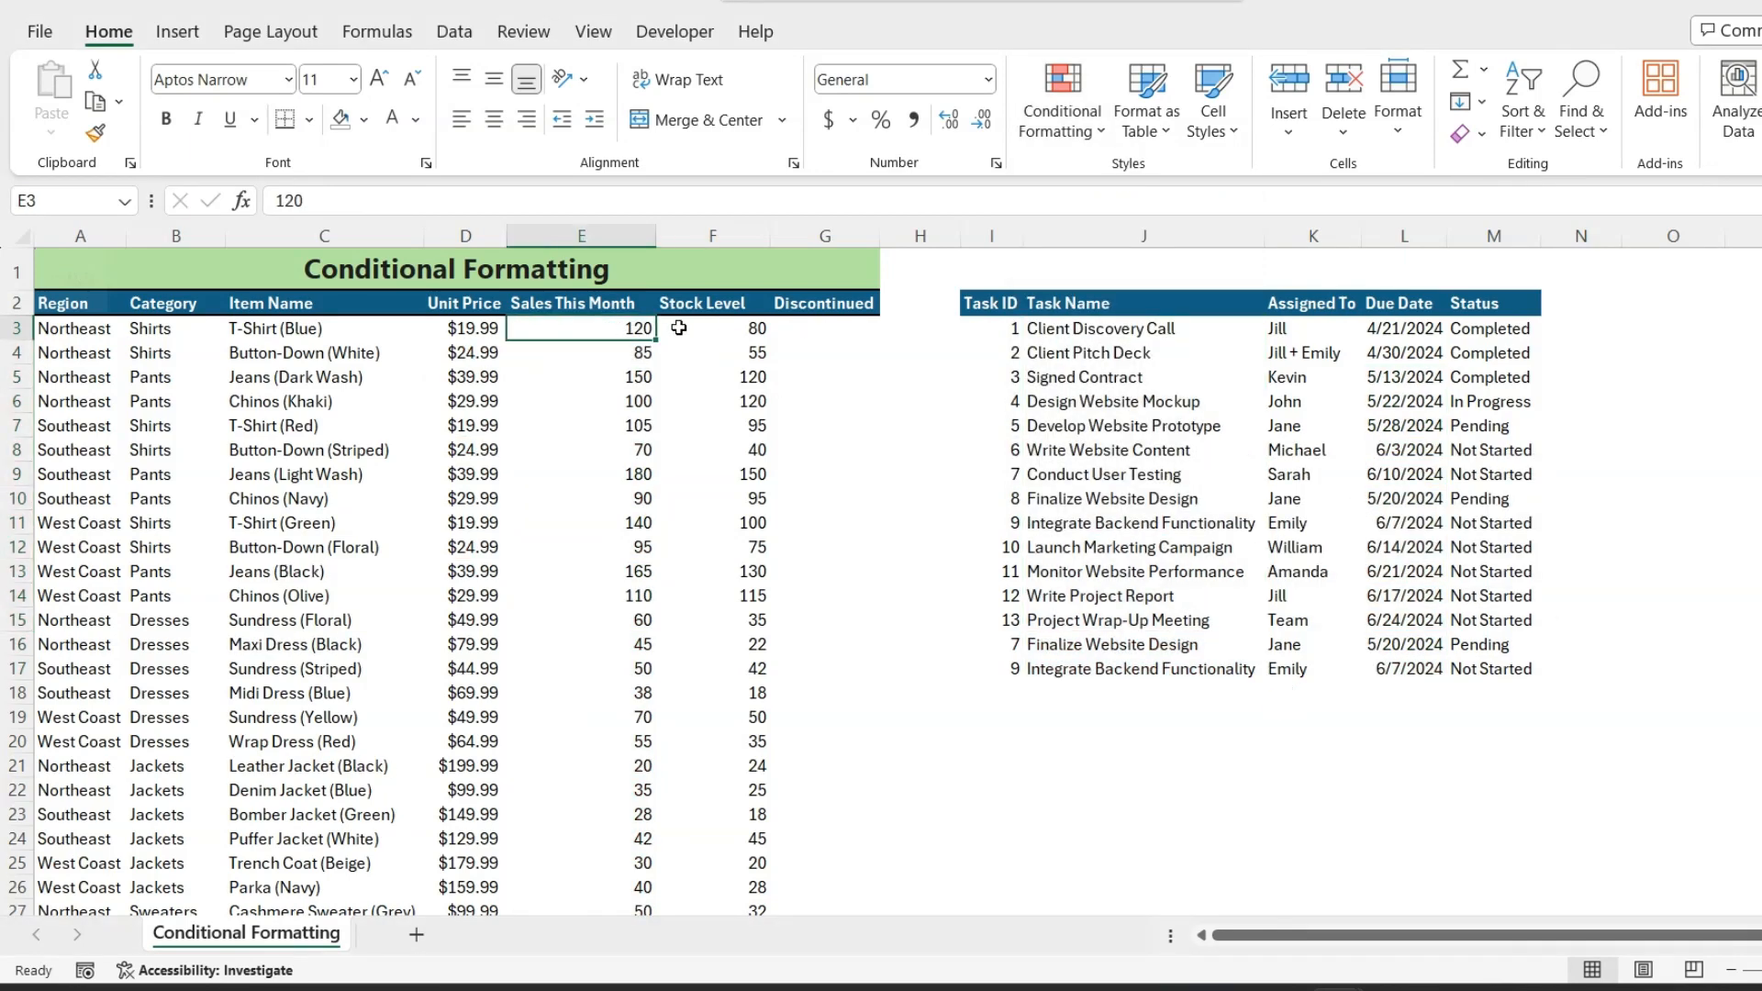
click(1097, 133)
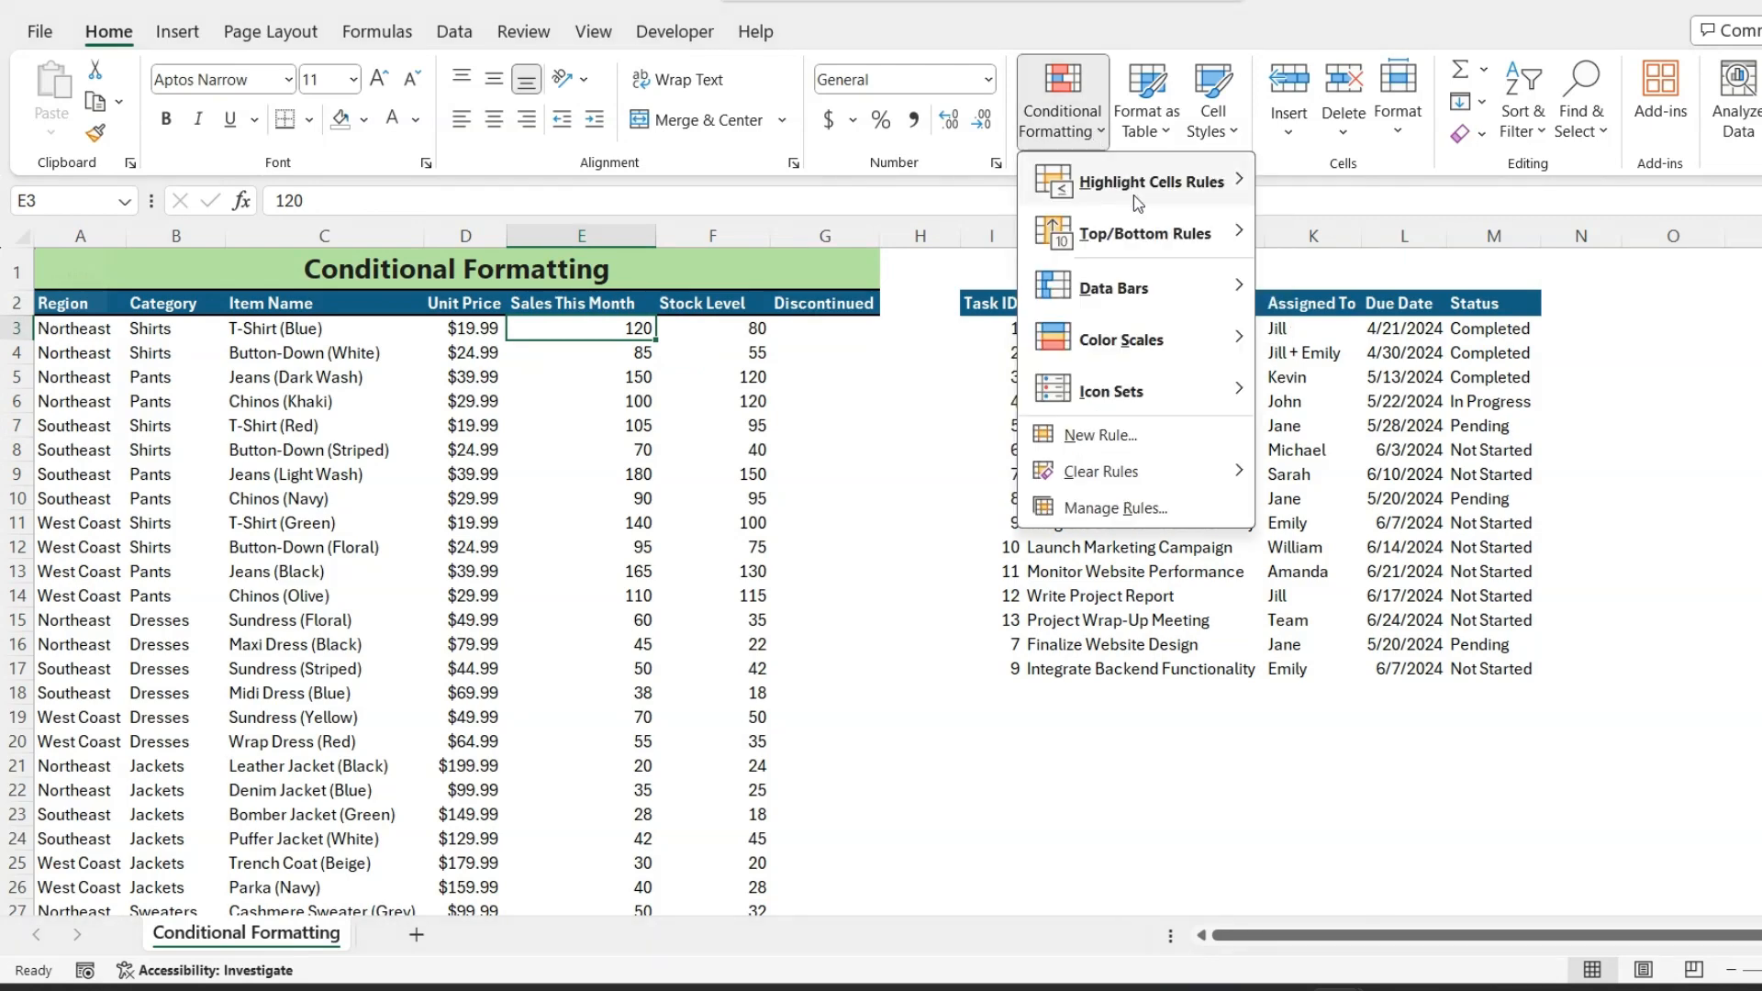
mouse_move(1151, 236)
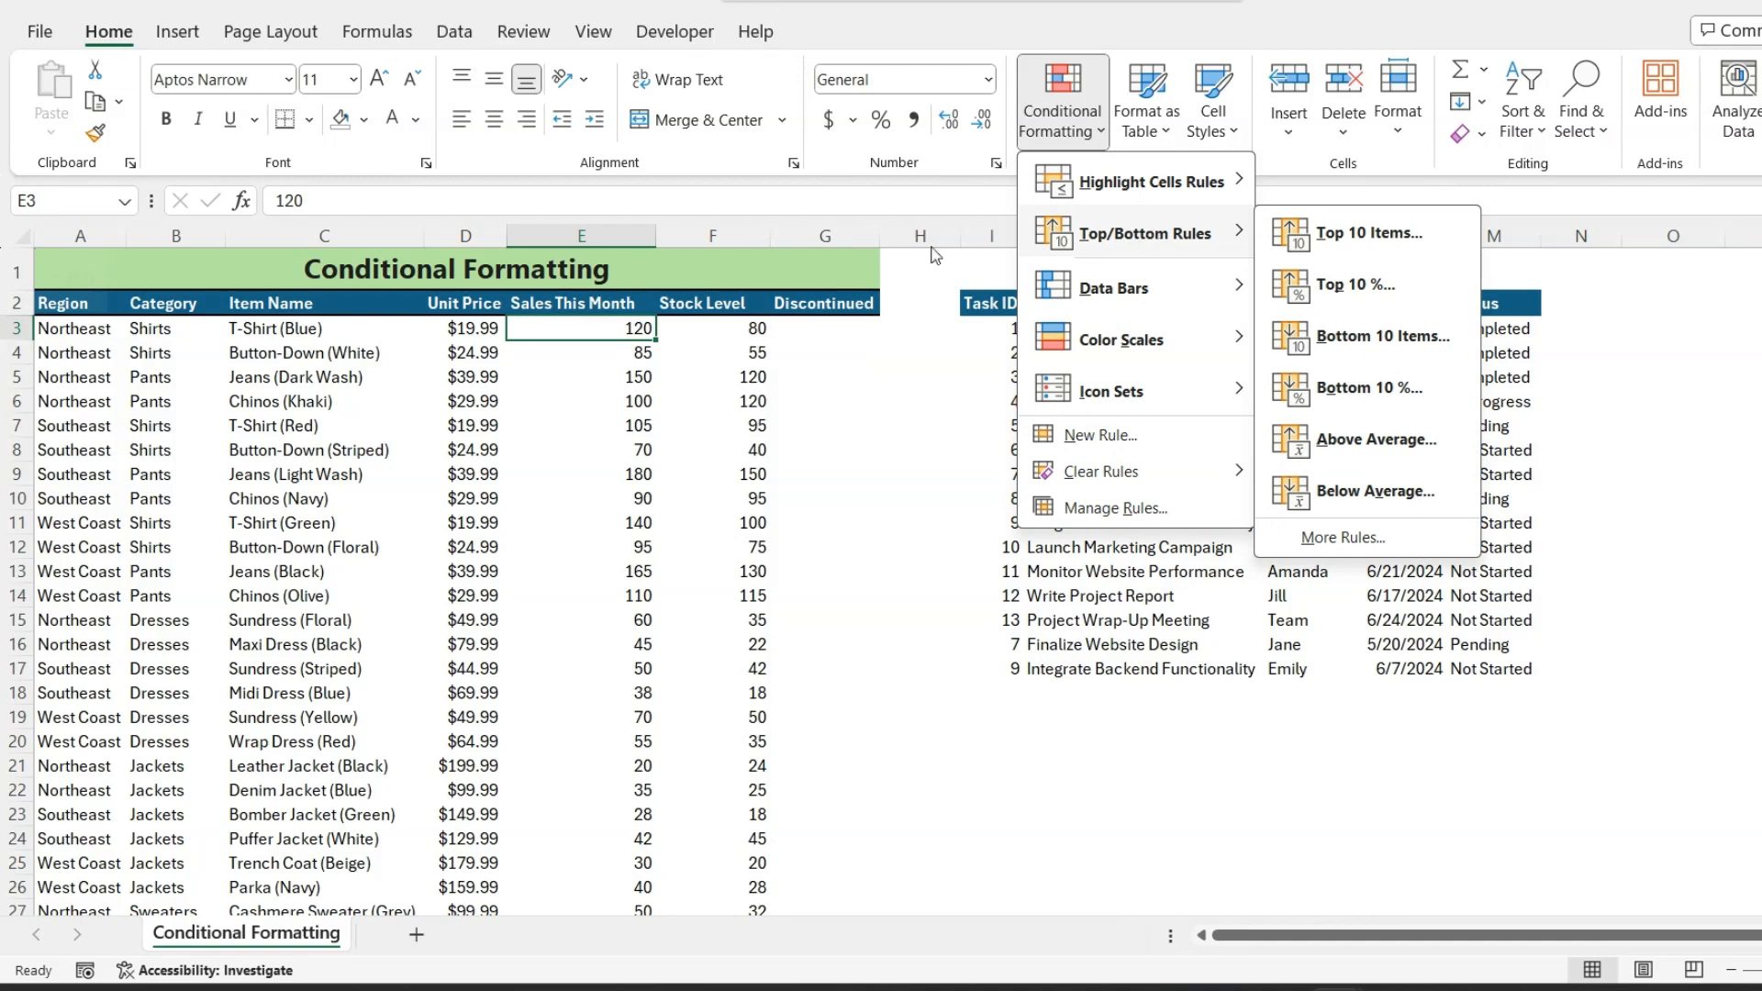
click(630, 328)
key(ctrl+shift+Down)
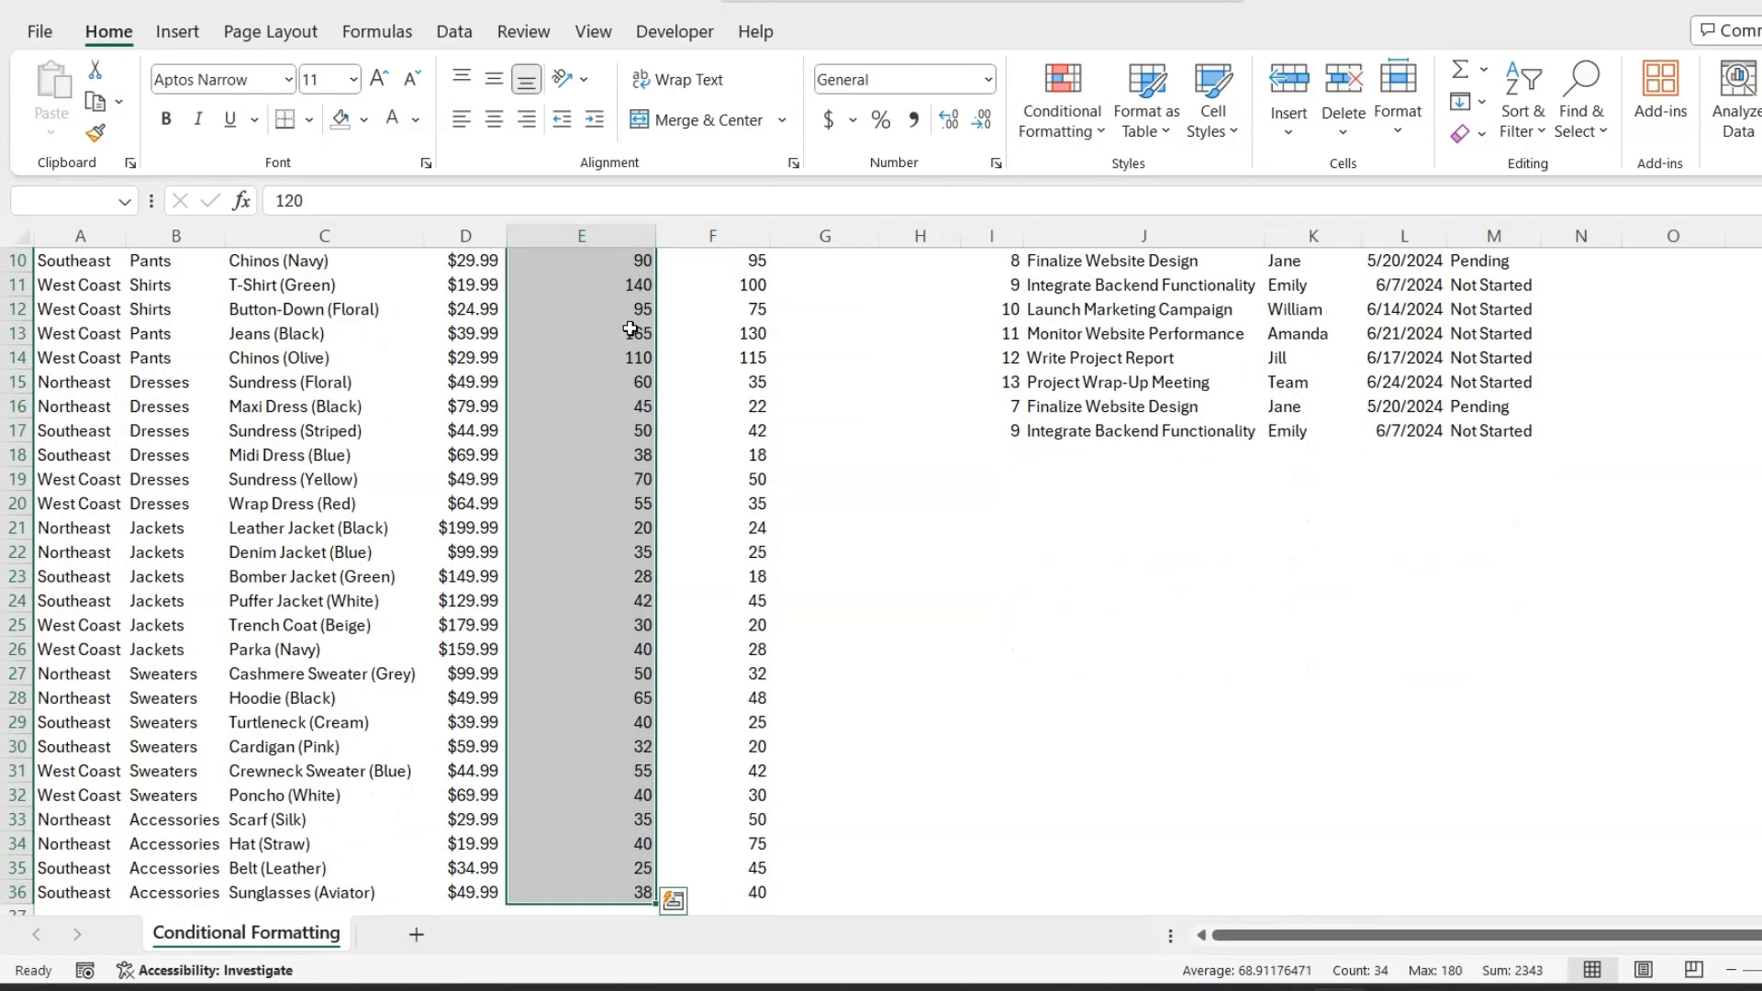
scroll(528, 386, up, 3)
click(1079, 142)
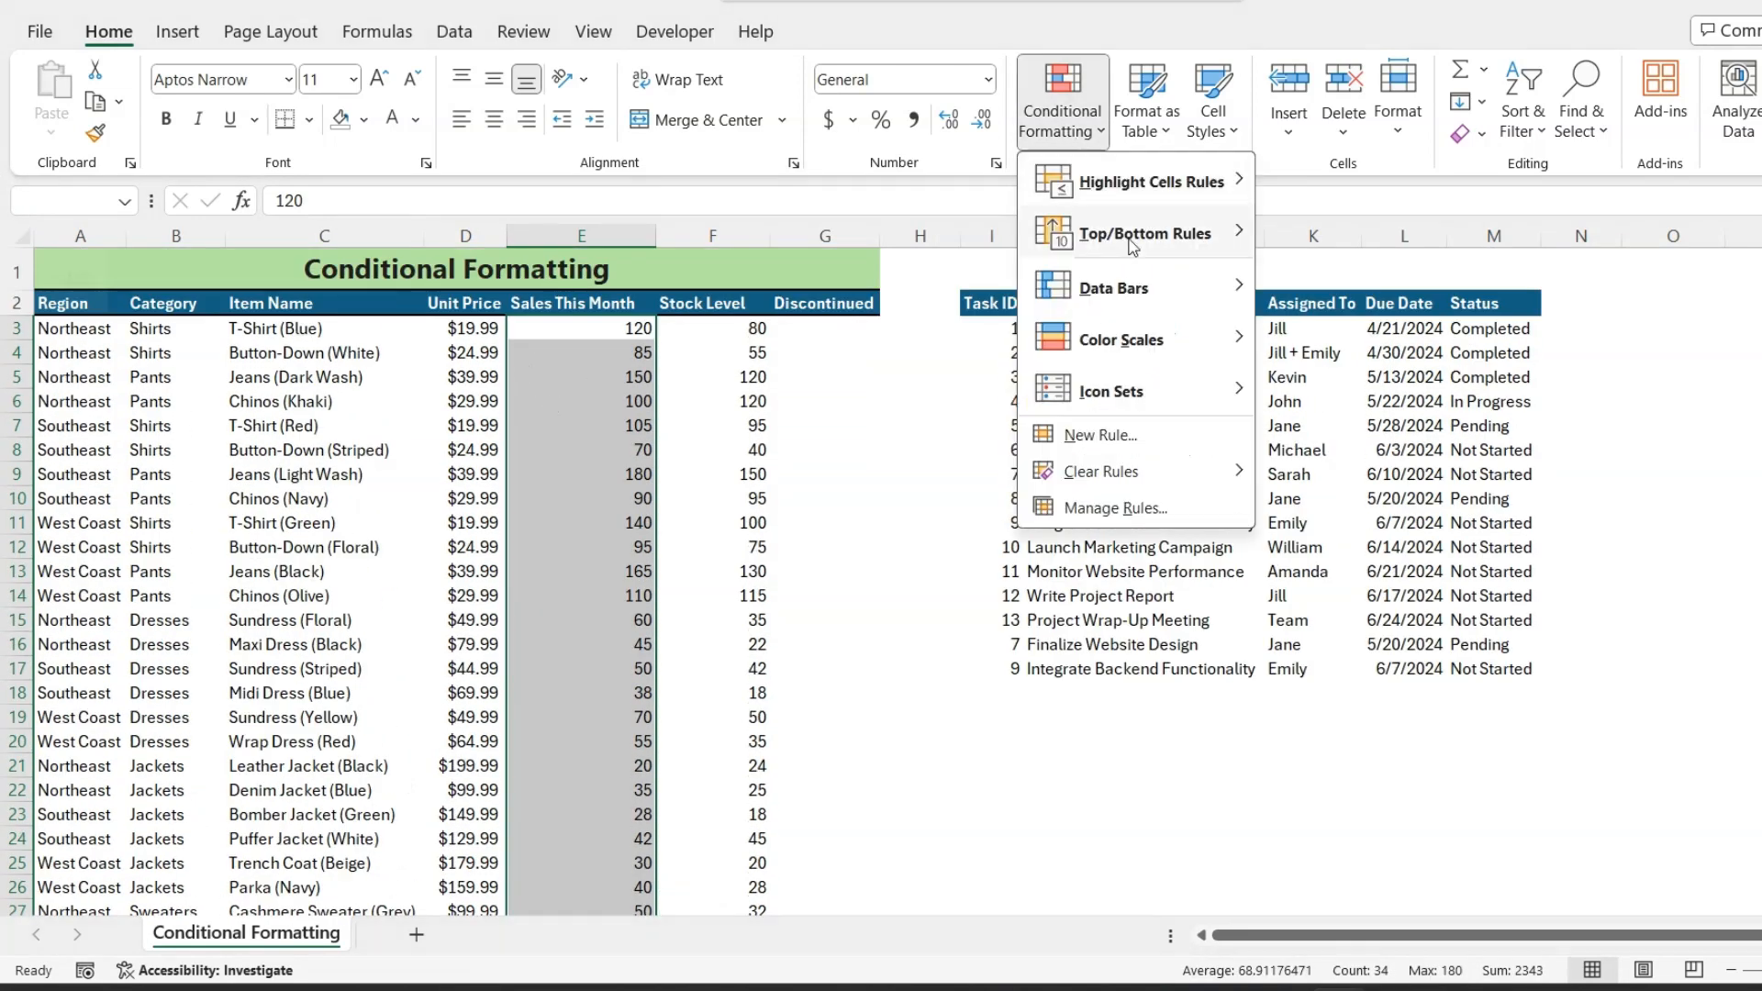
mouse_move(1142, 236)
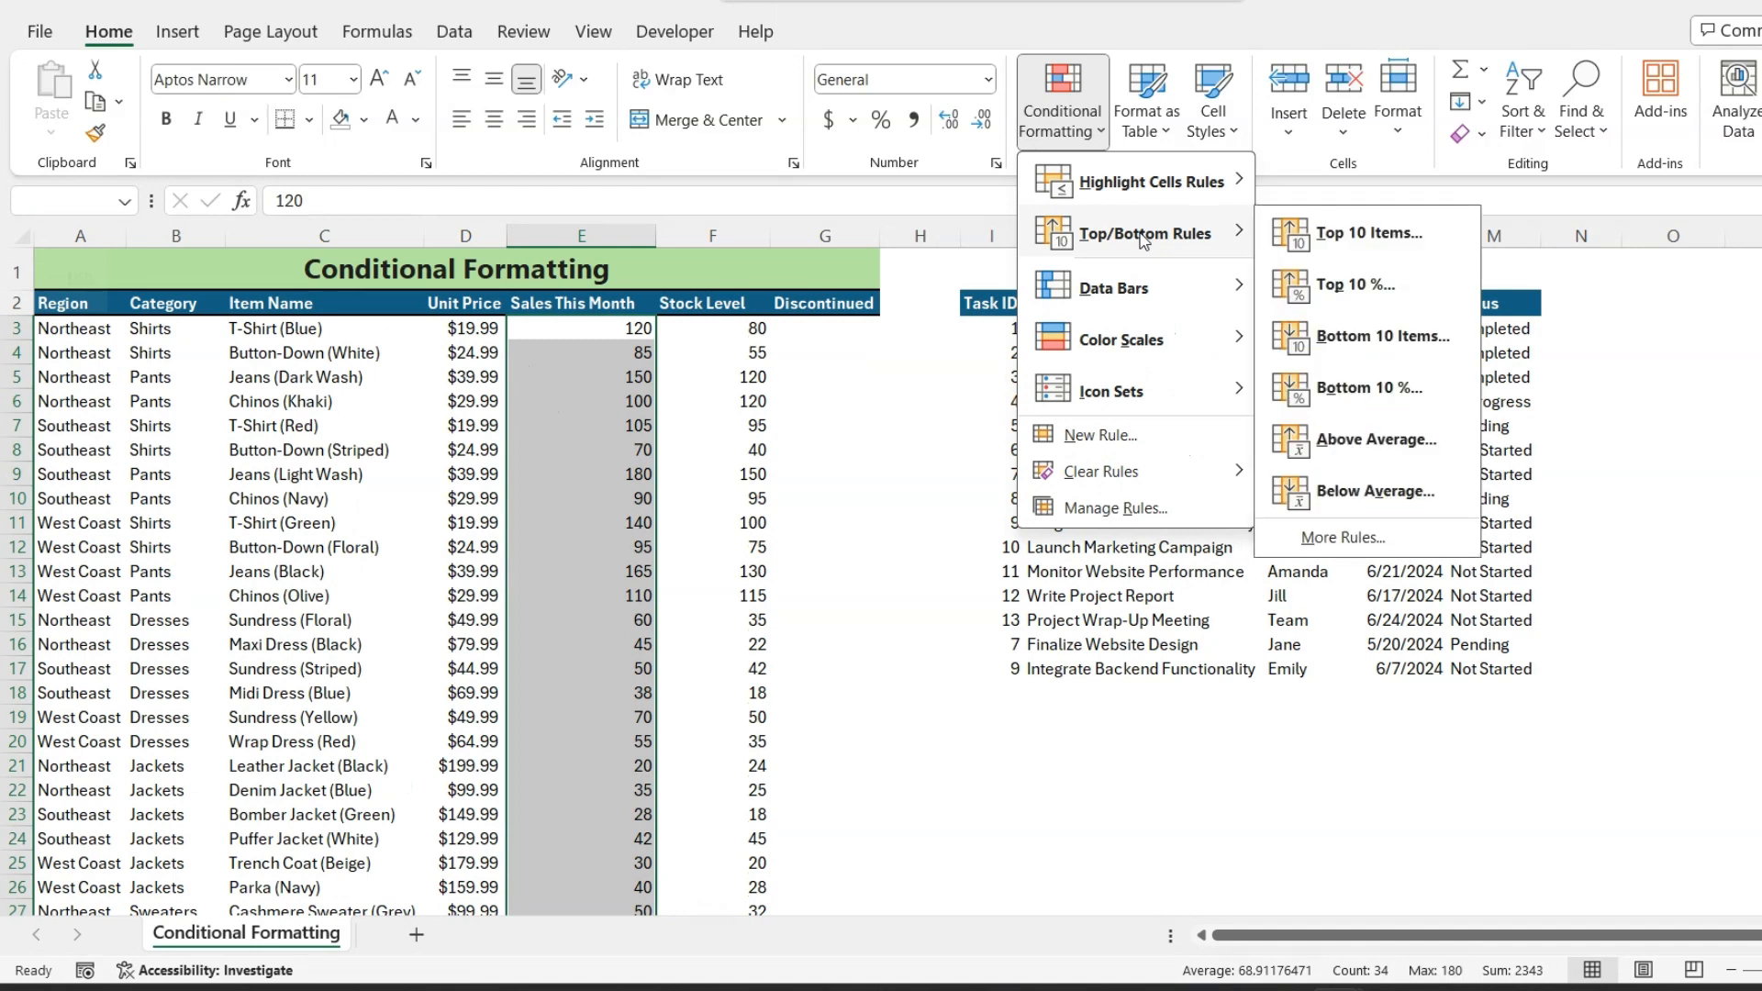
click(1336, 243)
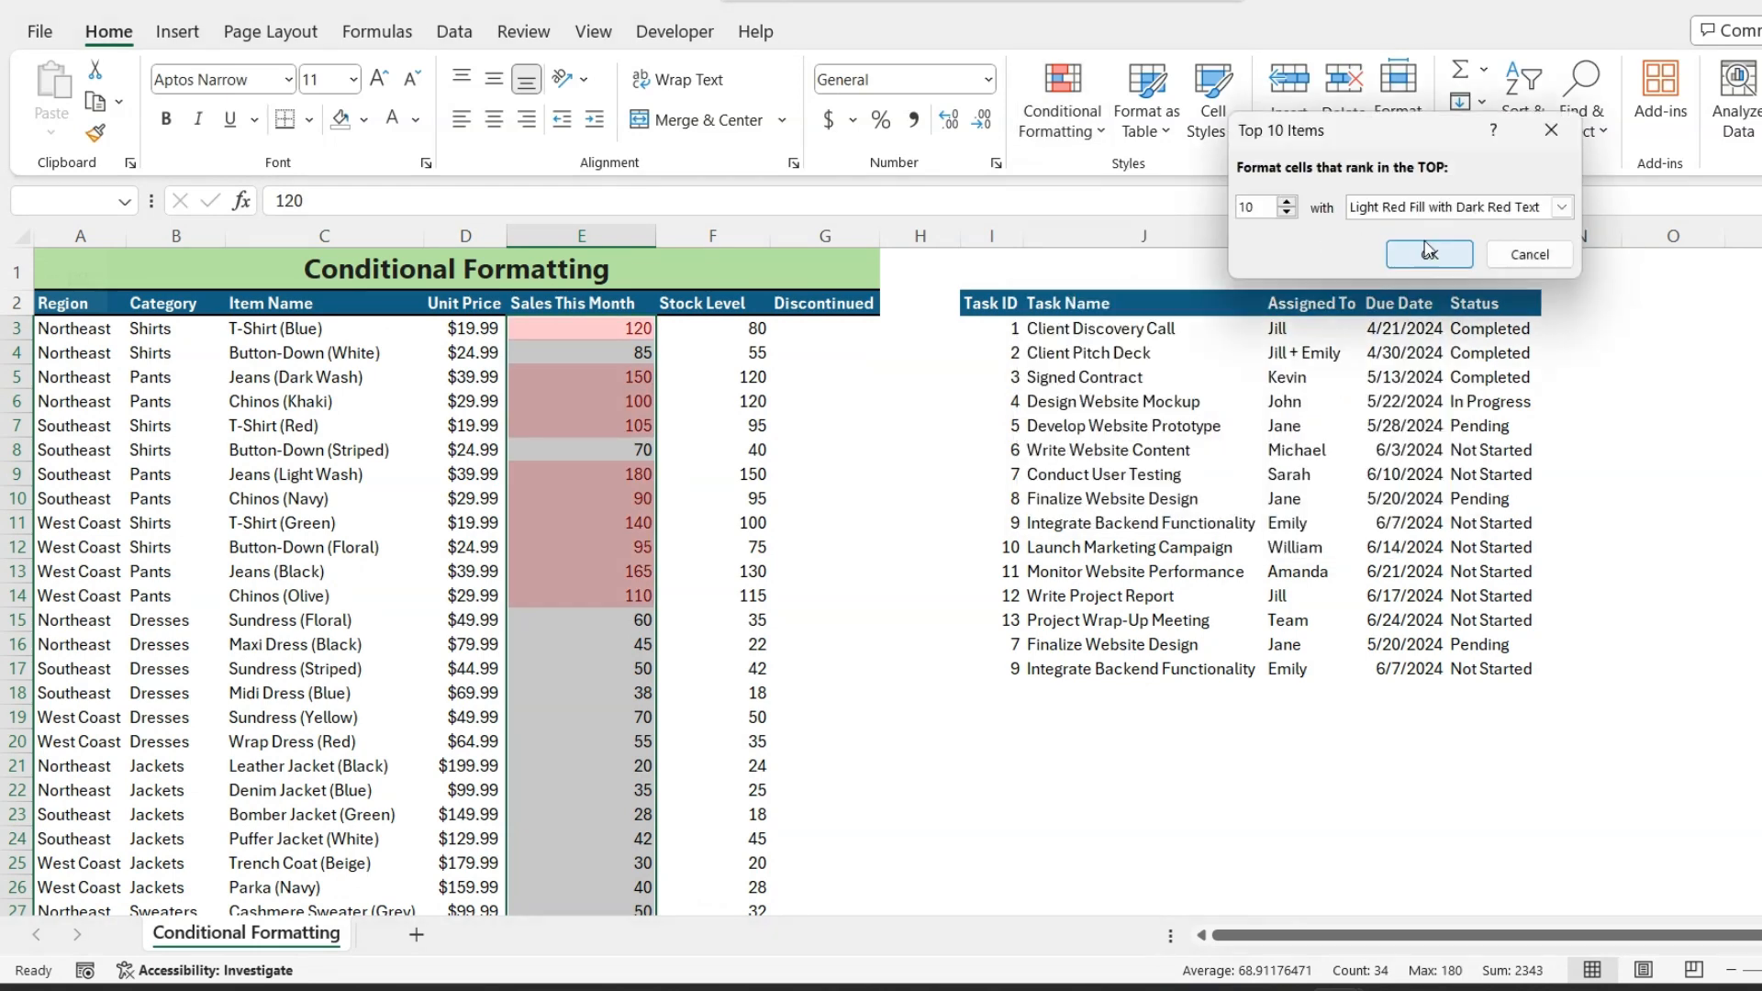
click(1561, 207)
click(1487, 265)
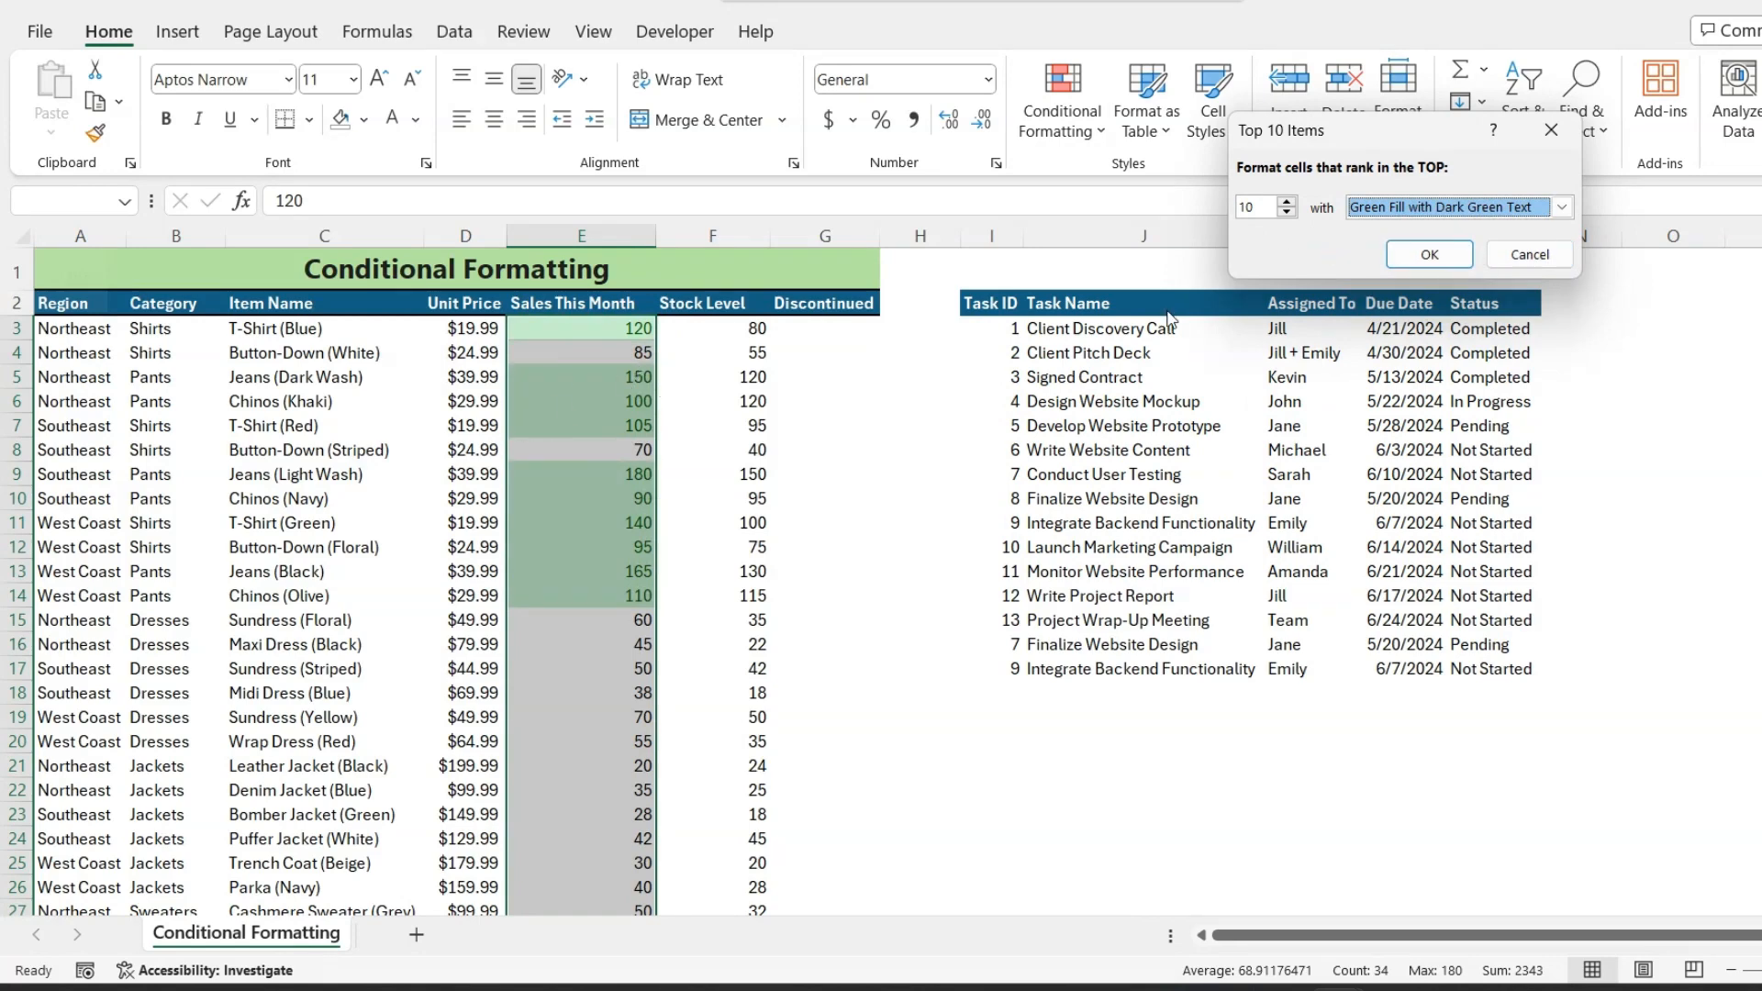
- Set the Top Items rule to rank the top 5 and apply it
click(1287, 213)
click(1288, 213)
click(1289, 212)
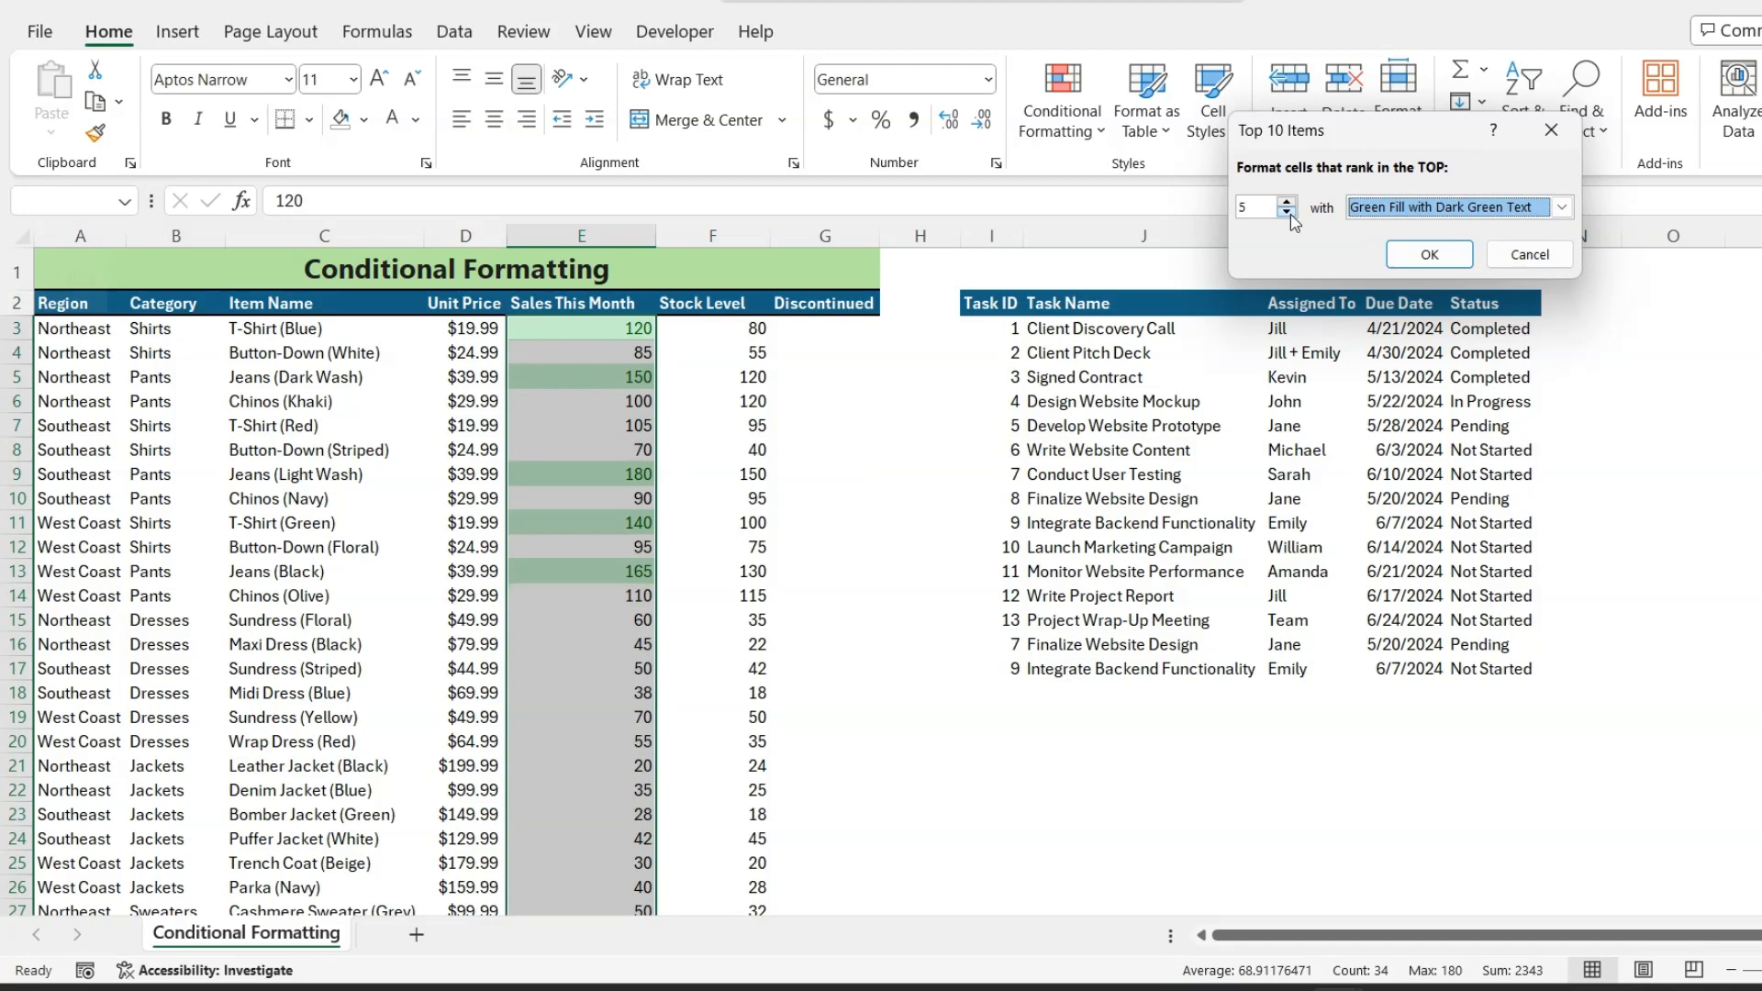
click(1429, 255)
- Add a Bottom 10 Items rule to the Sales This Month values, limited to the bottom 5 with Light Red Fill with Dark Red Text
click(1062, 105)
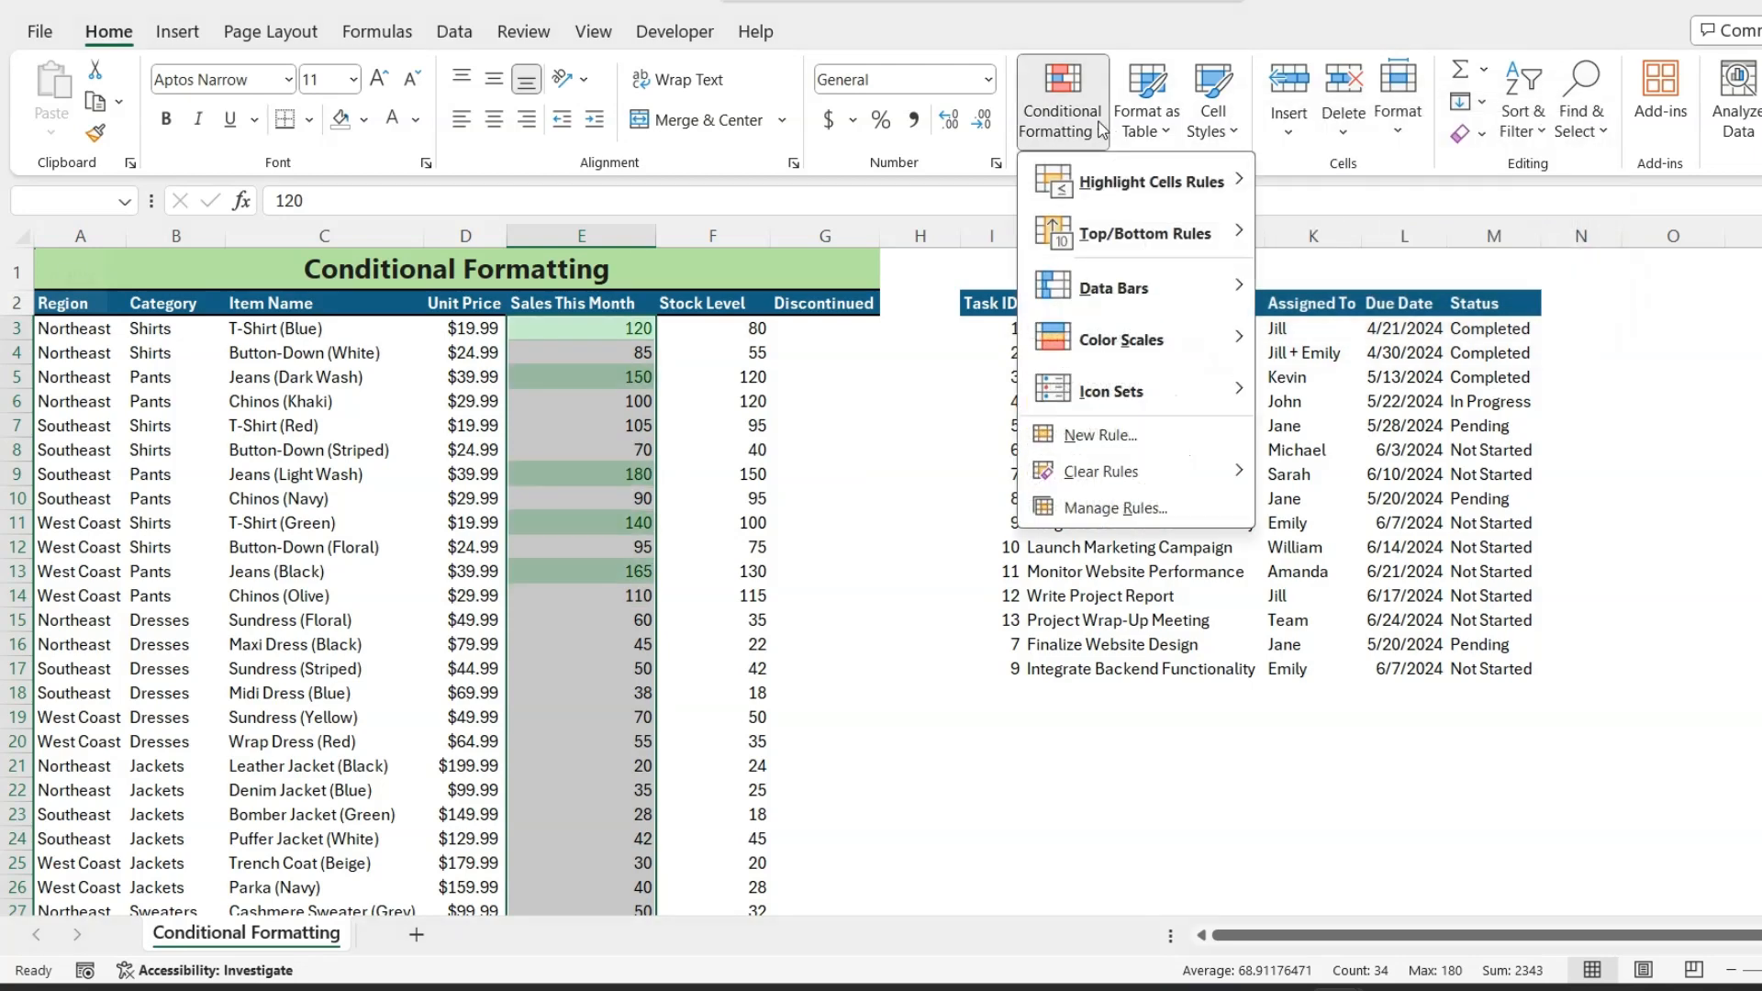
mouse_move(1130, 237)
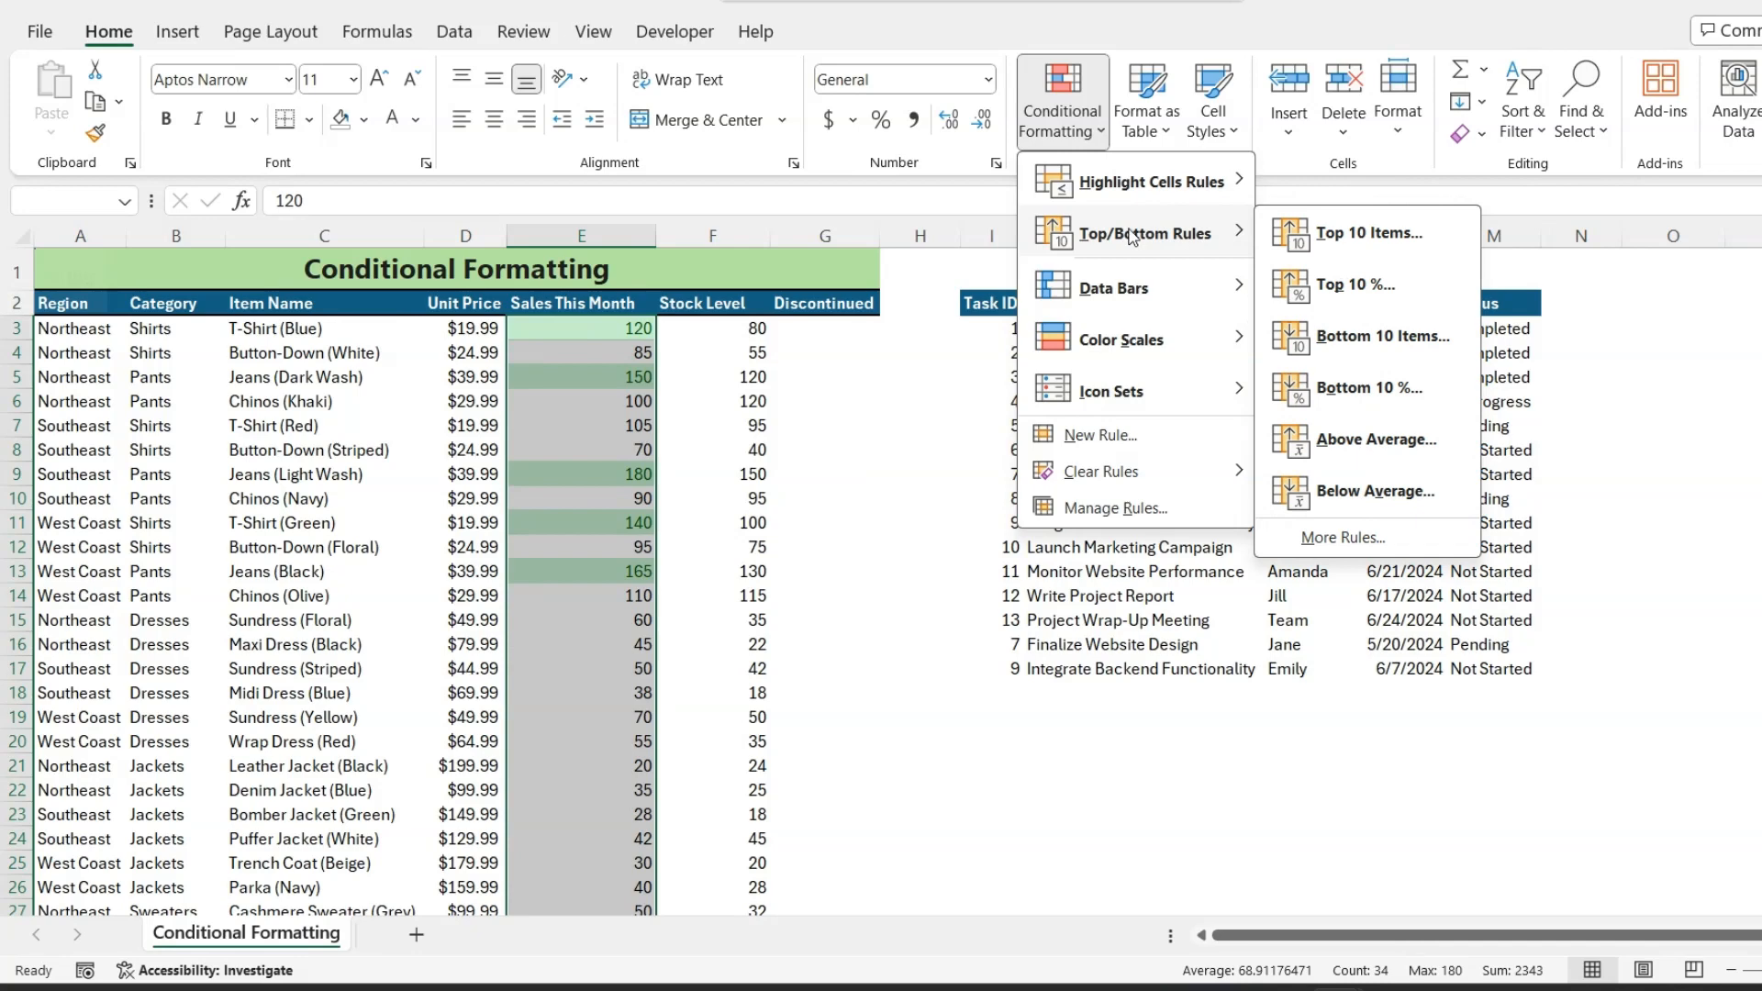
click(1367, 338)
click(1288, 212)
click(1287, 212)
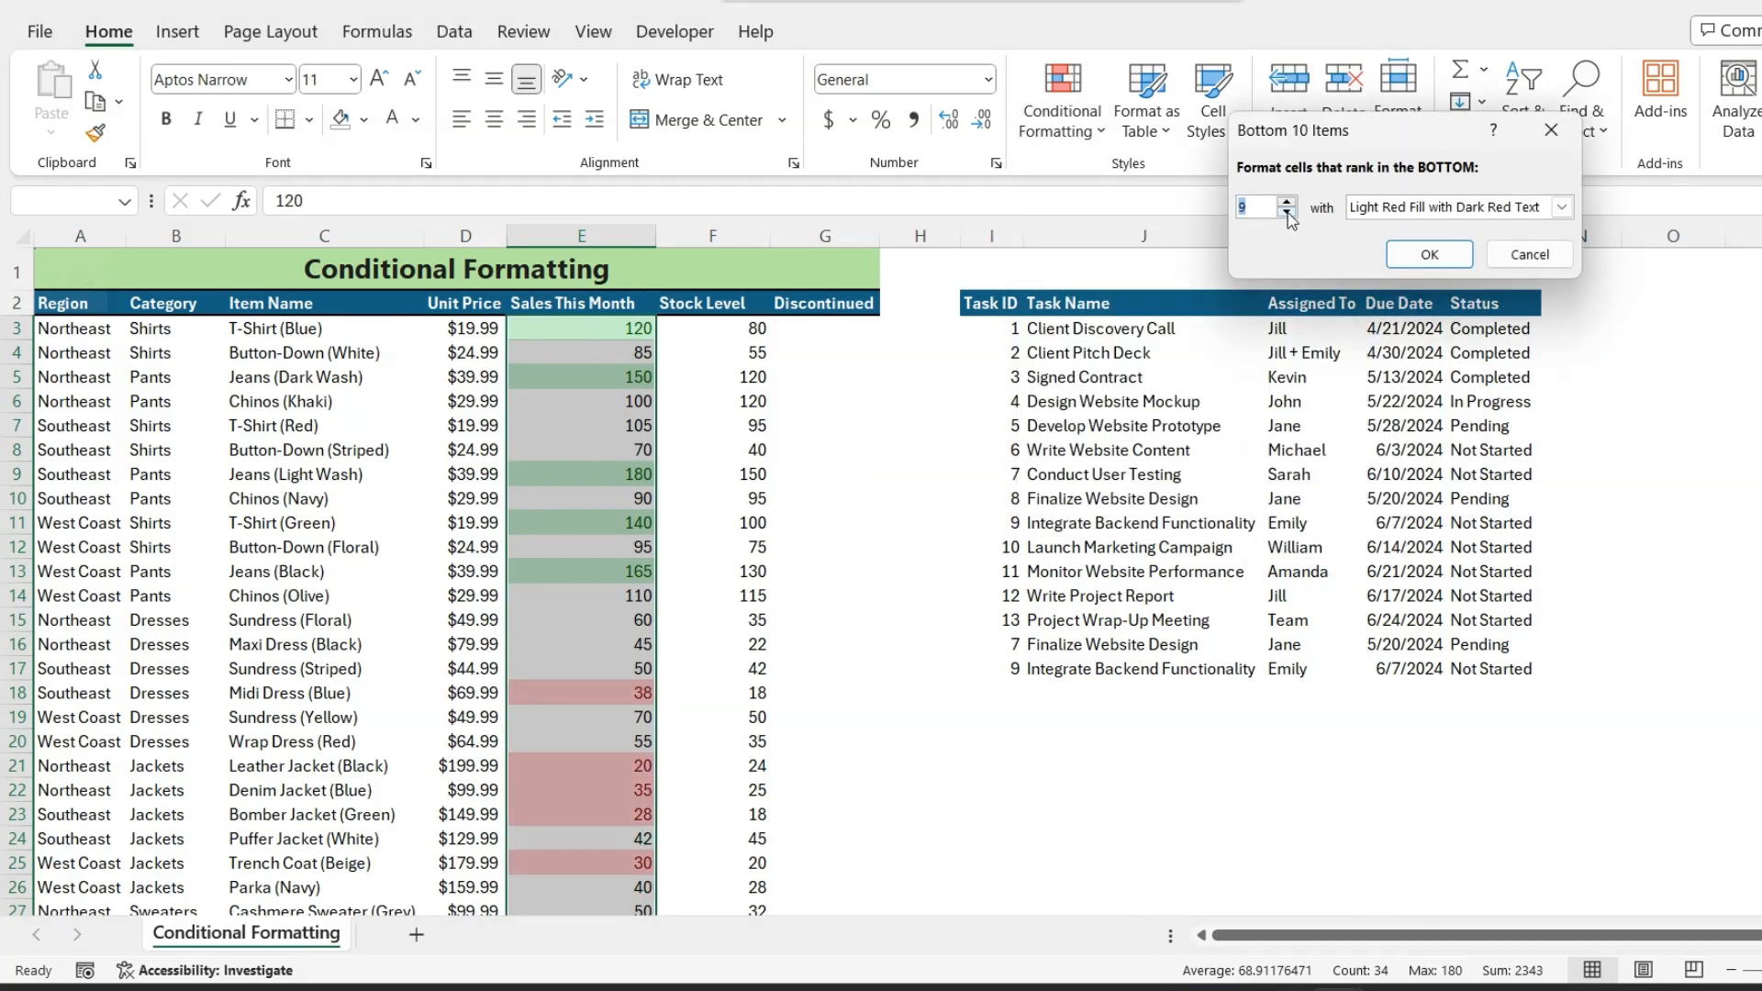
click(1287, 212)
click(1288, 212)
click(1288, 212)
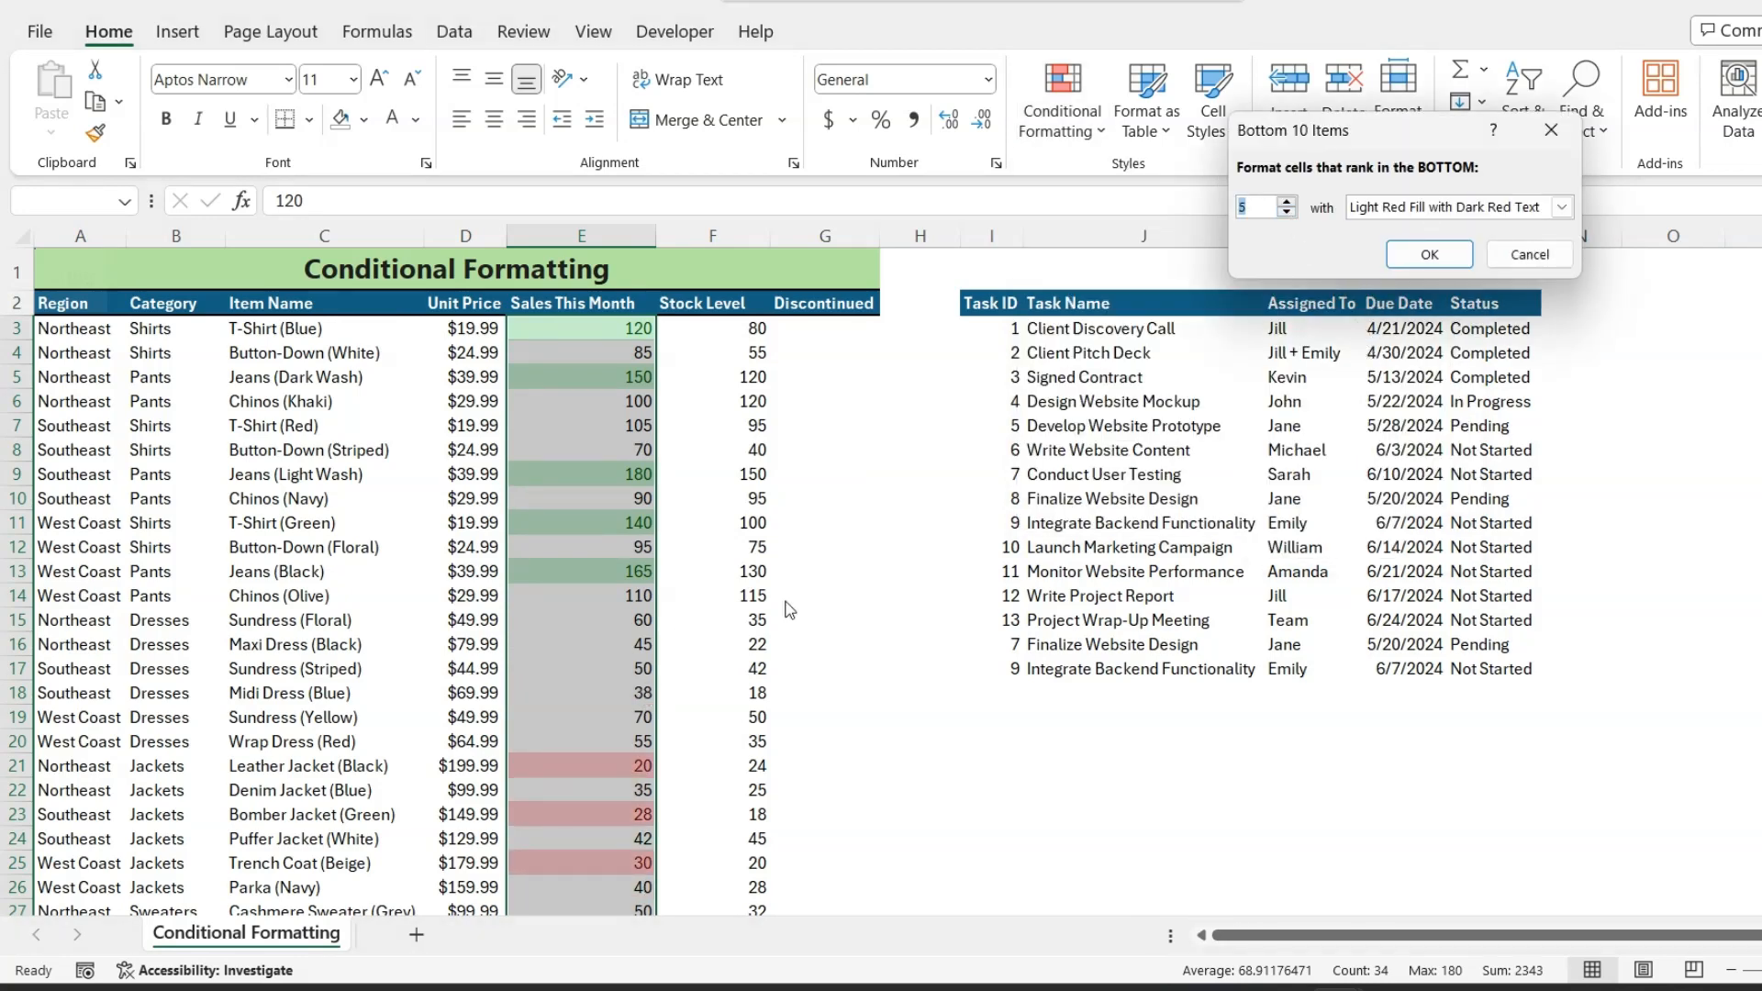
click(1407, 260)
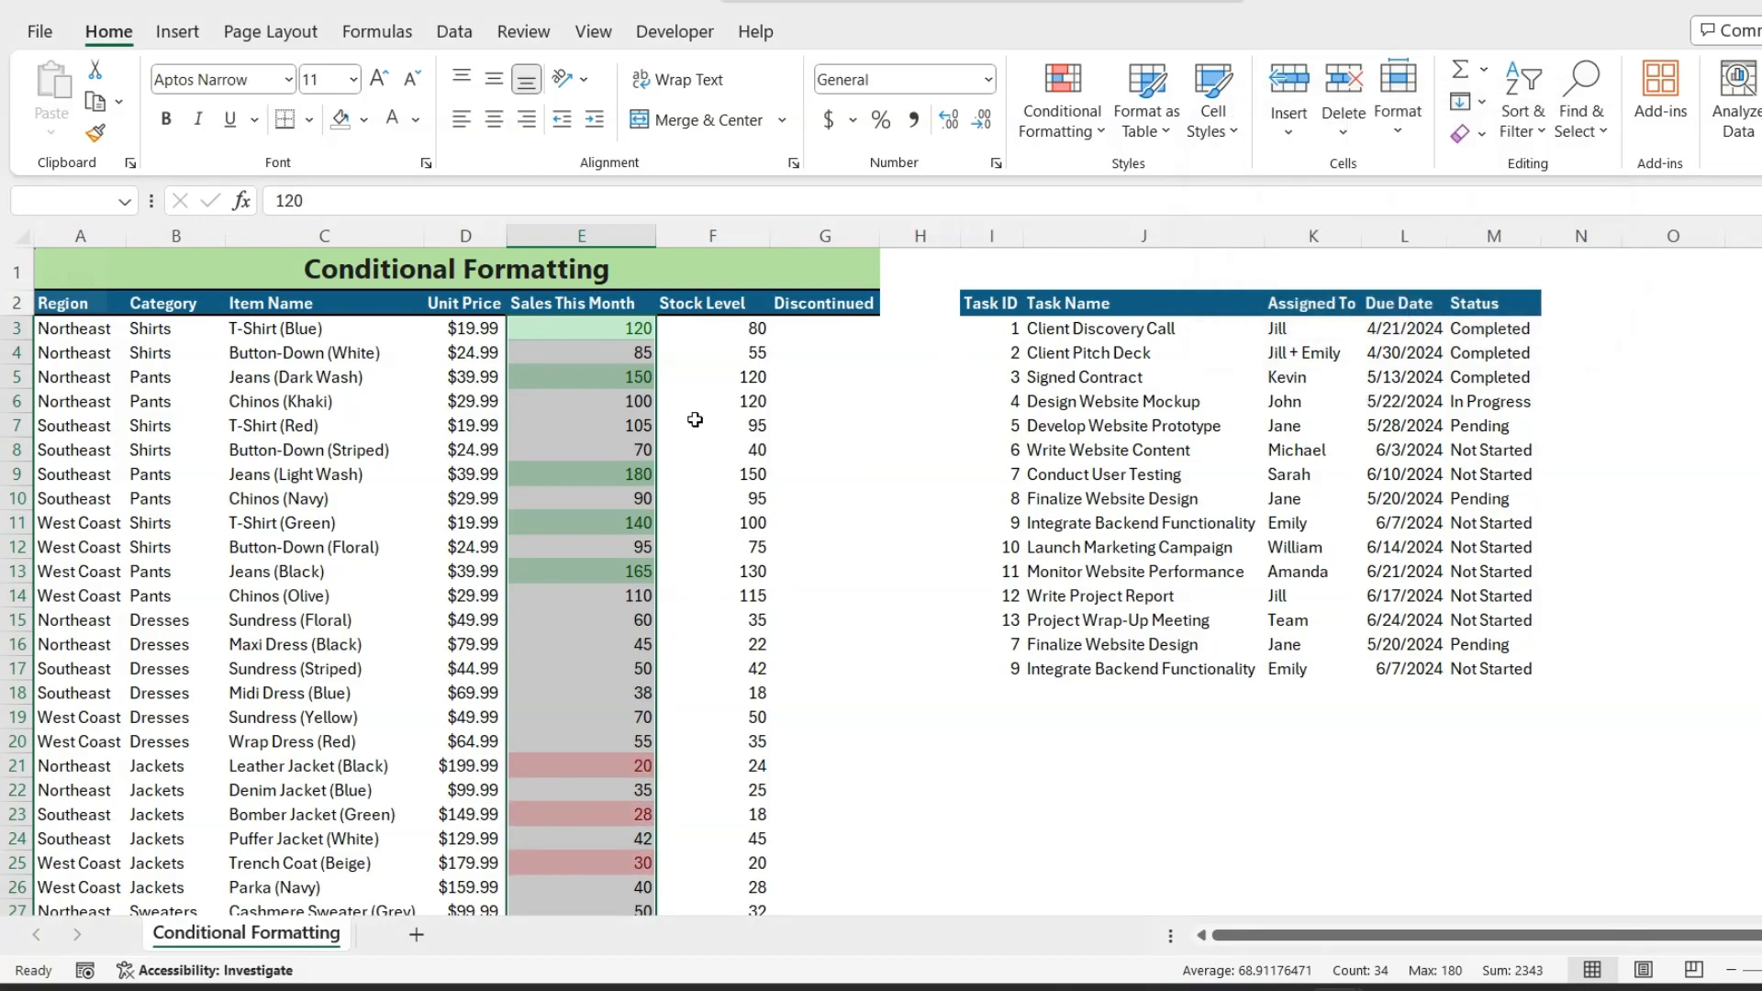
scroll(674, 606, down, 1)
scroll(675, 578, up, 1)
- Clear the top 5 and bottom 5 rules by removing conditional formatting from the entire sheet
click(1092, 128)
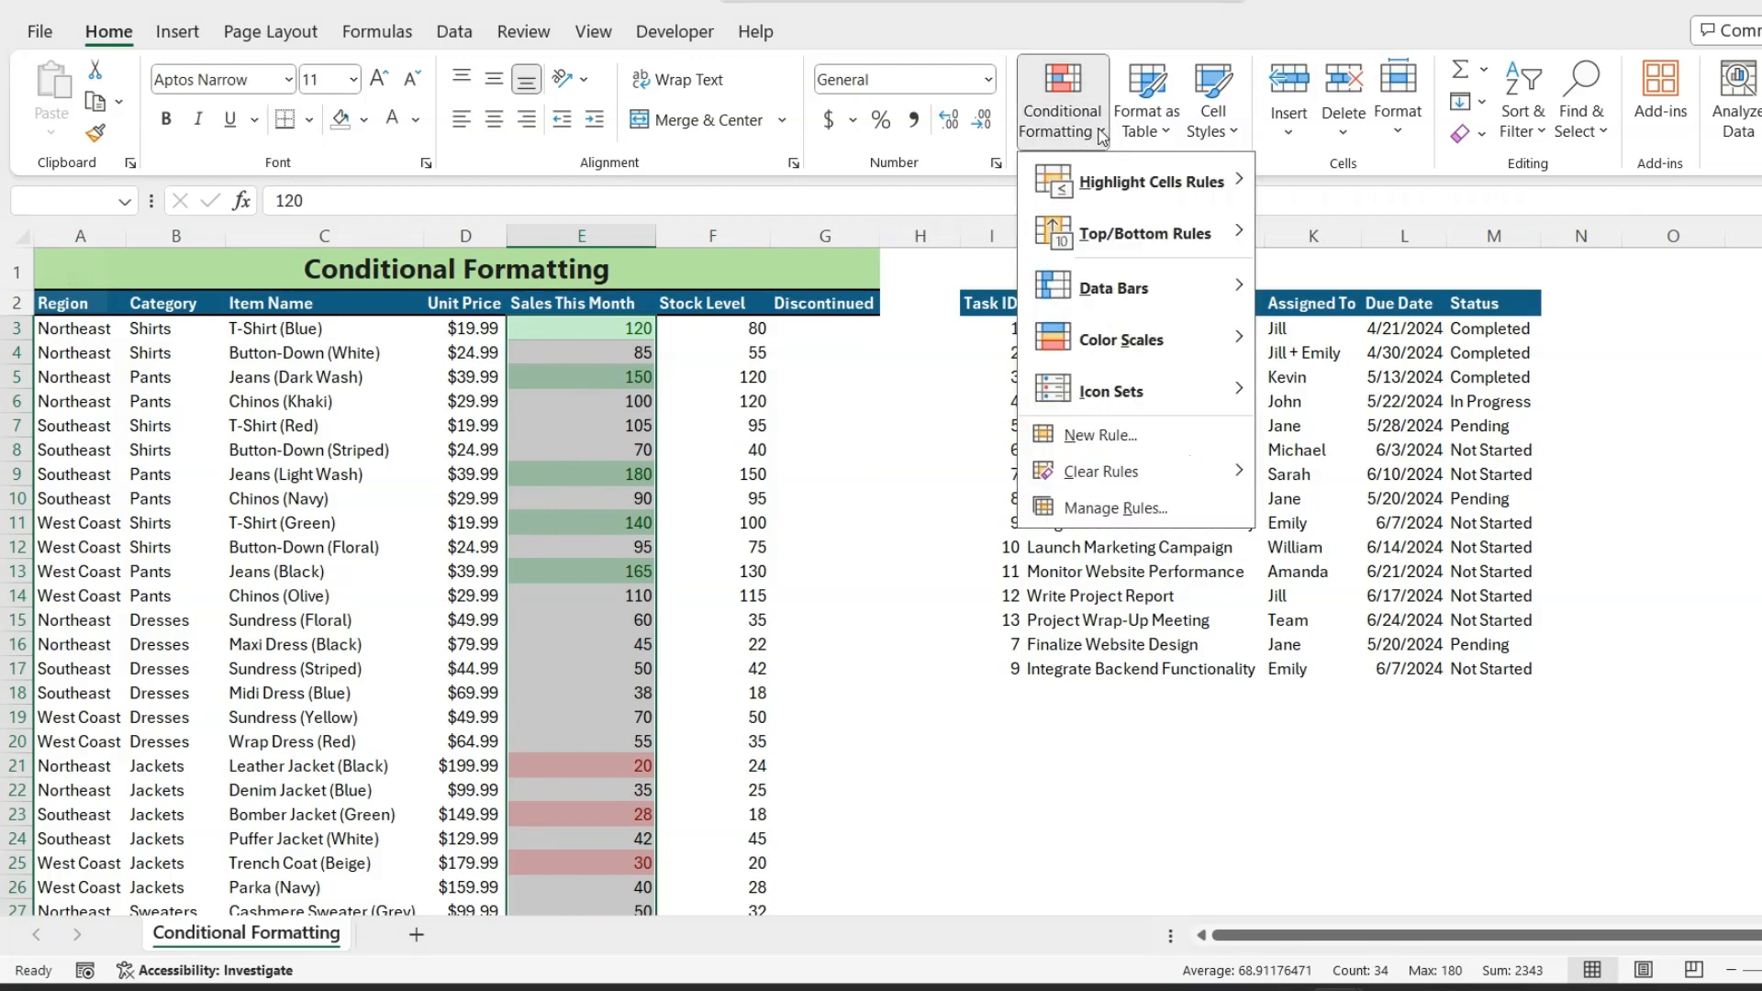
mouse_move(1171, 247)
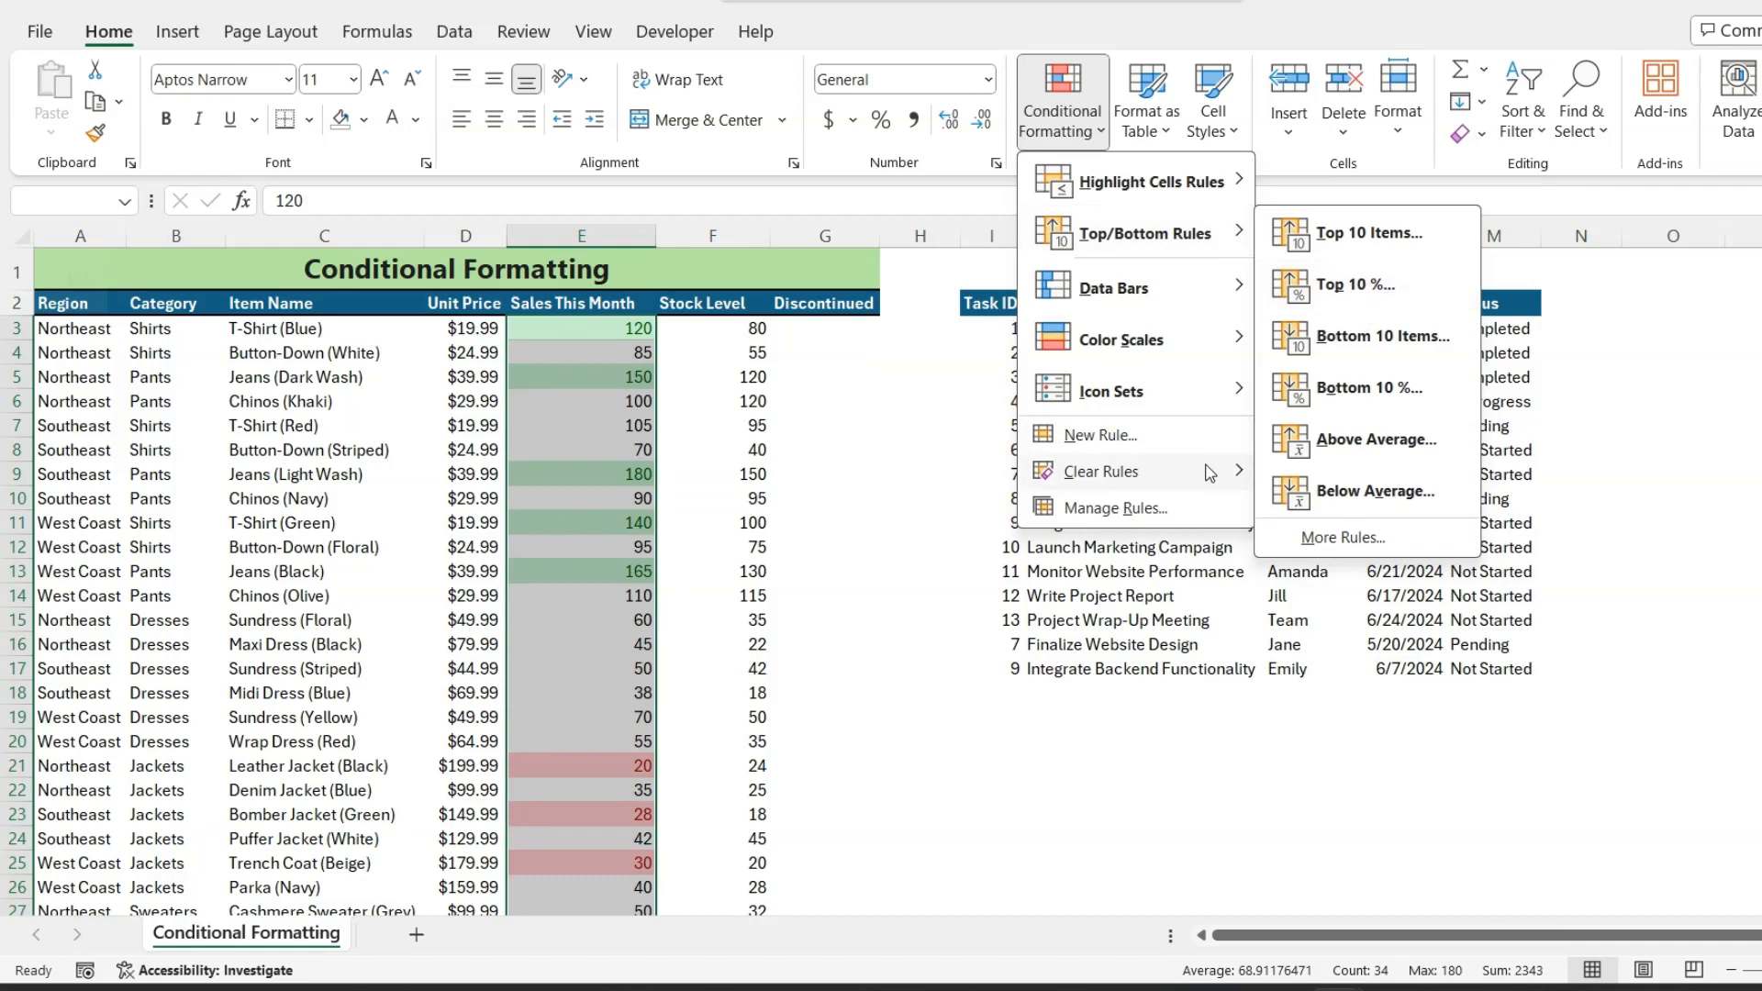
mouse_move(1199, 470)
click(1384, 496)
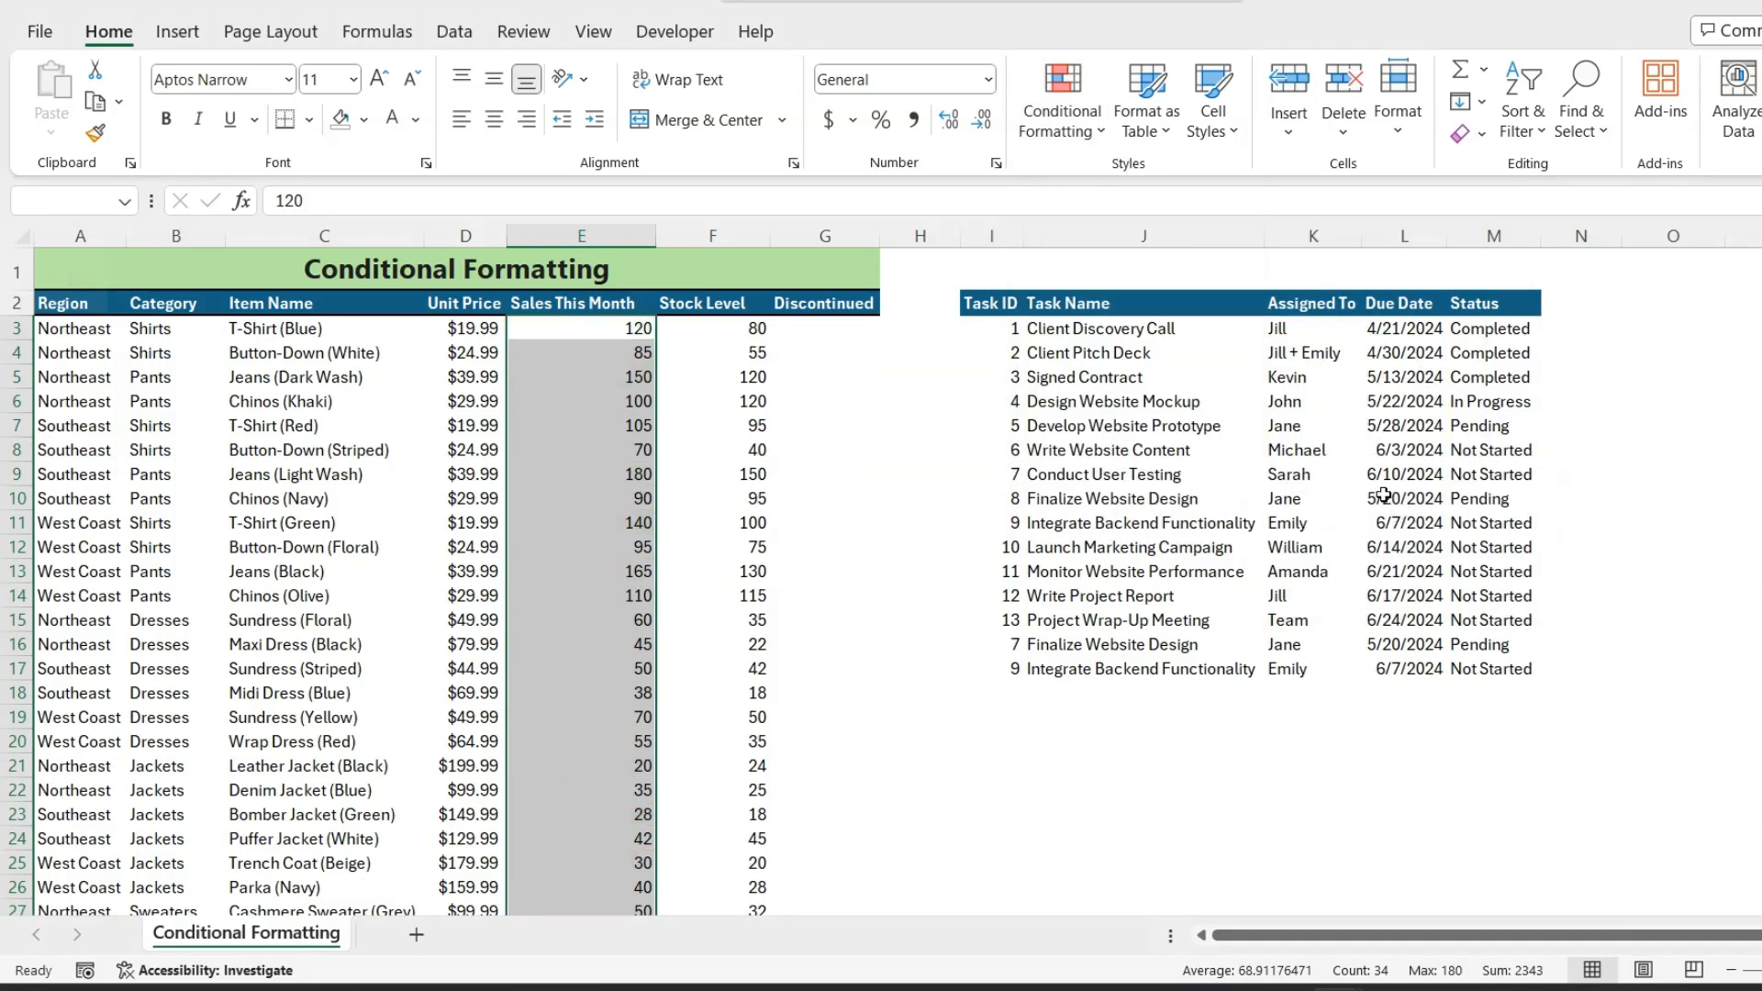
- Add a Top 10% rule to the Sales This Month values with Green Fill with Dark Green Text
click(1096, 128)
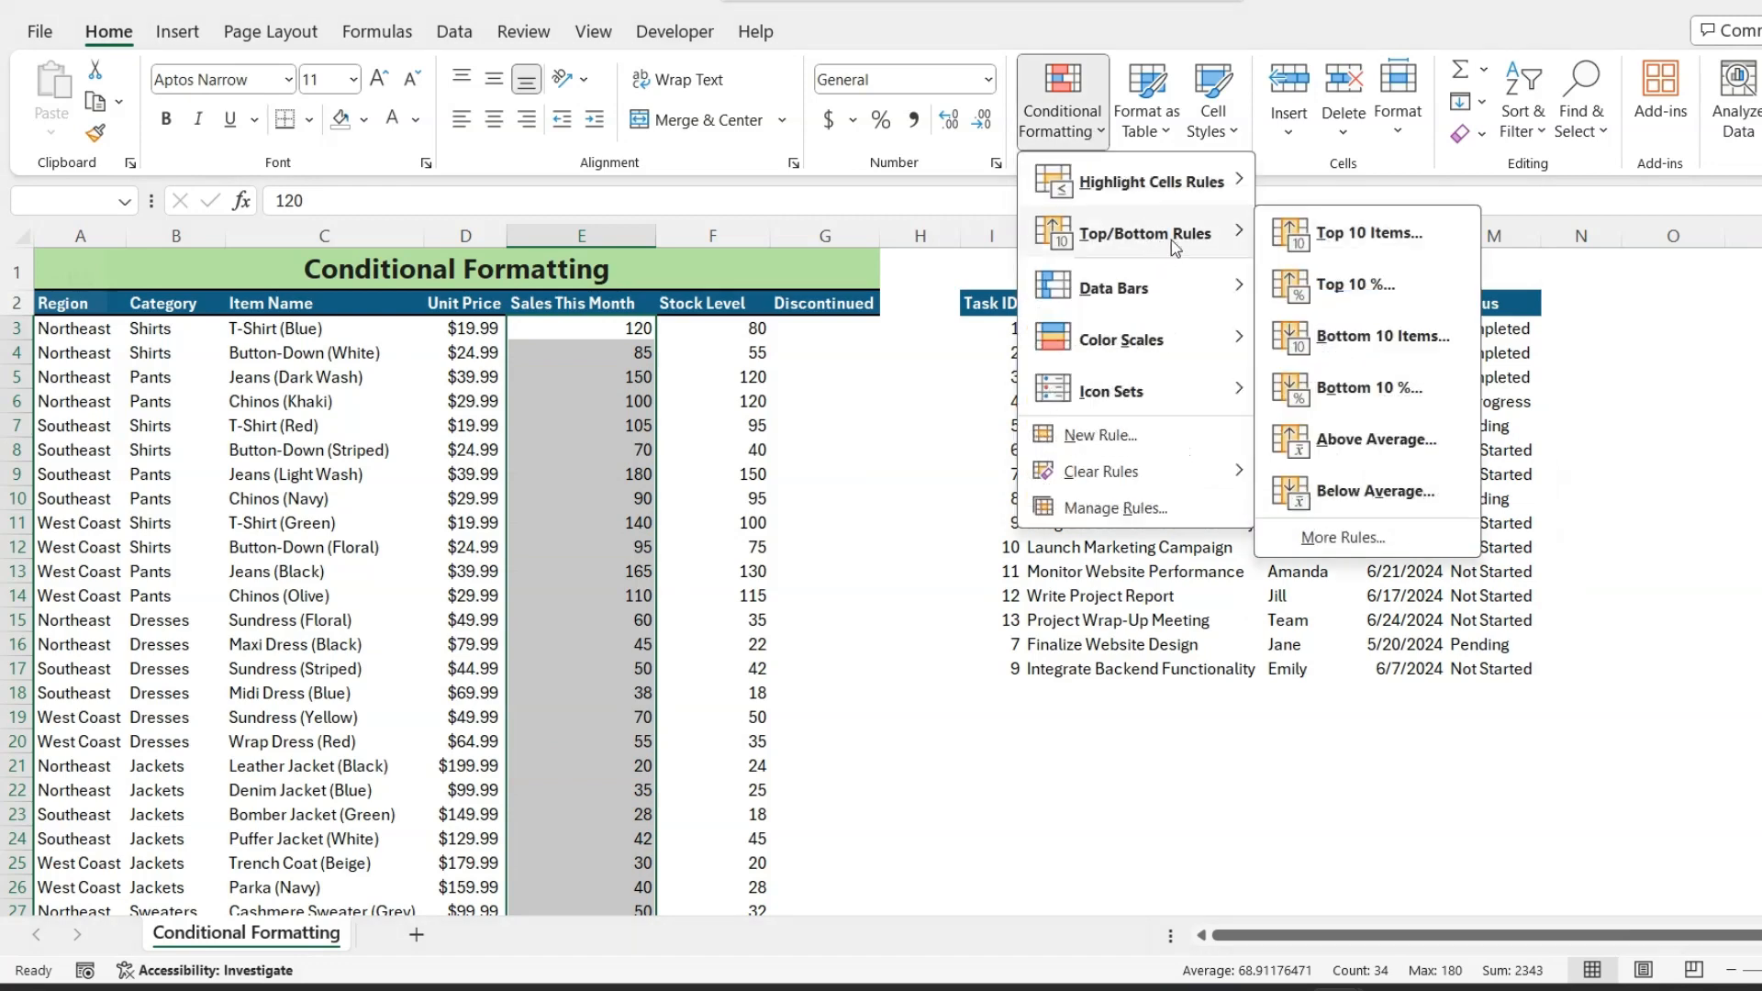
click(1366, 289)
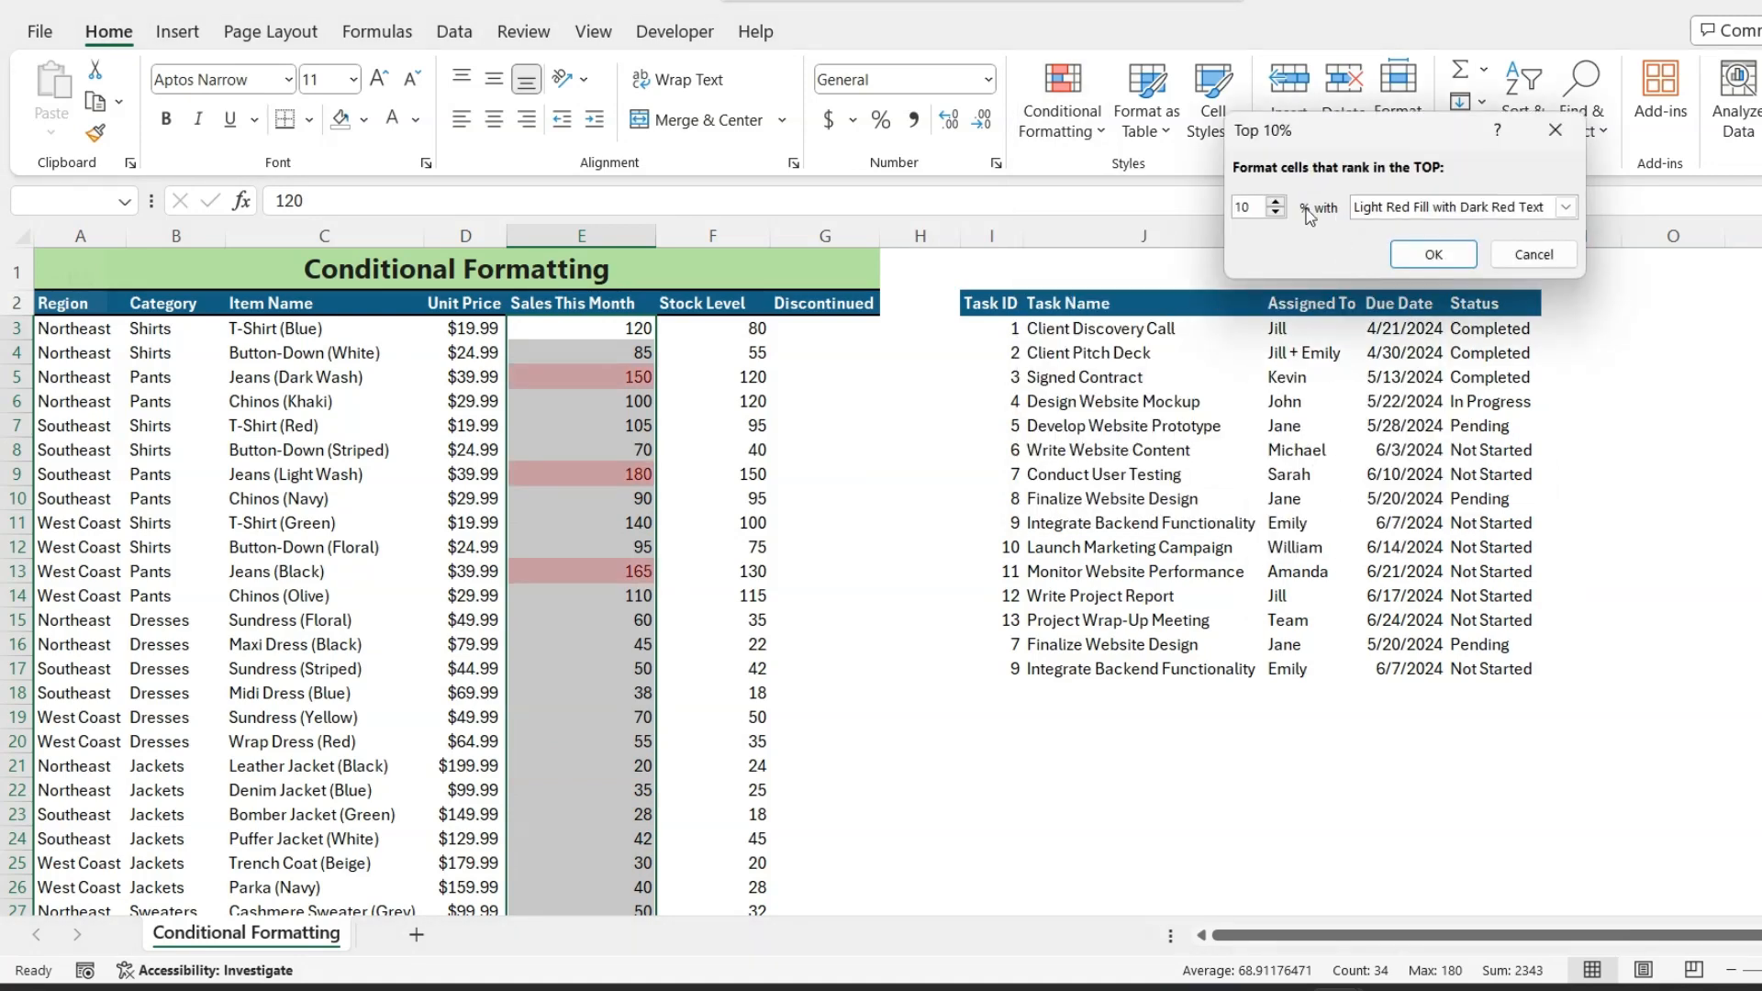
click(1564, 208)
click(1504, 260)
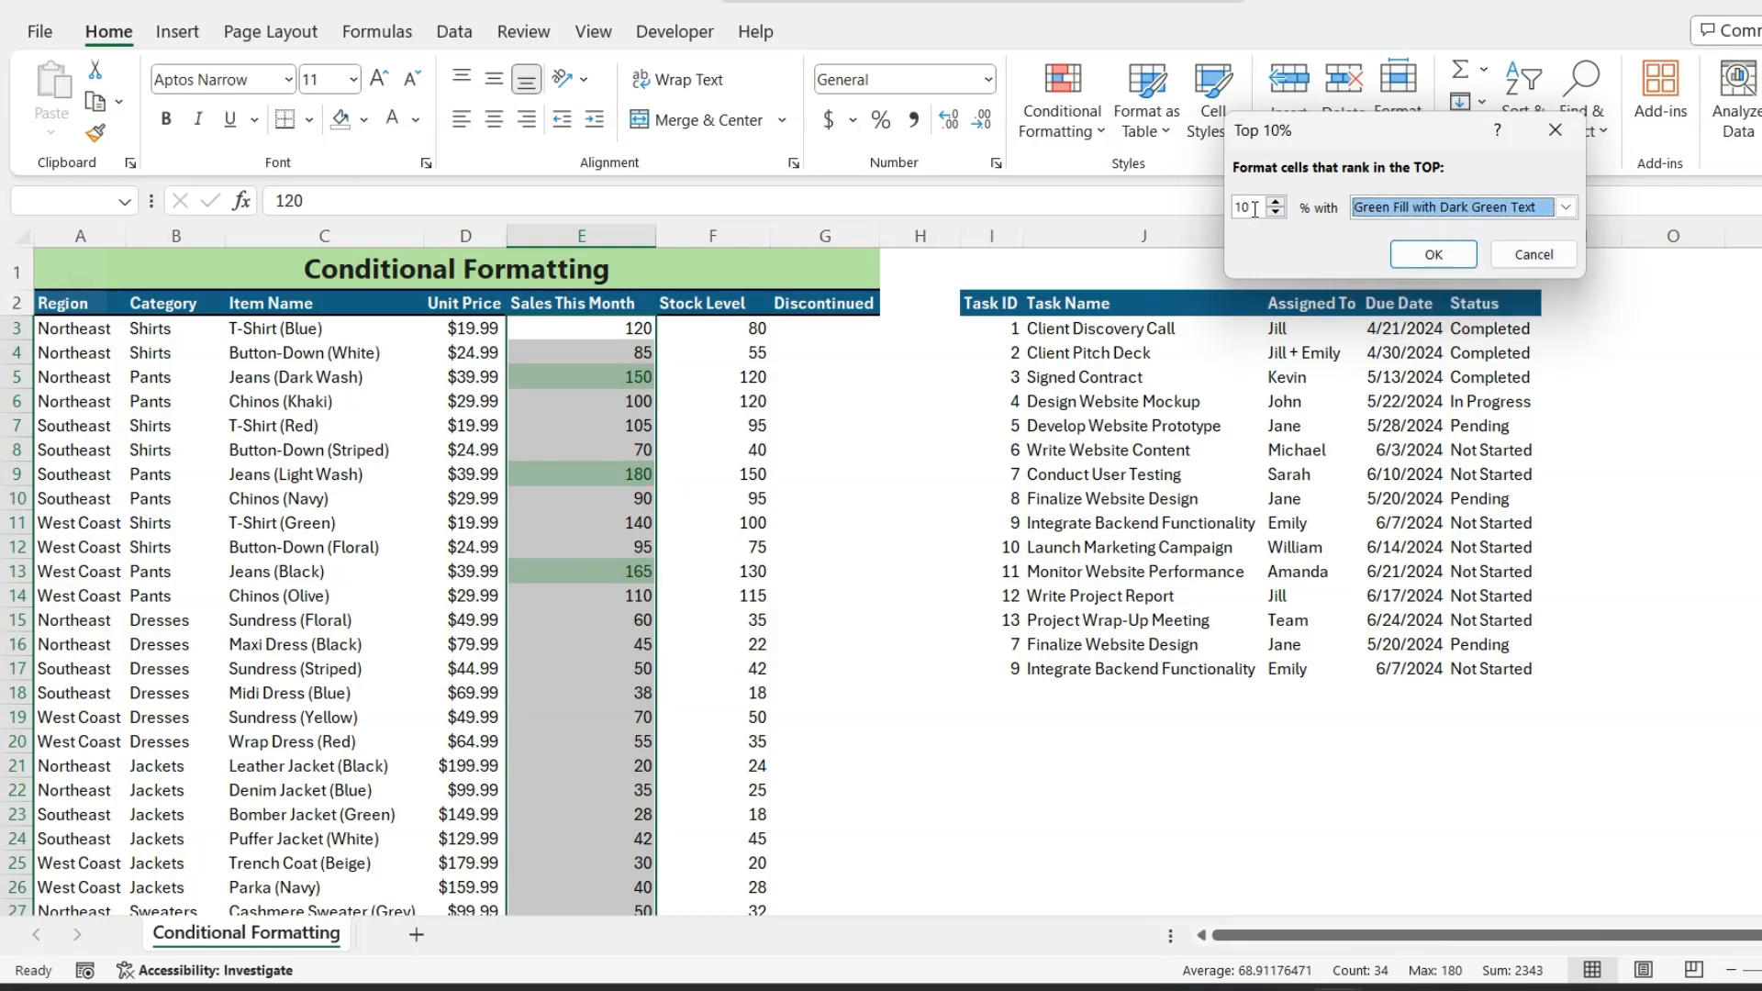
click(1432, 254)
- Add a Bottom 10% rule to the Sales This Month values with Light Red Fill with Dark Red Text
click(1061, 120)
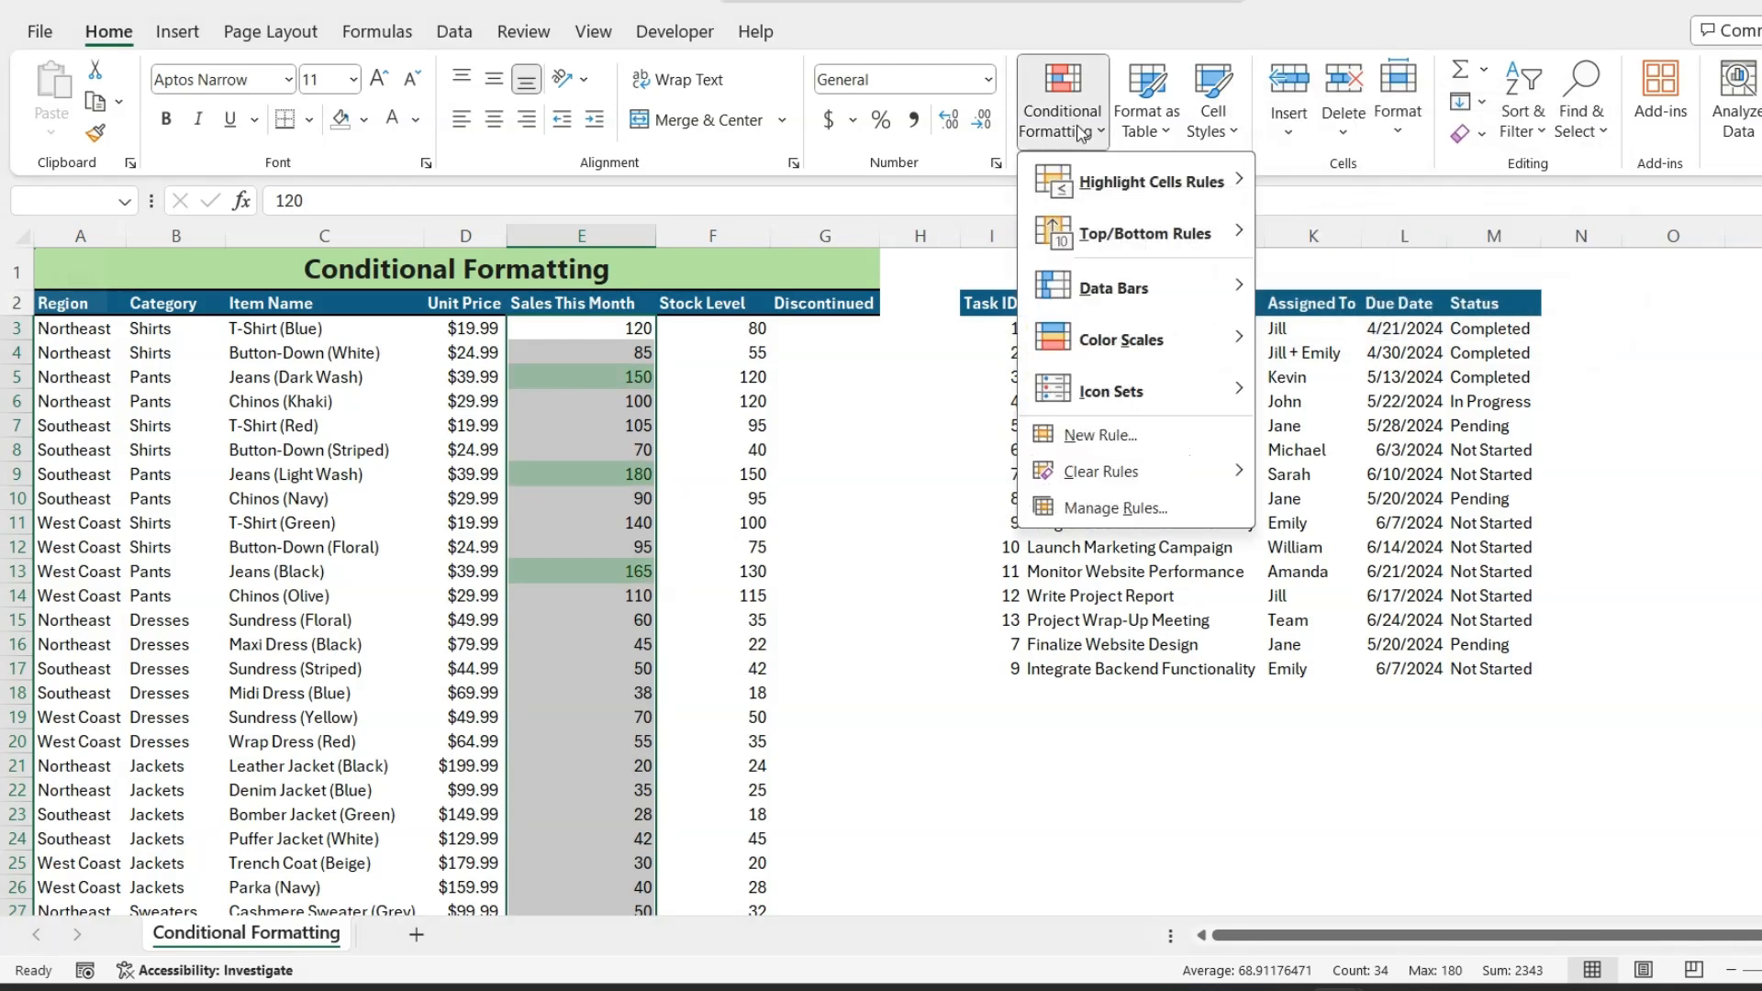
mouse_move(1133, 246)
click(1377, 388)
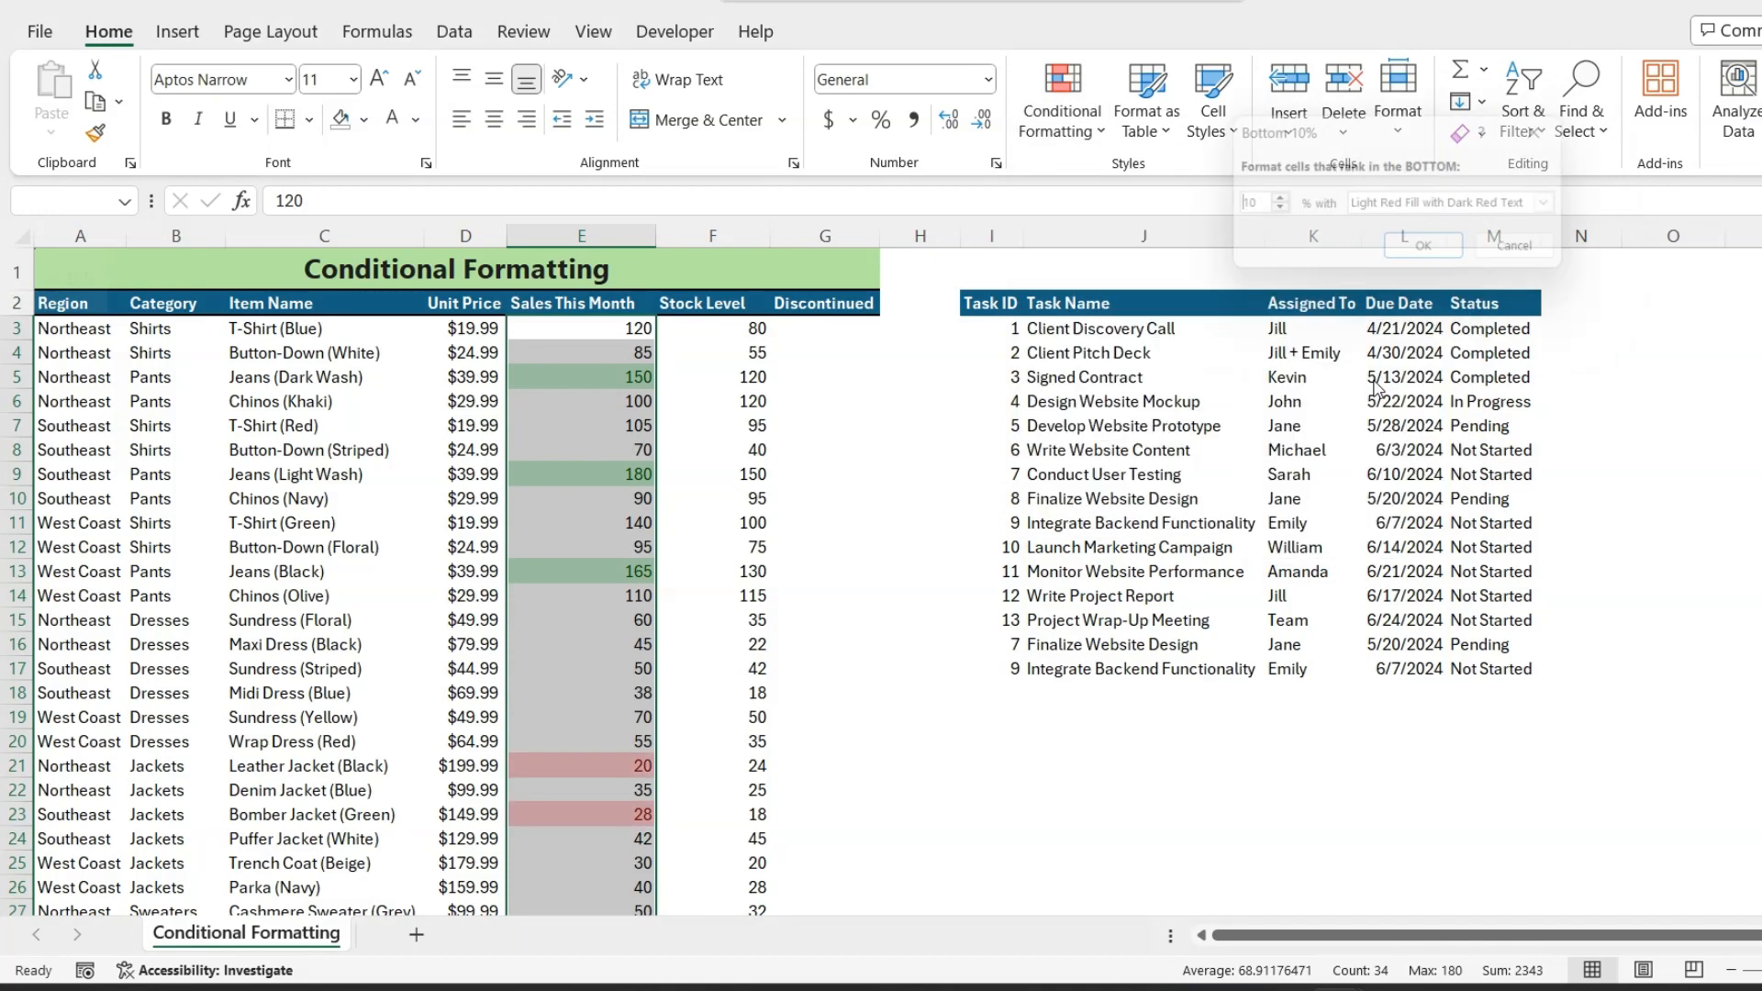
click(1435, 255)
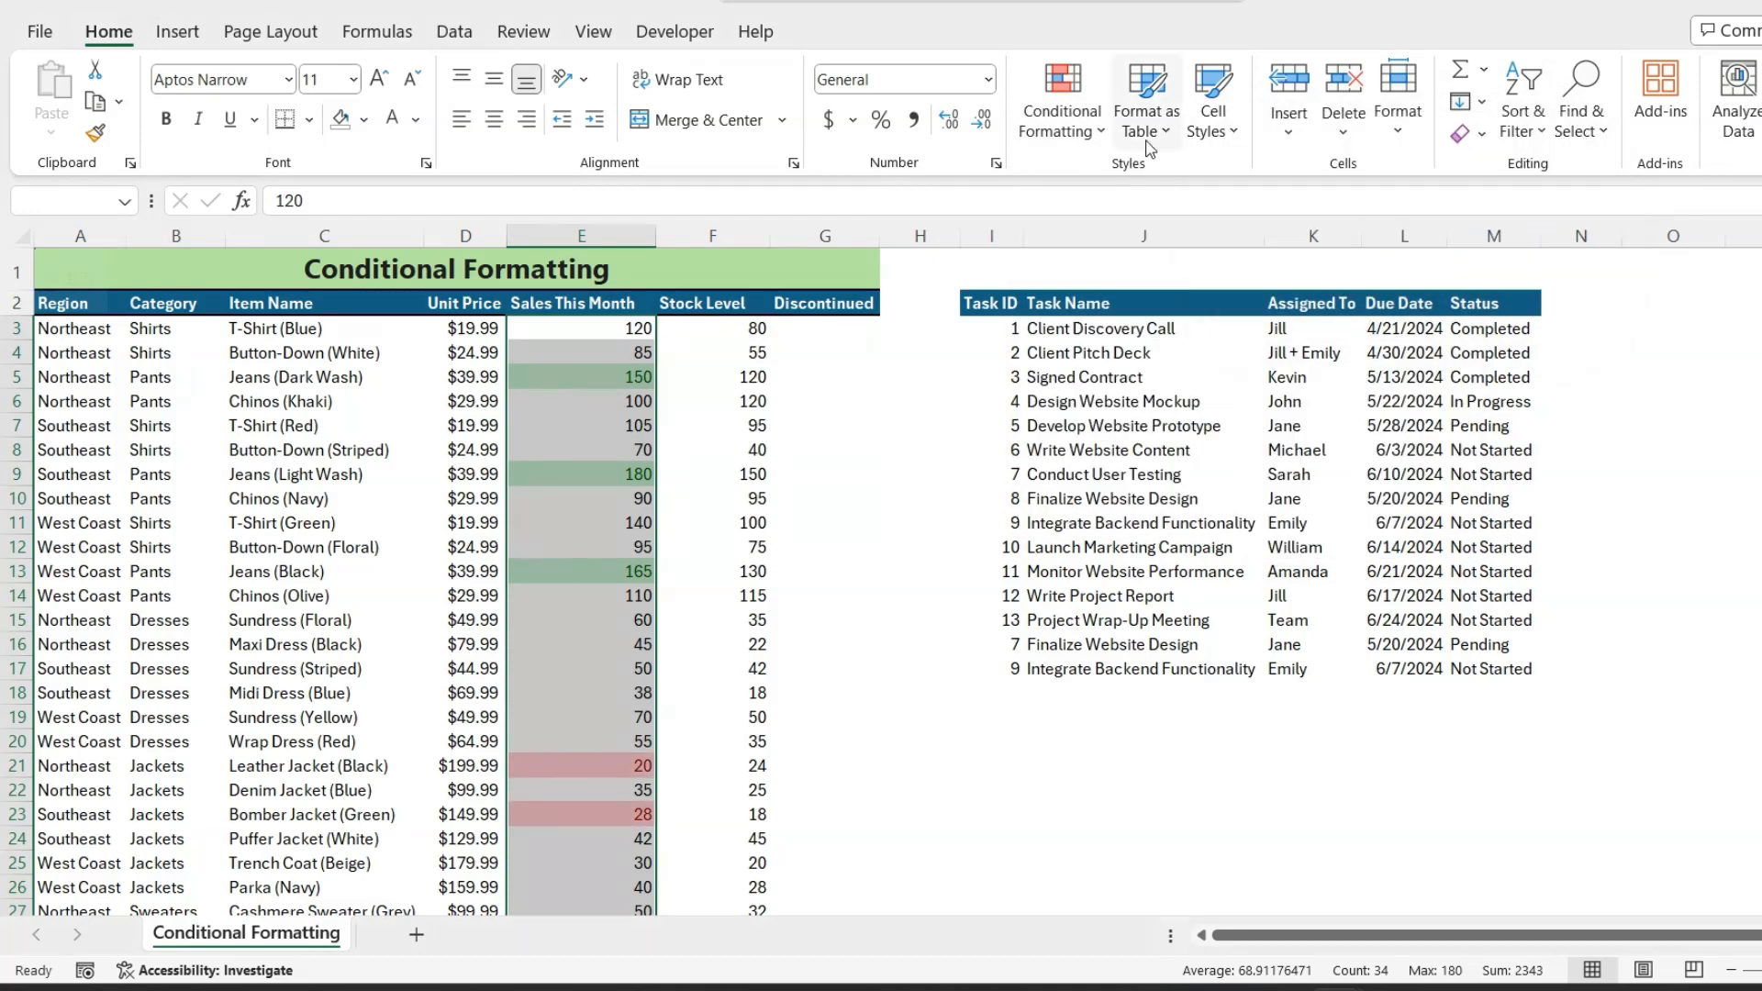
- Clear the Top 10% and Bottom 10% rules by removing conditional formatting from the entire sheet
click(1099, 130)
mouse_move(1158, 239)
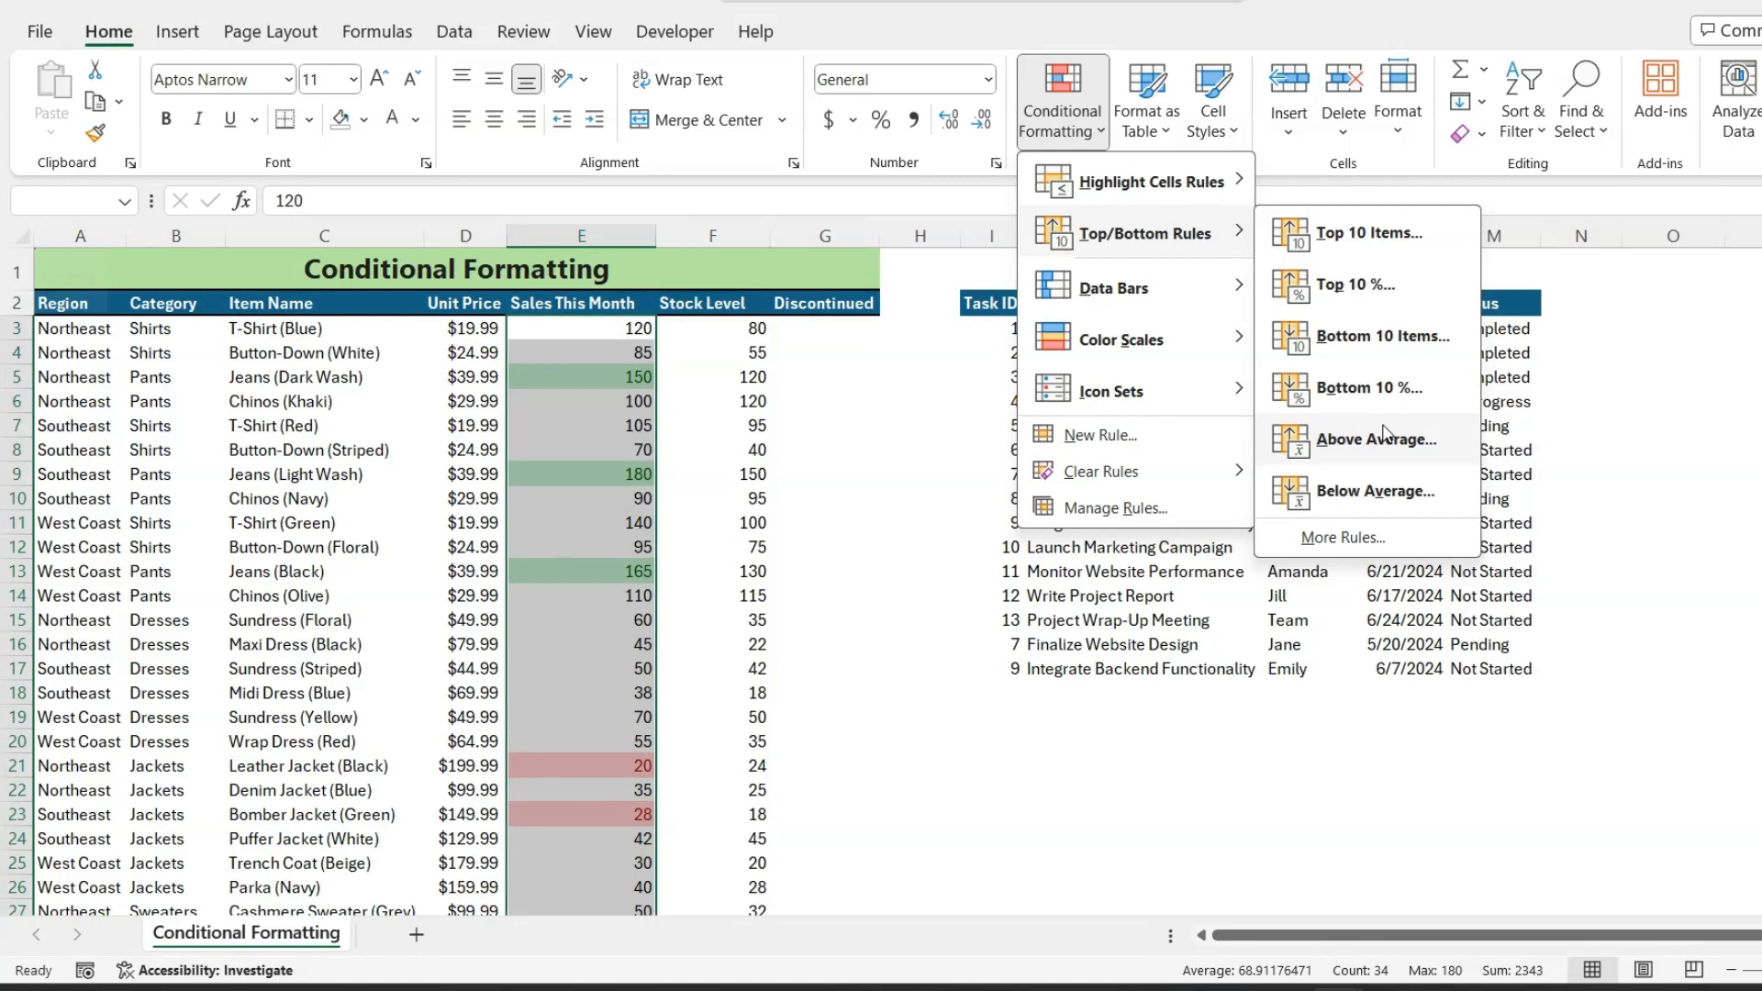
click(846, 444)
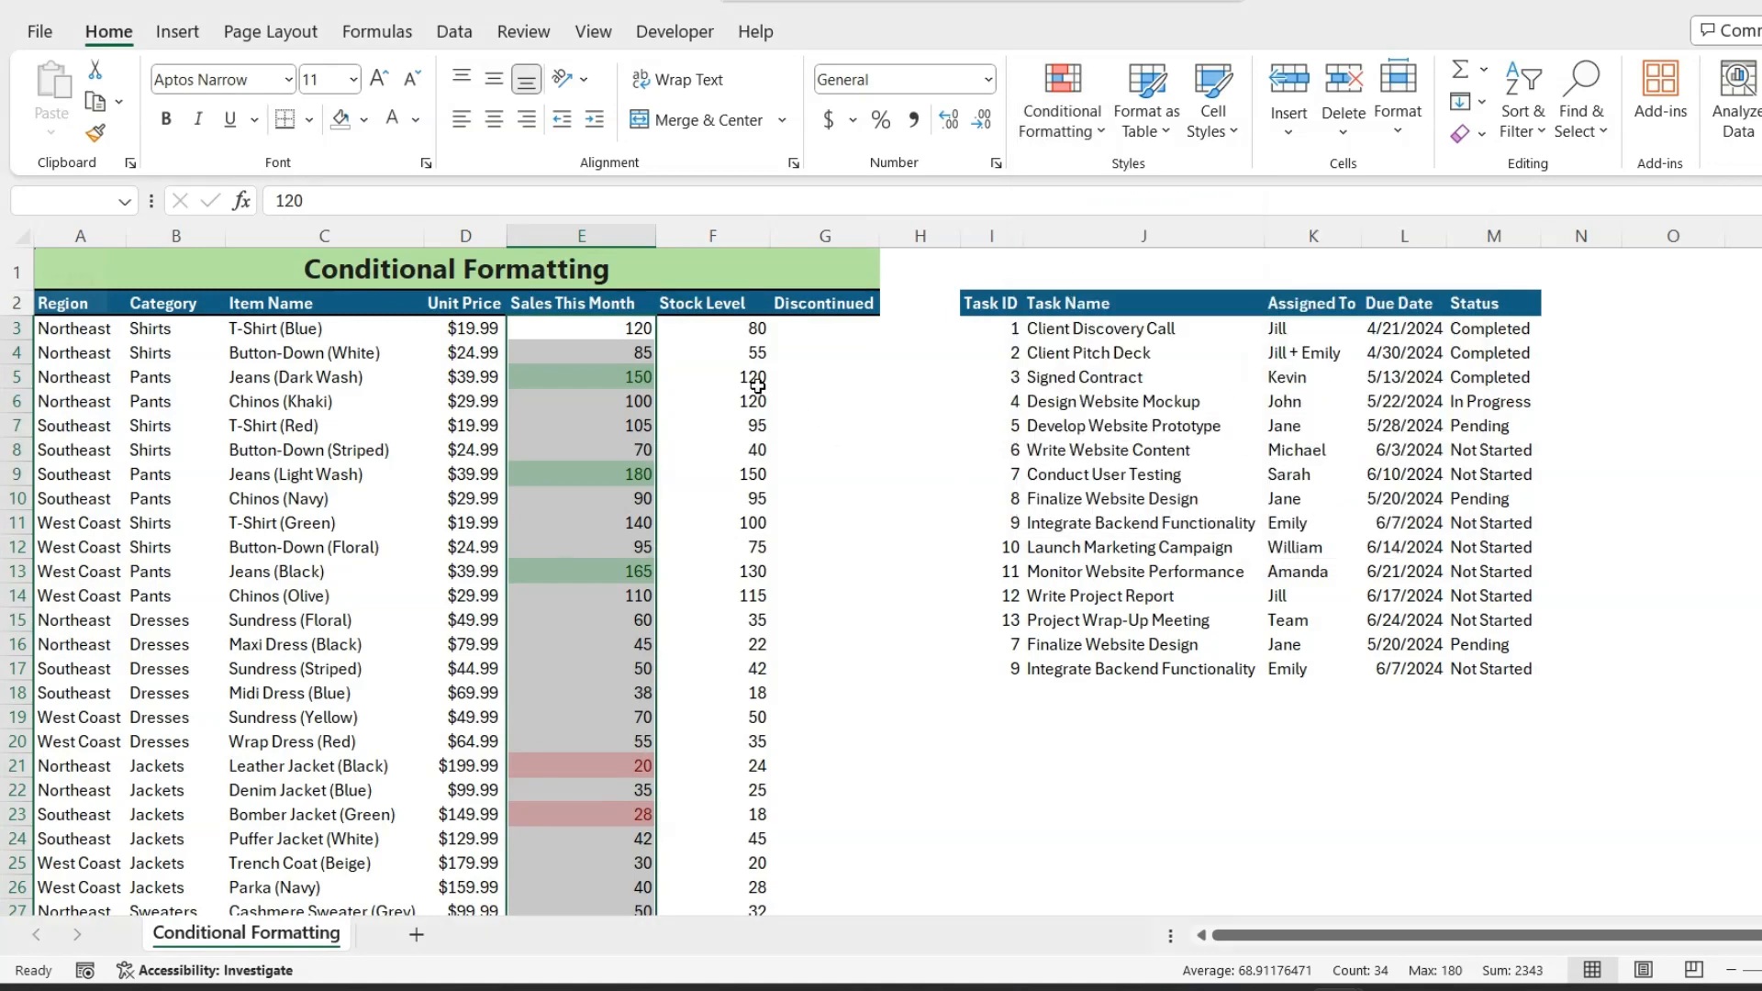
click(1062, 119)
mouse_move(1148, 470)
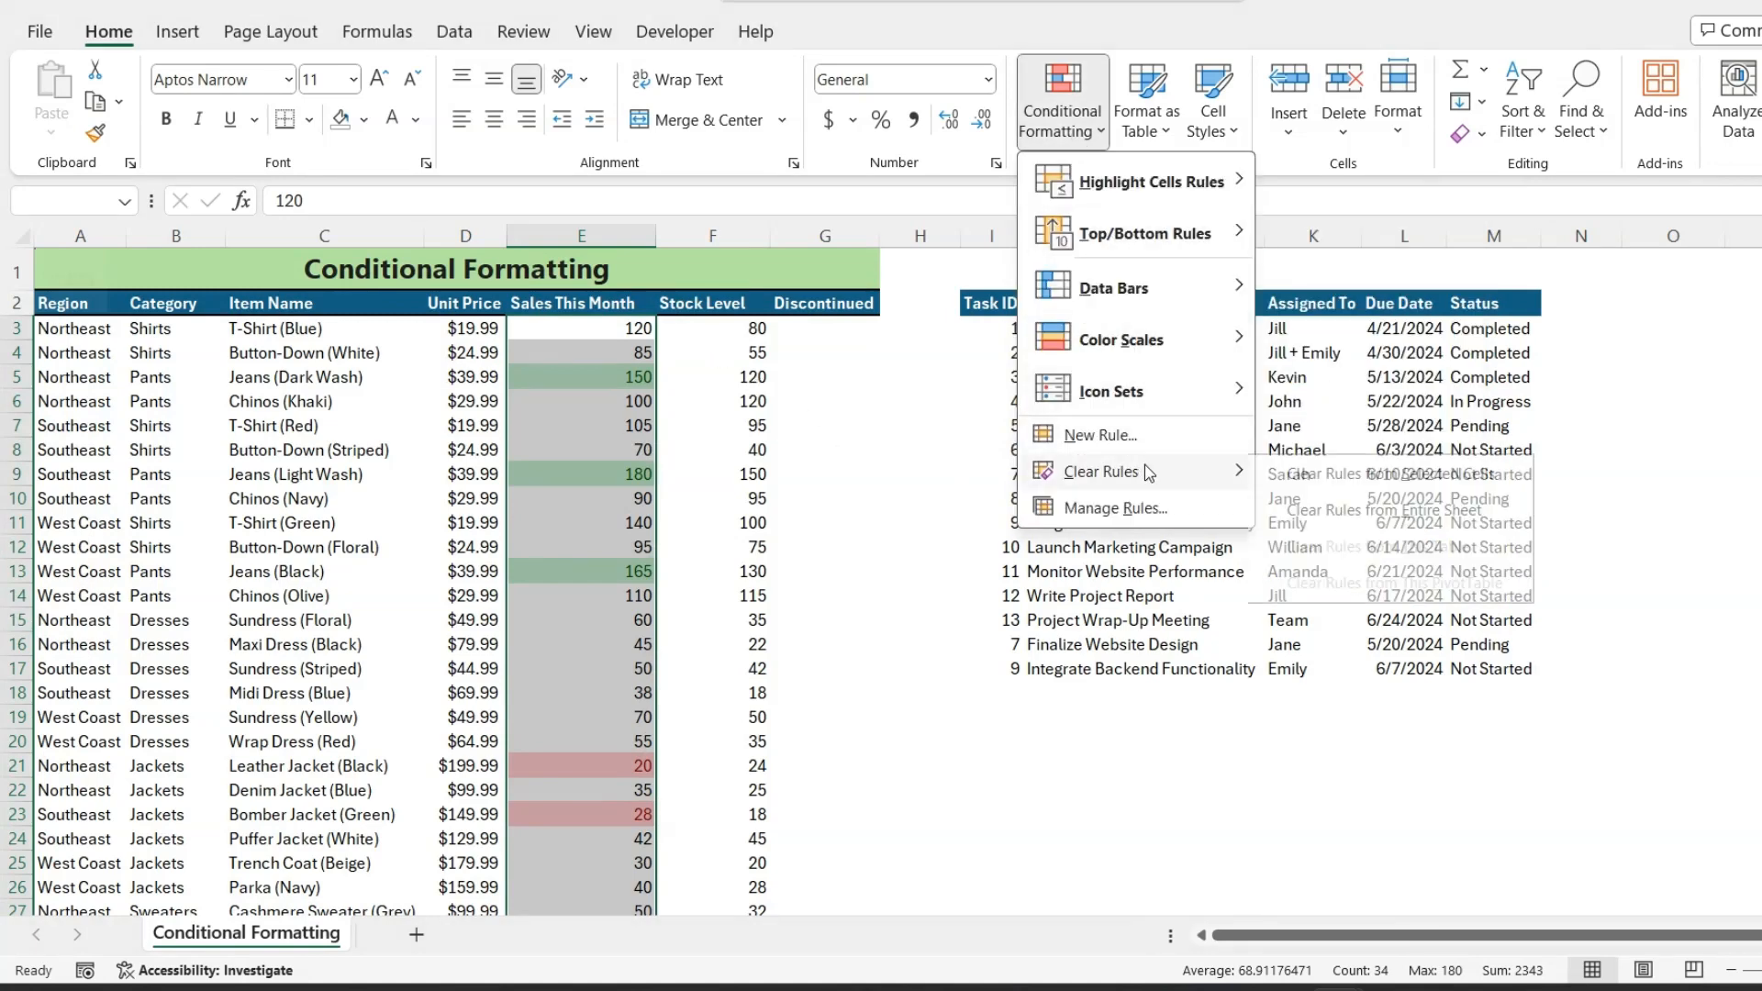
click(1372, 512)
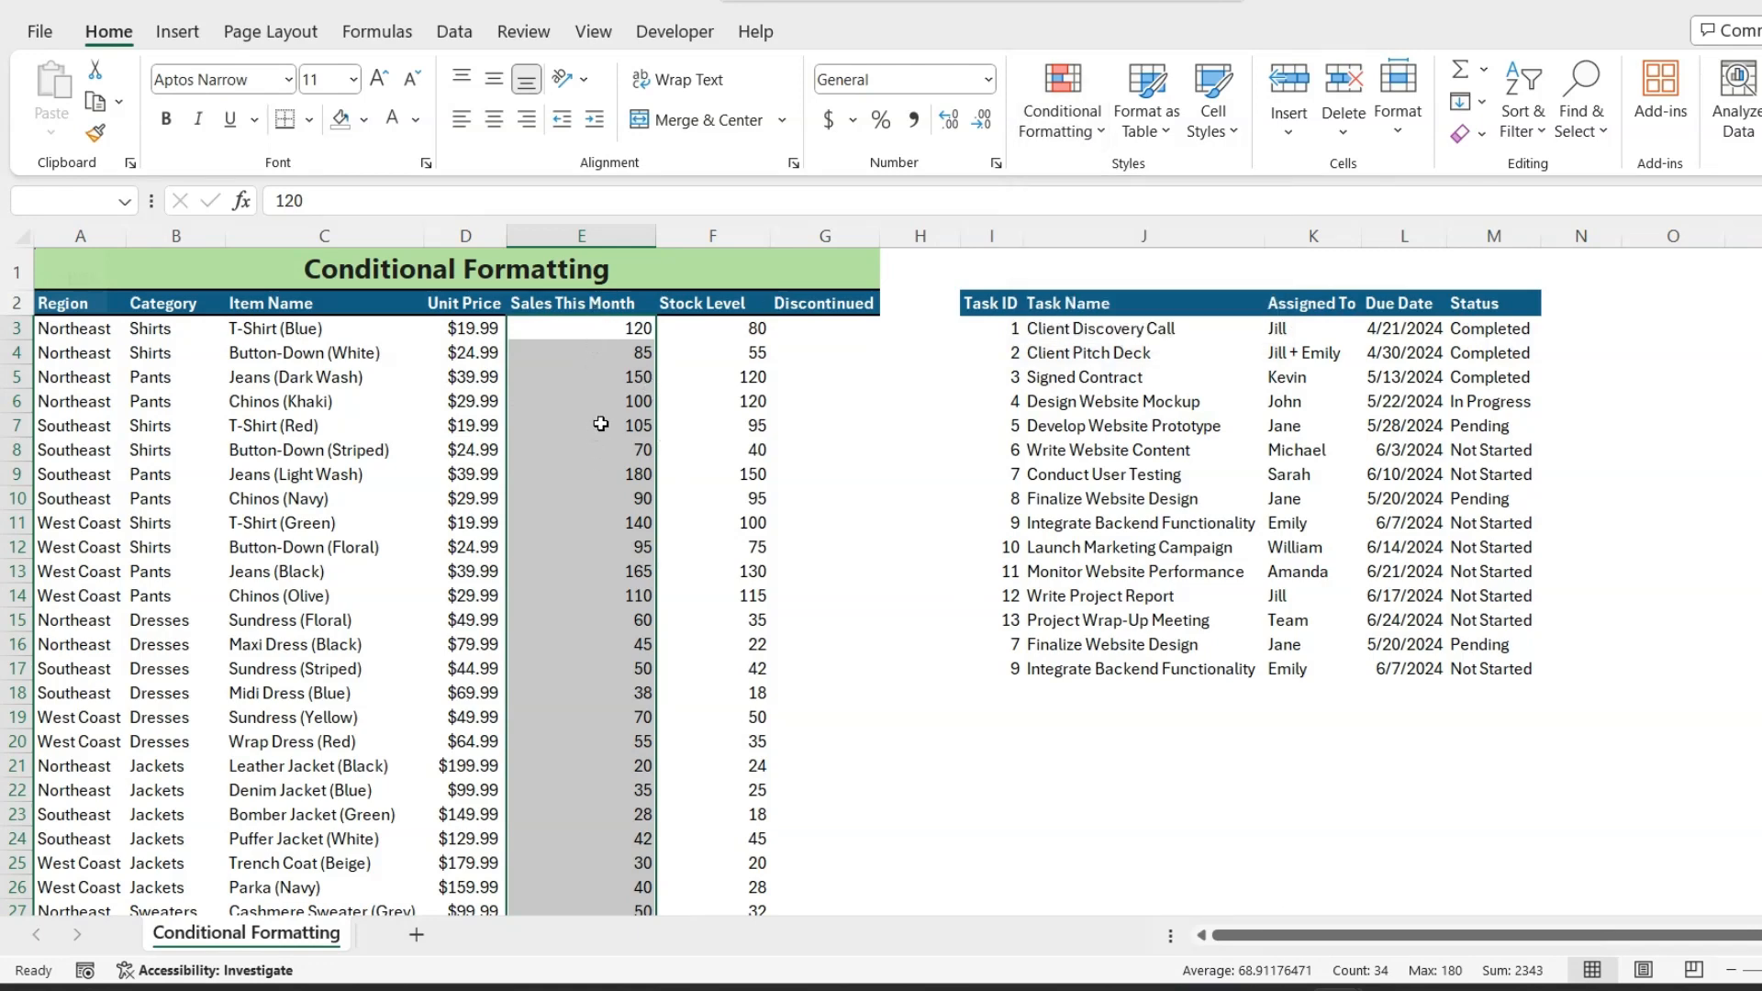
- Add an Above Average rule to the Sales This Month values with Green Fill with Dark Green Text
click(1062, 106)
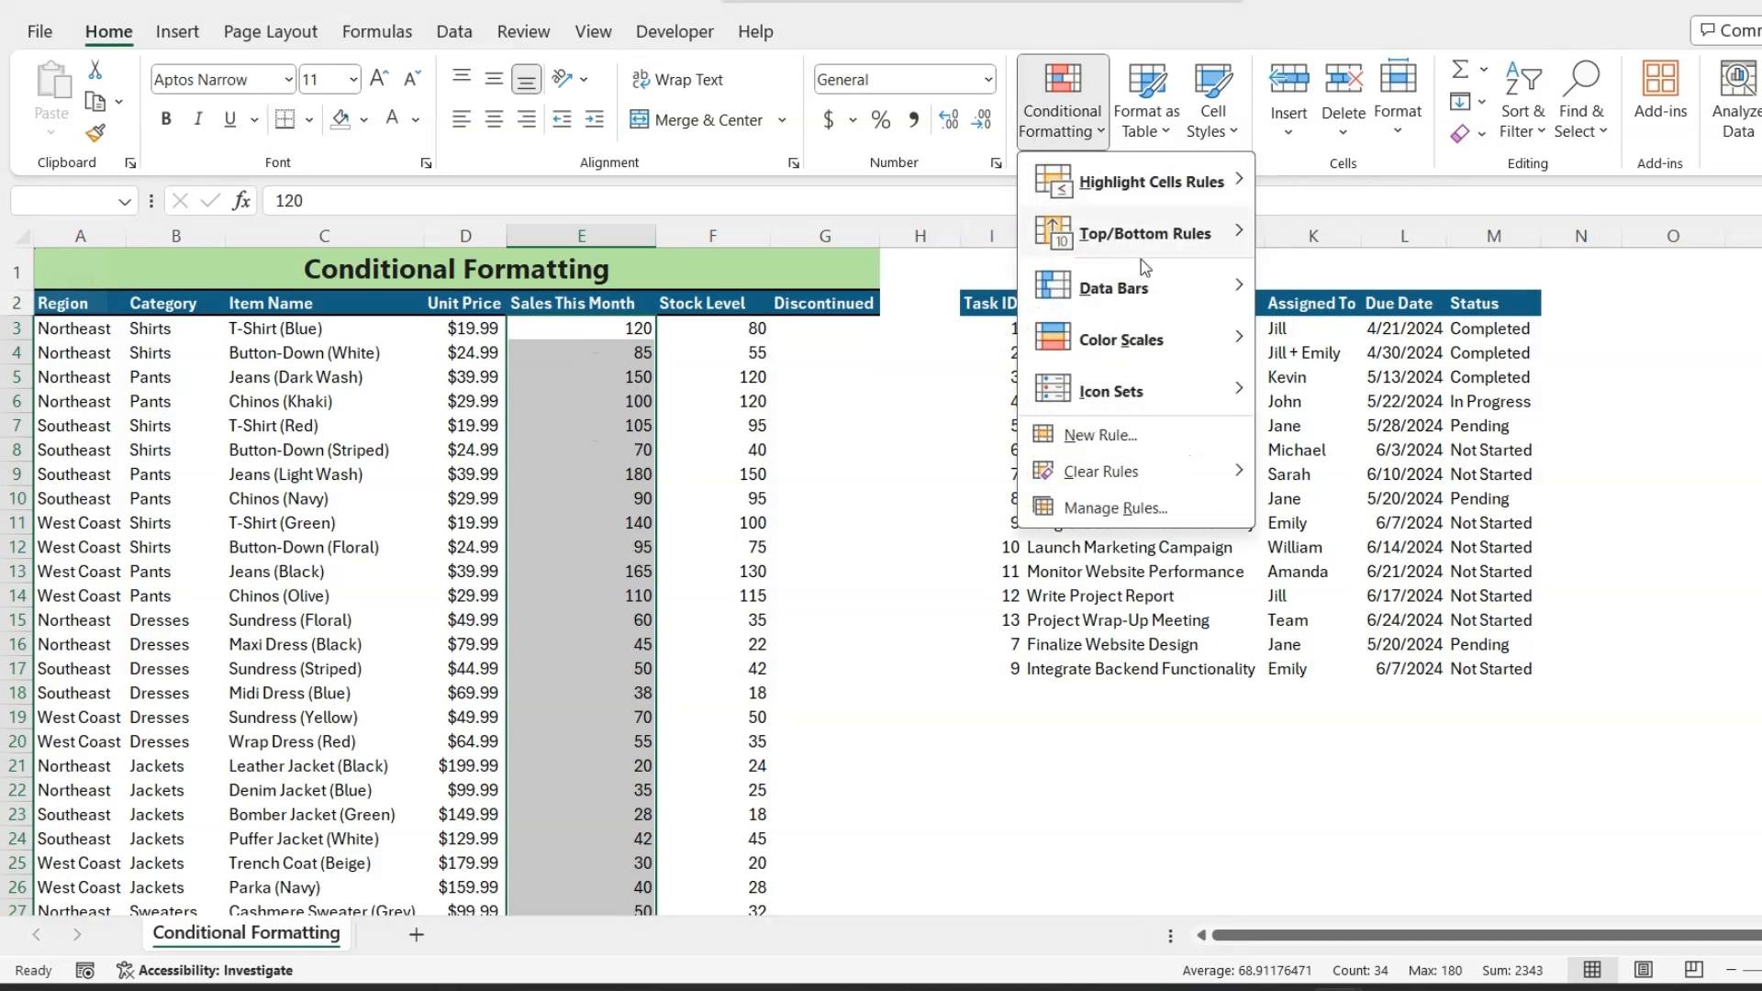
click(1375, 439)
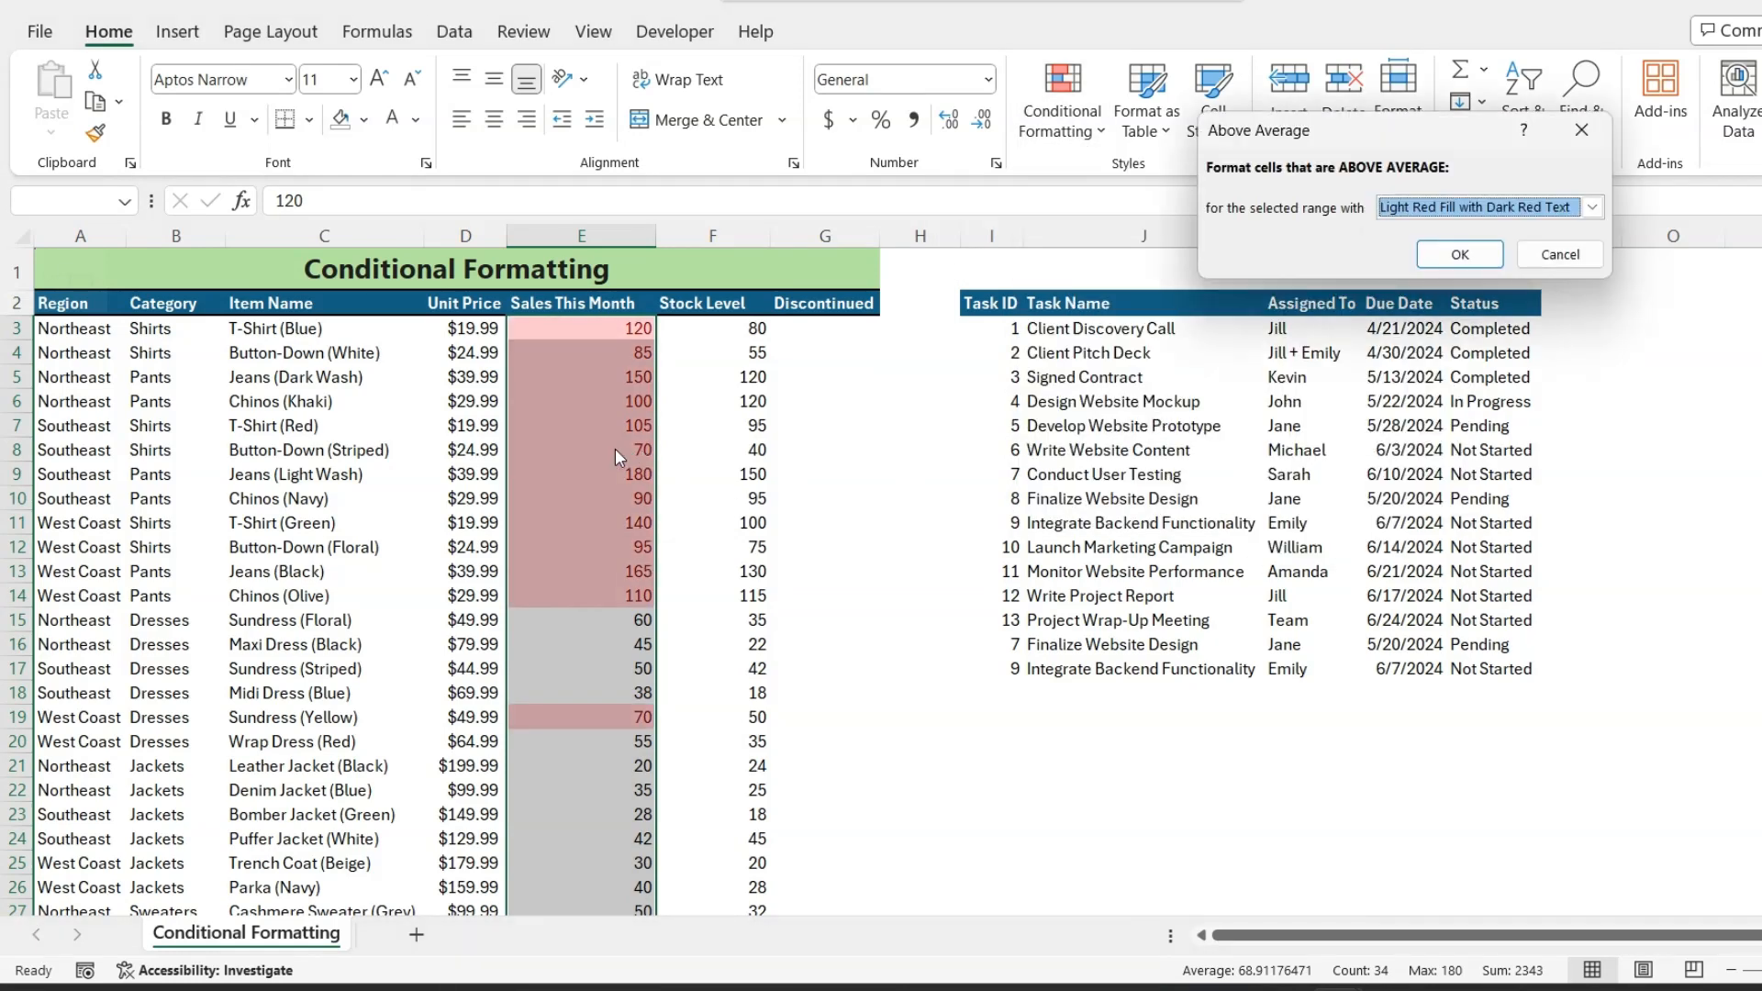
click(1592, 207)
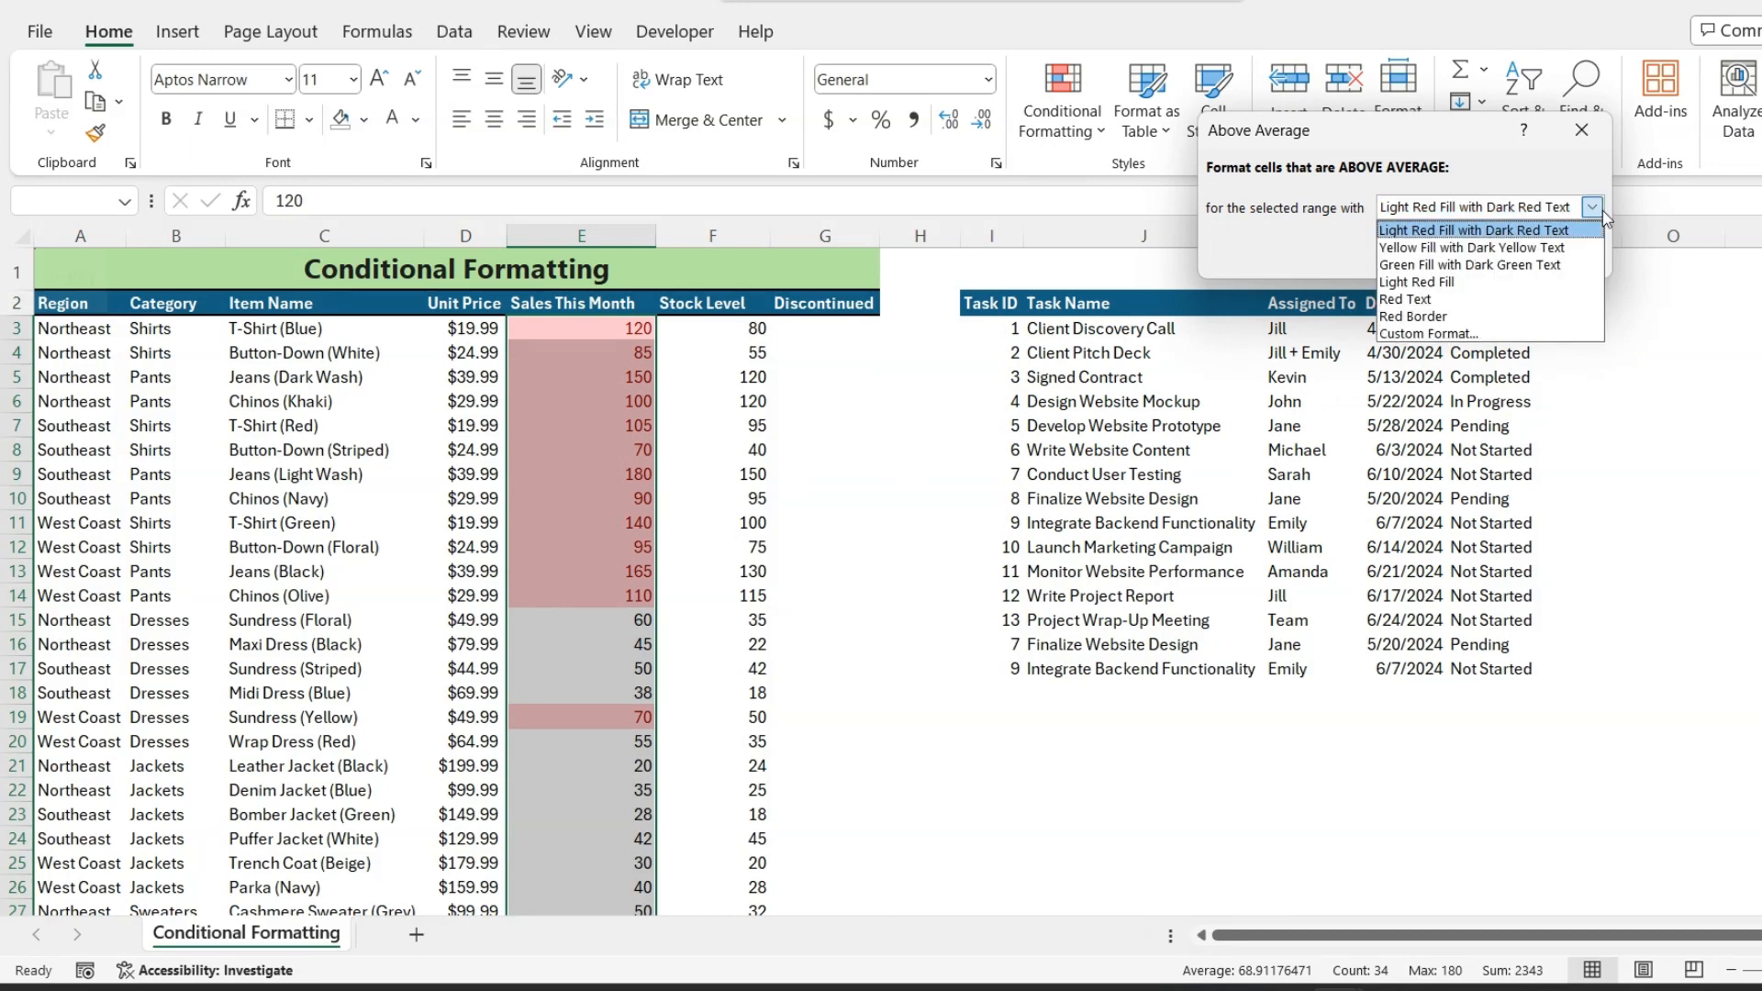
click(1539, 264)
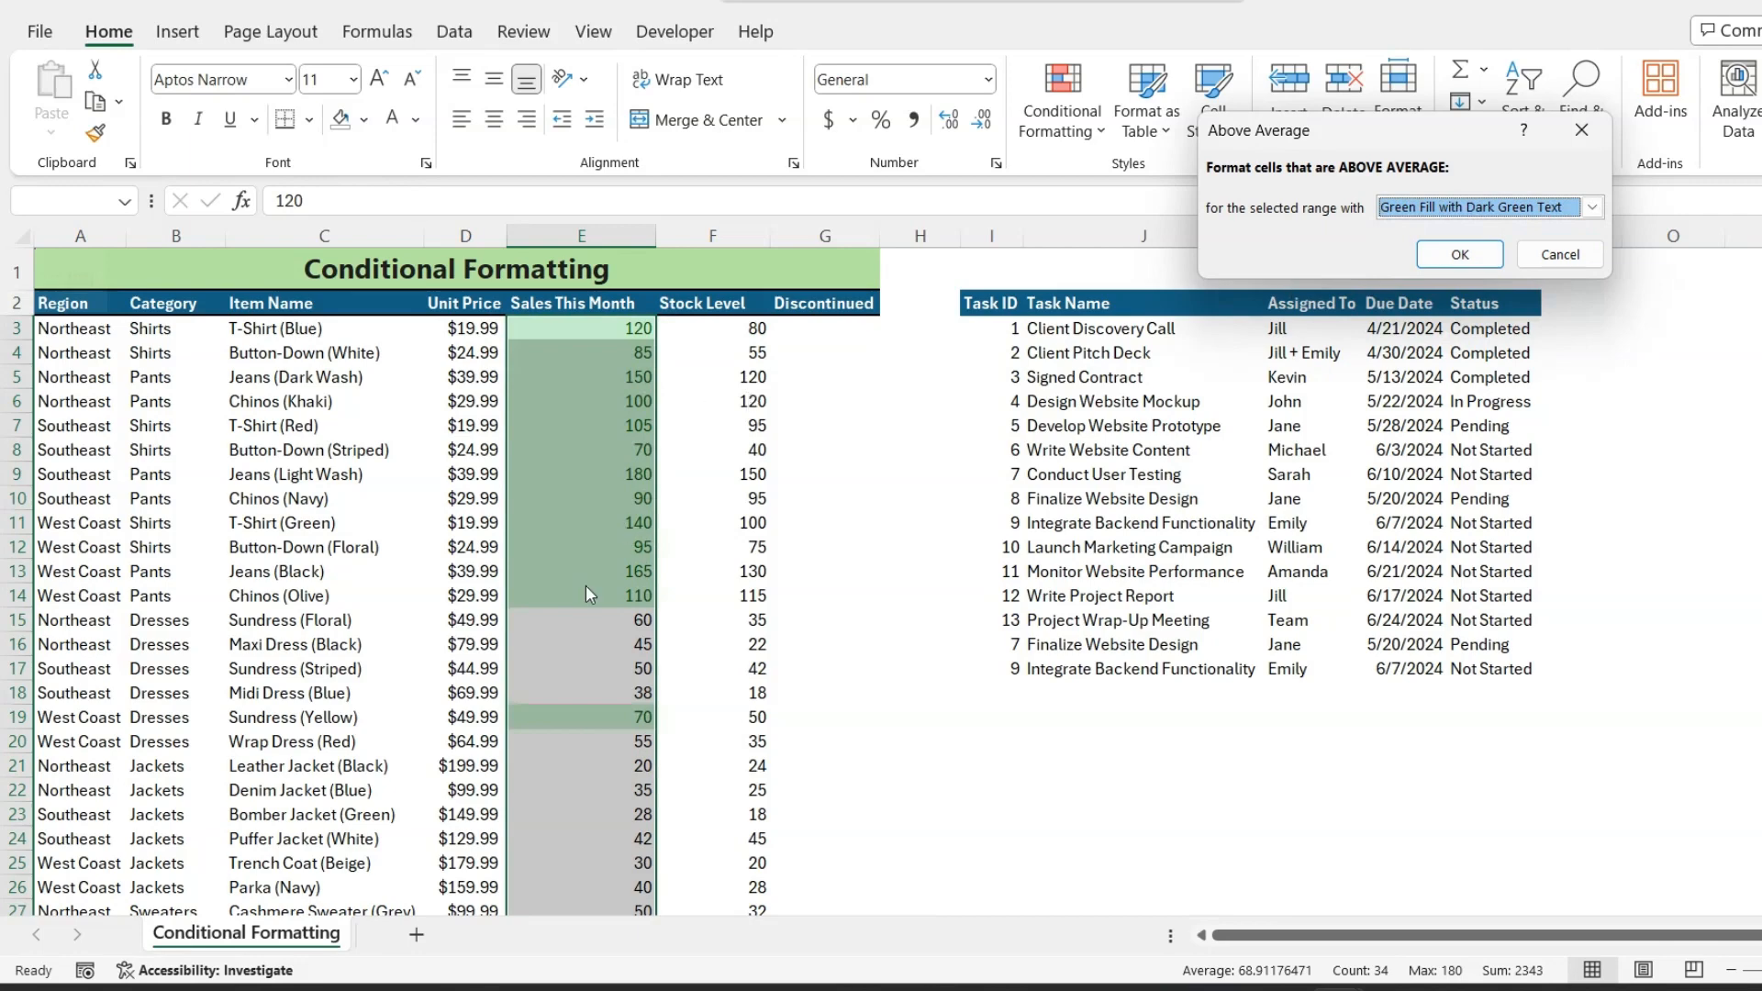
click(1460, 257)
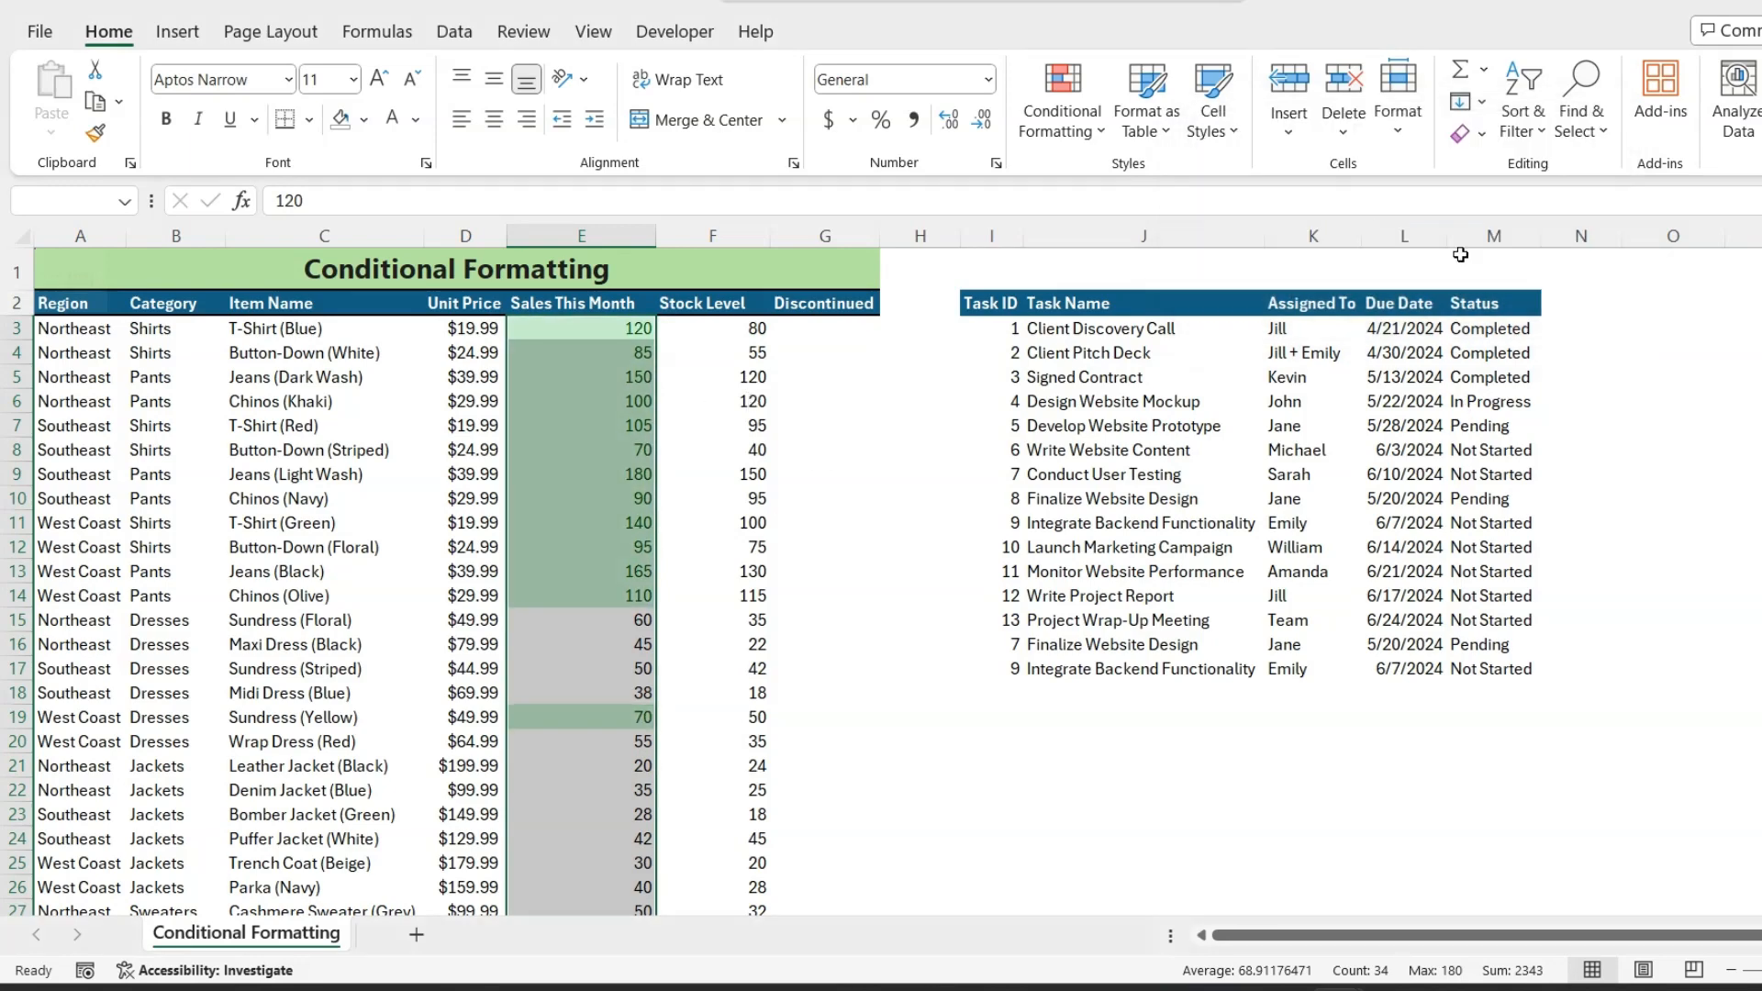
- Apply the Green-Yellow-Red color scale to the Sales This Month values and look through the shaded column
click(1089, 118)
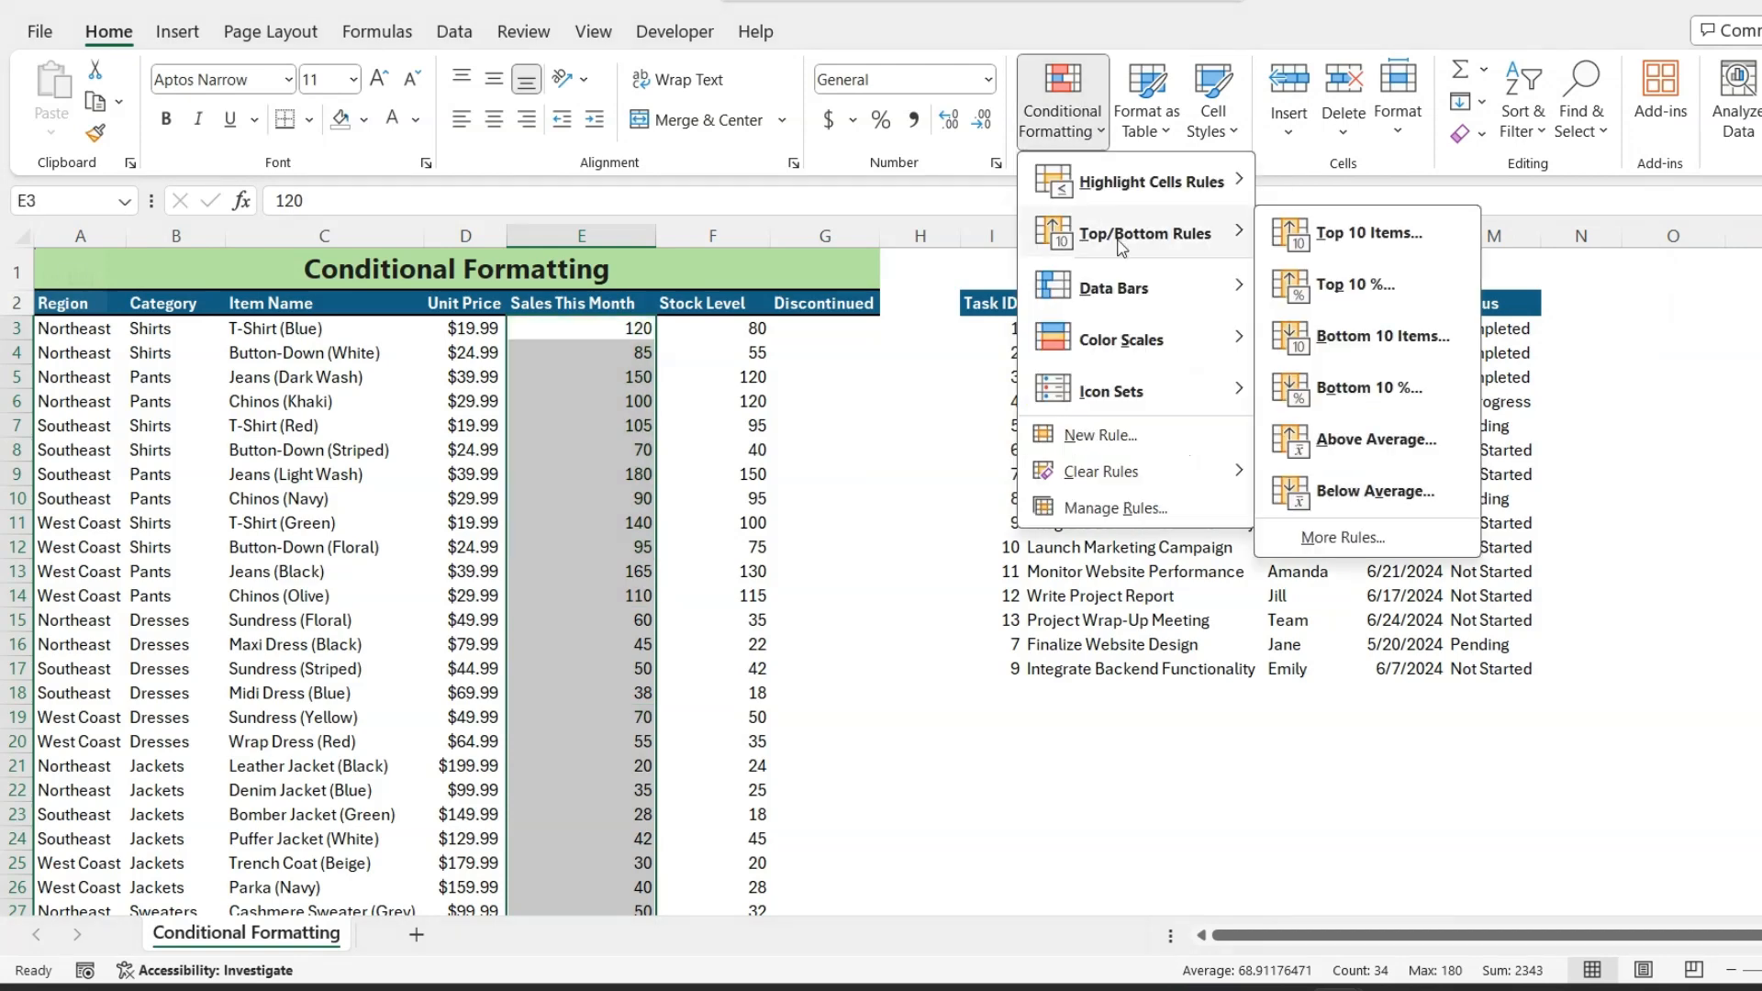
mouse_move(1114, 289)
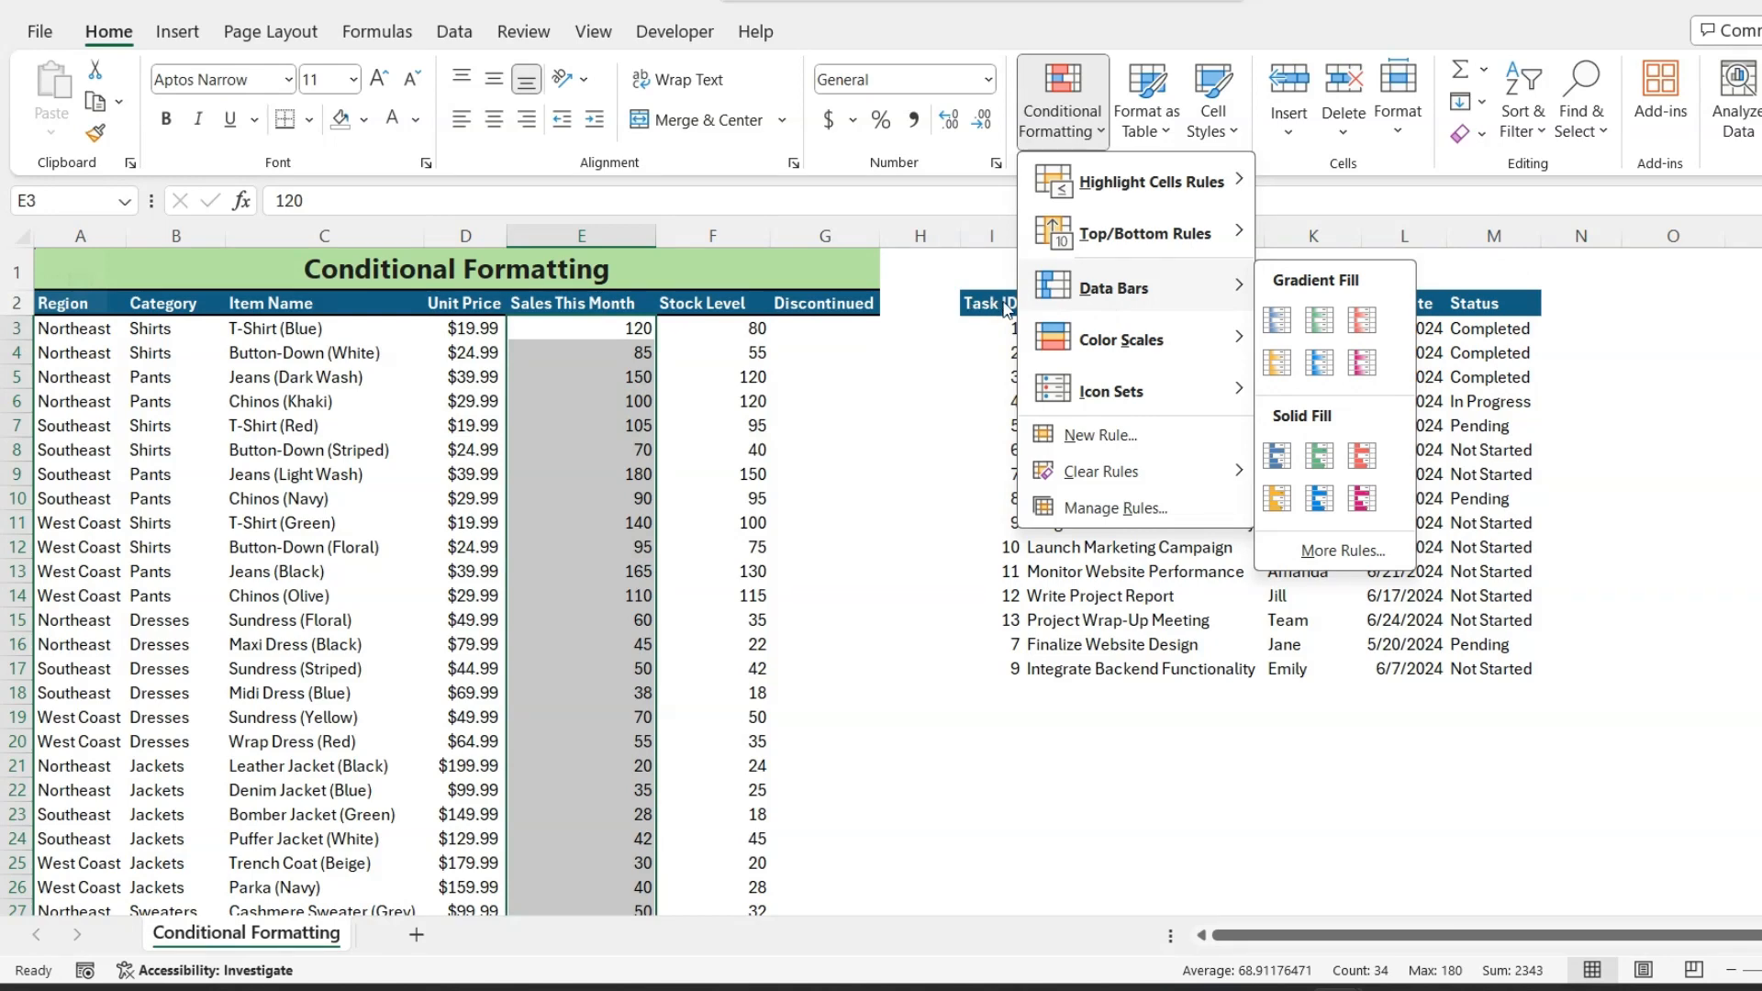
mouse_move(1123, 347)
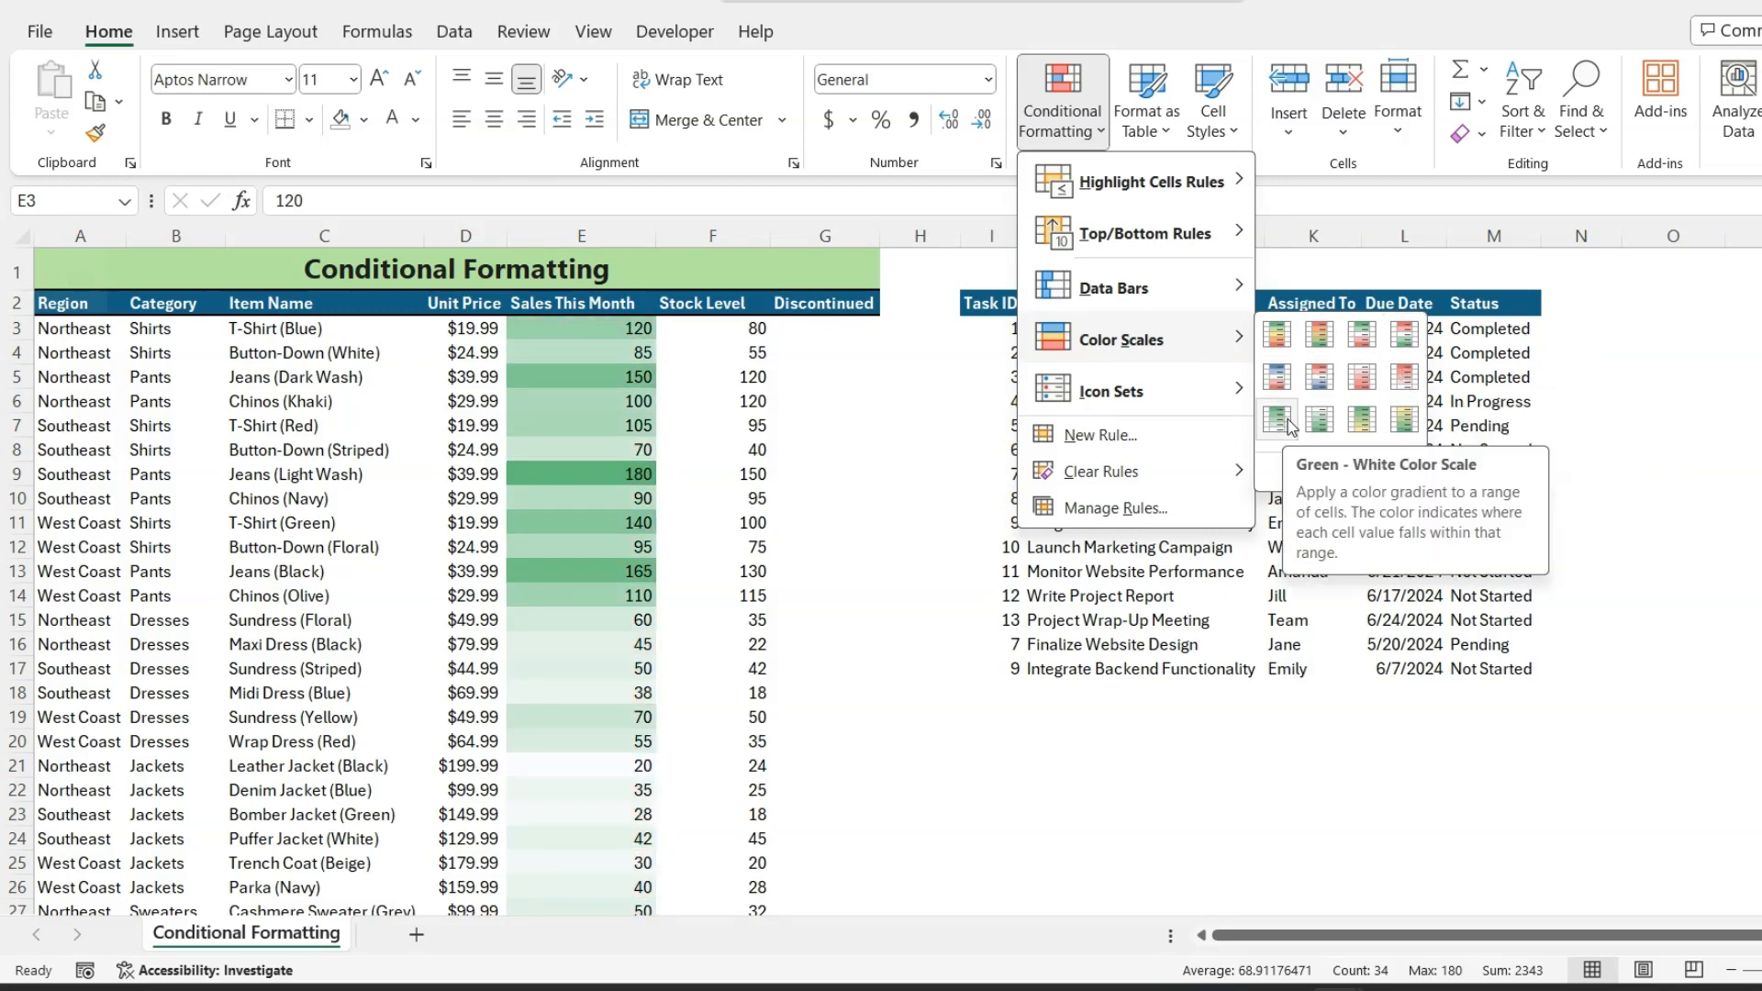
click(1280, 338)
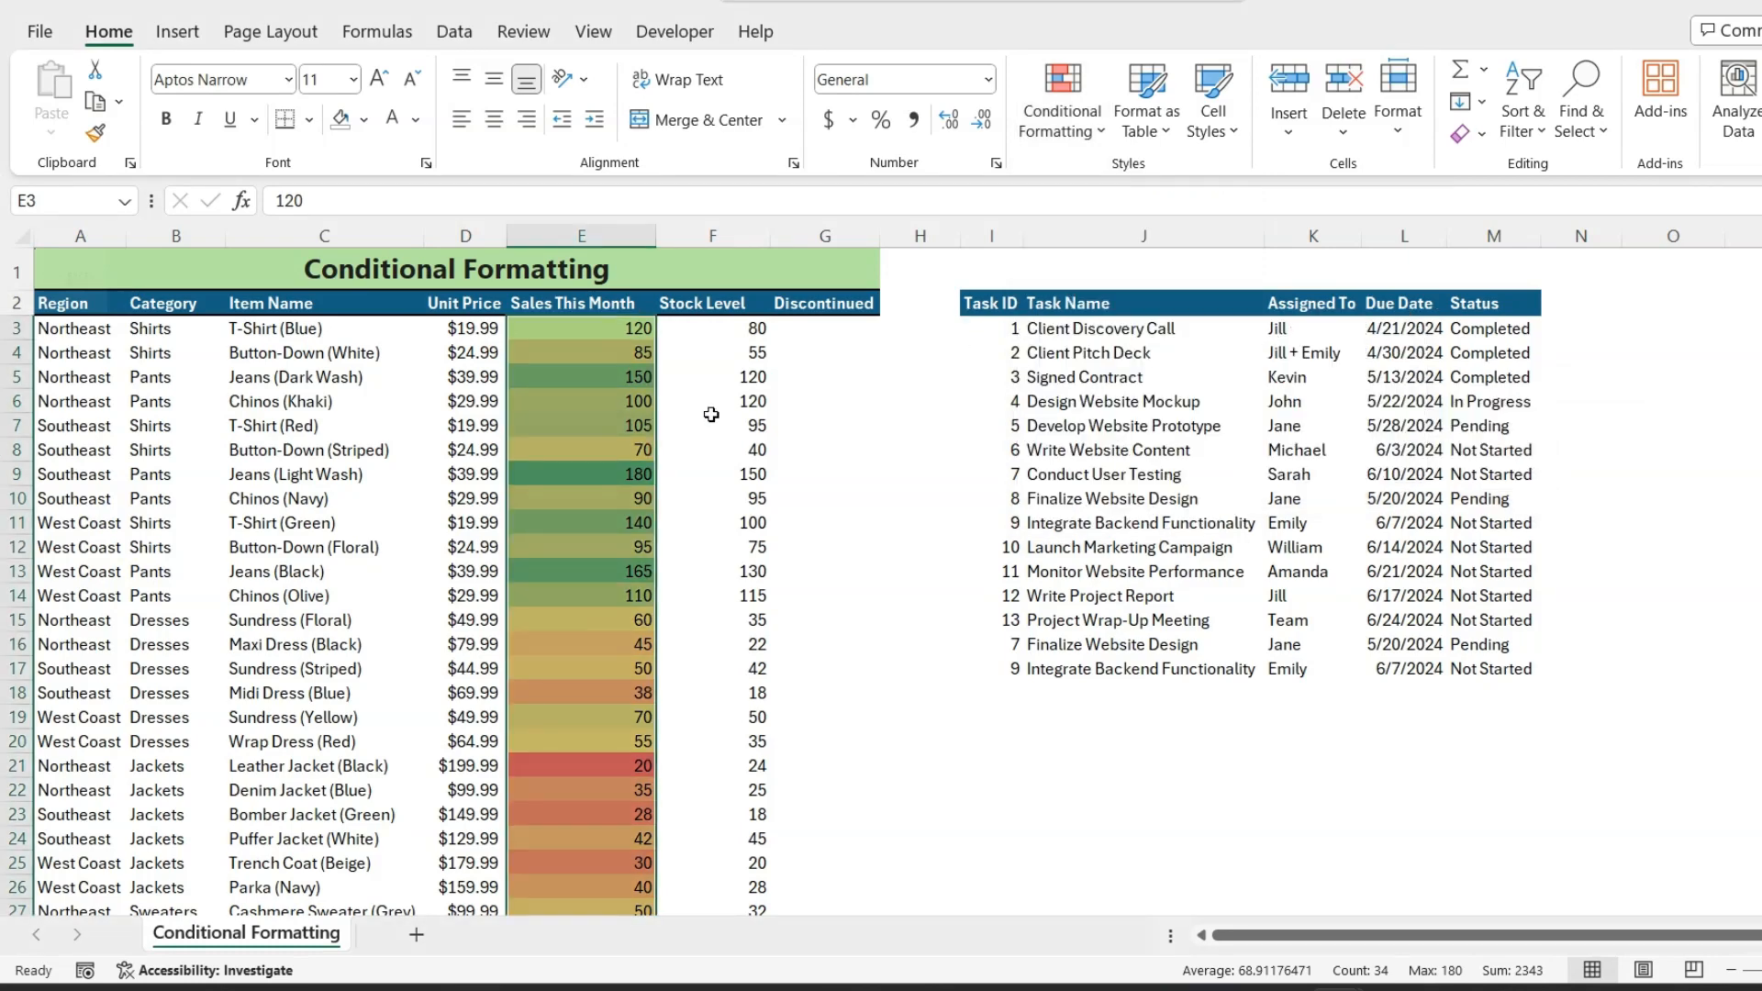
scroll(690, 415, down, 3)
scroll(661, 432, up, 3)
scroll(634, 473, down, 3)
scroll(609, 449, up, 3)
- Edit the Graded Color Scale rule on Sales This Month, try Number as the midpoint and minimum type, and discard the changes
click(1092, 127)
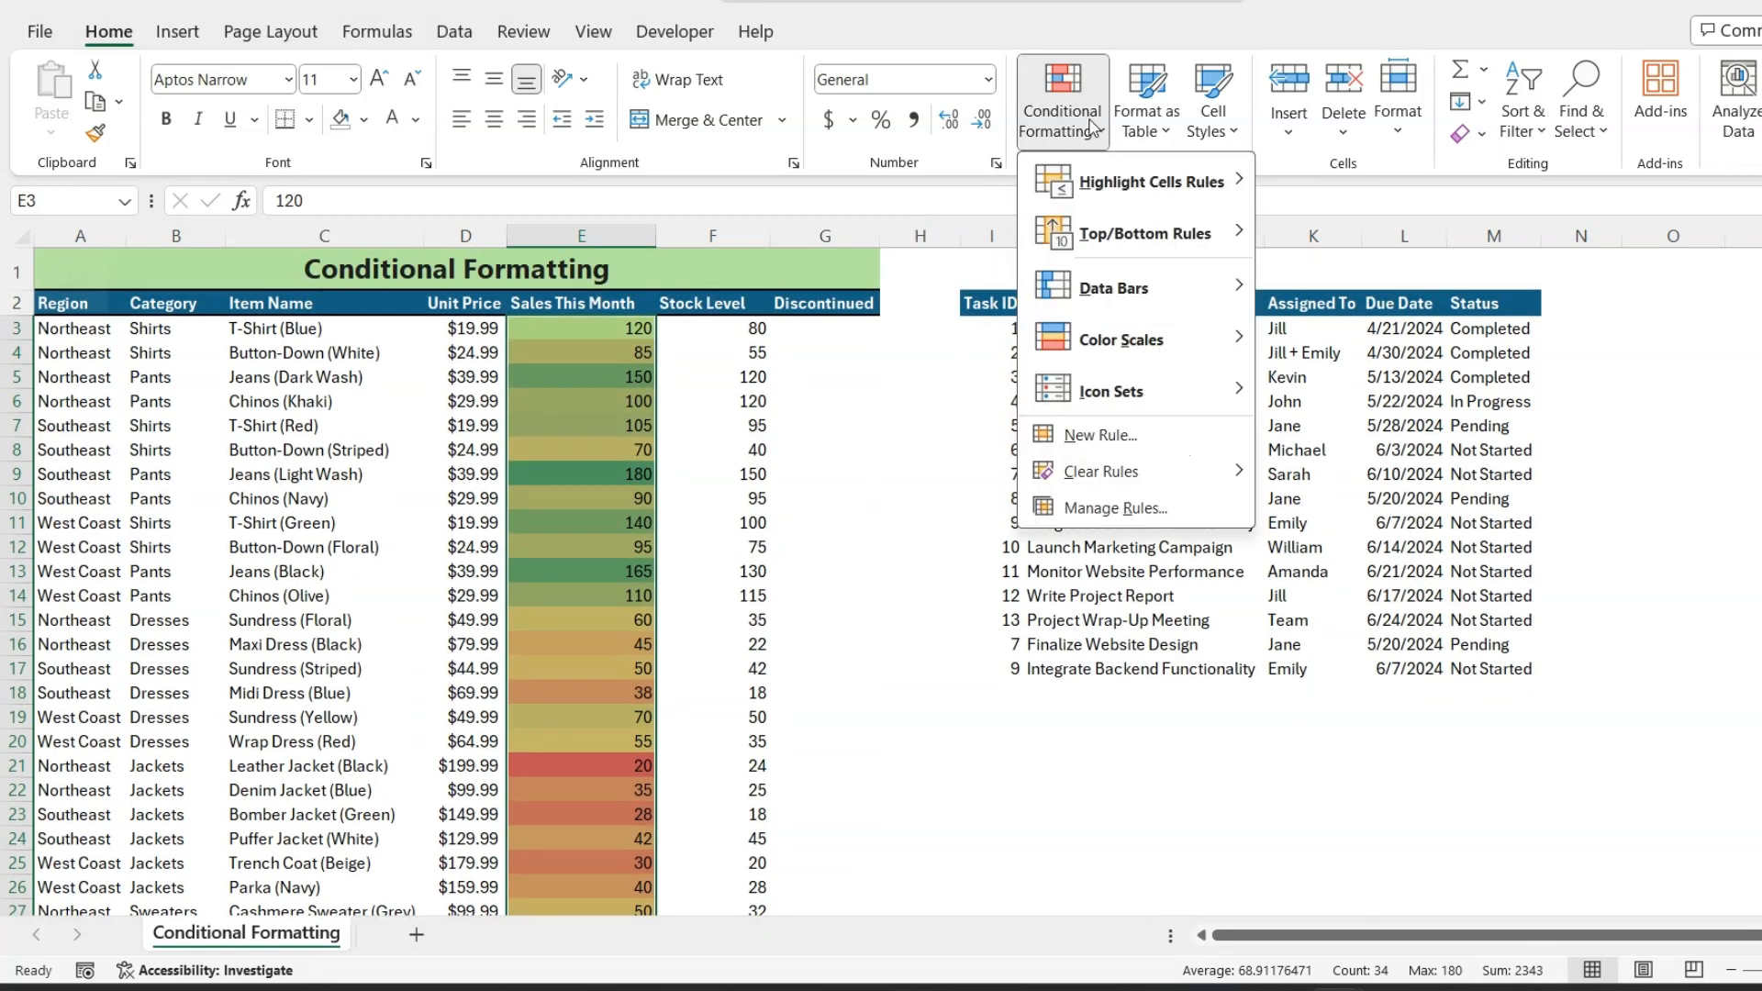
click(1138, 510)
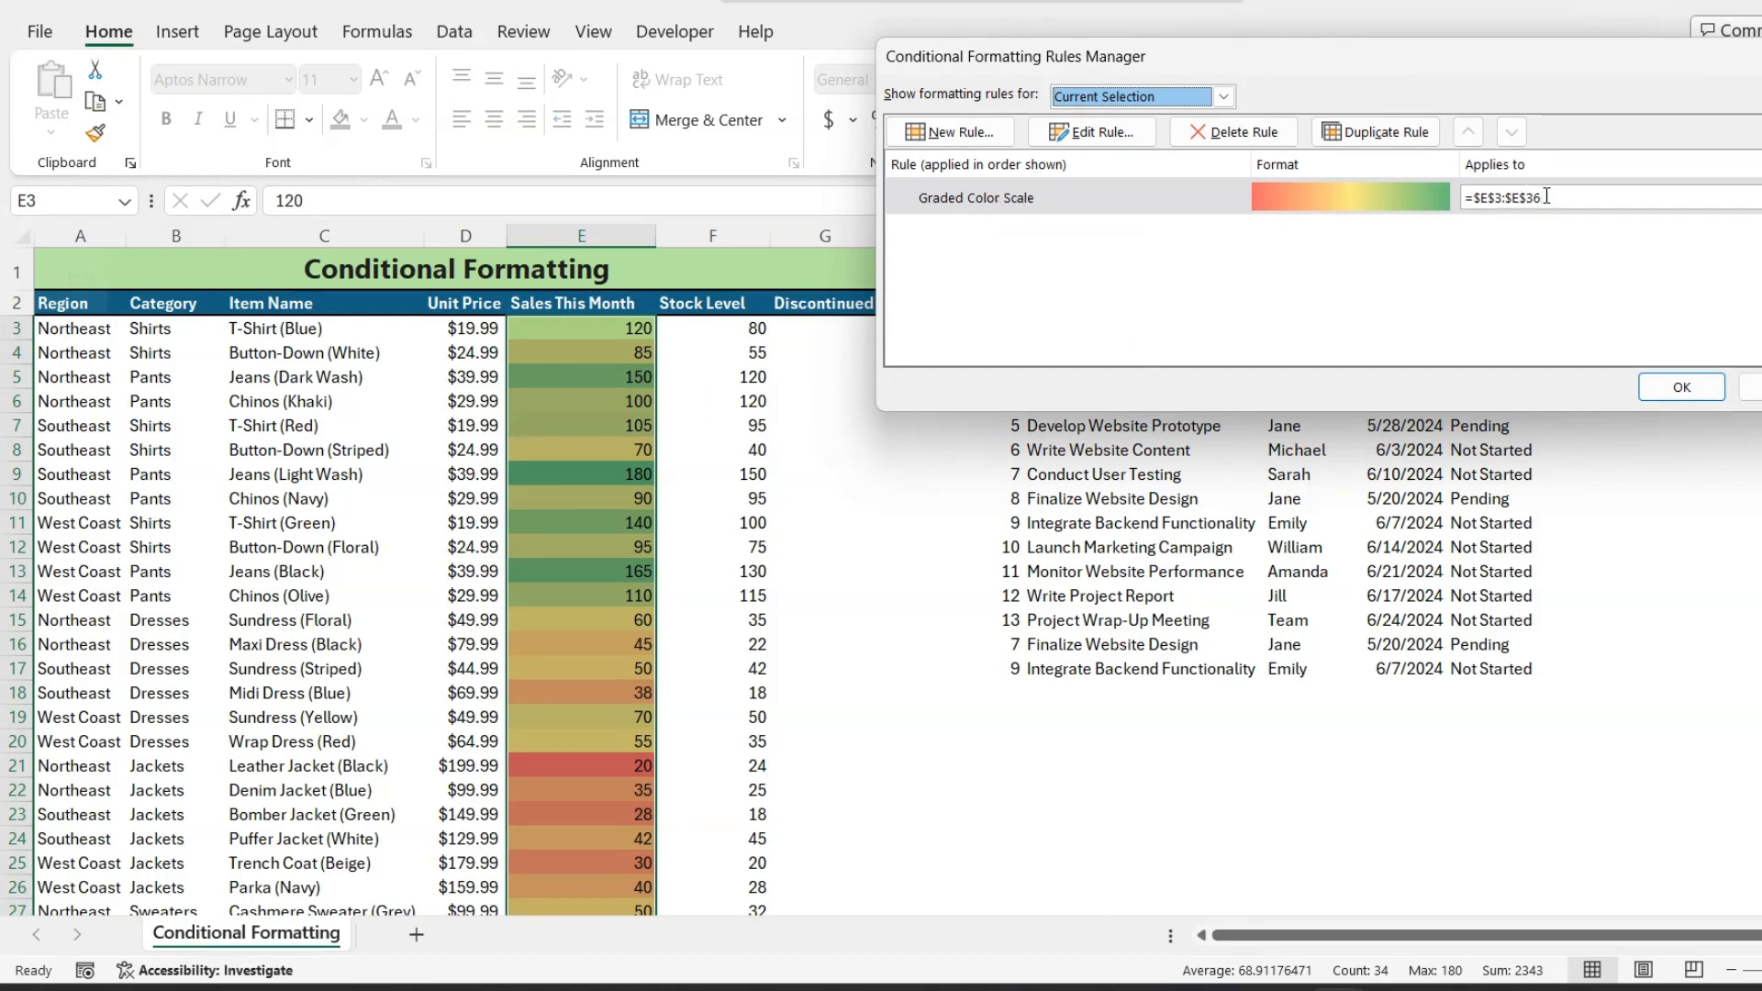
click(1140, 207)
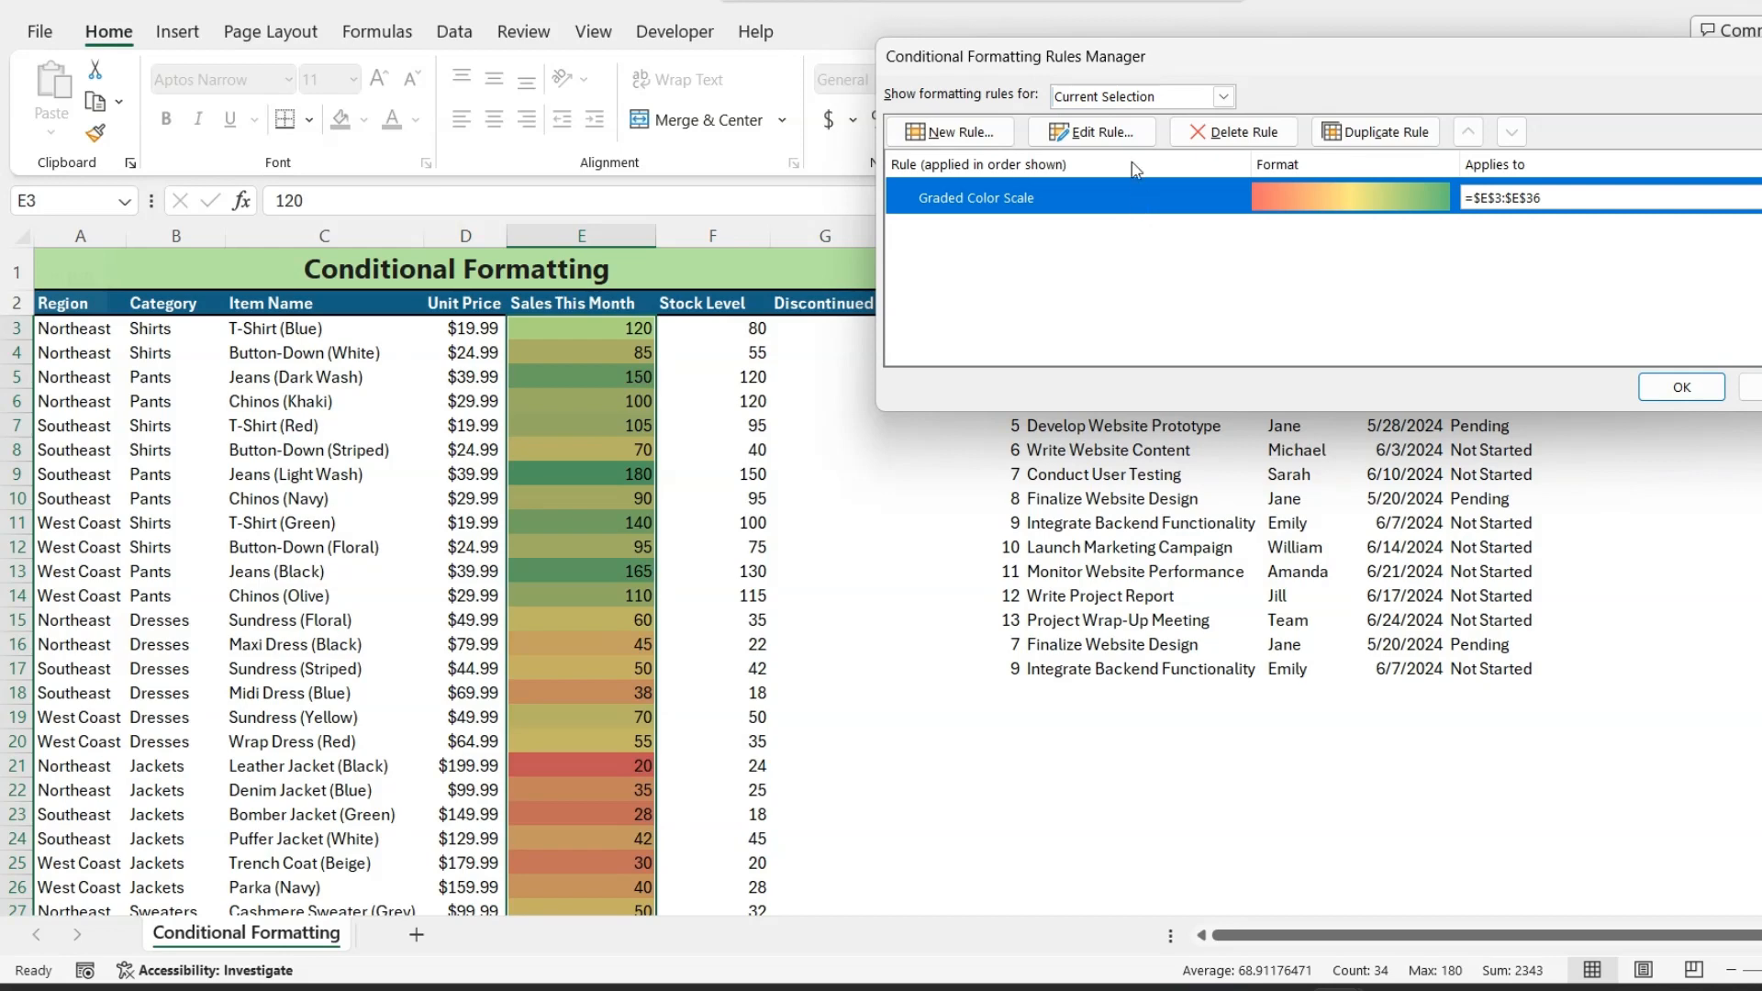
click(1127, 136)
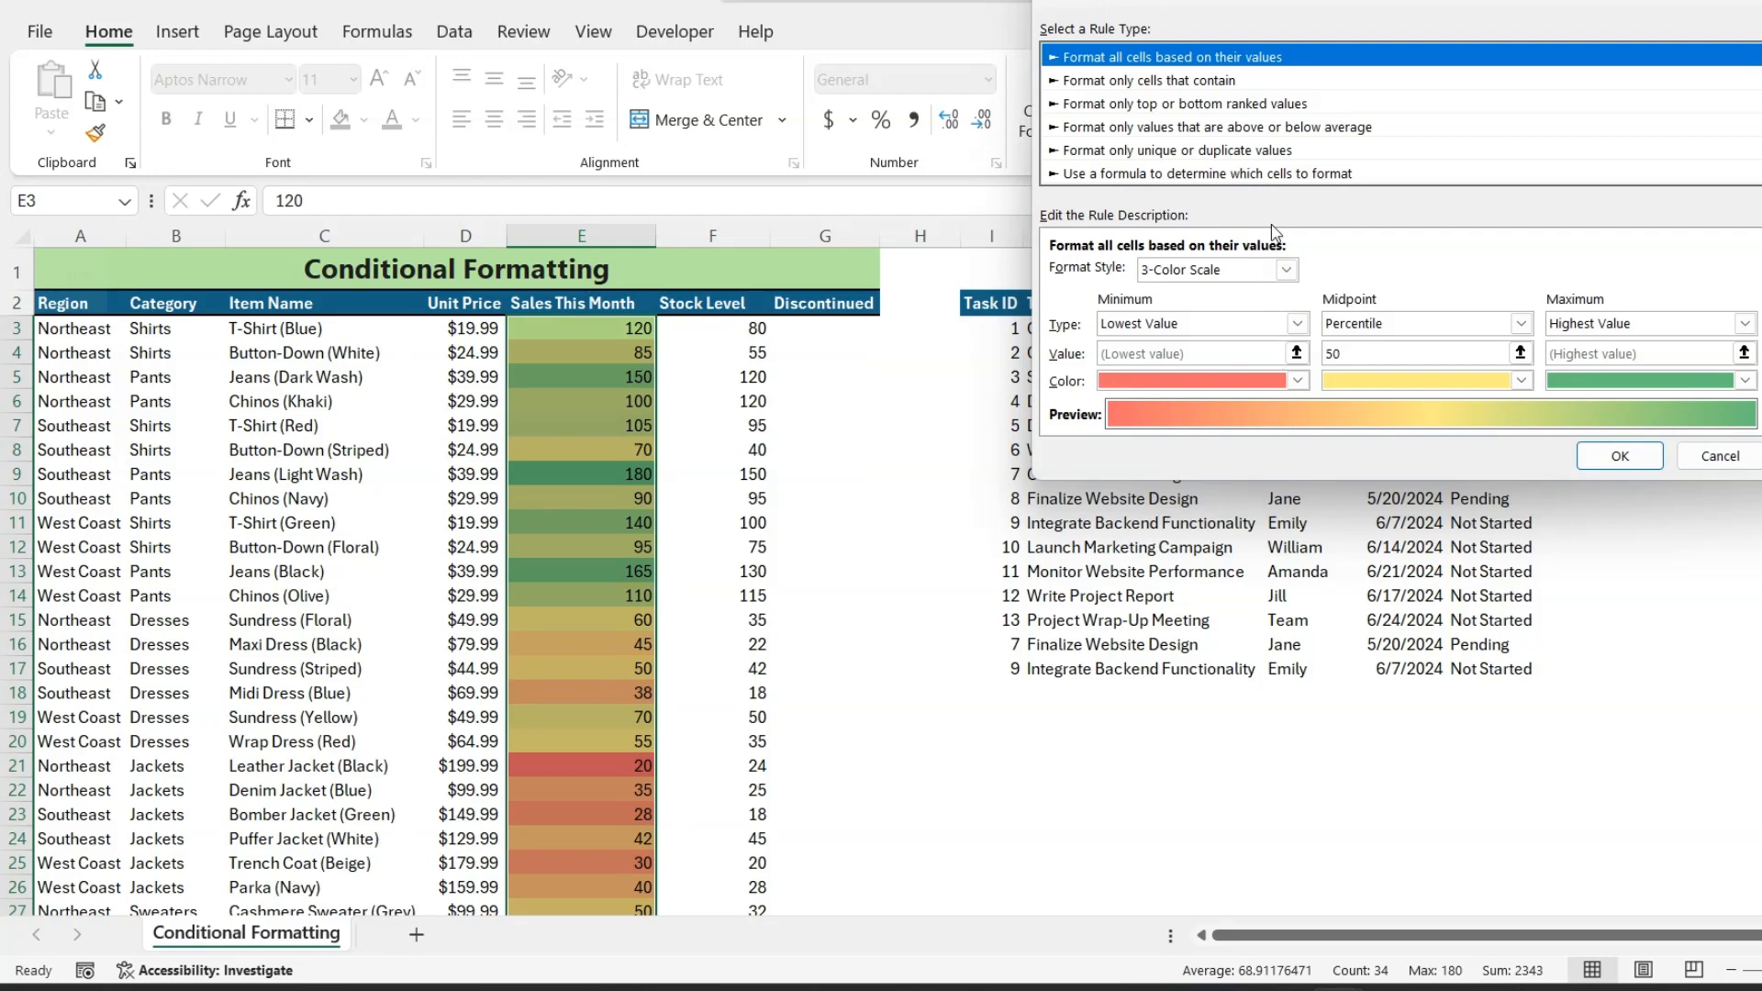
click(1285, 270)
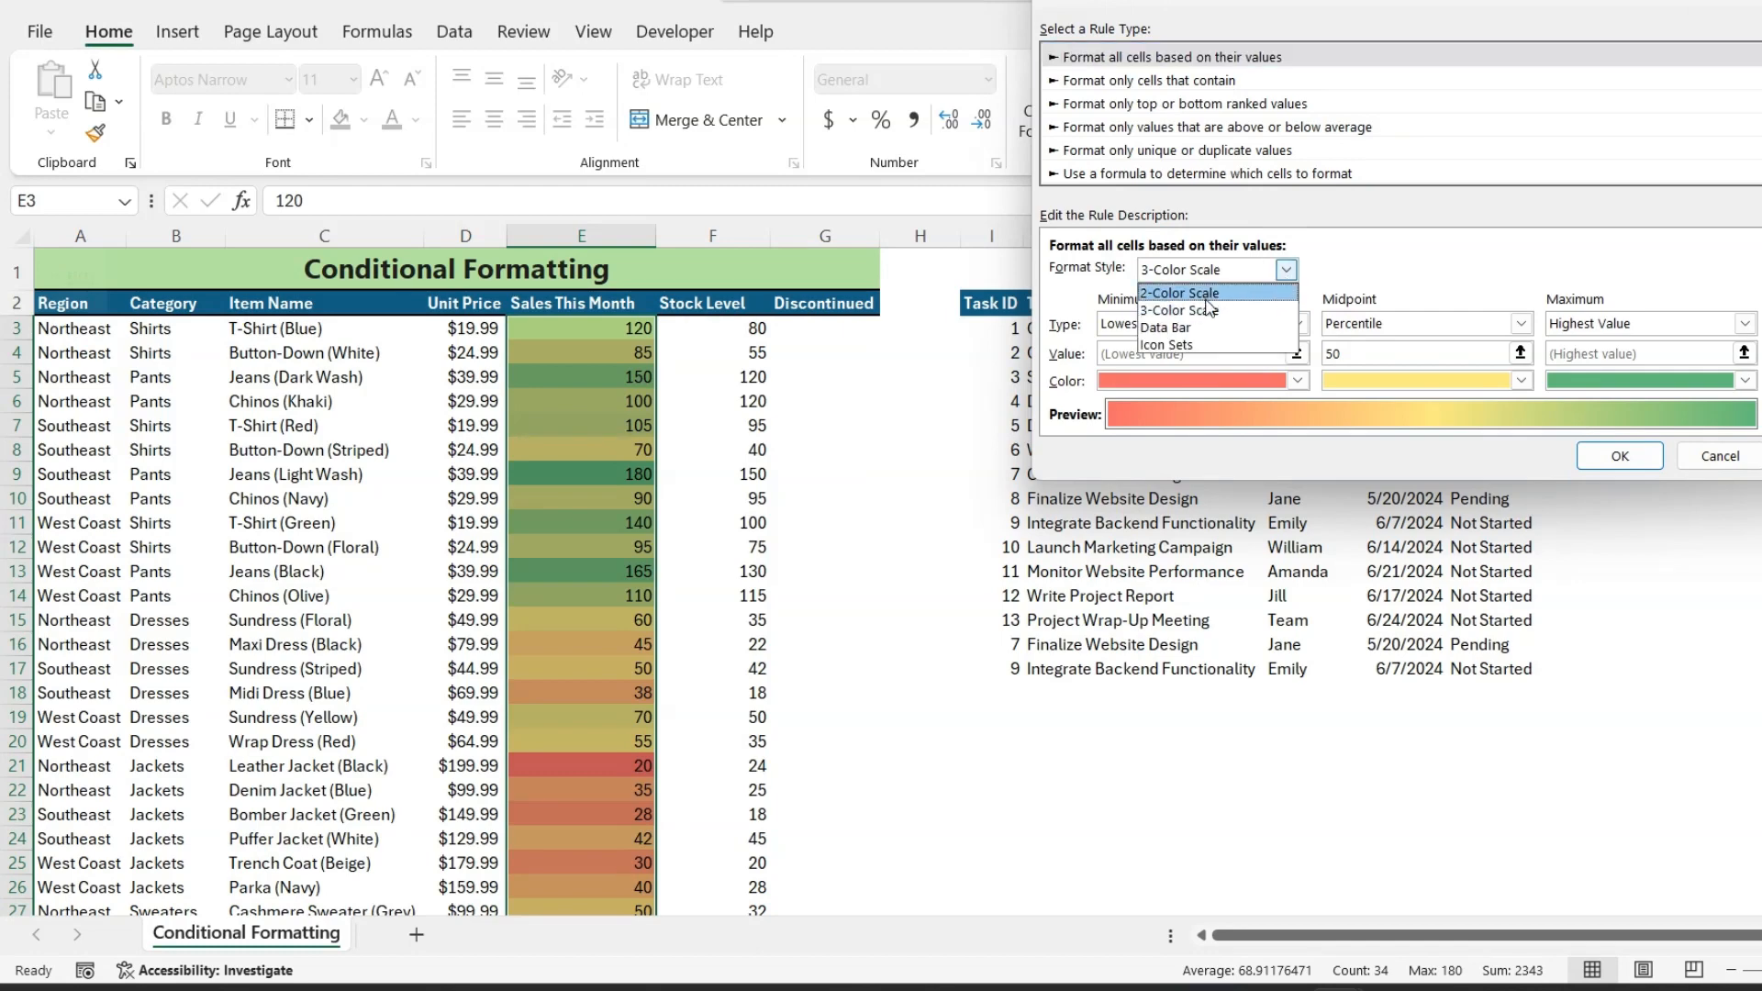
click(1520, 323)
click(1521, 323)
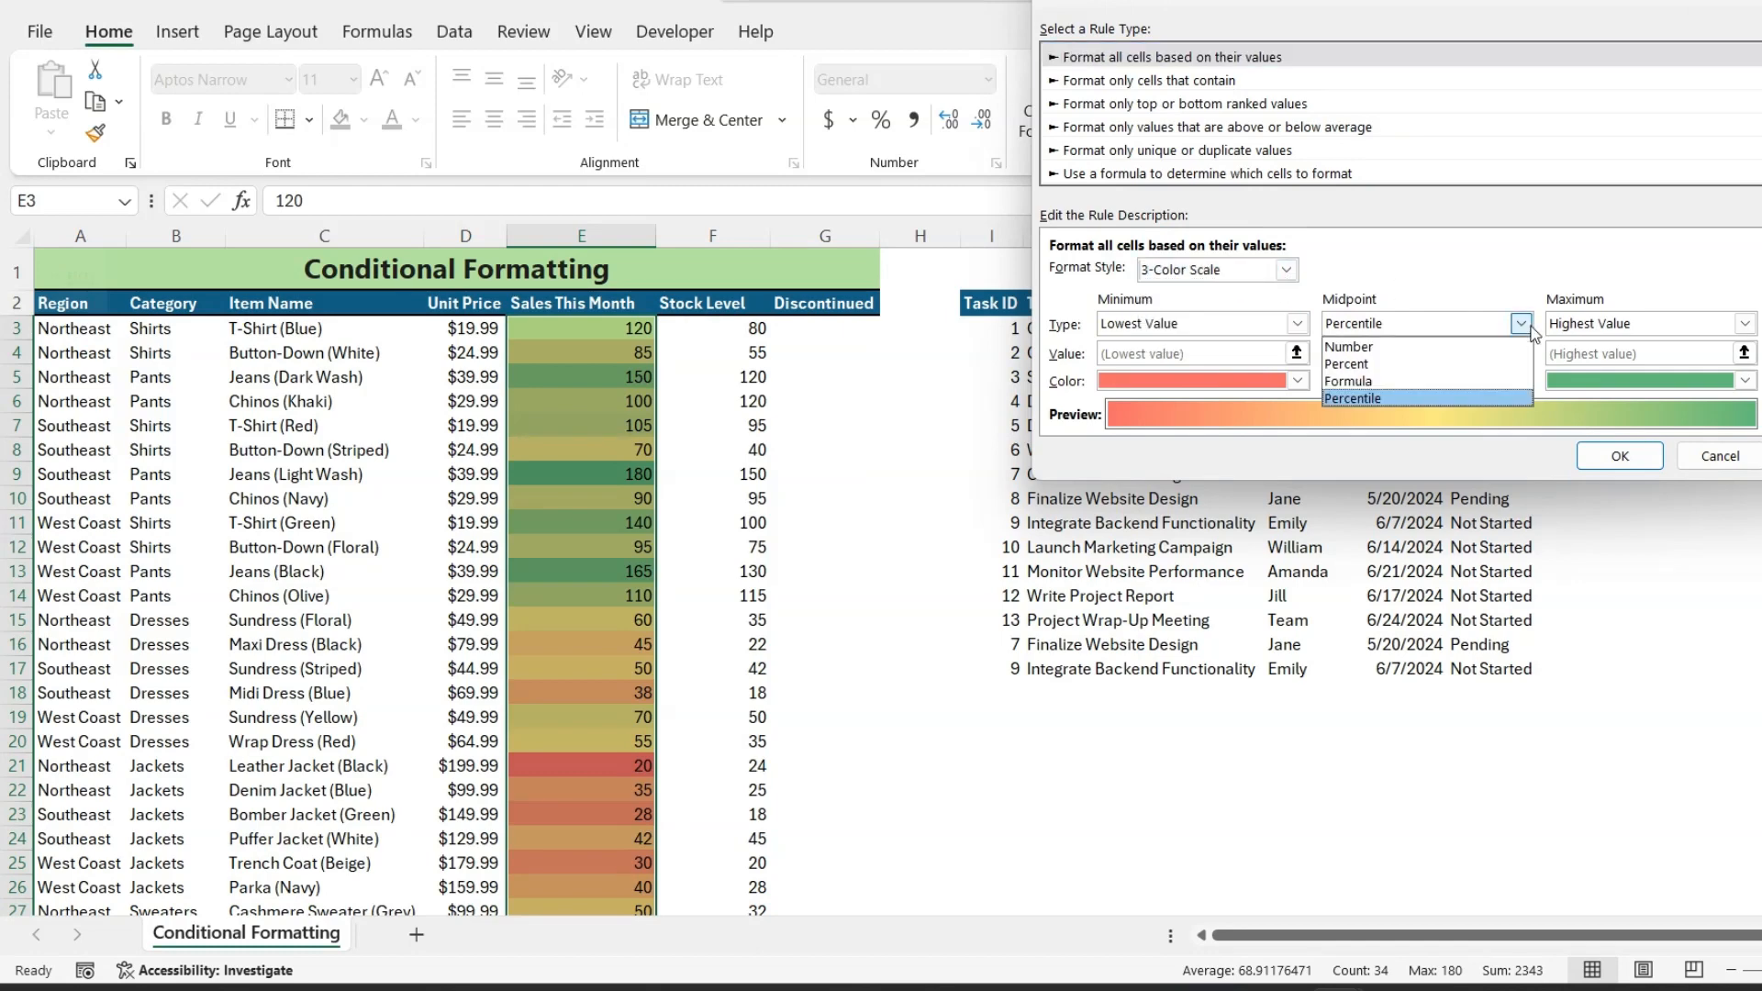
click(1485, 347)
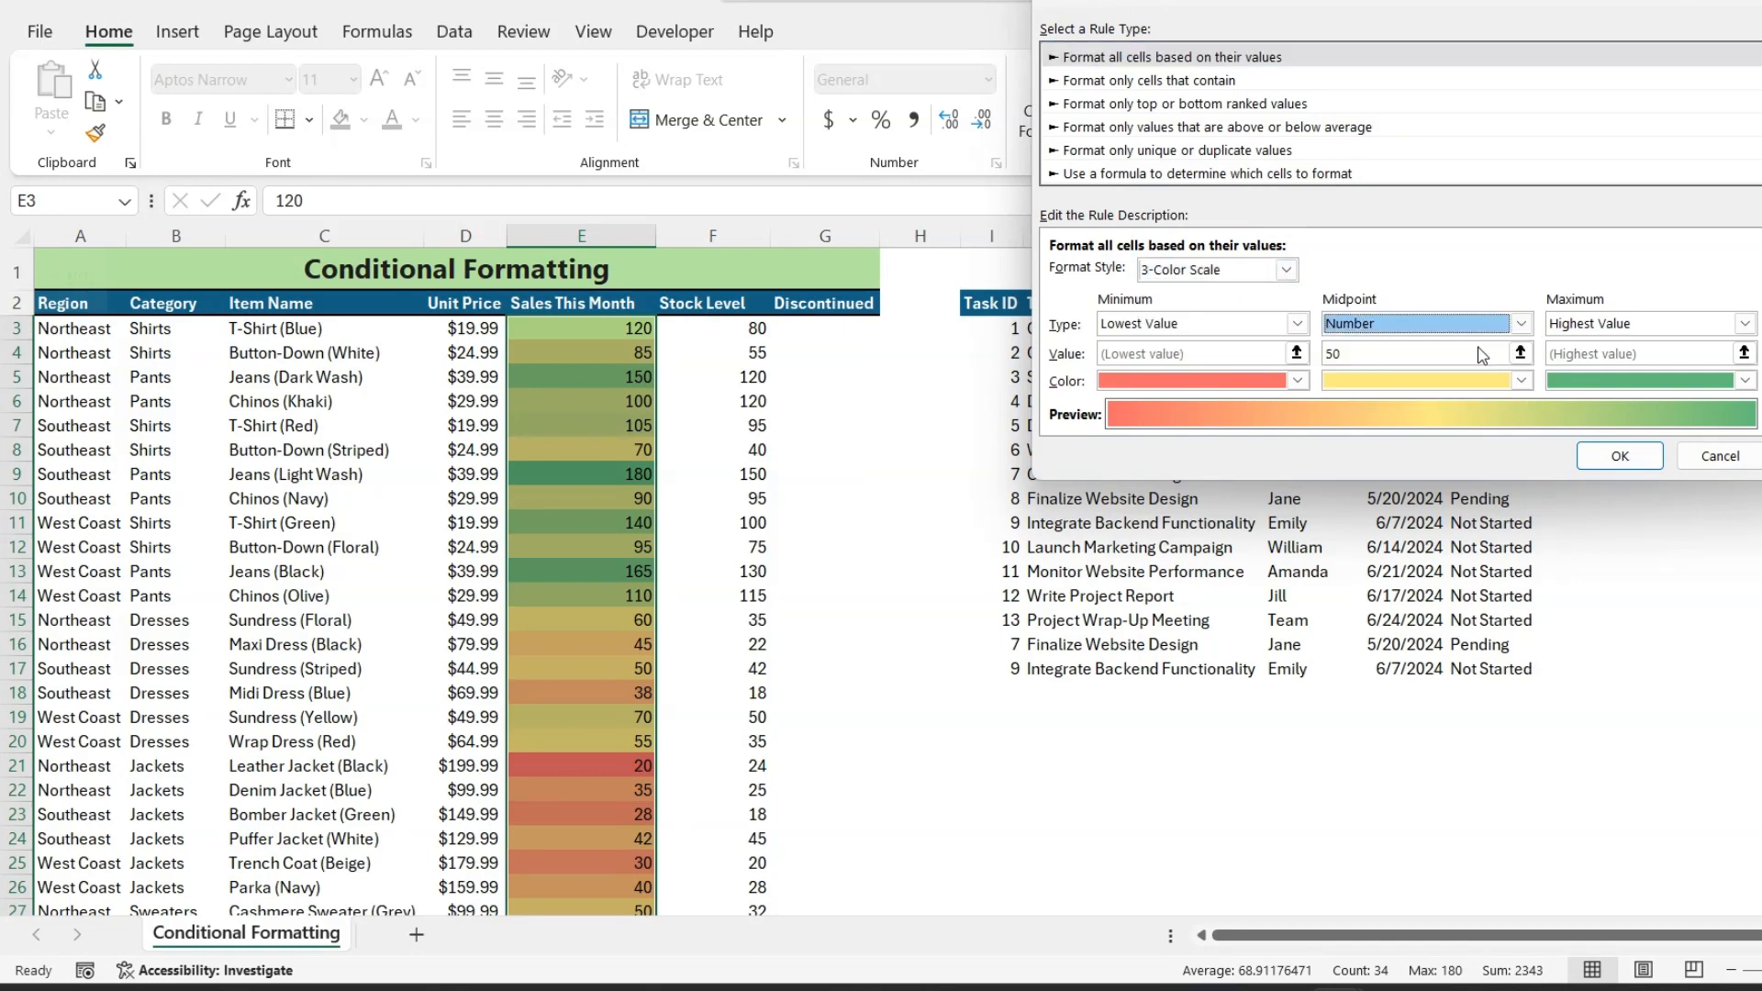
click(1296, 323)
click(1274, 364)
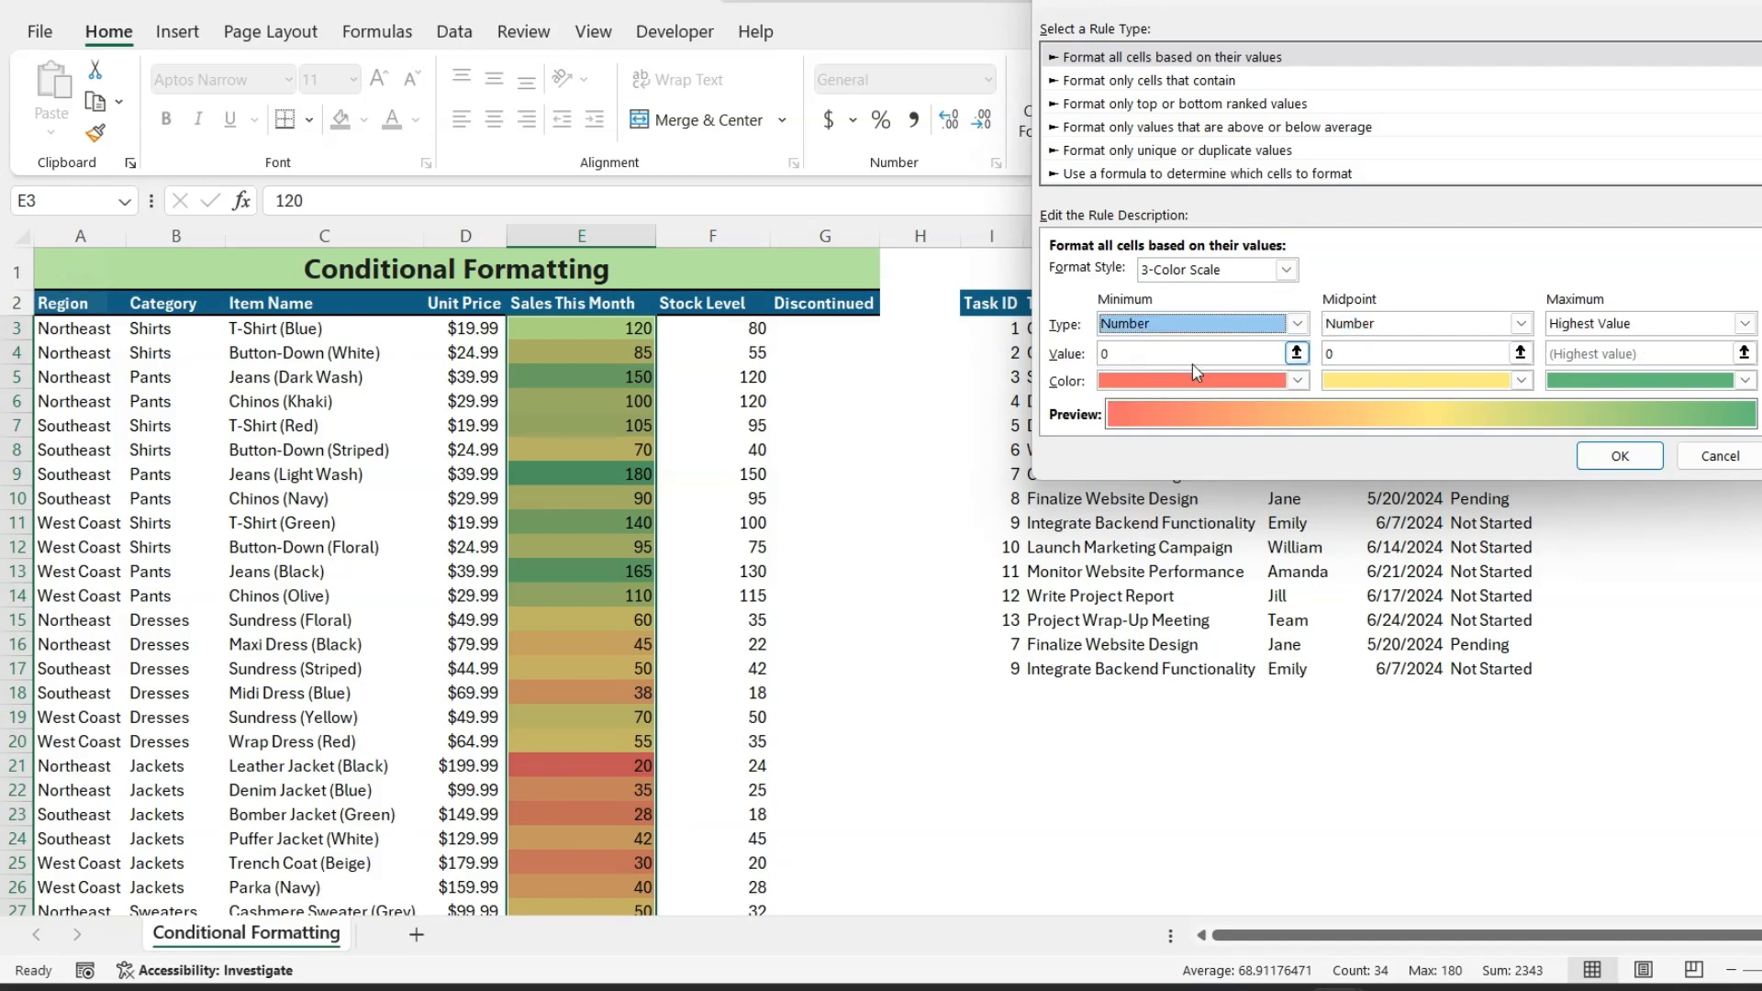
click(1719, 464)
click(1753, 387)
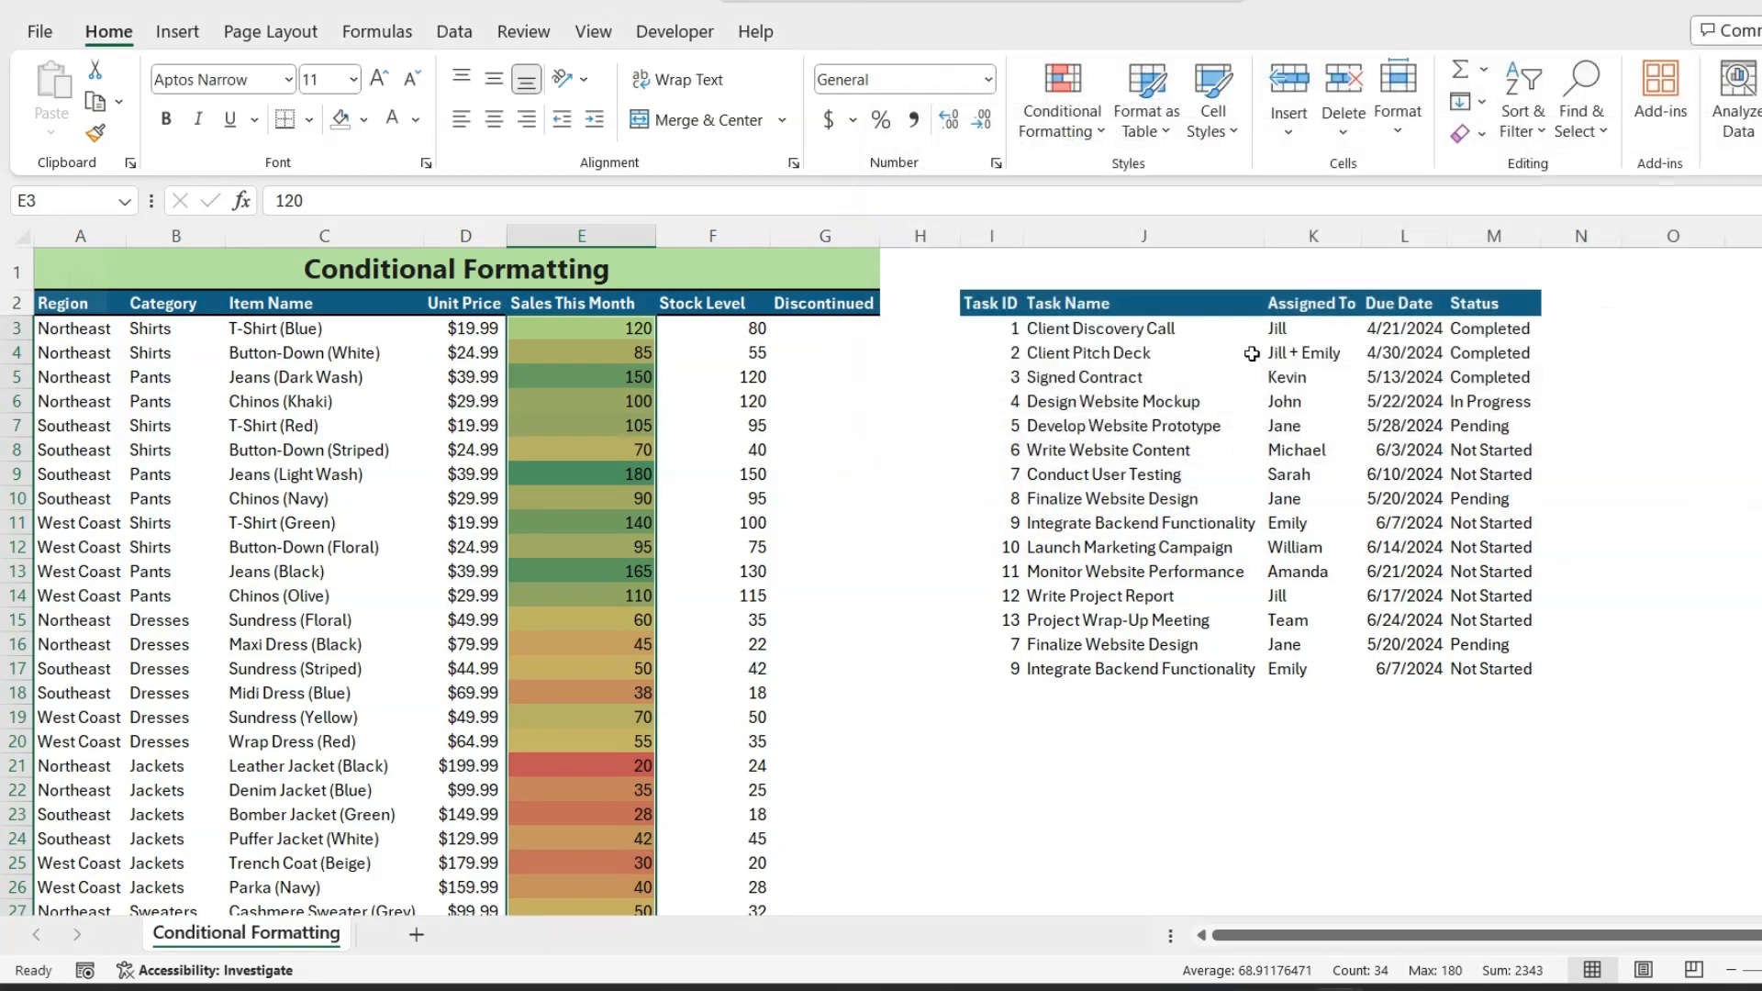
- Undo the color scale on the Sales This Month values
key(ctrl+z)
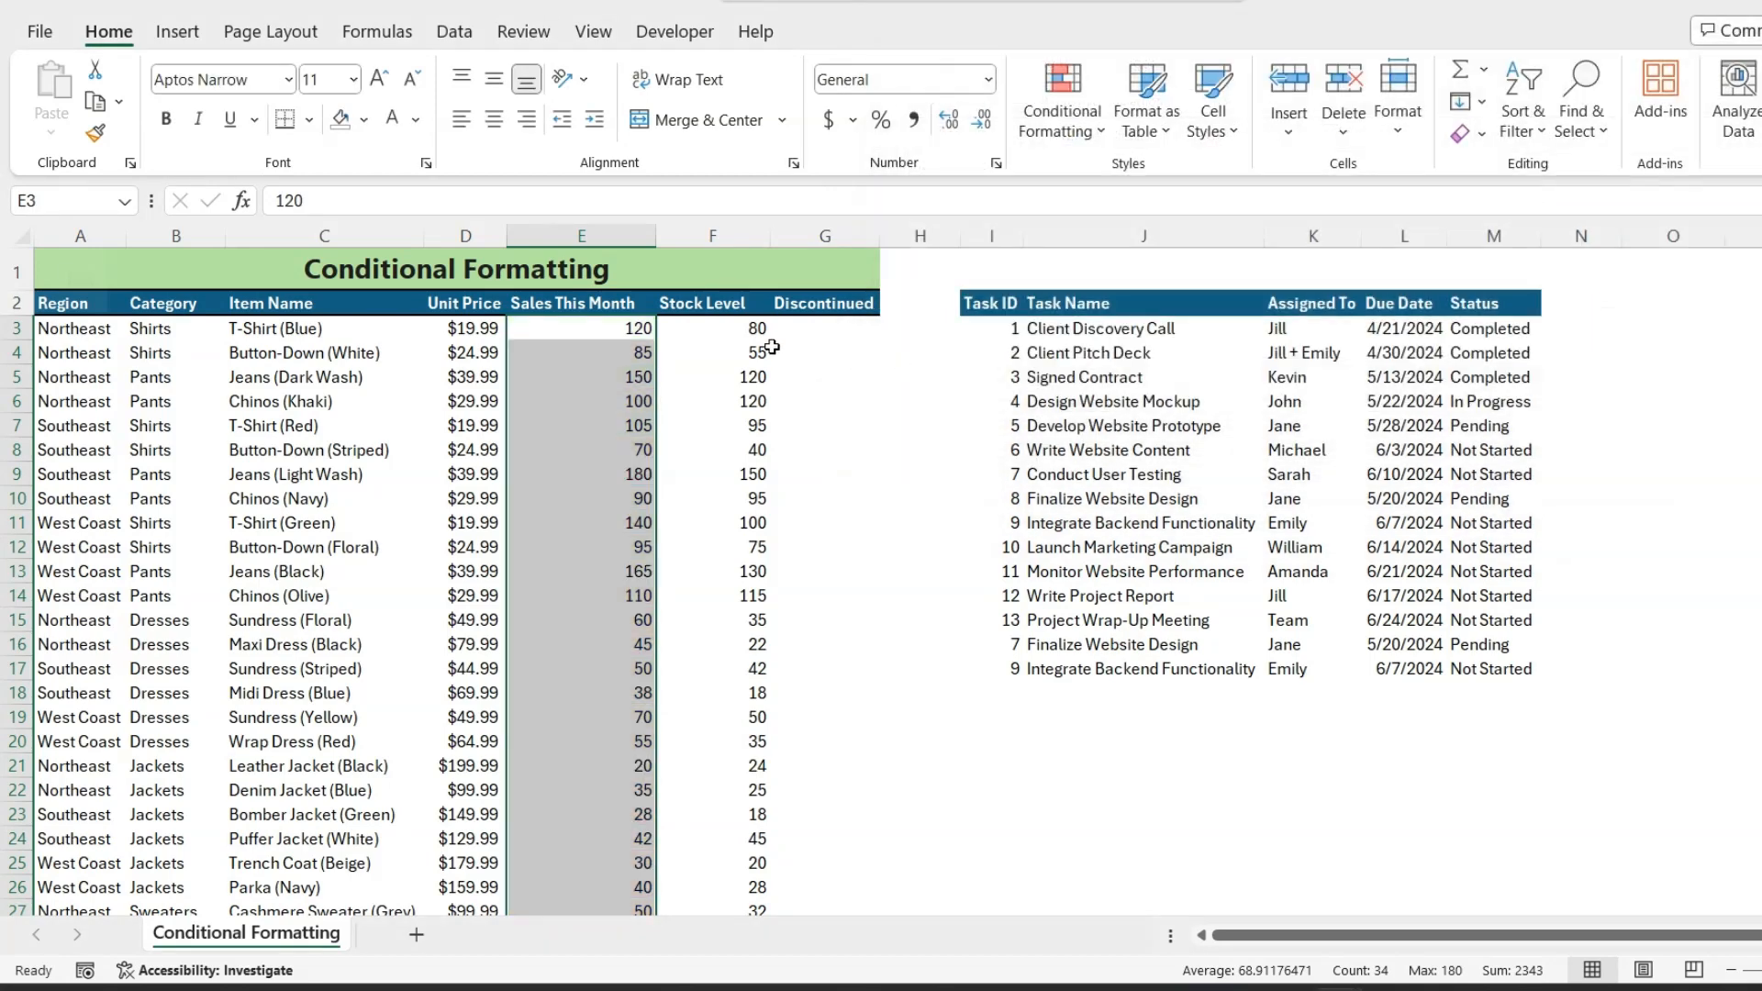
click(1092, 129)
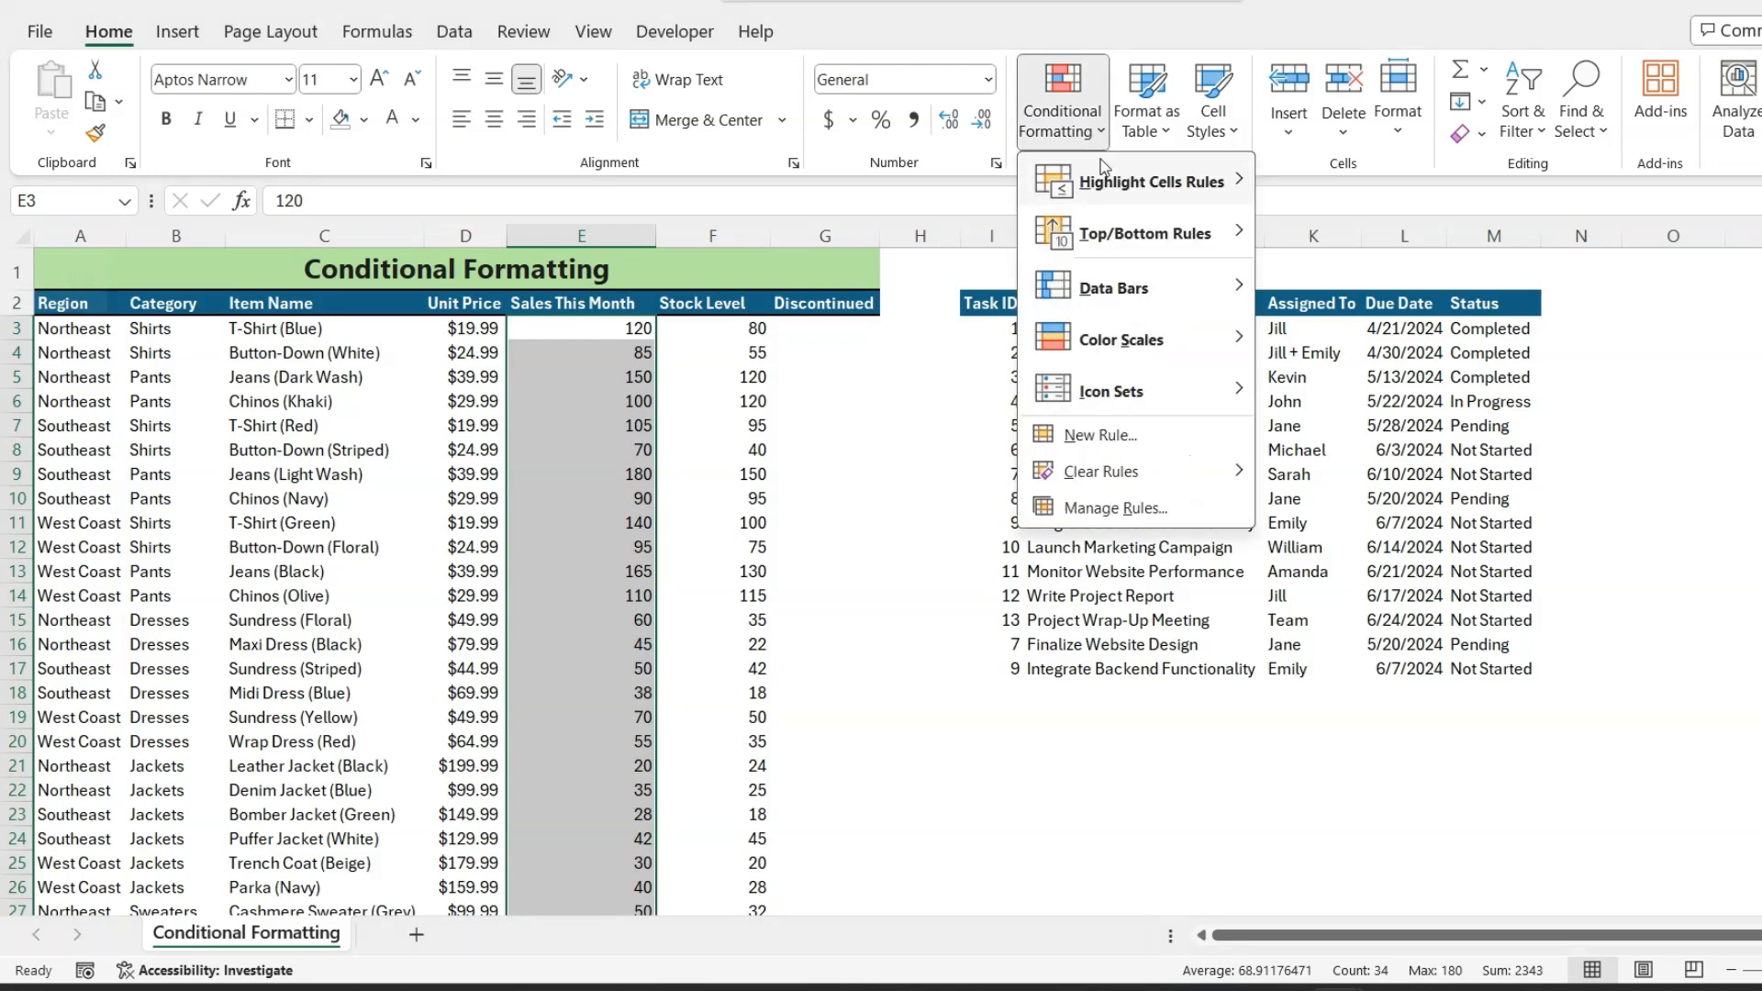
mouse_move(1152, 287)
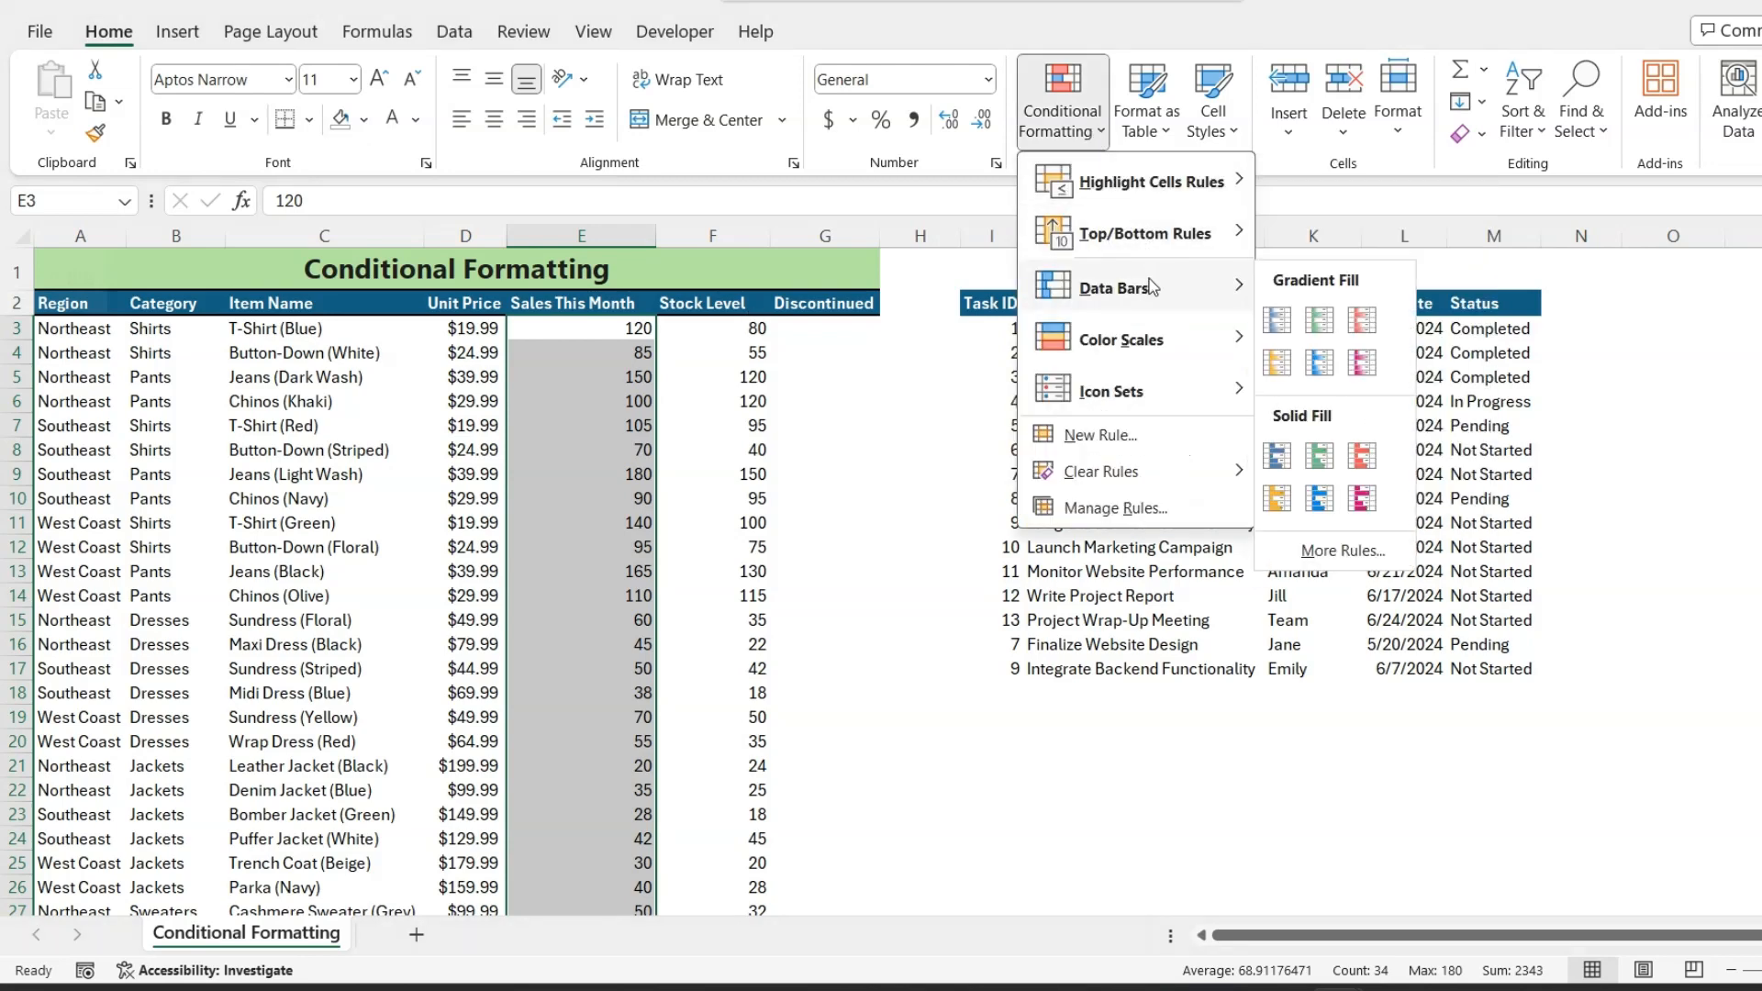
click(845, 349)
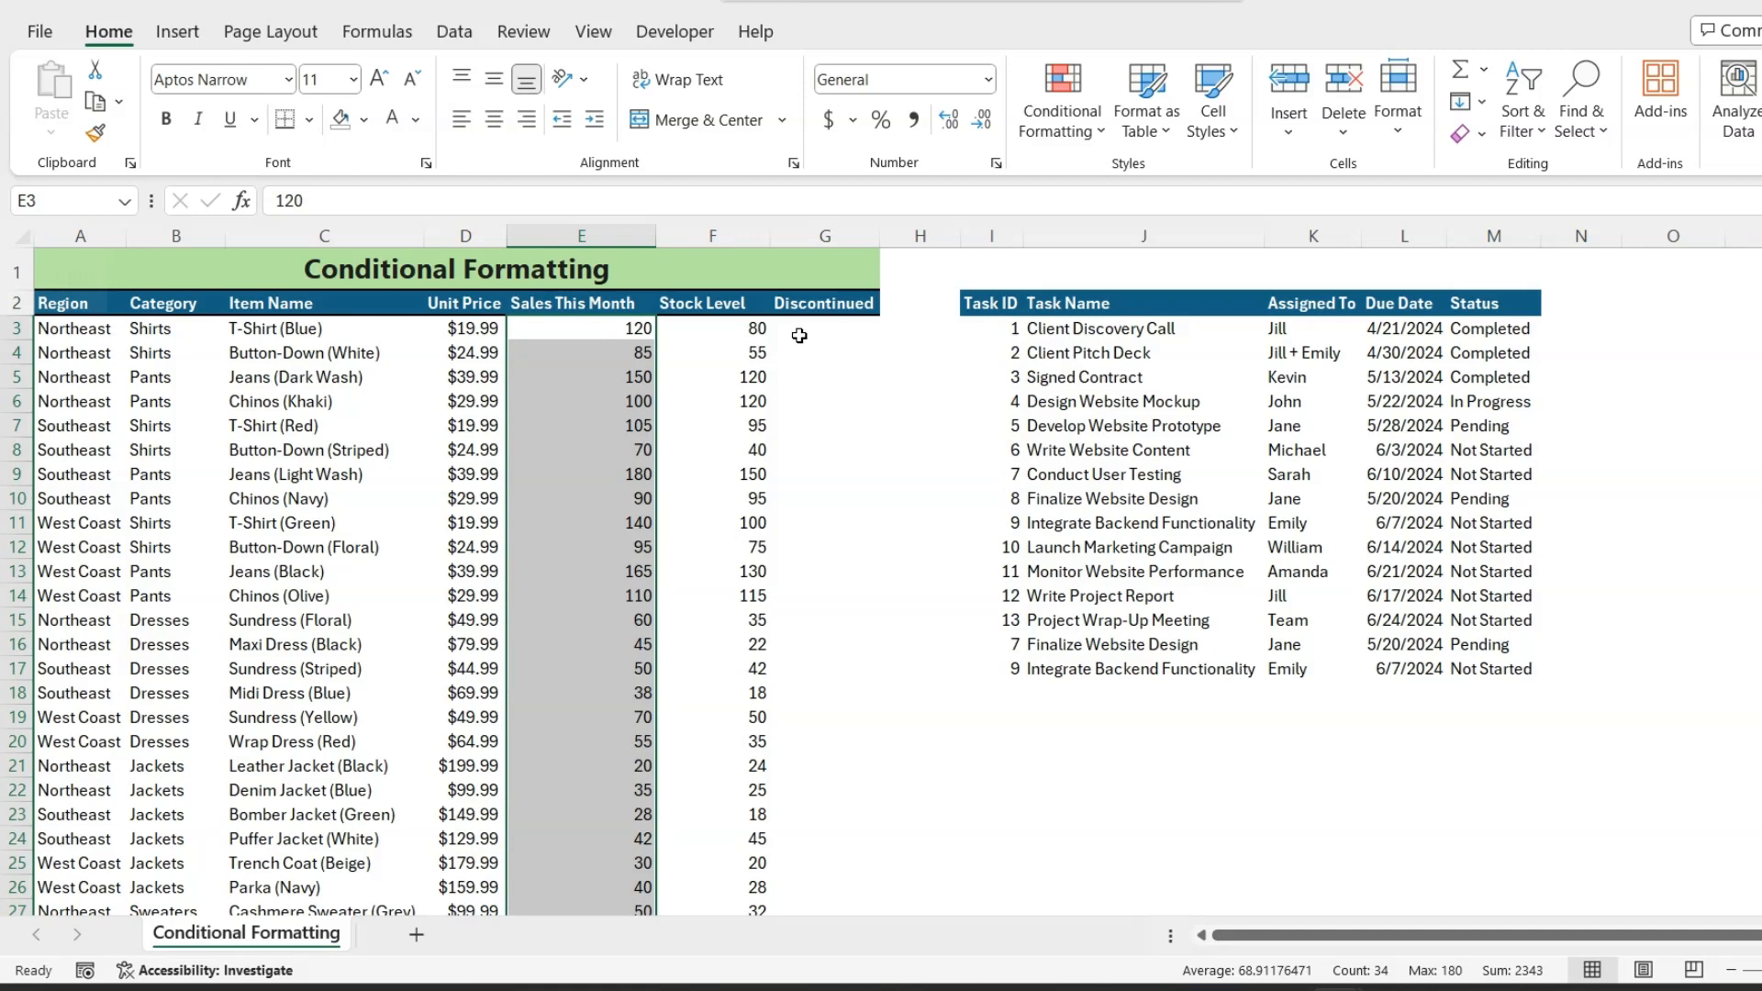
- Apply solid fill blue data bars to all Stock Level values, from F3 to F36
click(748, 329)
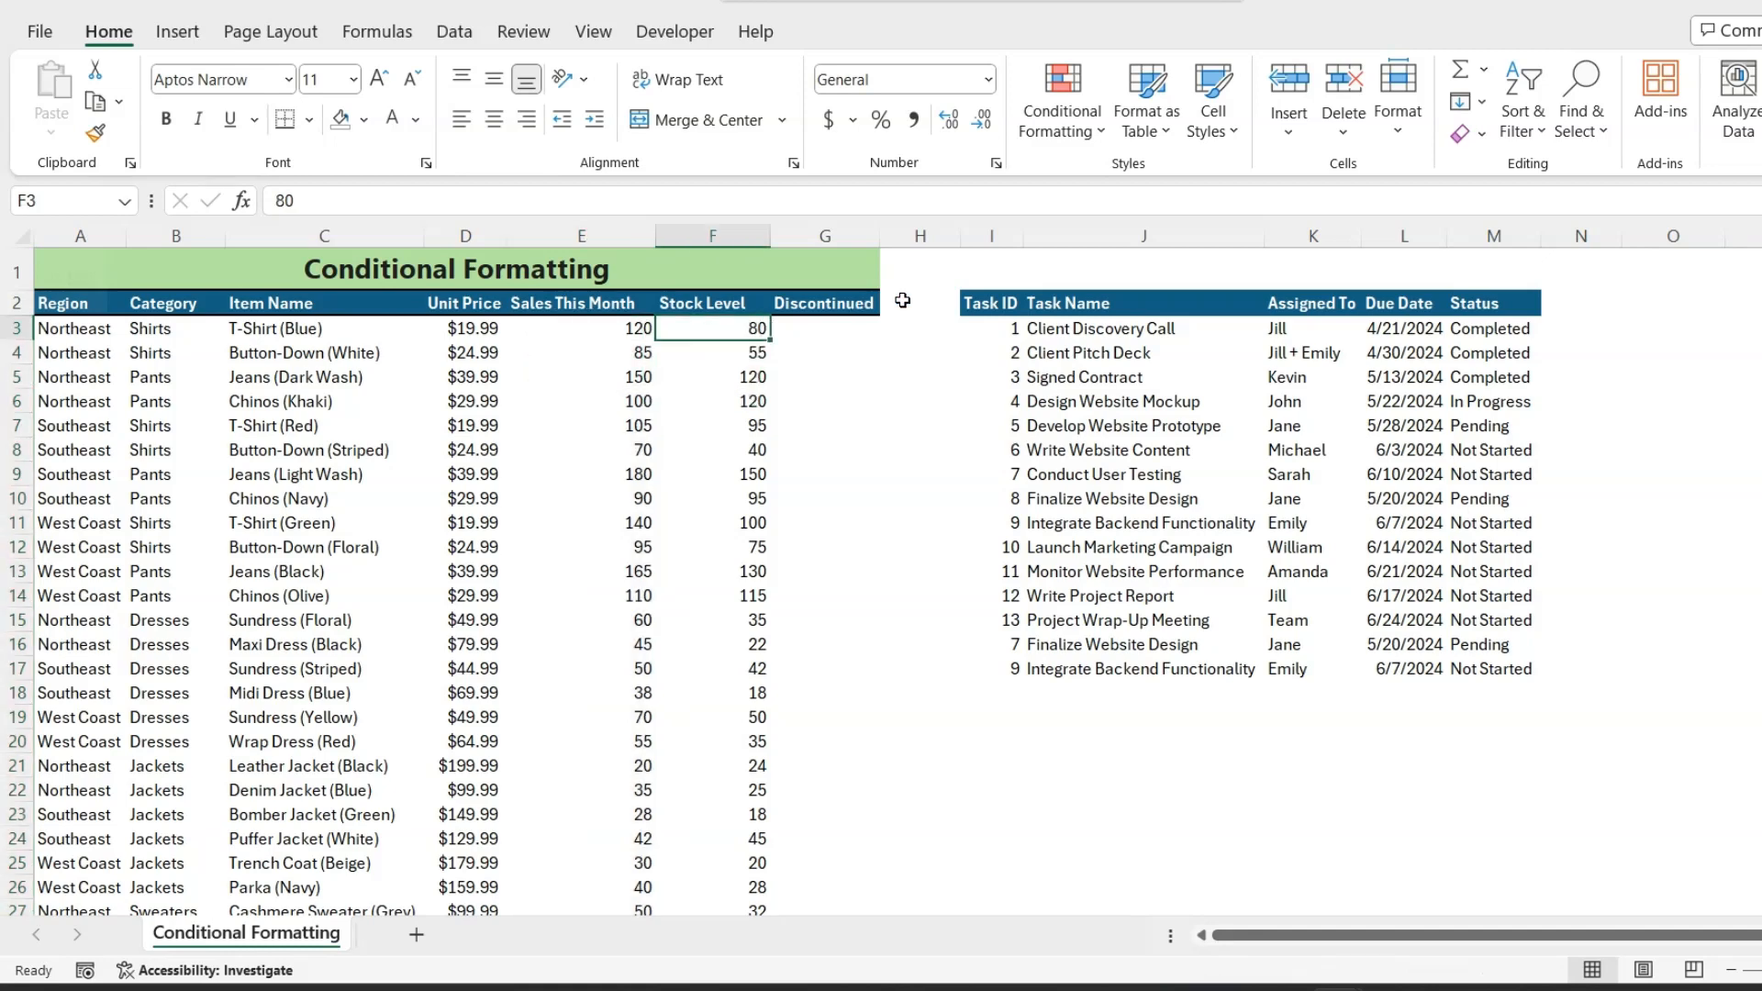
key(ctrl+shift+Down)
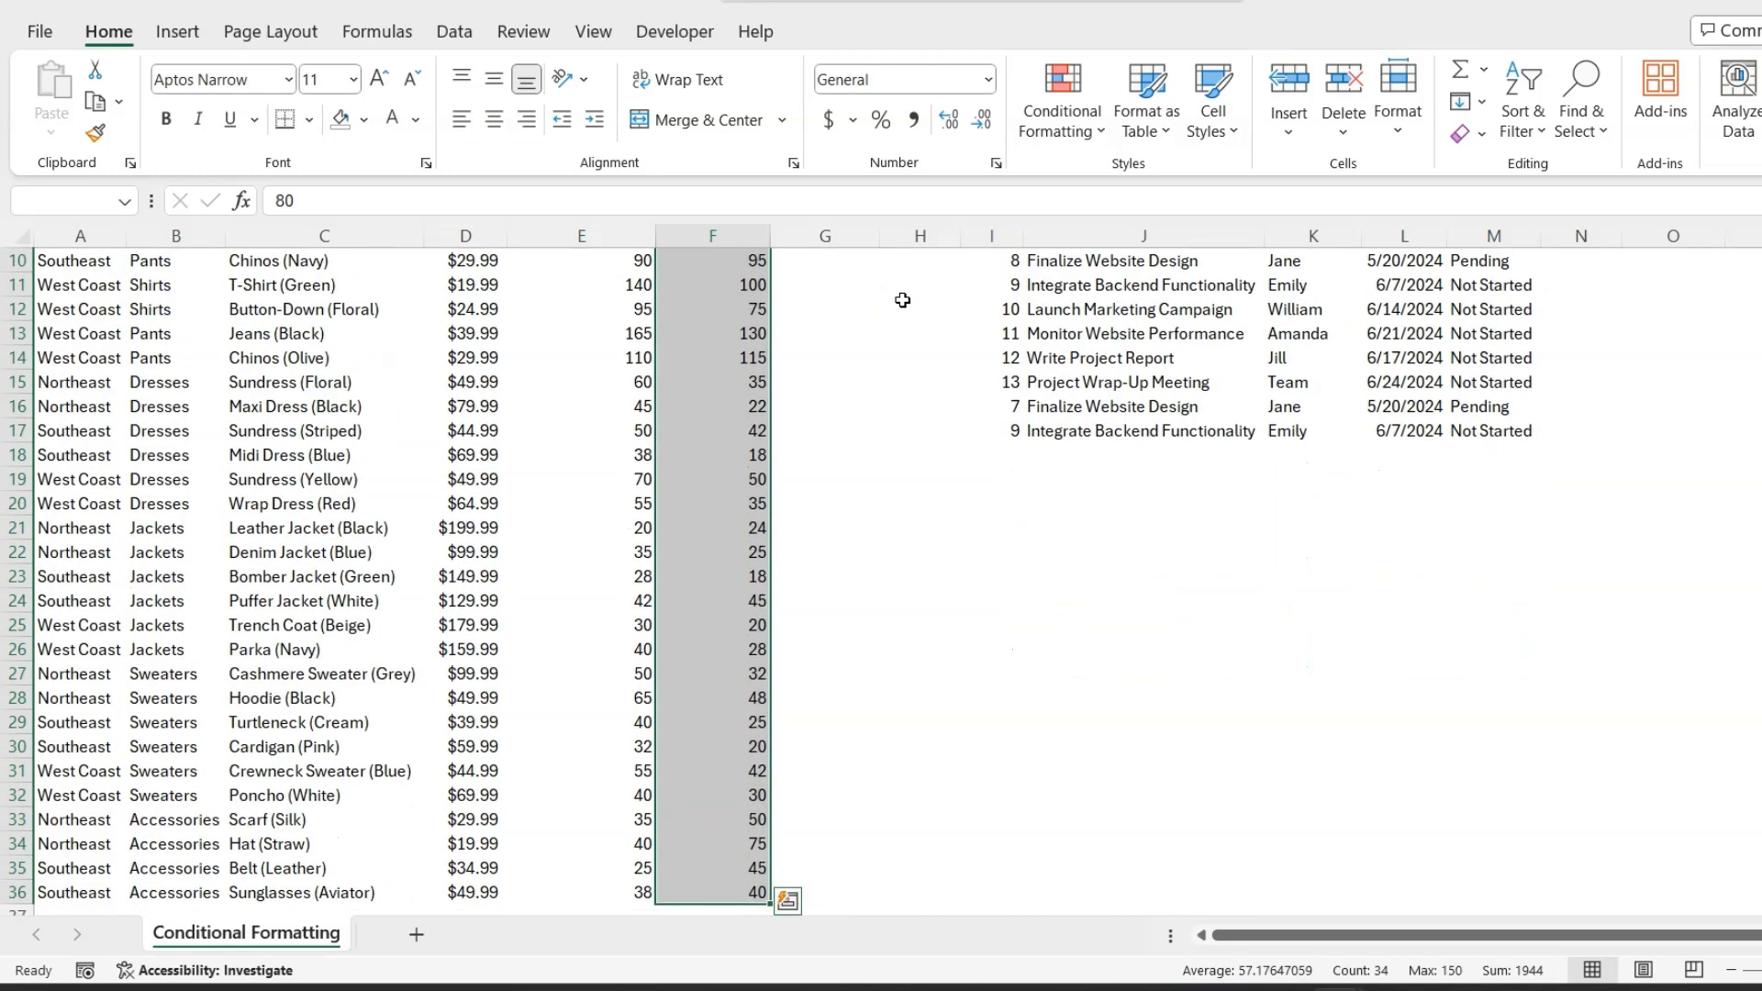
scroll(570, 453, up, 3)
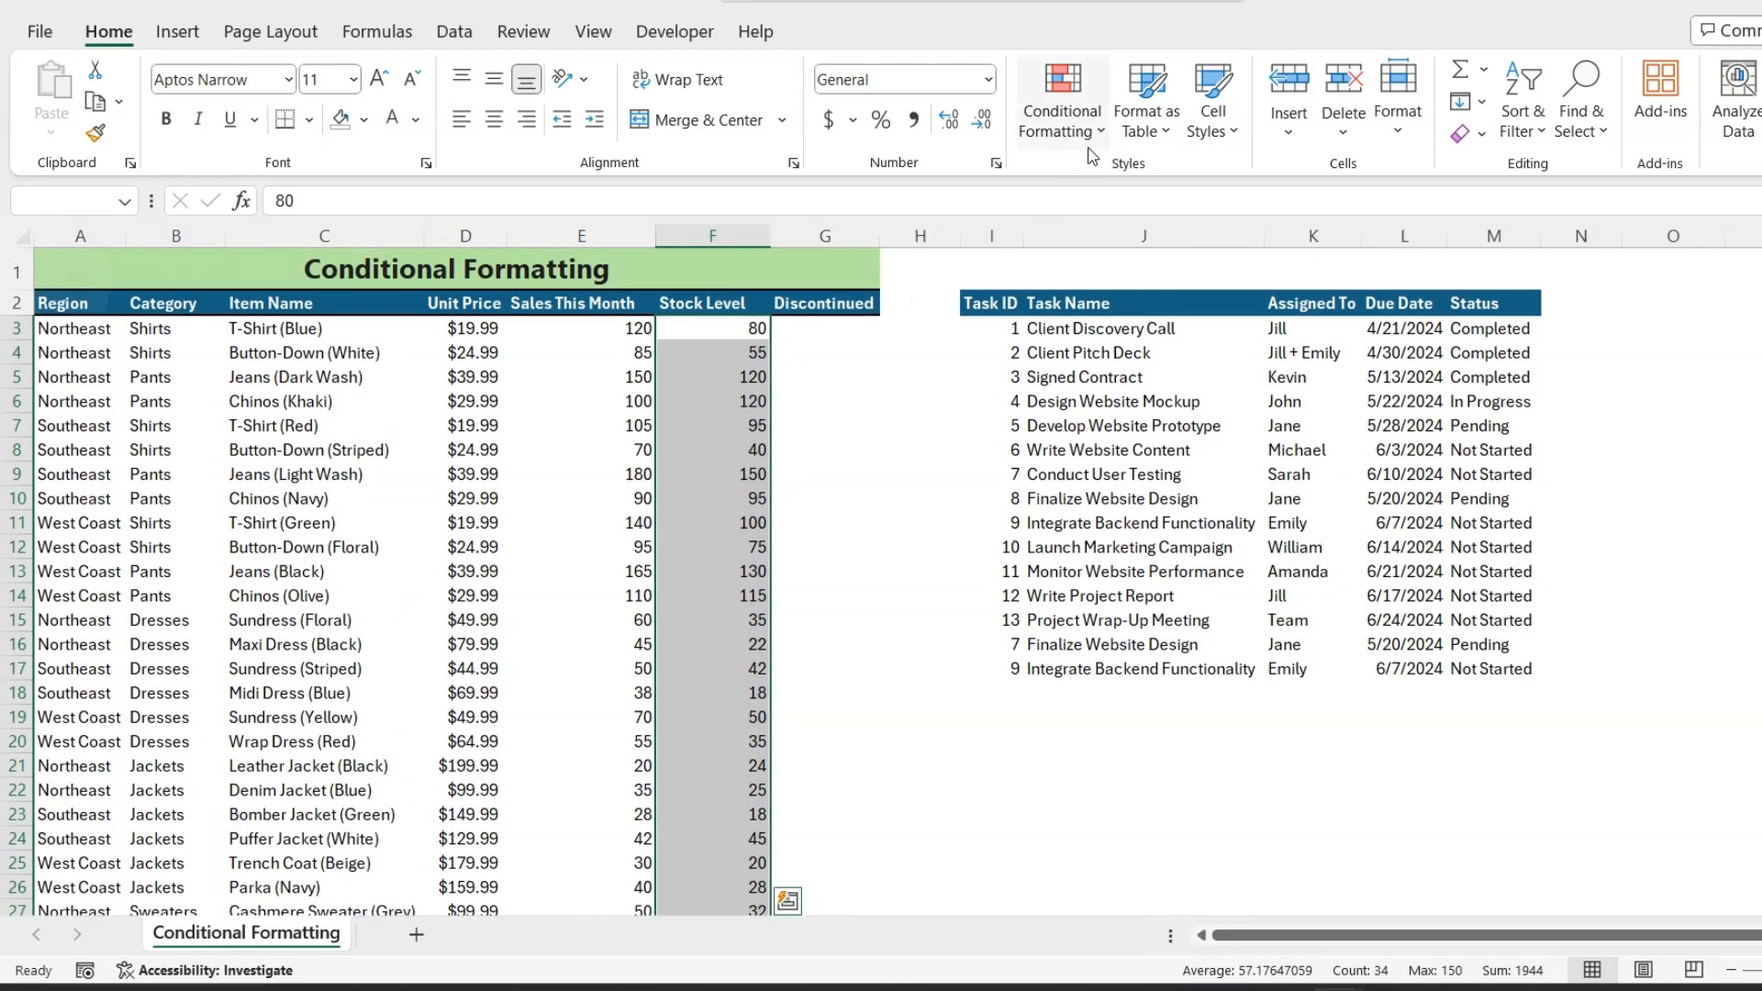
click(1062, 115)
mouse_move(1144, 295)
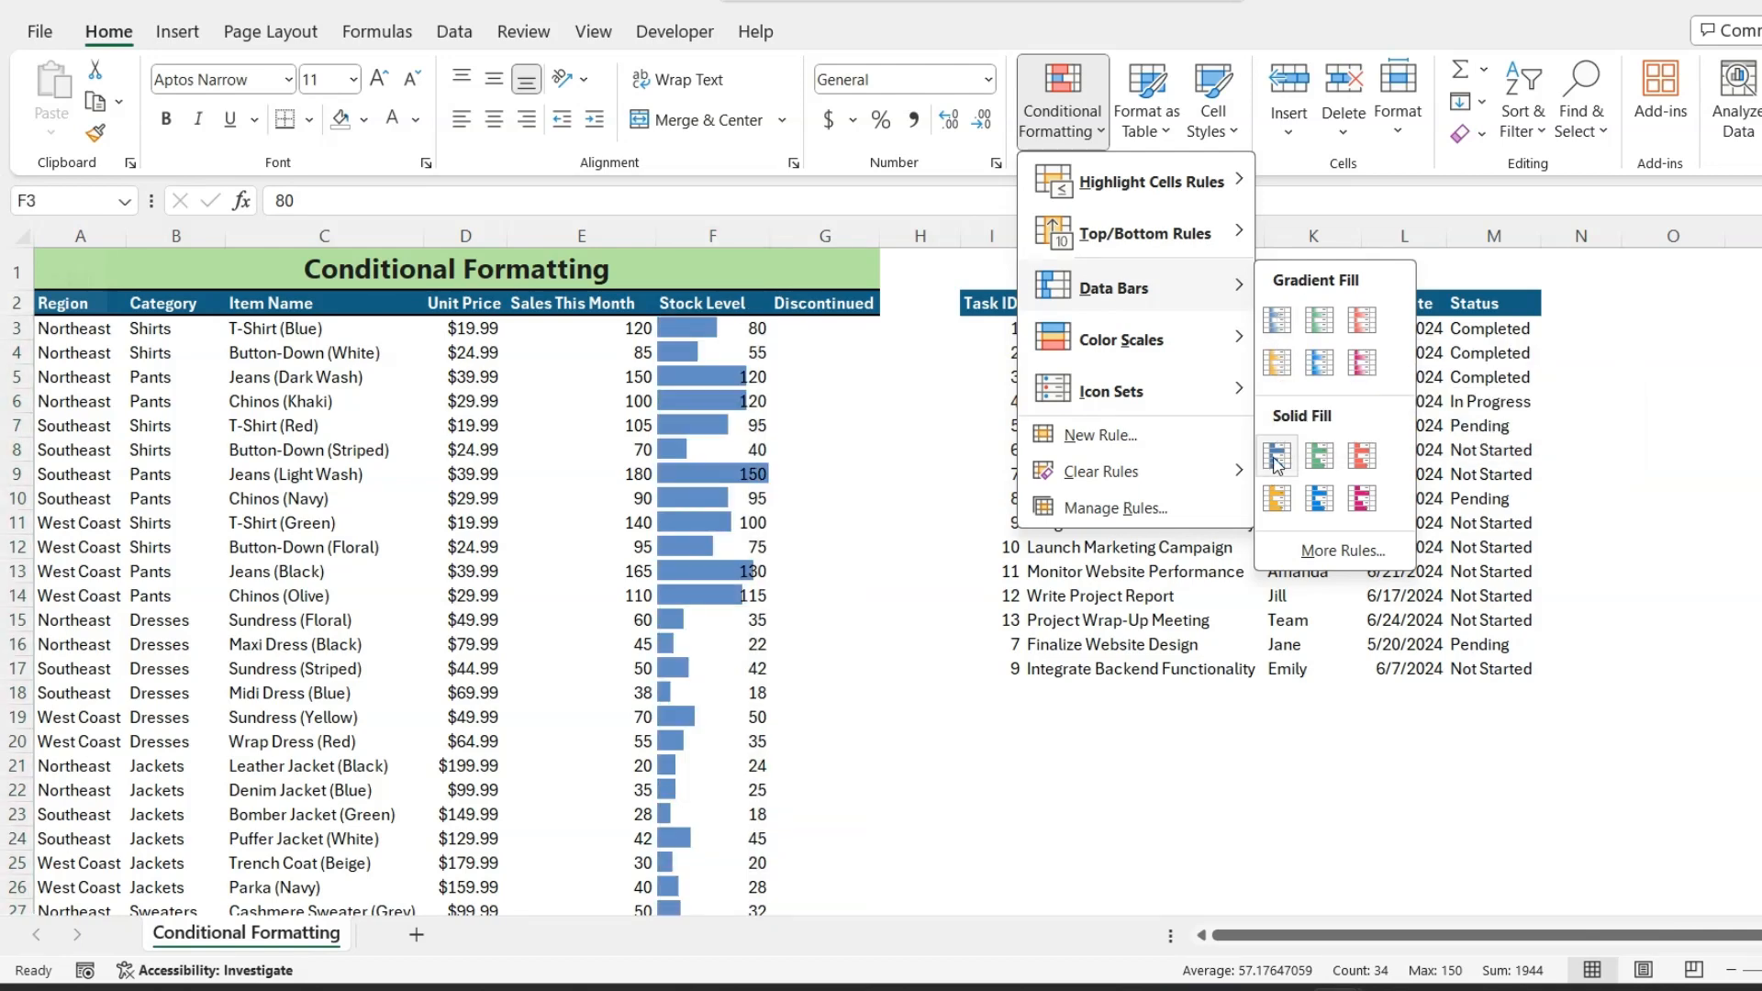
click(1277, 459)
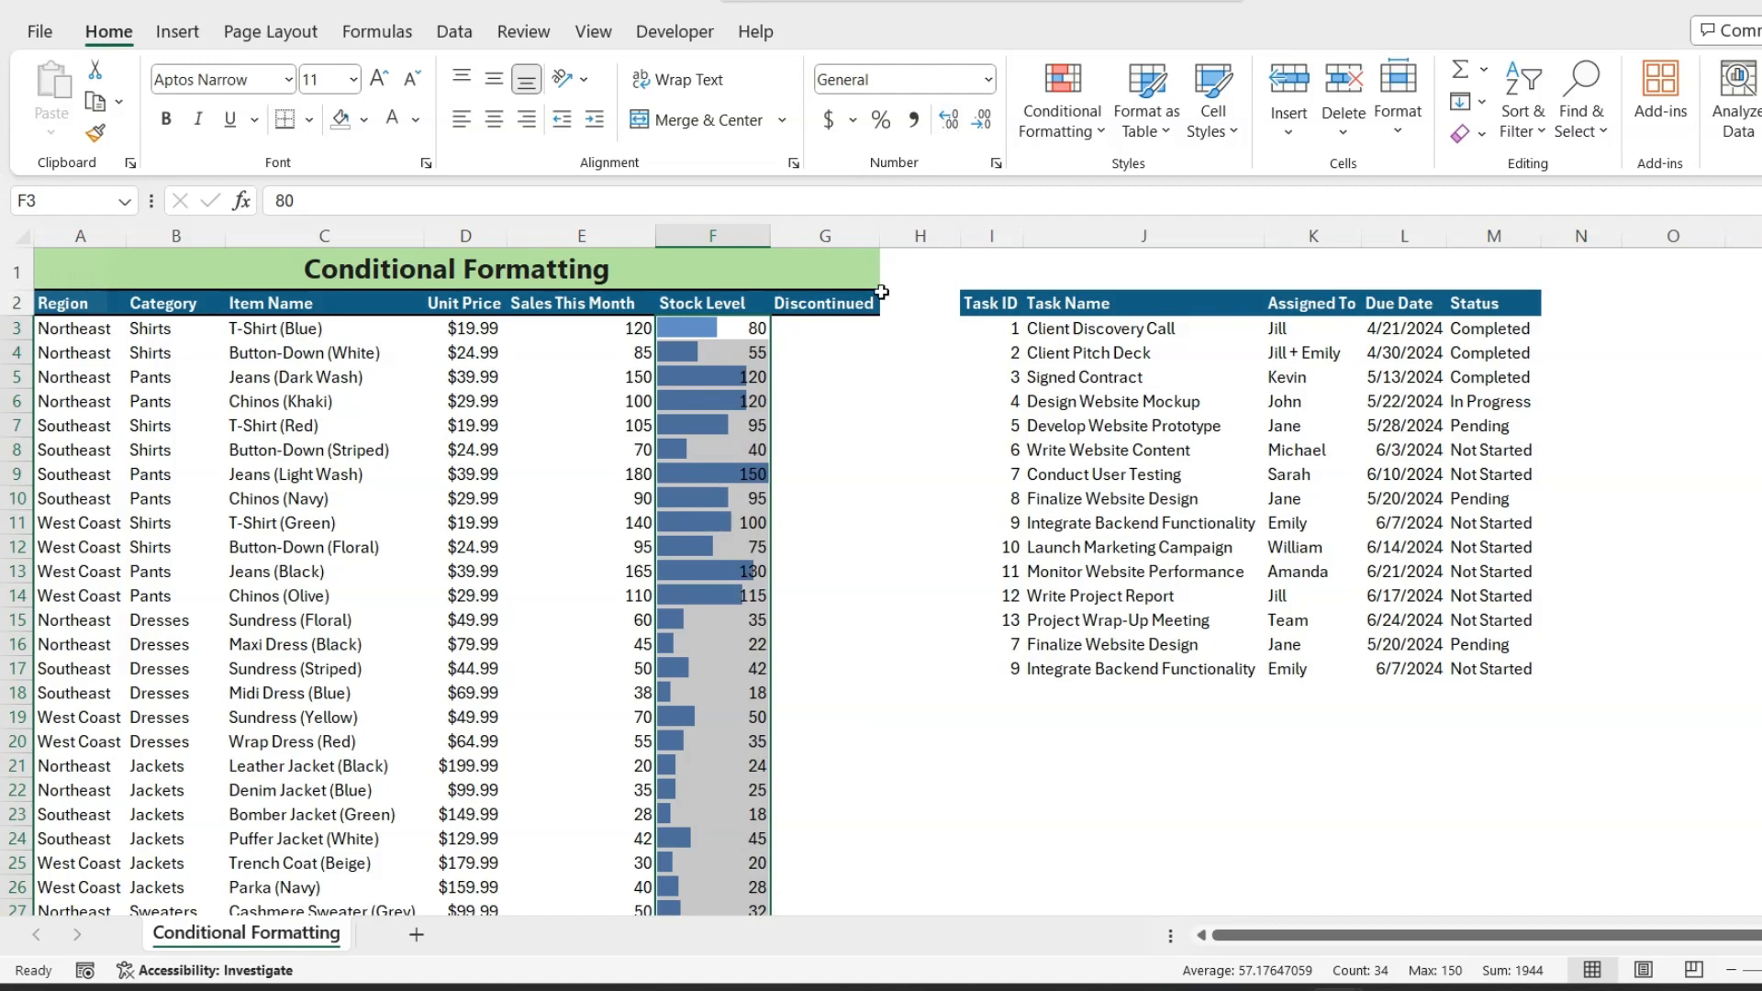
- Hide the Stock Level numbers behind the data bars with the custom number format ;;; and deselect the column
click(989, 82)
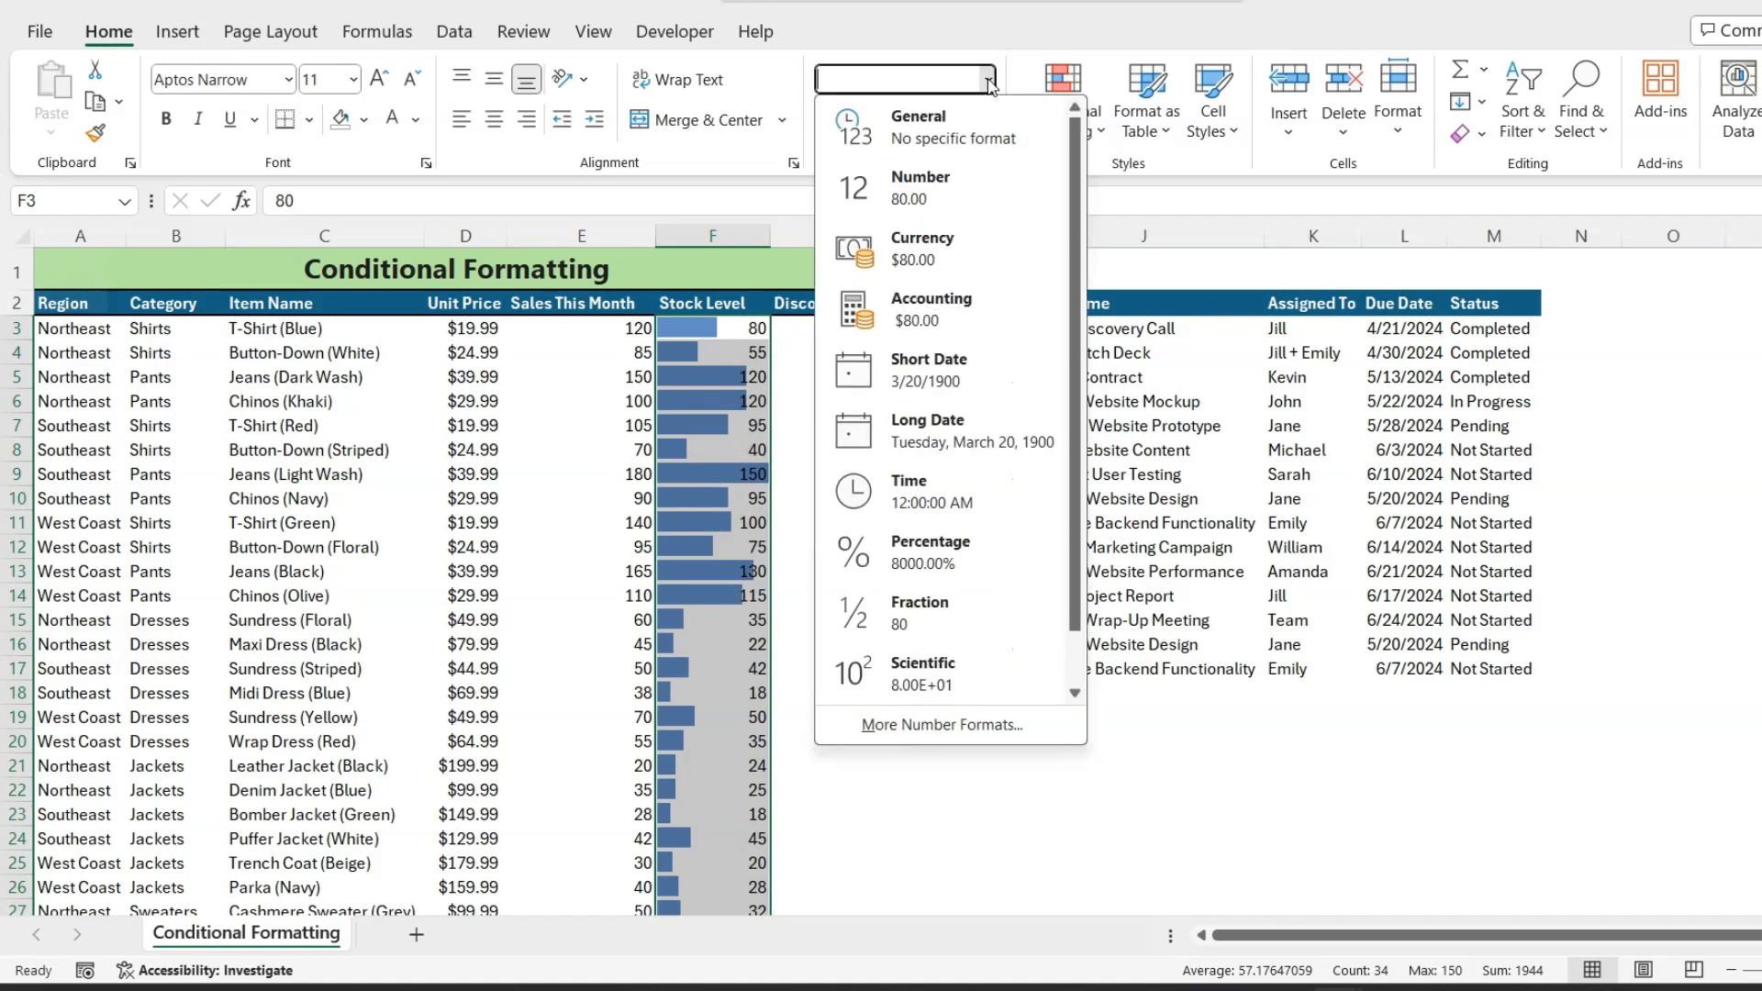
scroll(965, 631, down, 1)
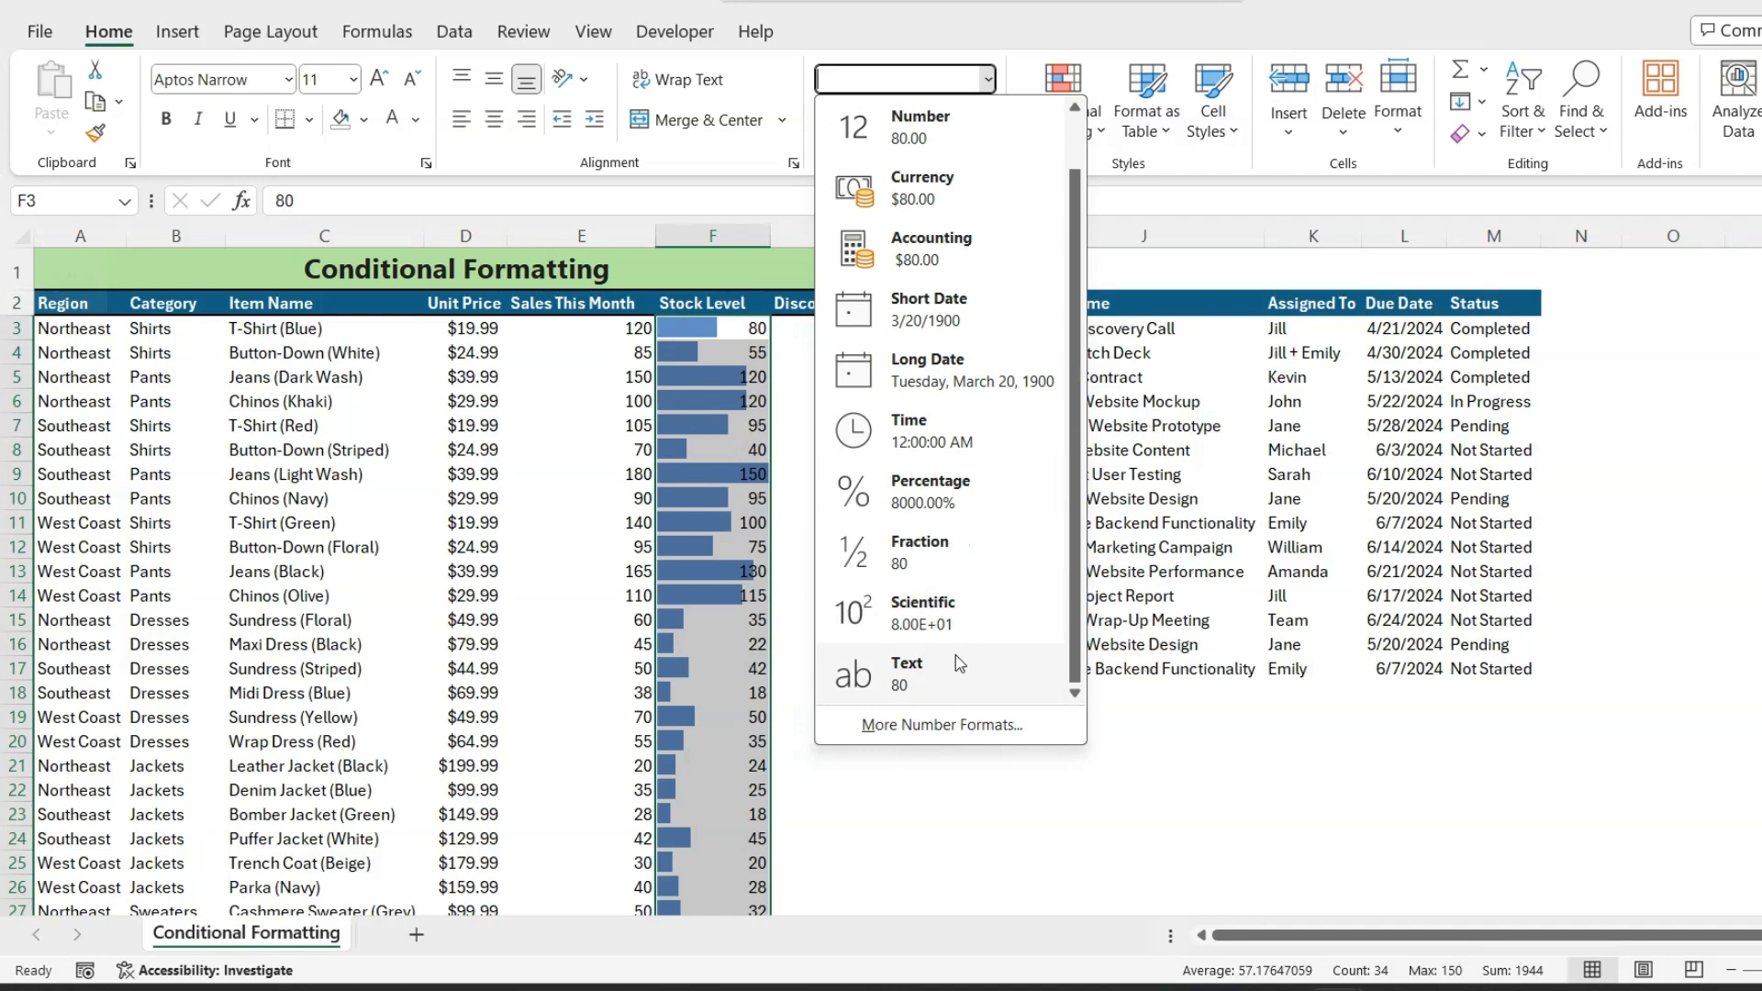
scroll(956, 656, up, 1)
click(936, 725)
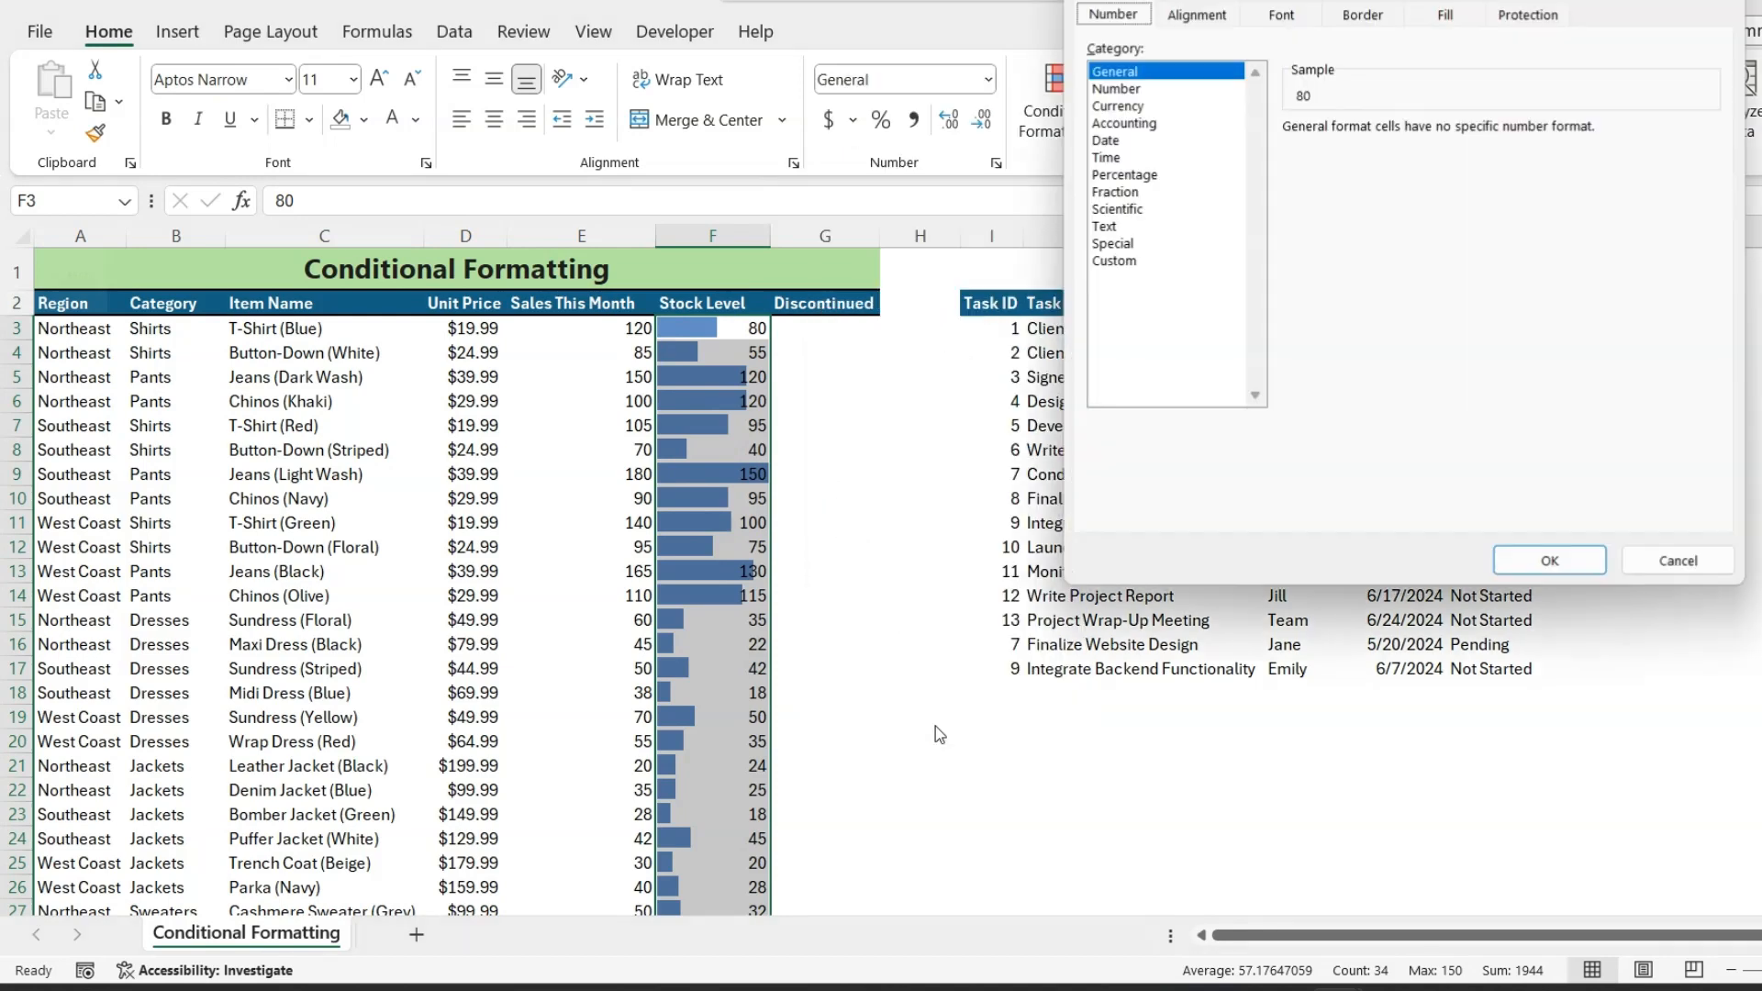
click(1122, 264)
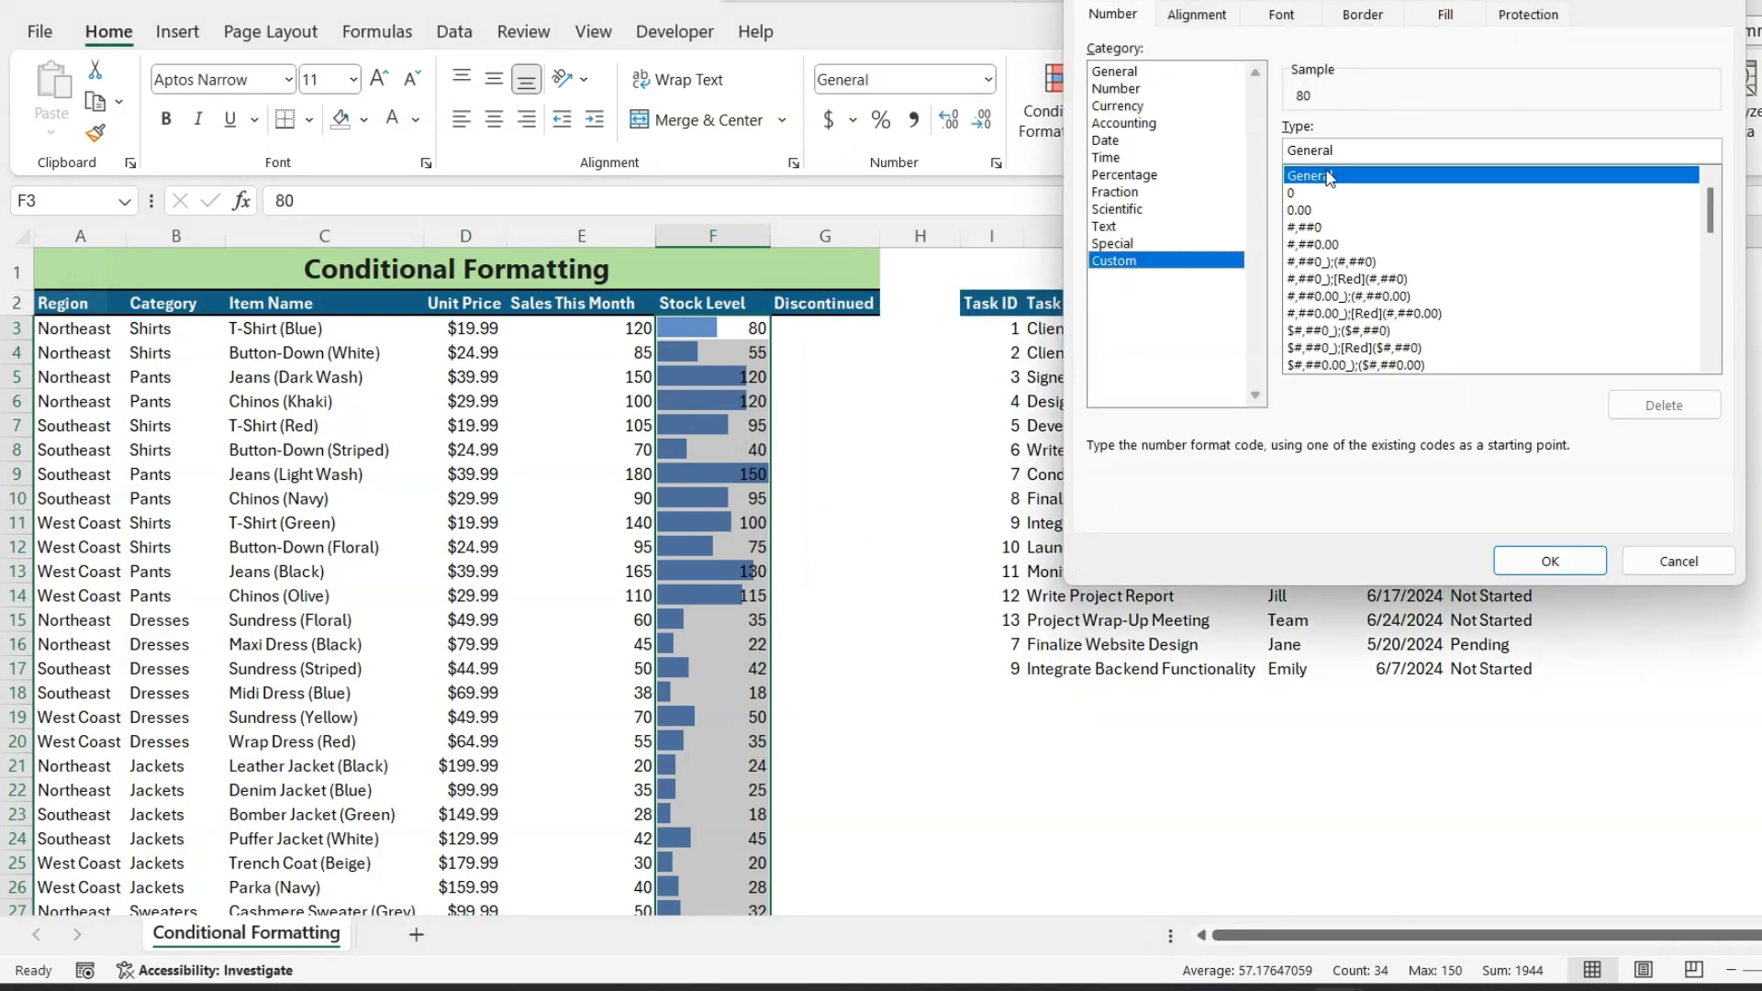
drag(1340, 149, 1215, 131)
text(;;;)
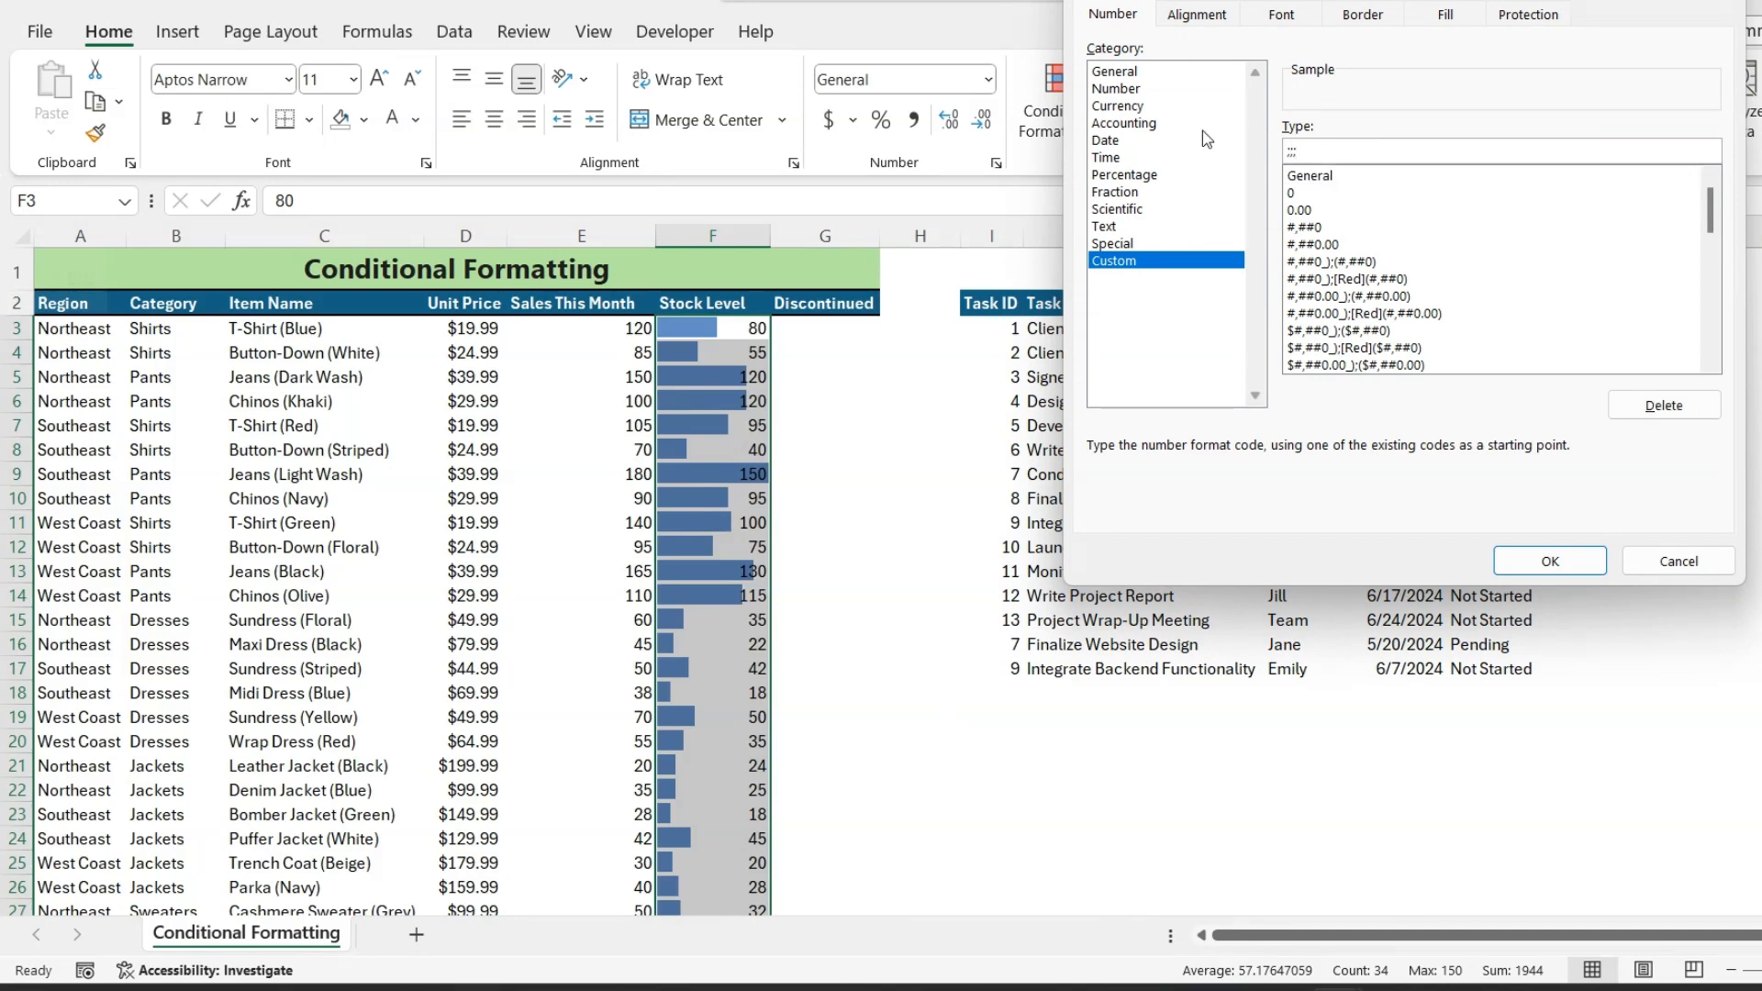
click(1575, 560)
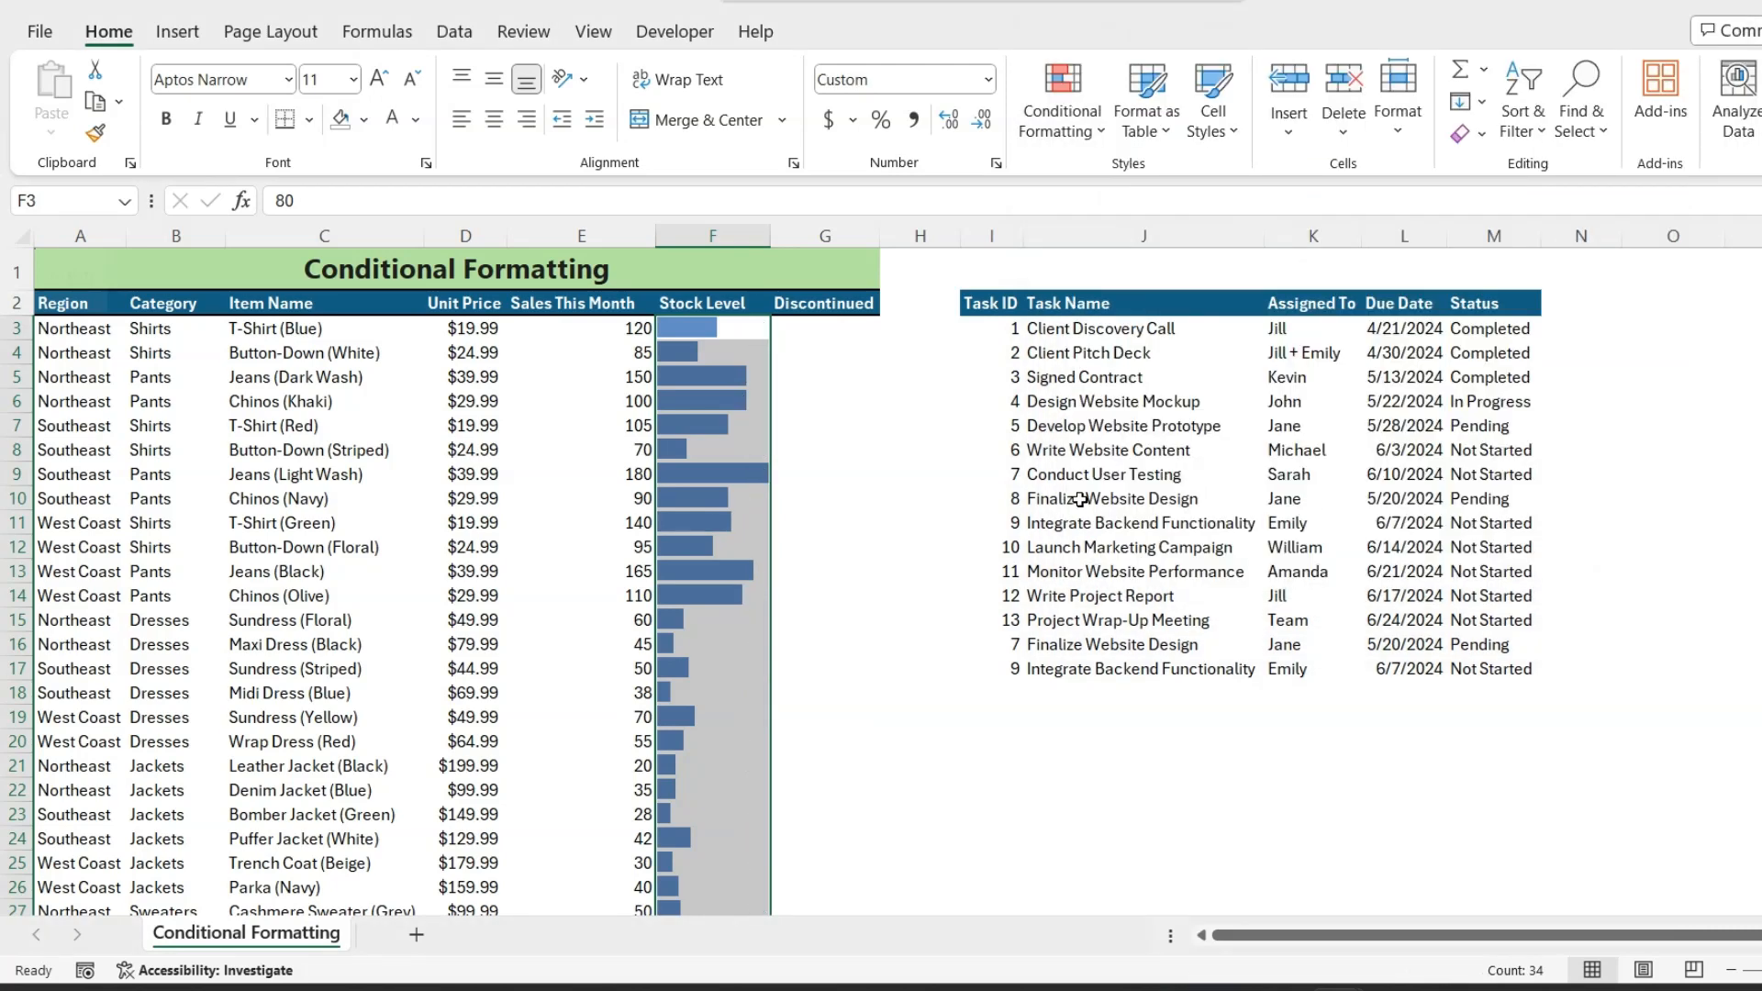
click(796, 424)
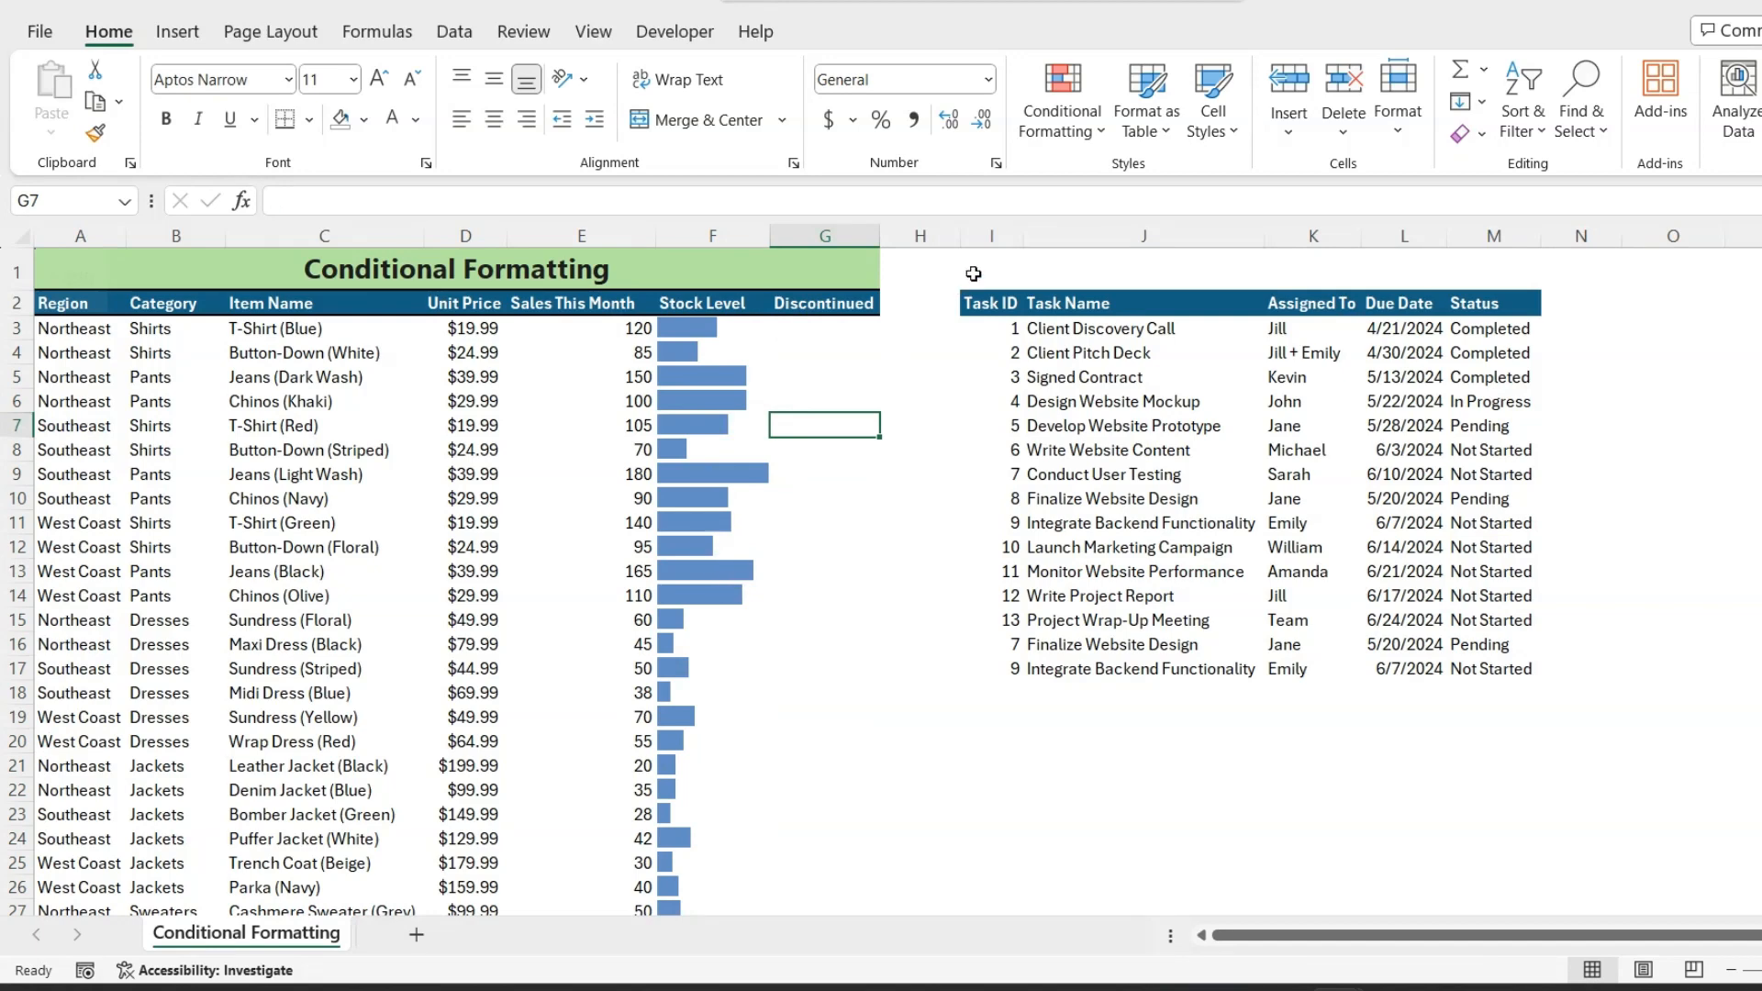
- Browse the icon sets and preview the 5 Ratings icons on the Sales This Month values, E3 to E36, without applying them
click(1086, 133)
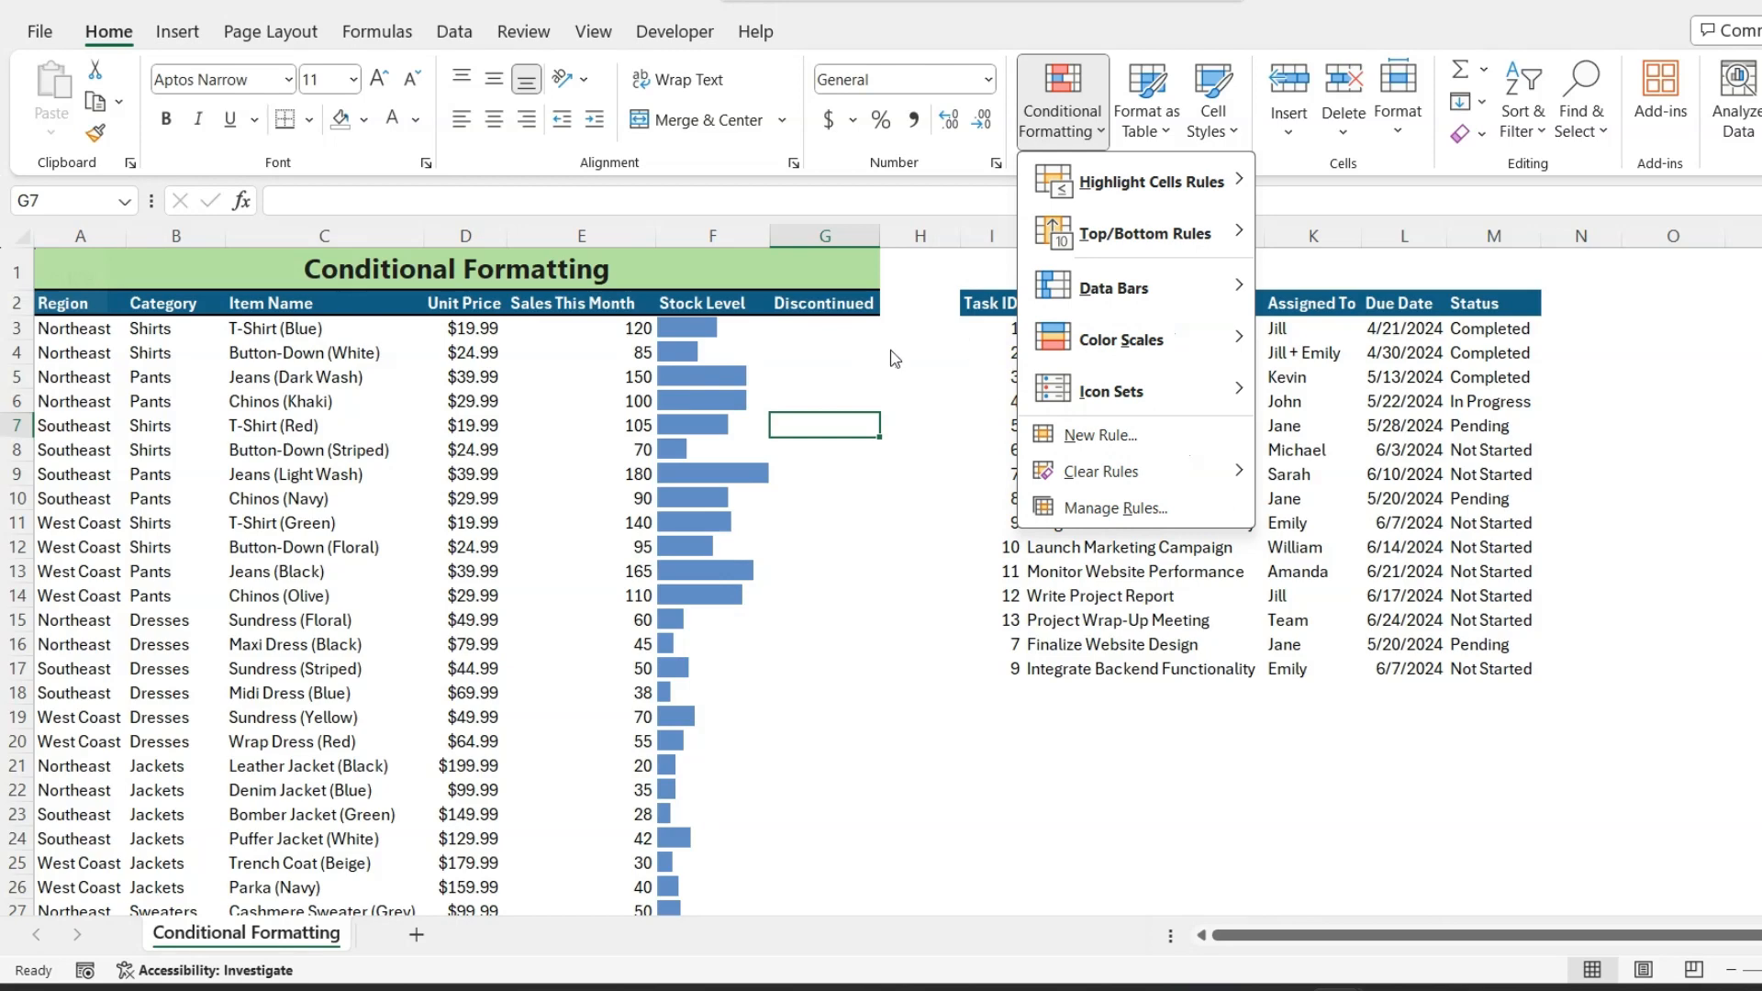
mouse_move(1144, 399)
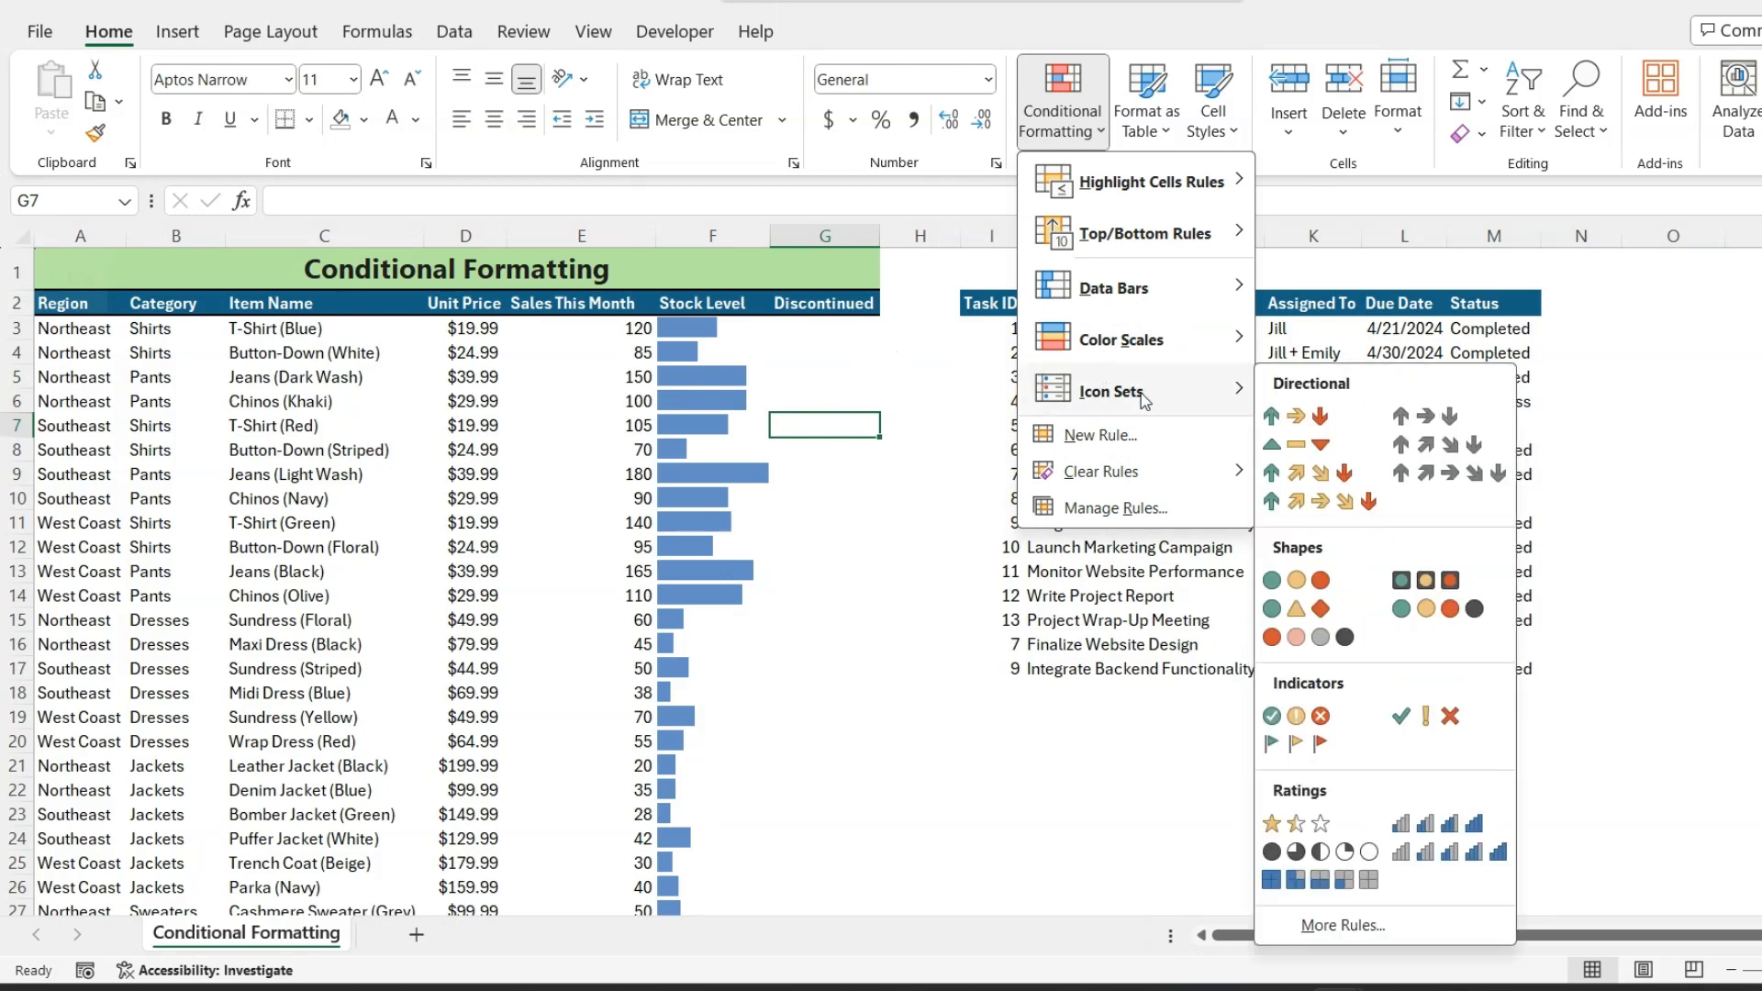
click(726, 372)
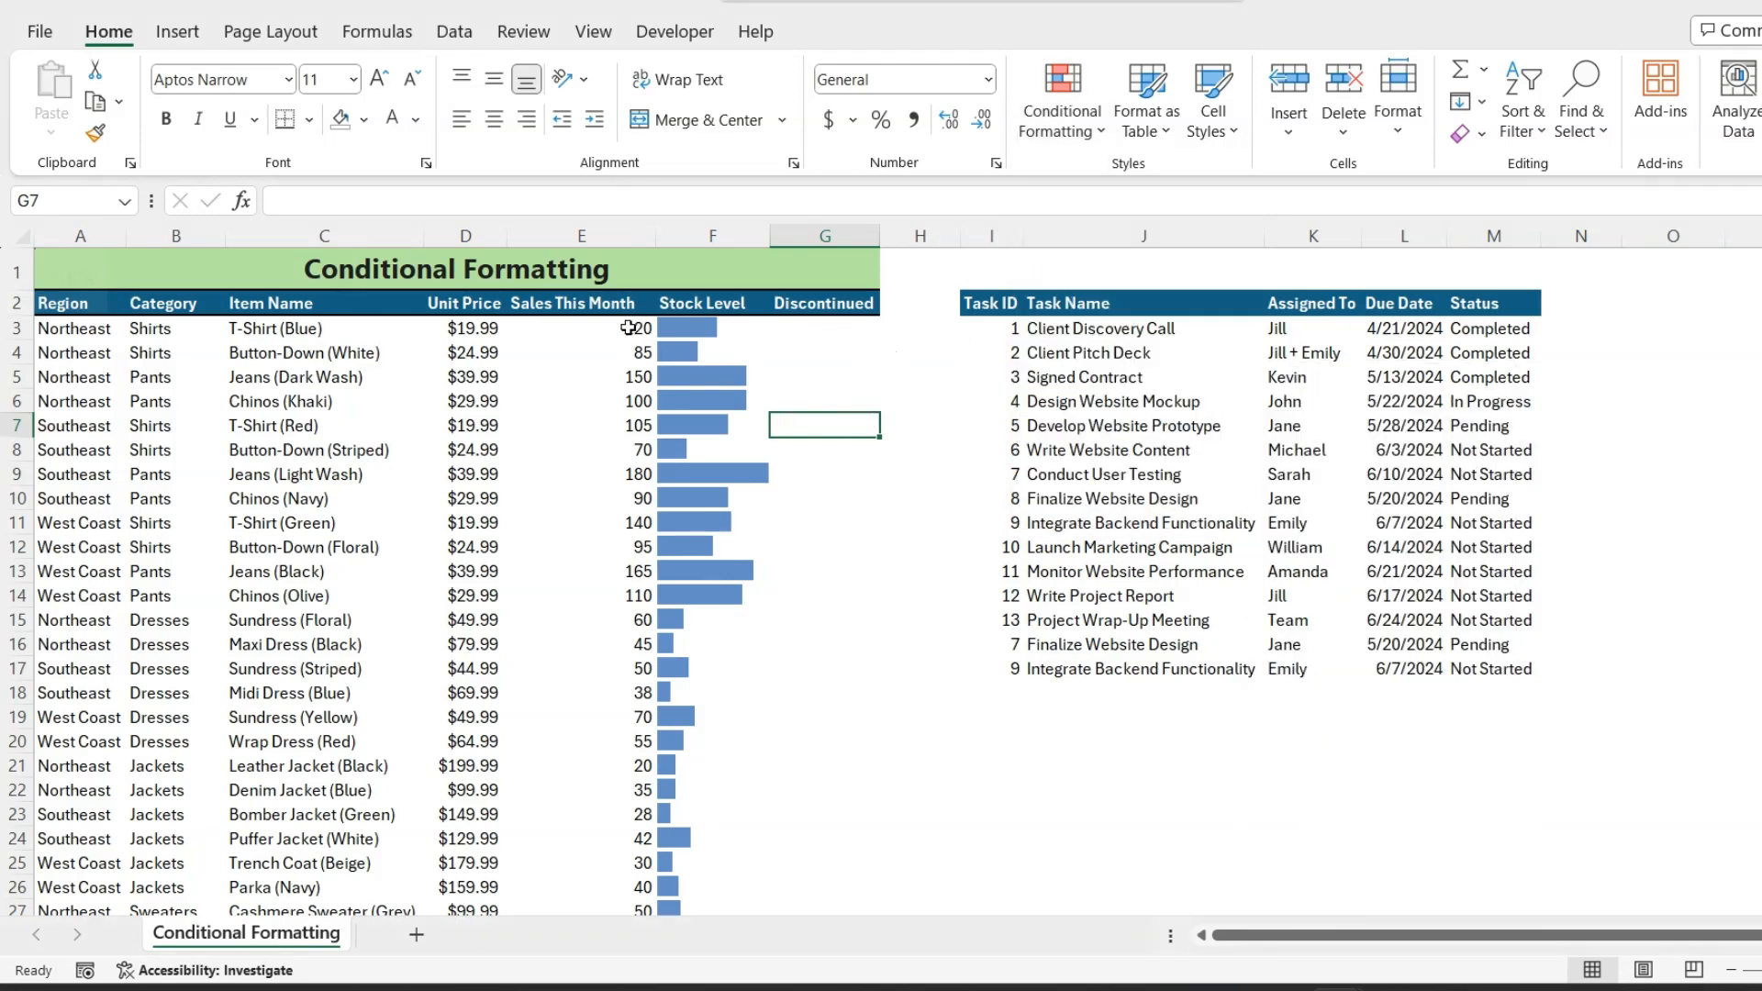
drag(628, 328, 610, 392)
scroll(609, 394, up, 3)
click(1062, 129)
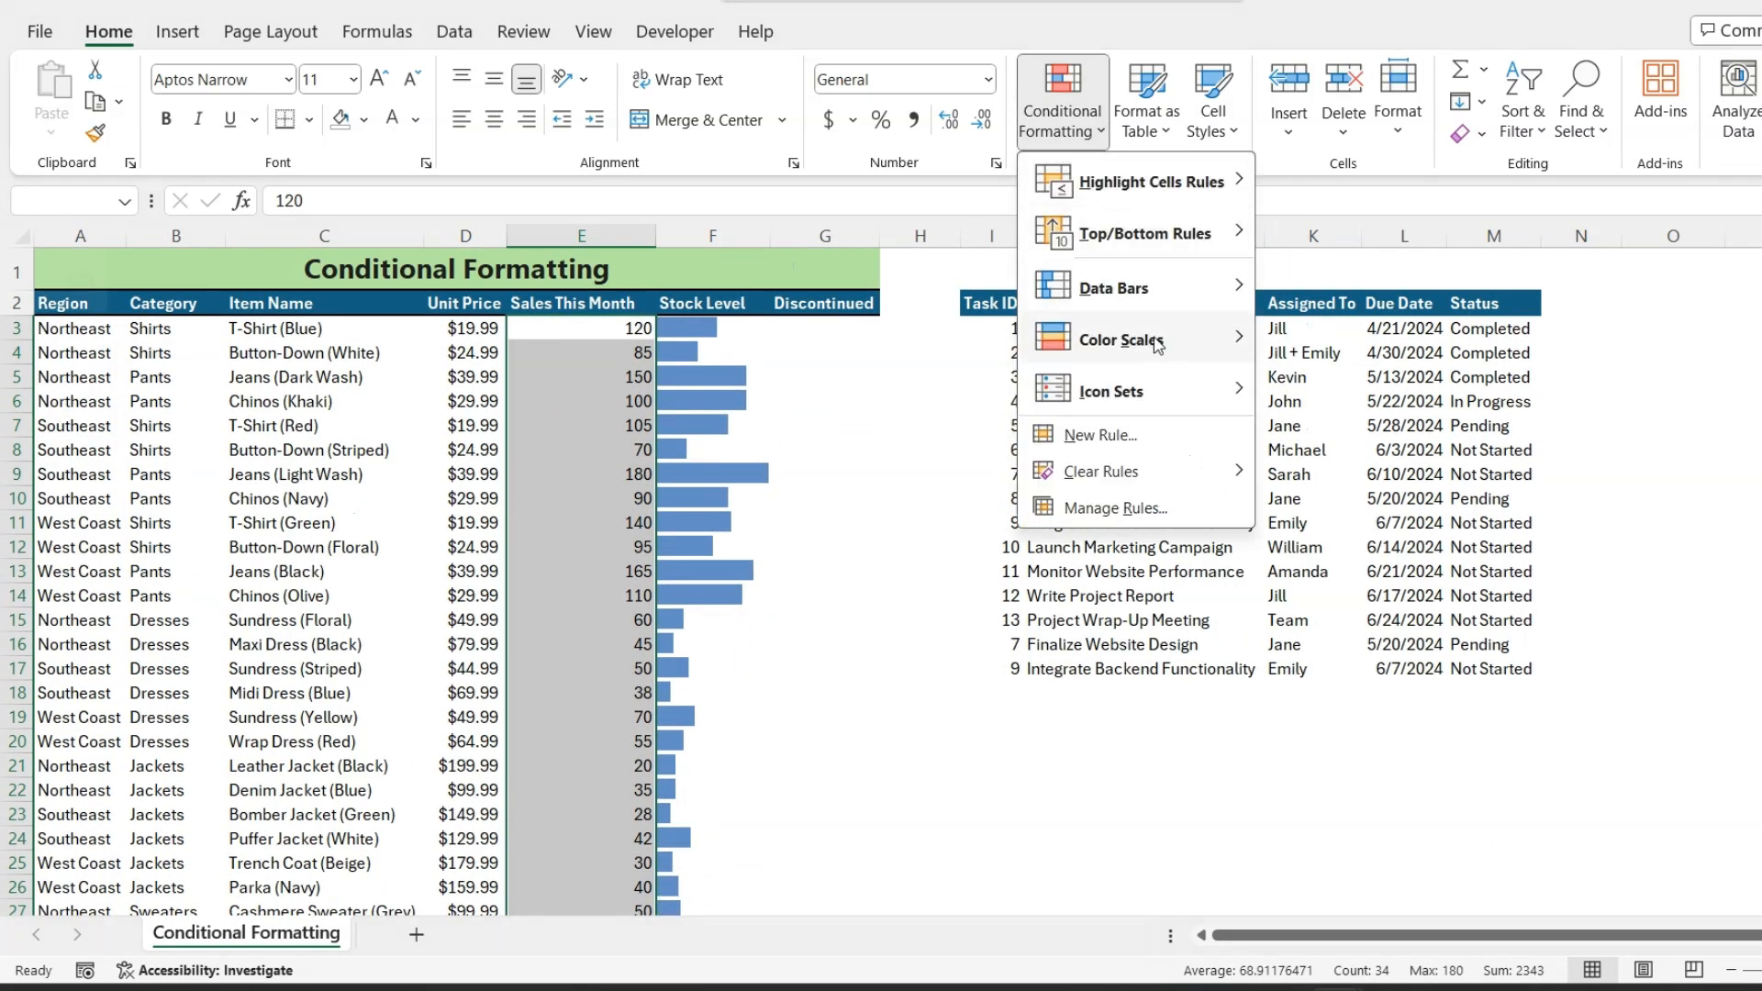
mouse_move(1160, 394)
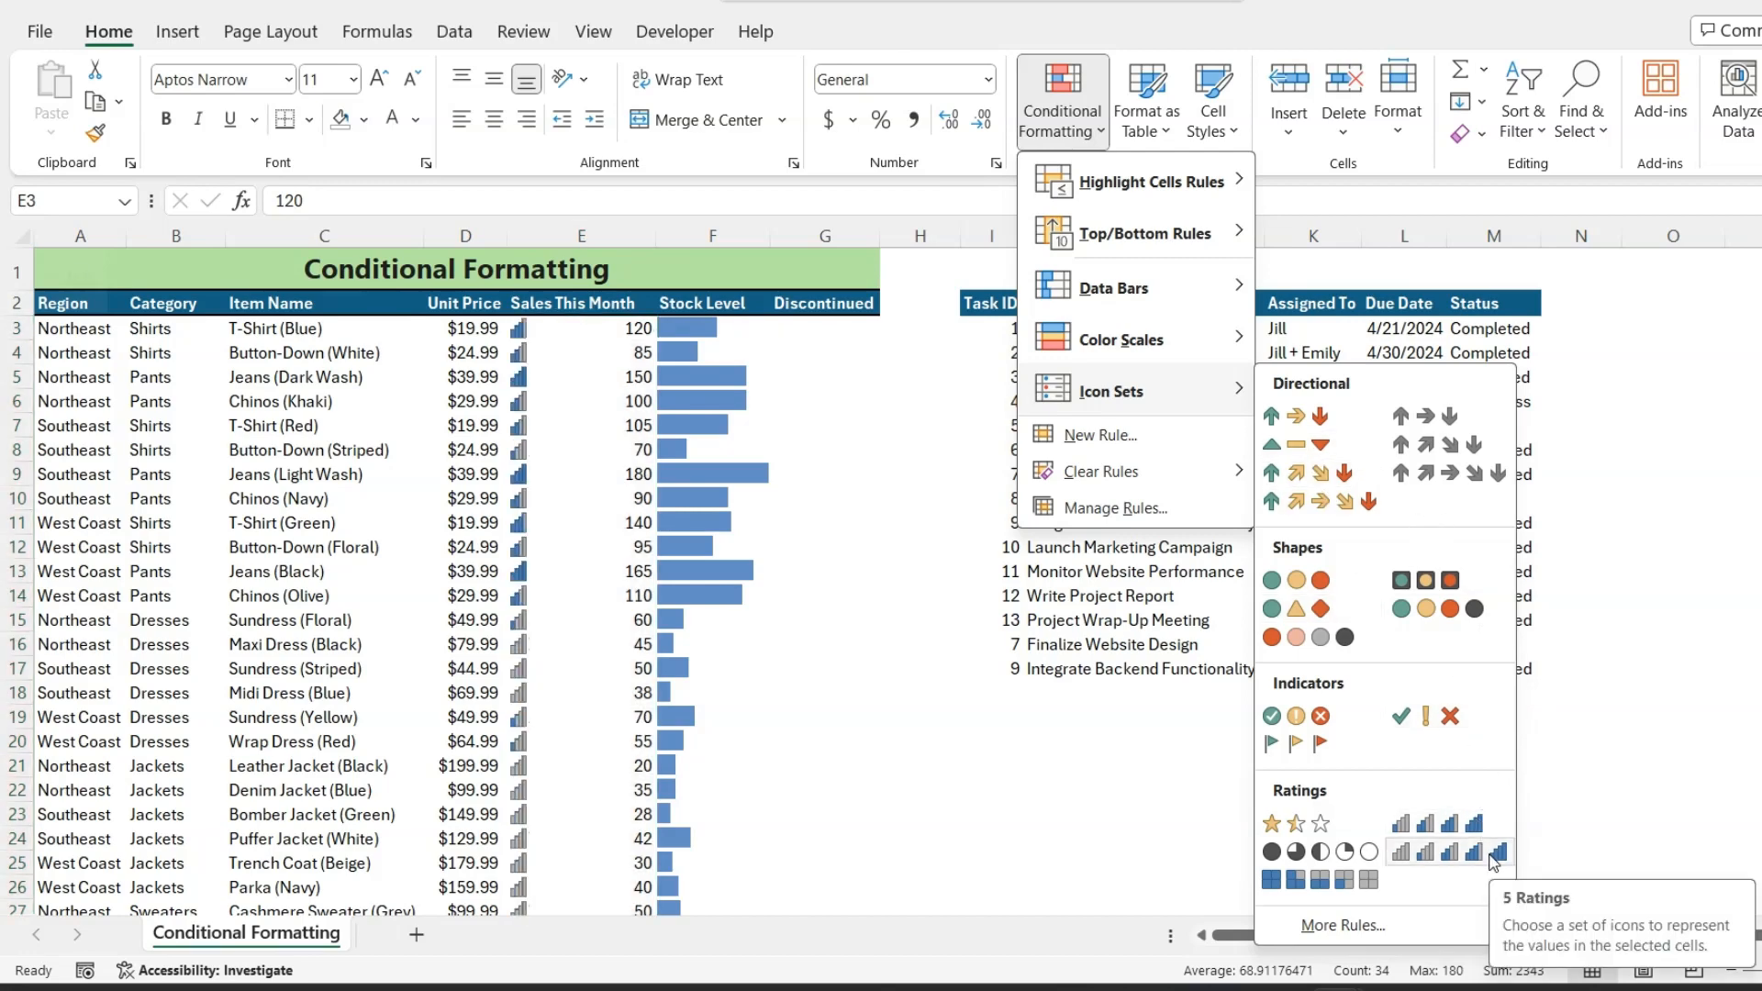
click(861, 421)
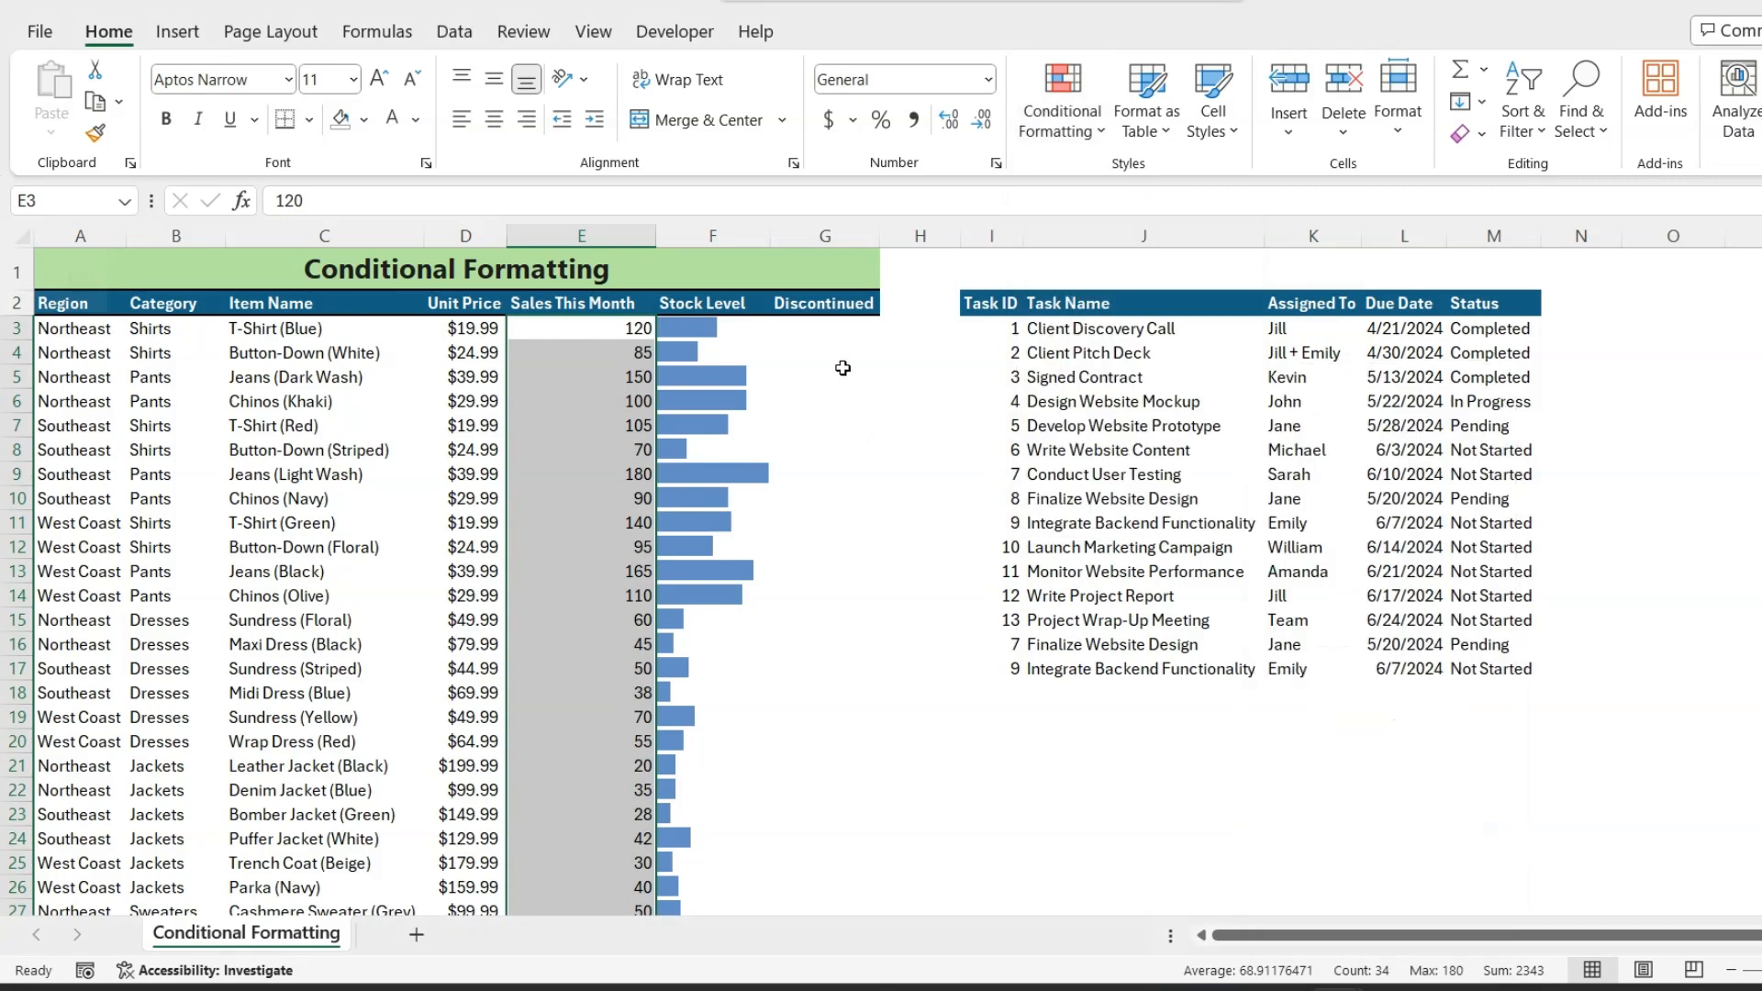
- Create a formula-based conditional formatting rule for the selected Sales This Month values with the formula =$G3="Yes"
click(1074, 128)
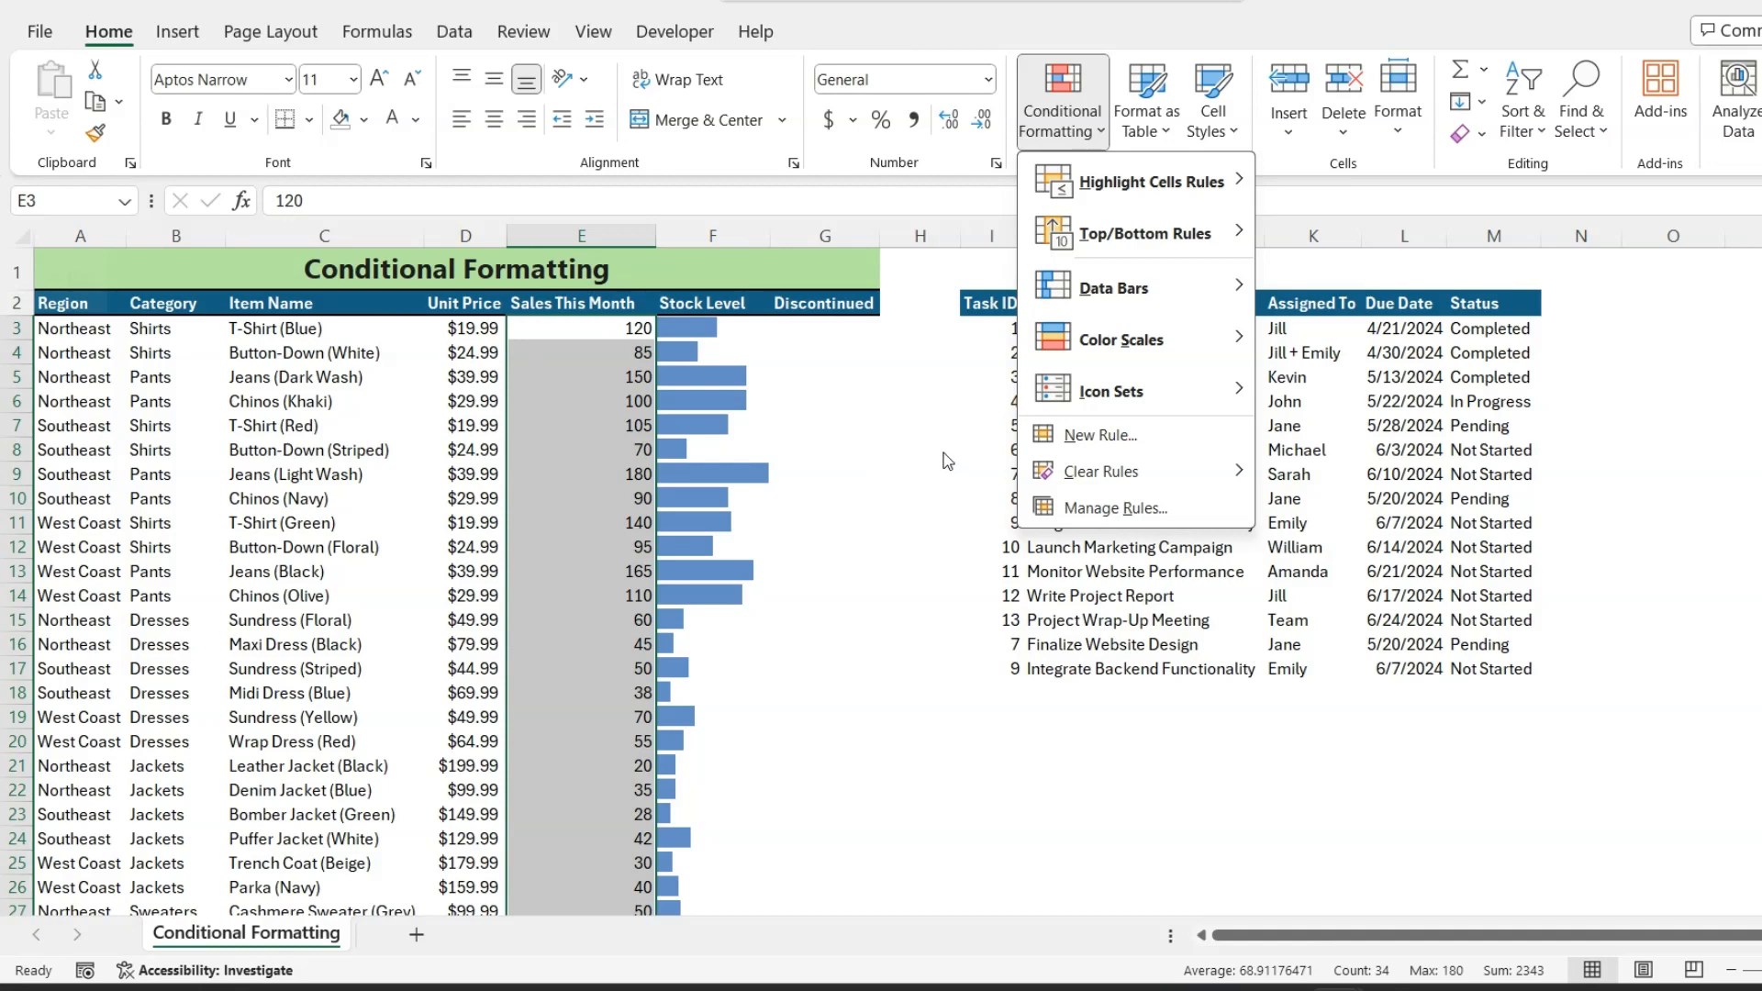
click(1141, 516)
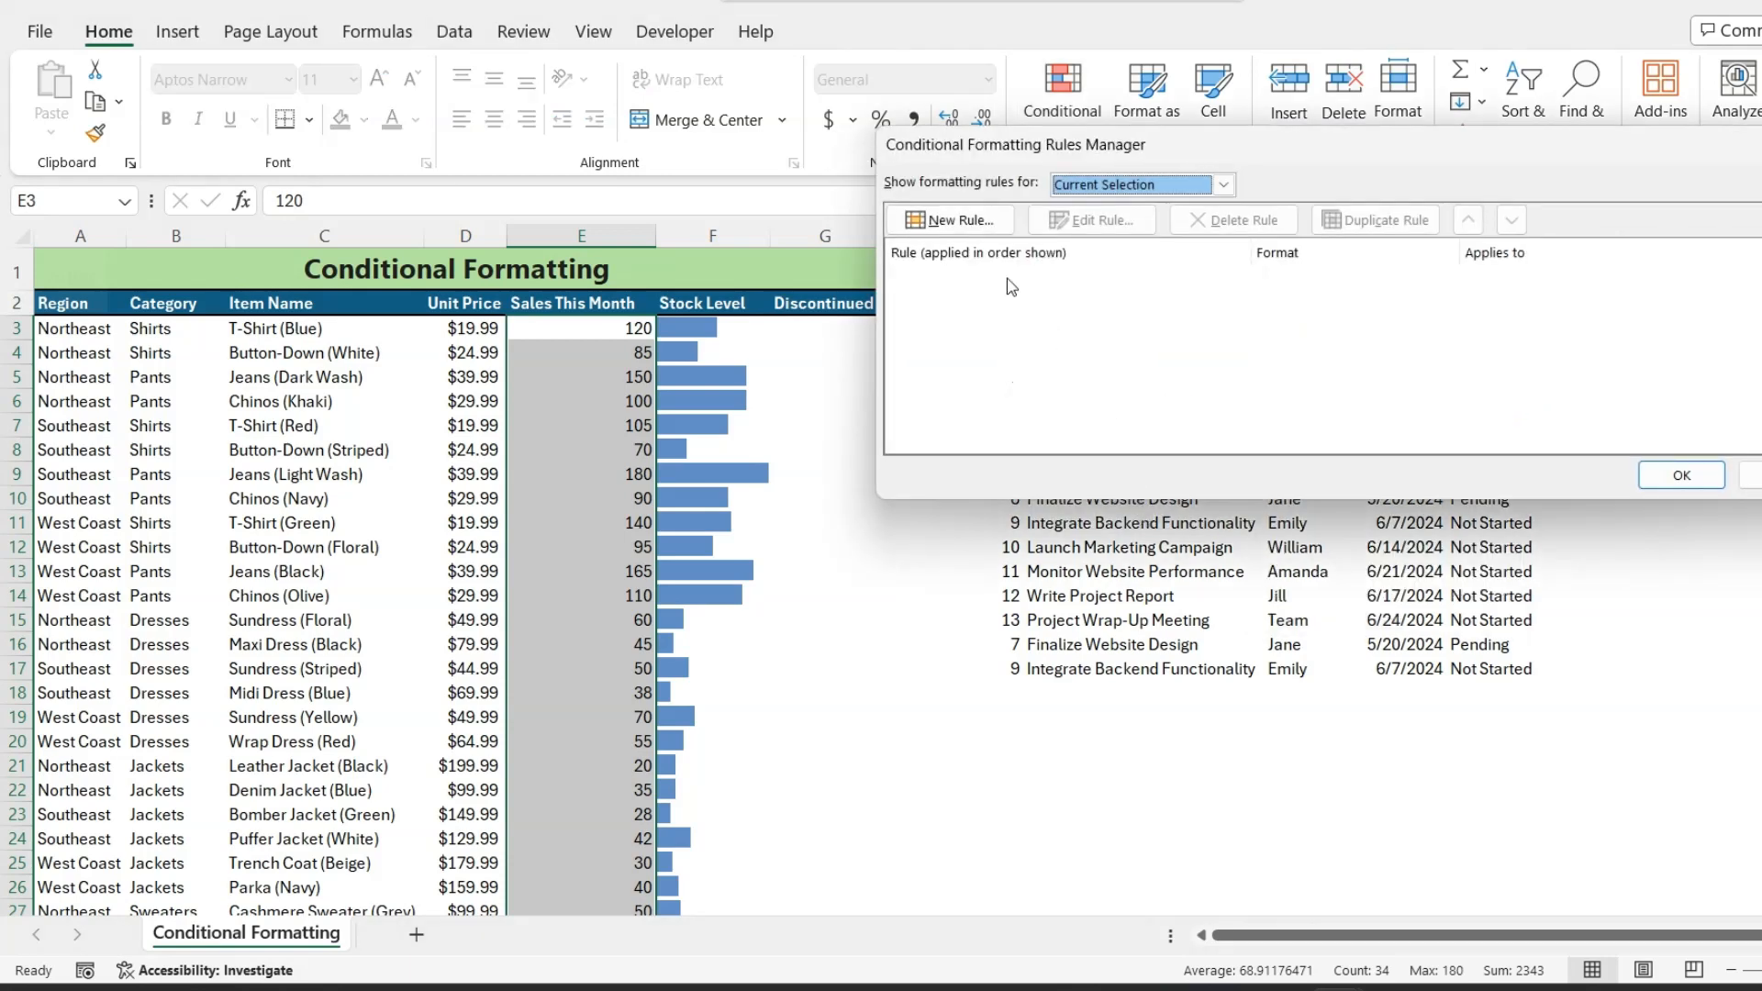
click(960, 222)
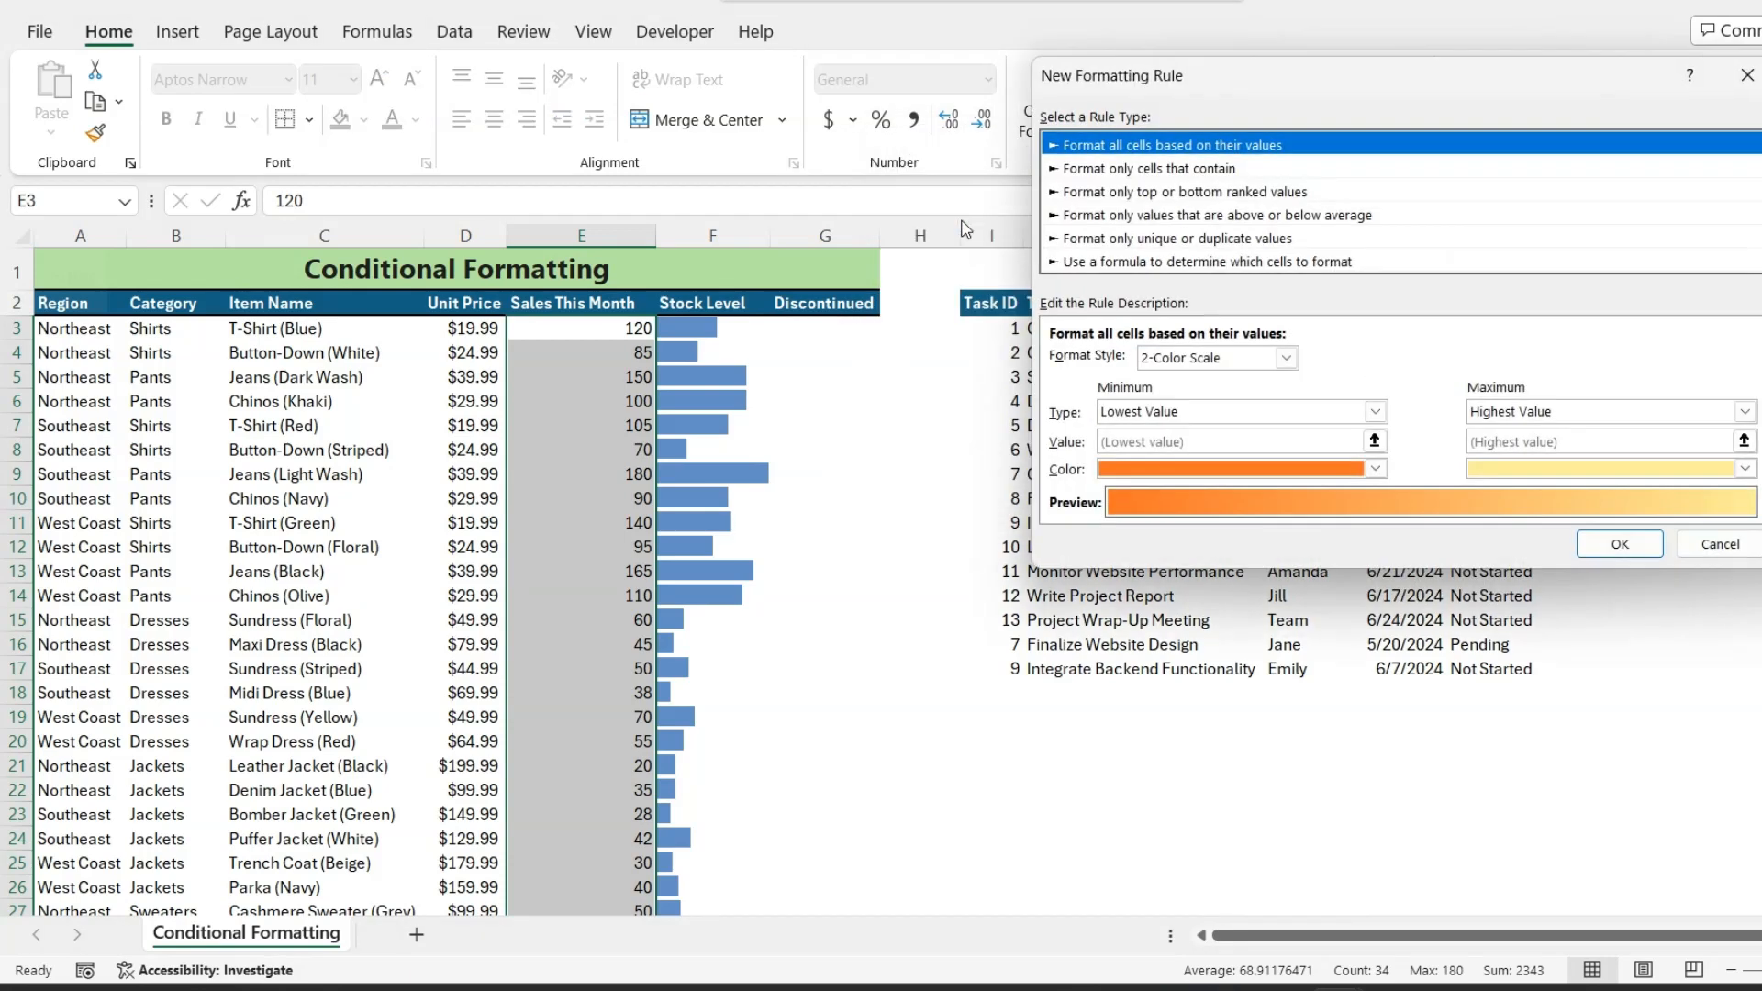
click(1118, 264)
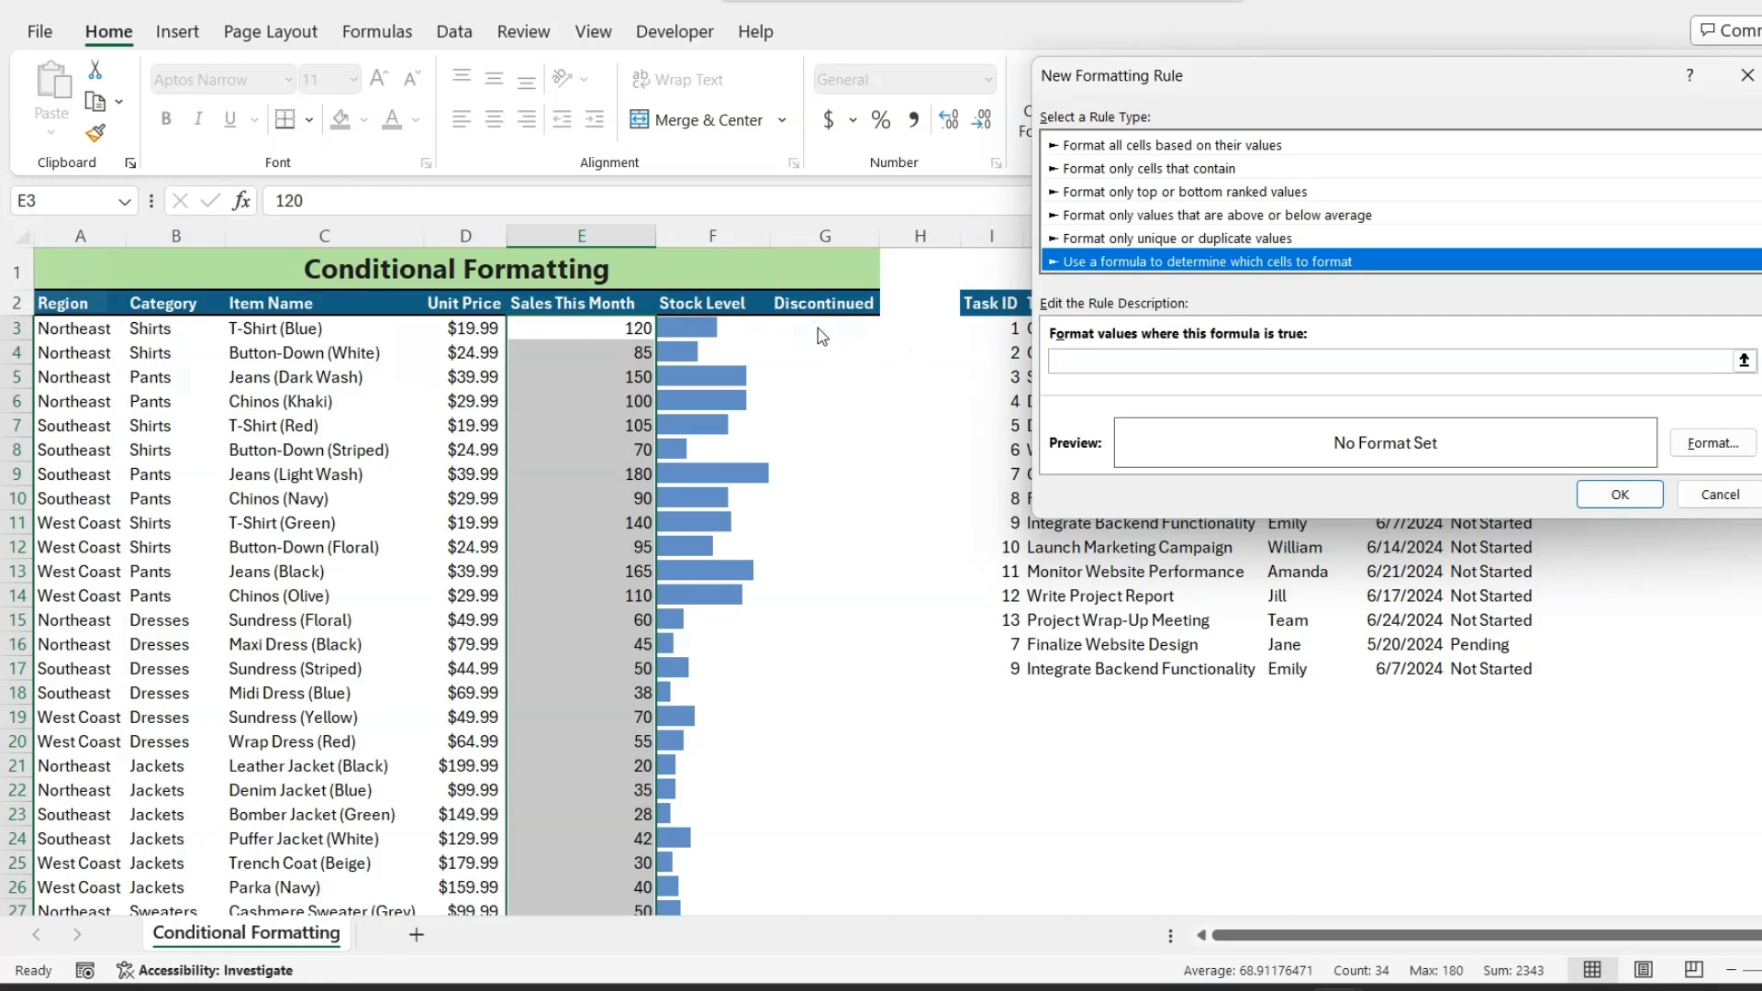
click(1744, 360)
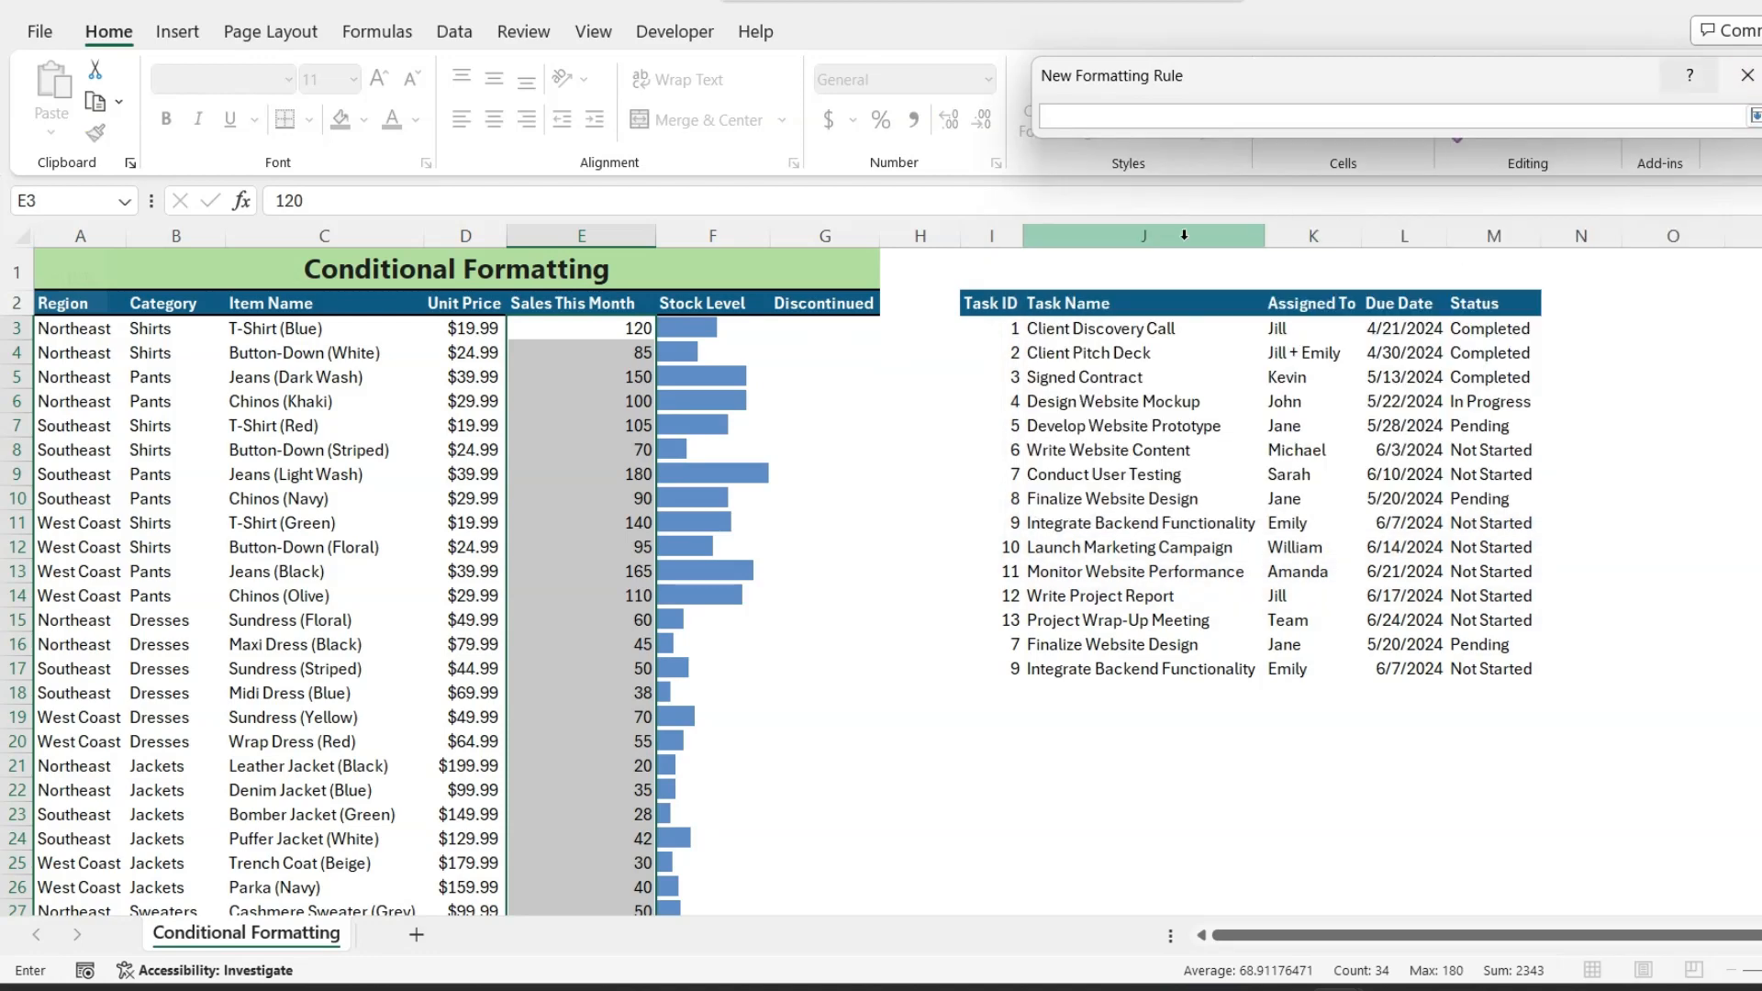
click(827, 328)
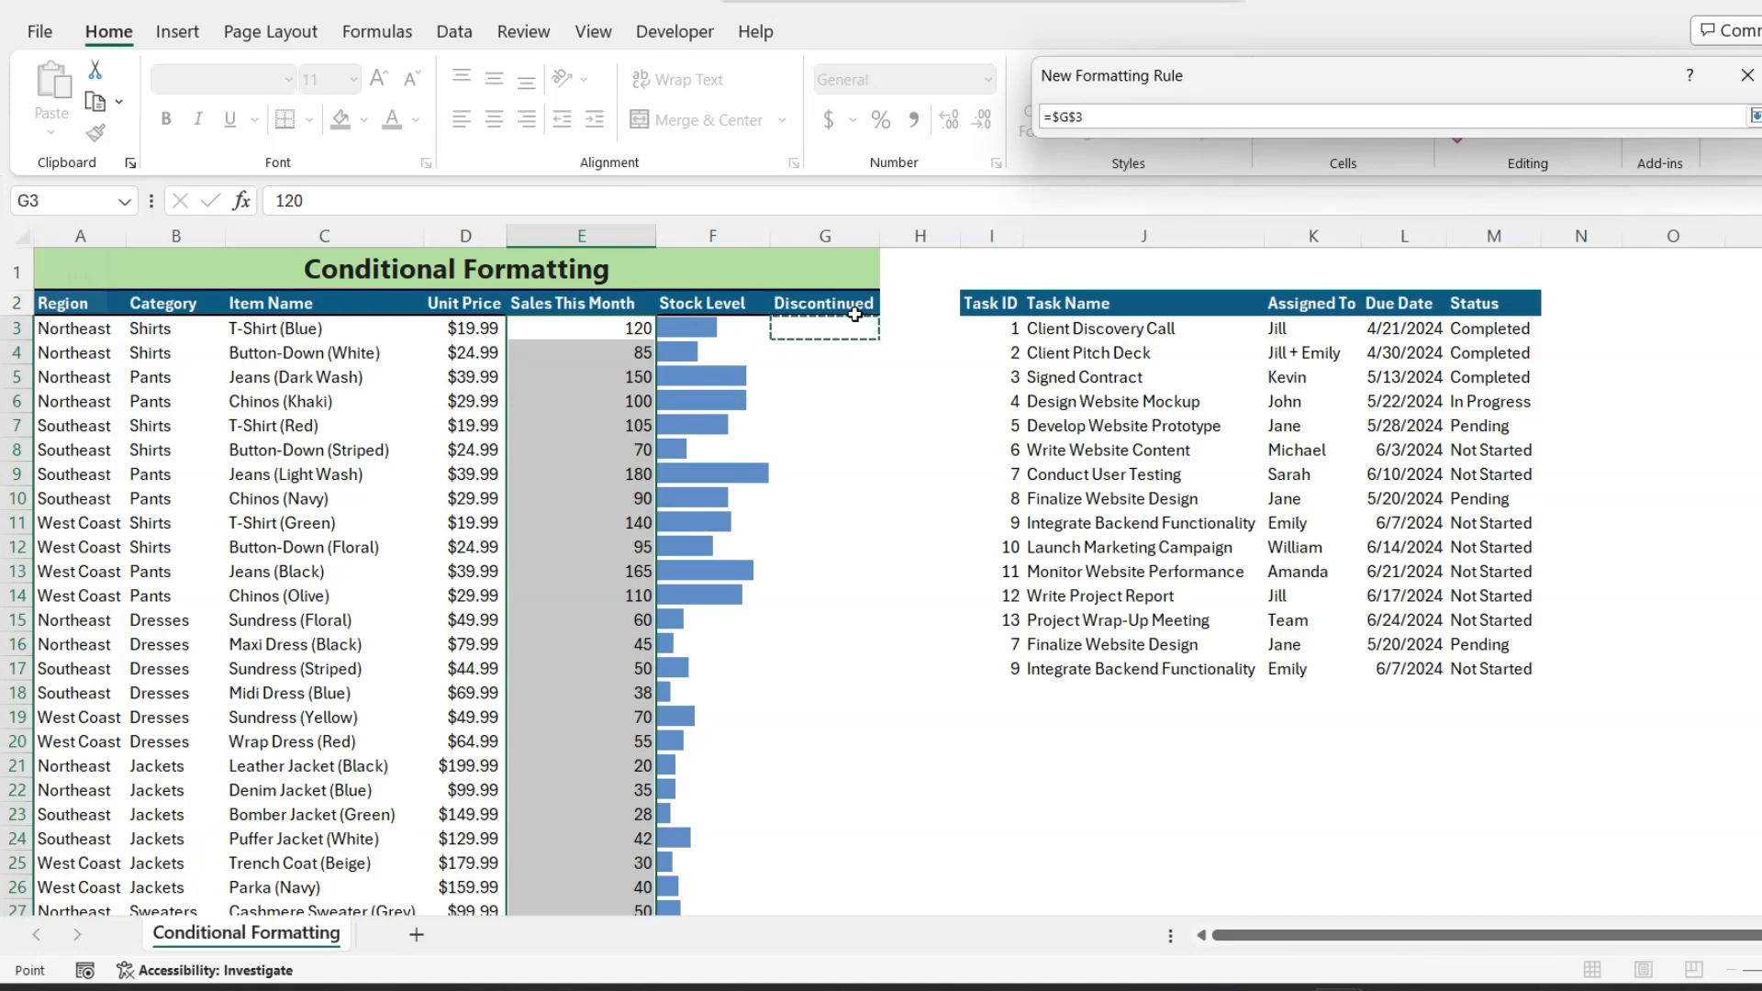
text(="Yes)
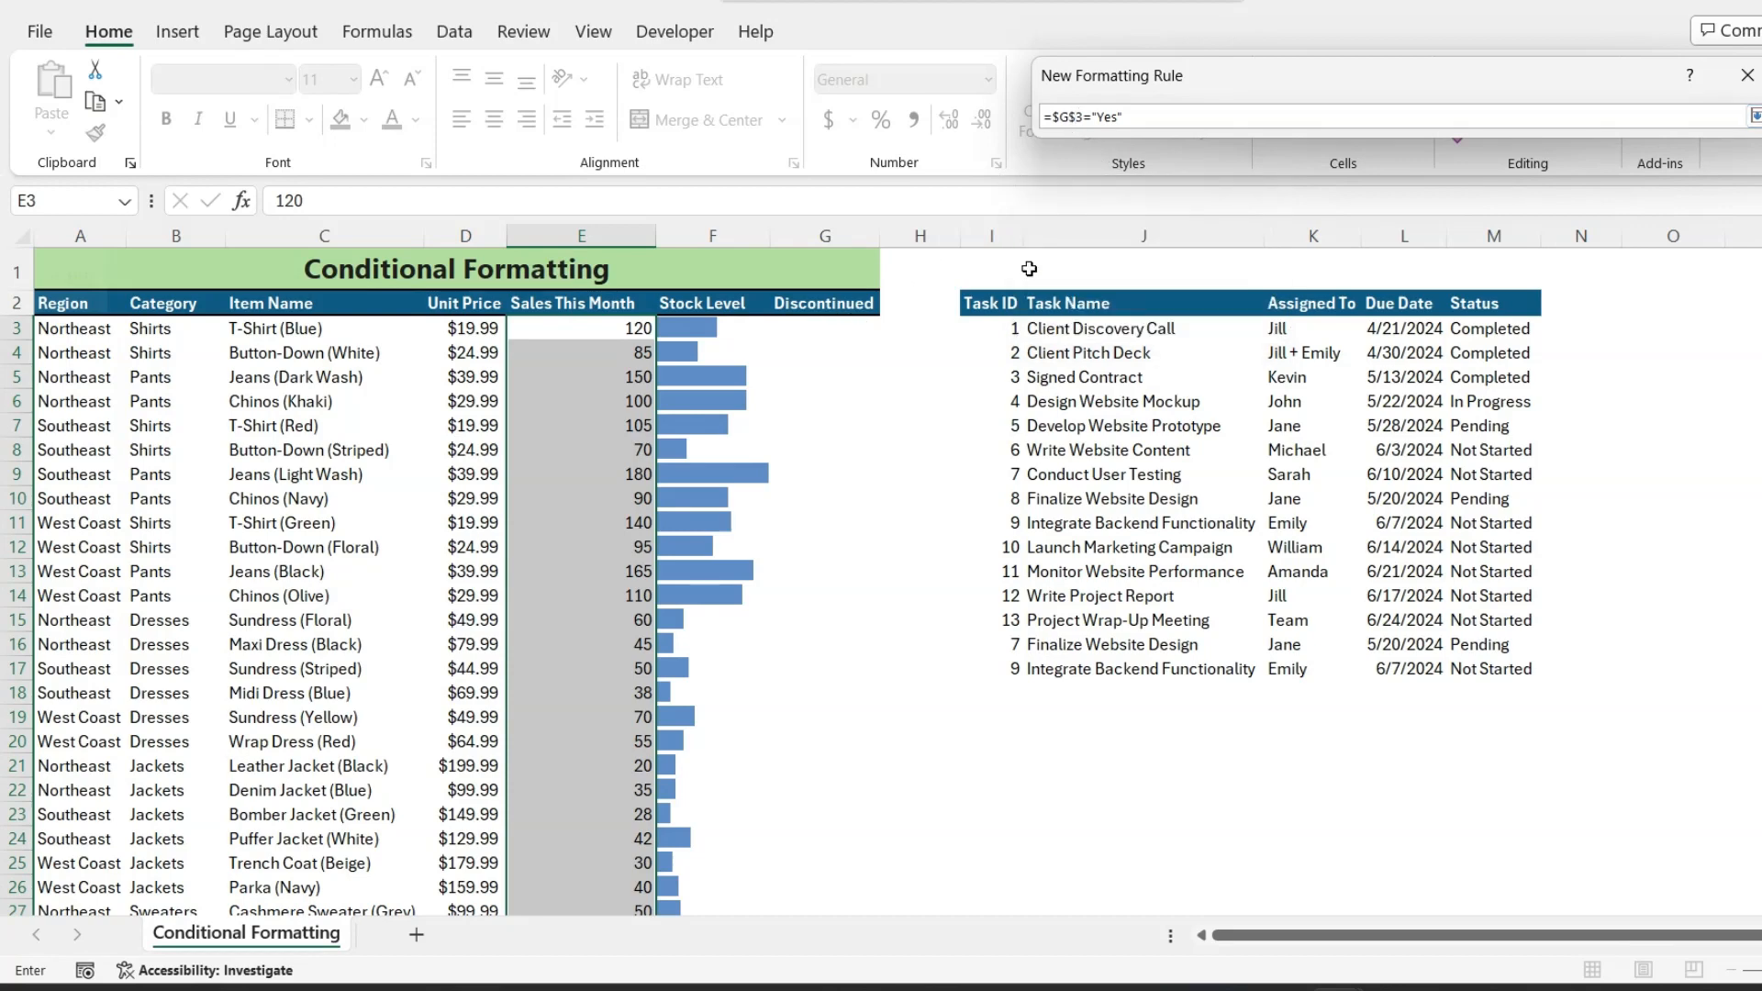
click(1072, 117)
key(BackSpace)
key(Return)
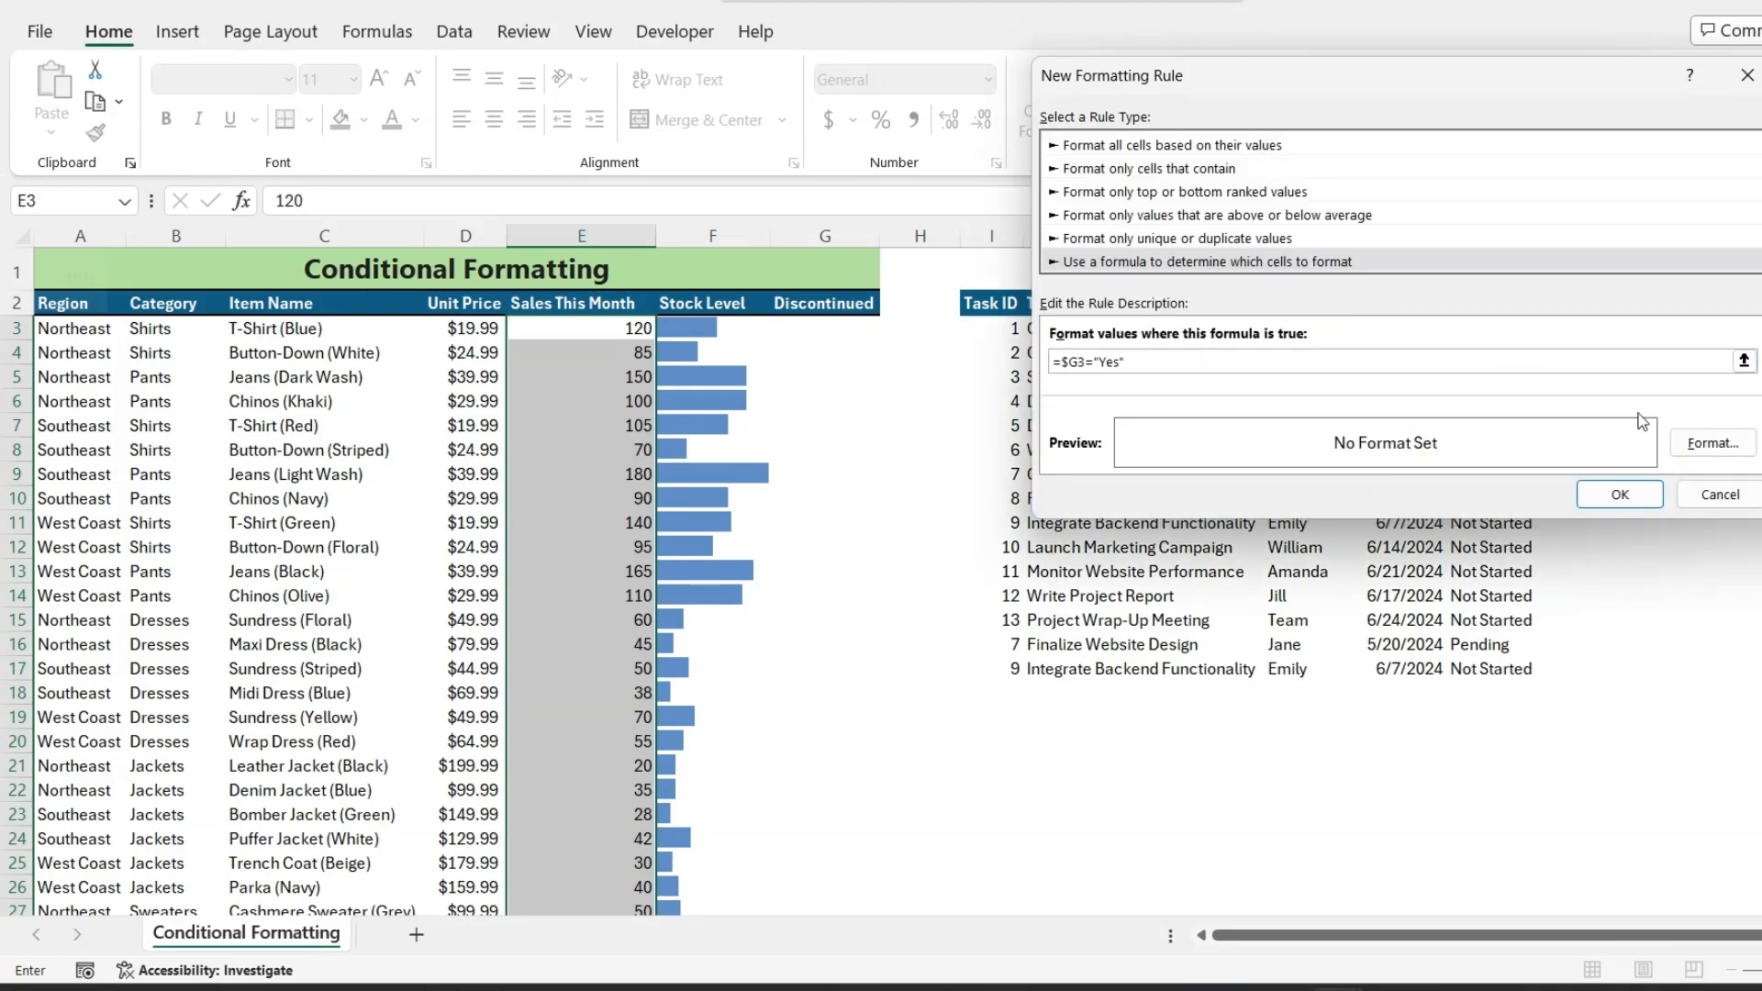
- Format the rule's matching cells with strikethrough text and a gray fill, and add the rule
click(1712, 445)
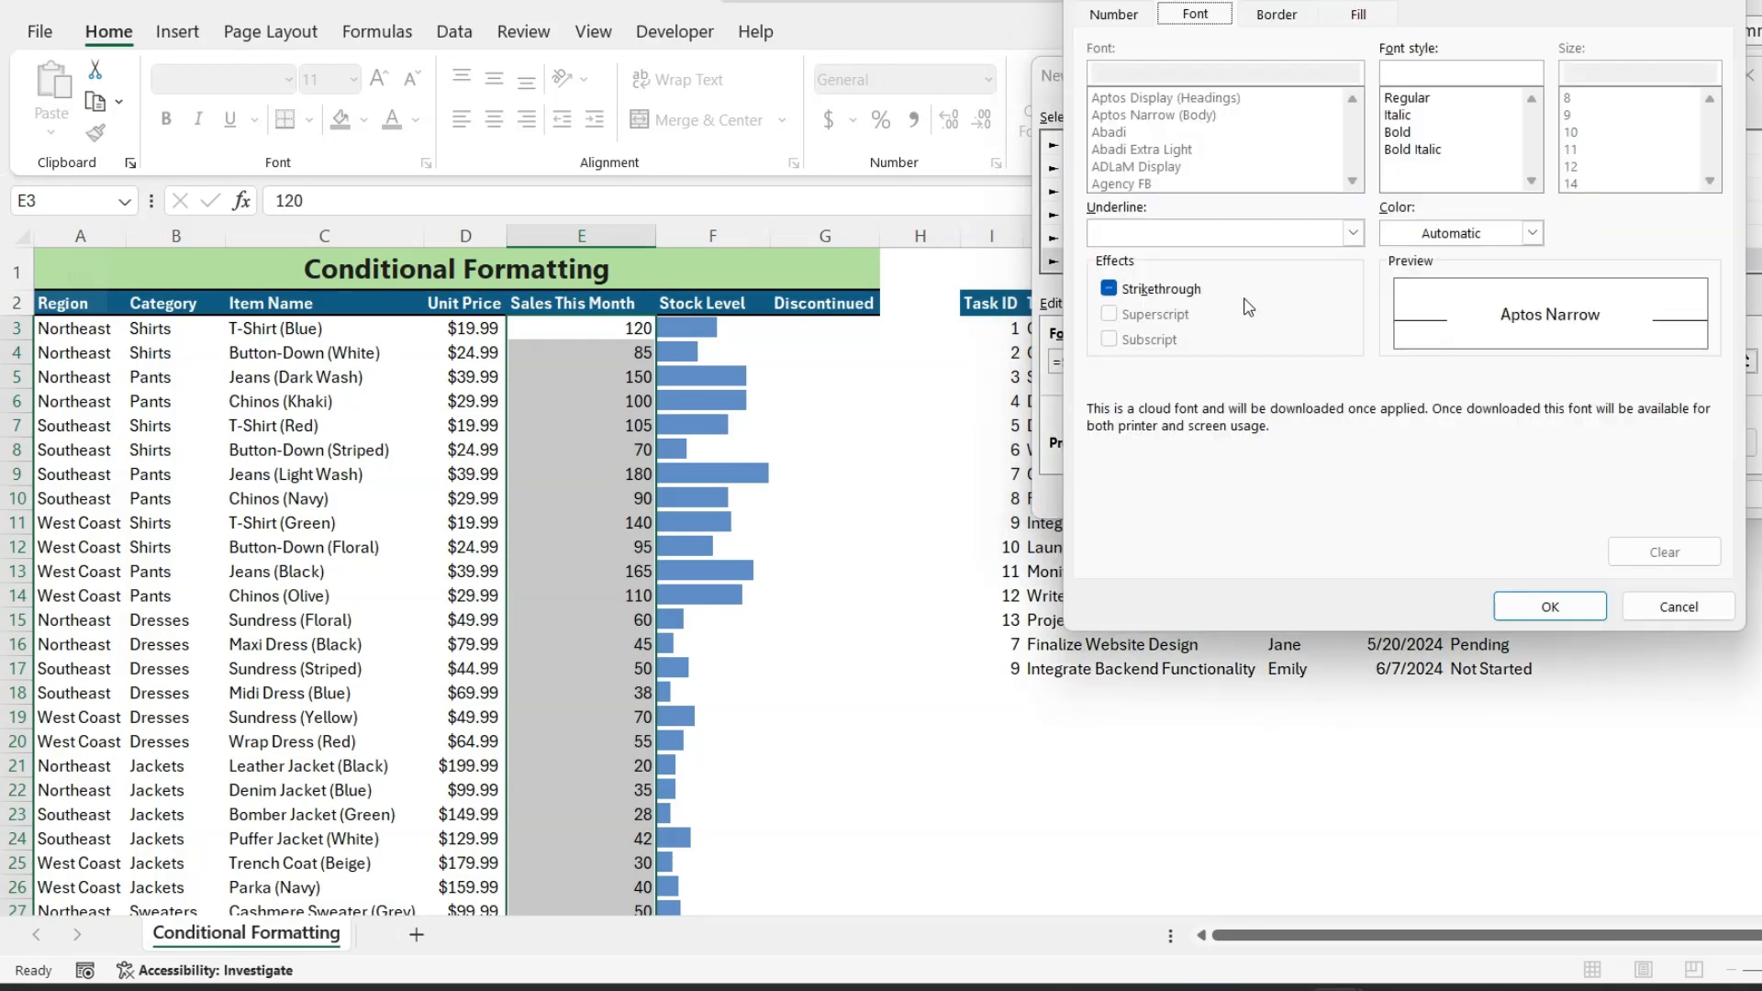
click(1123, 290)
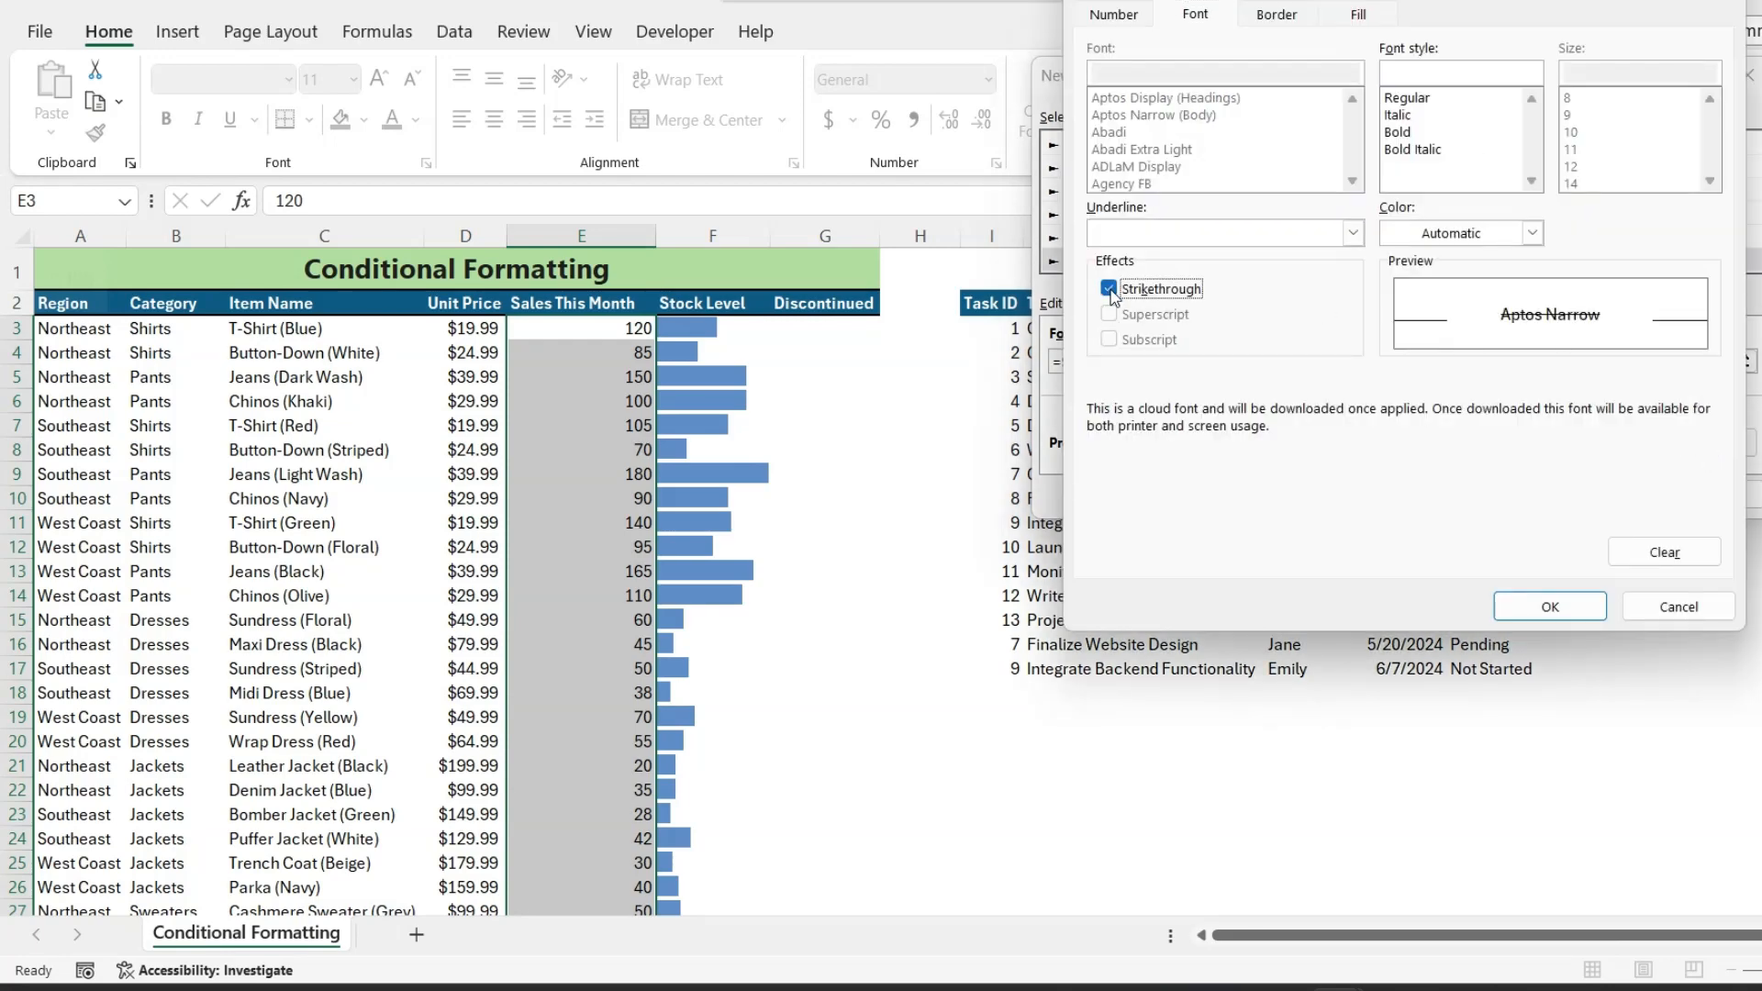
click(1363, 15)
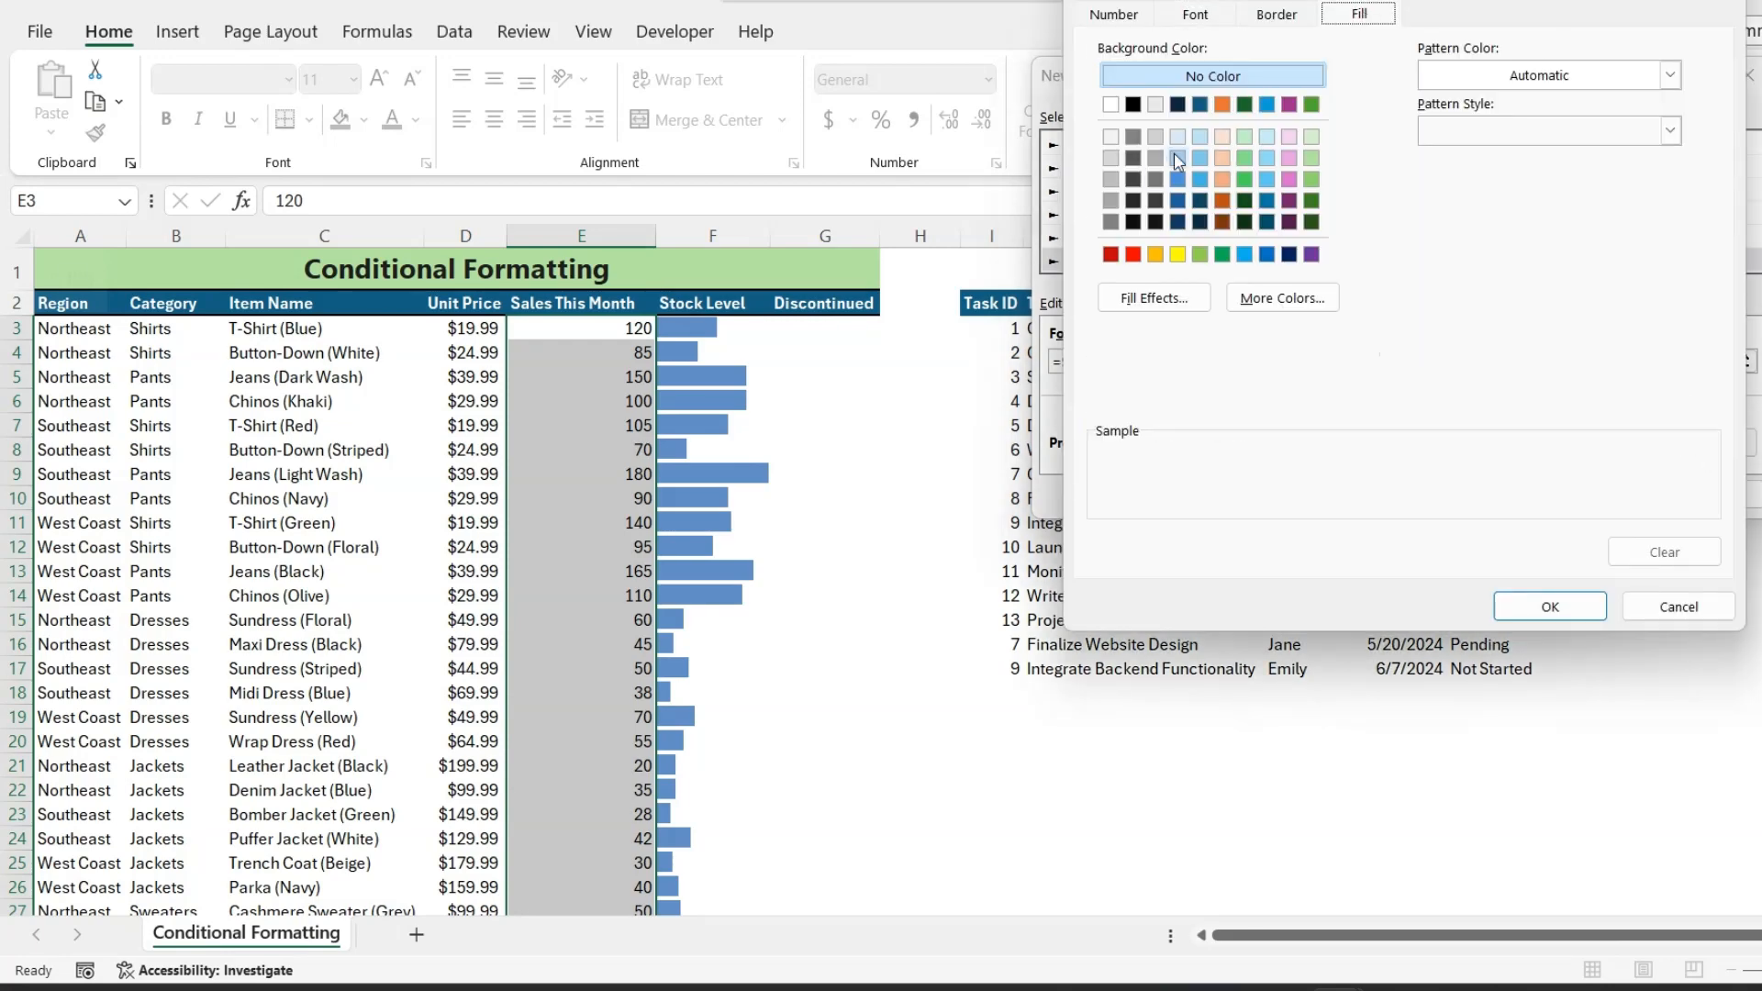
click(1113, 180)
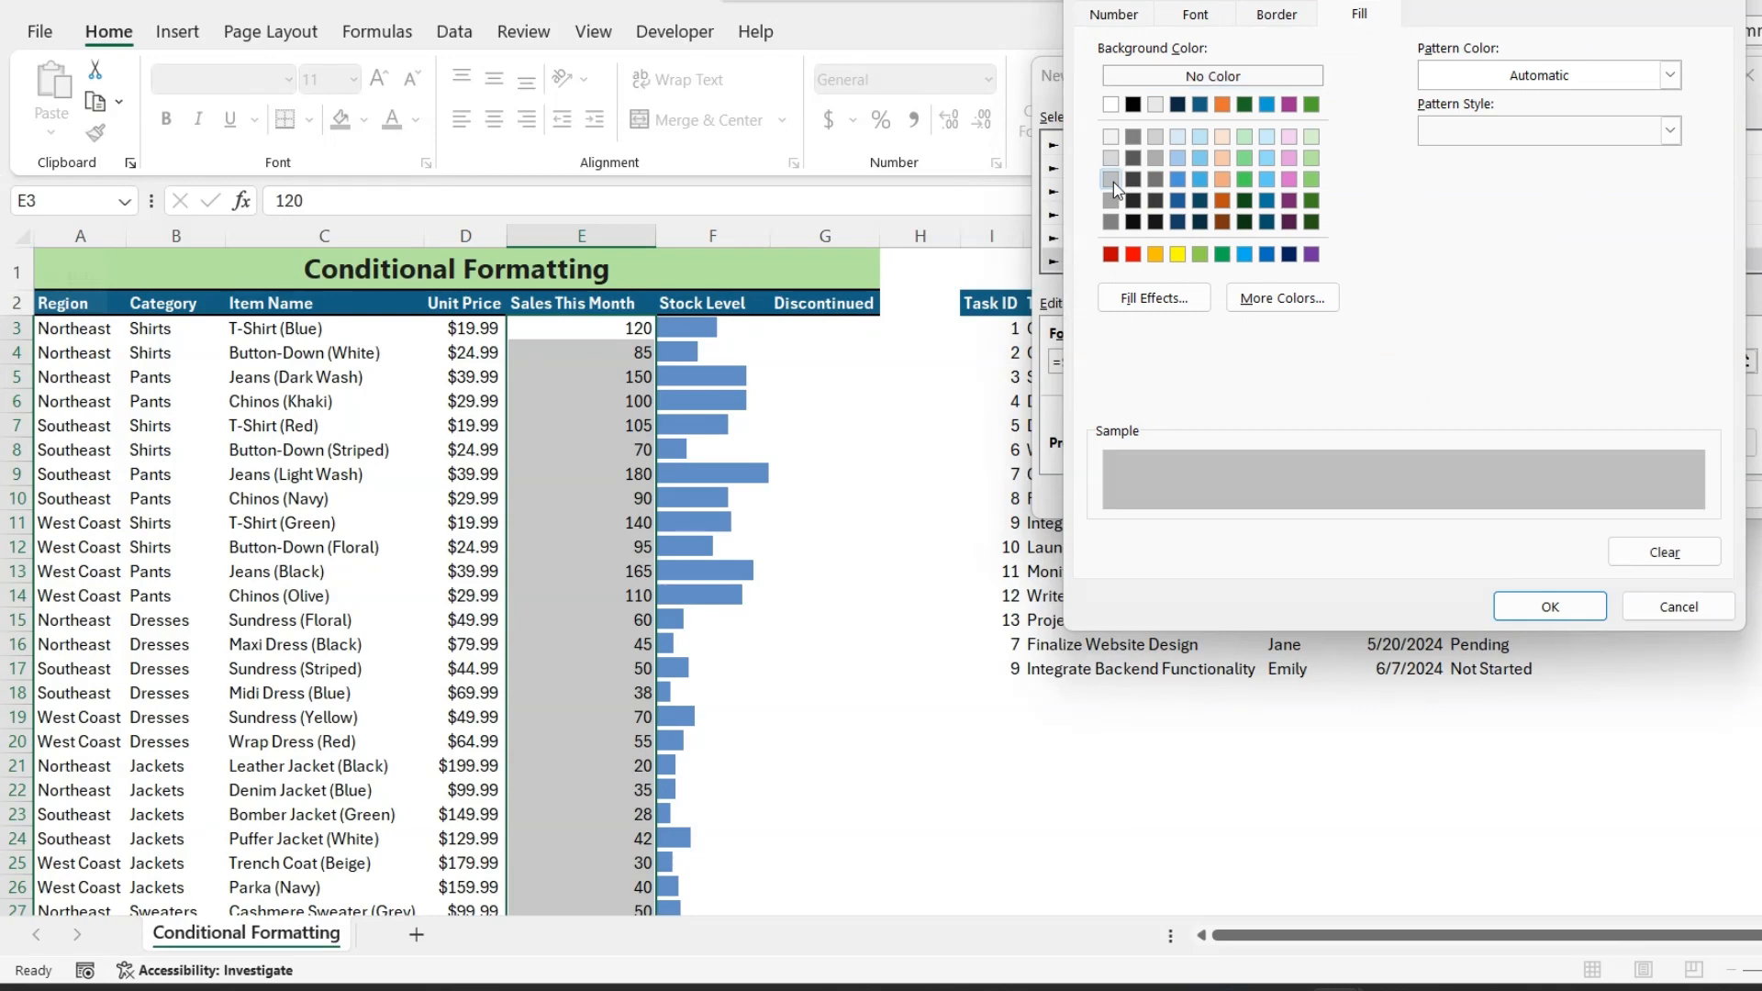
click(1568, 609)
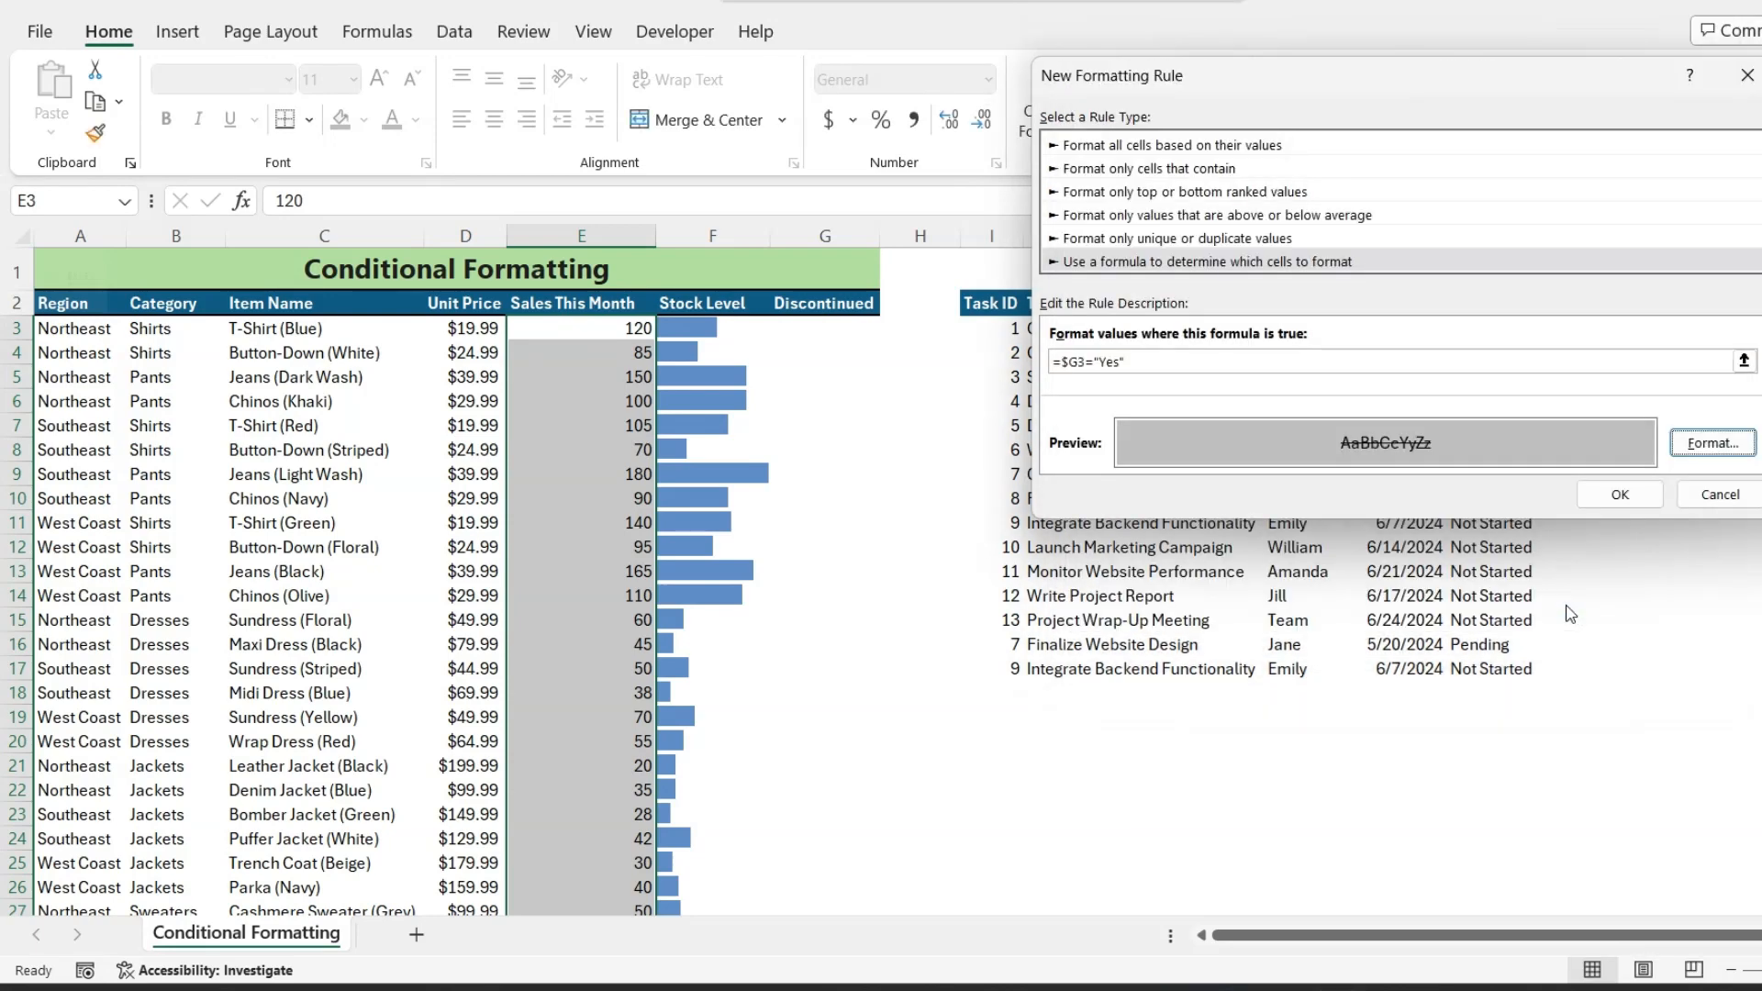
click(1619, 495)
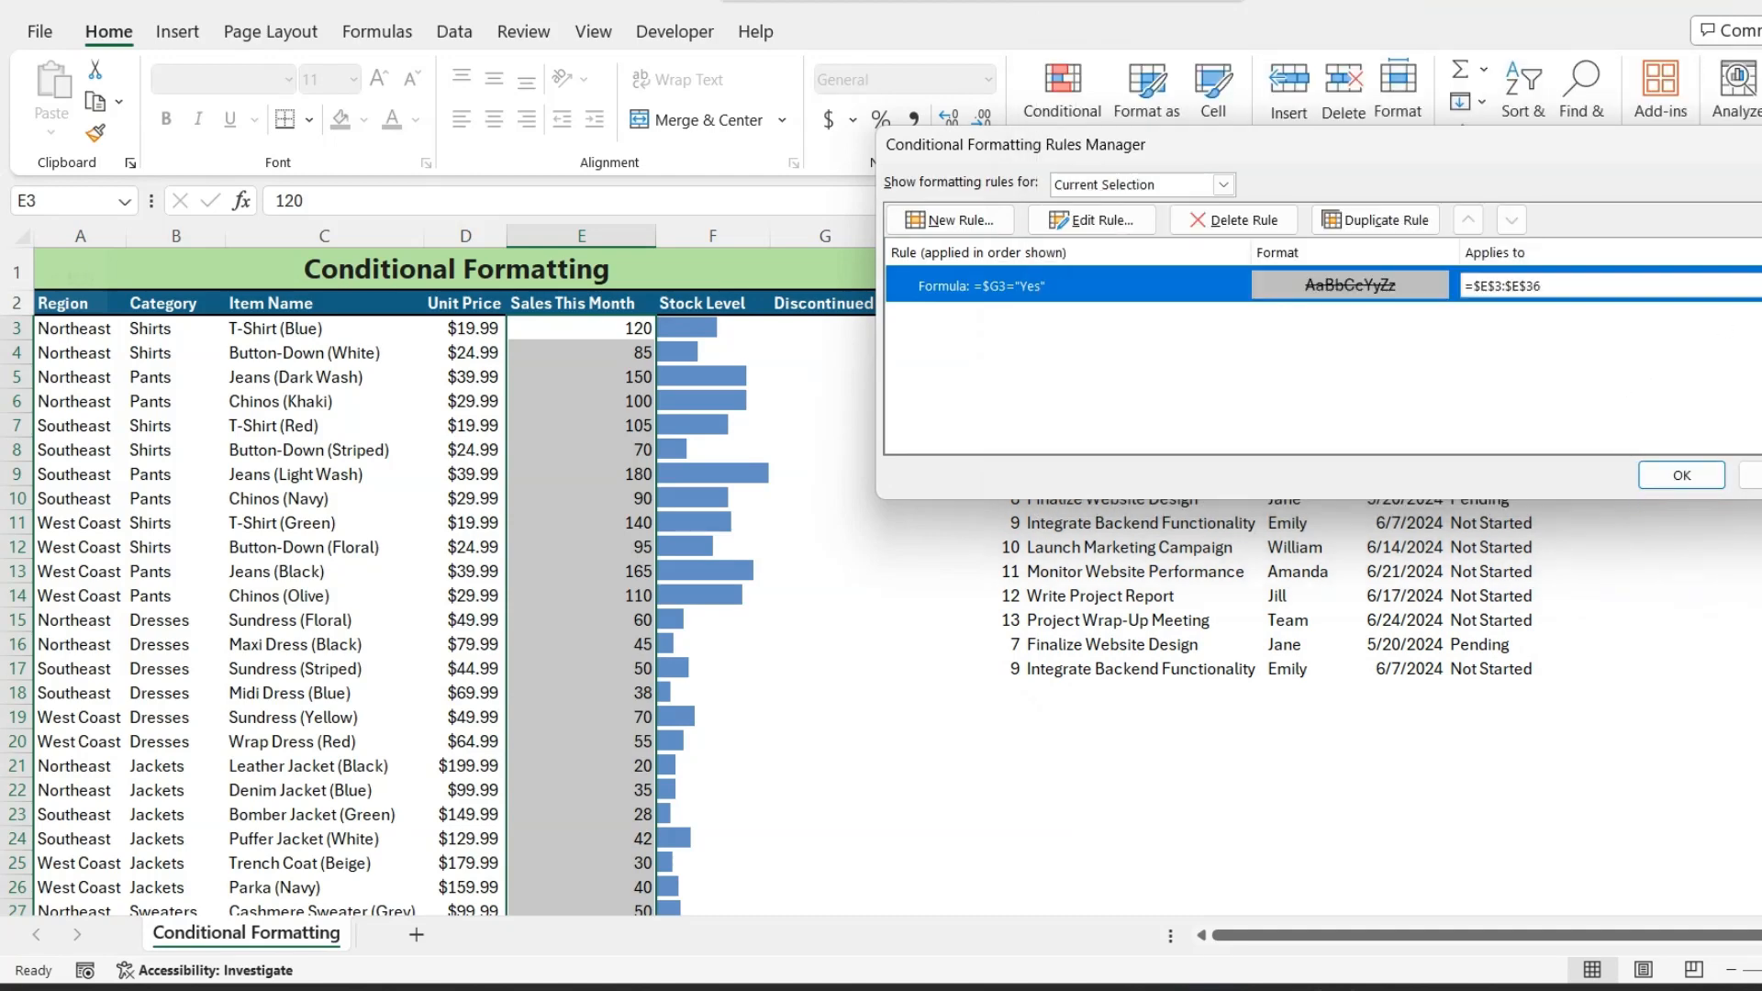
- Extend the discontinued rule's range to =$A$3:$E$36 and save the rule
click(1758, 286)
scroll(255, 327, up, 2)
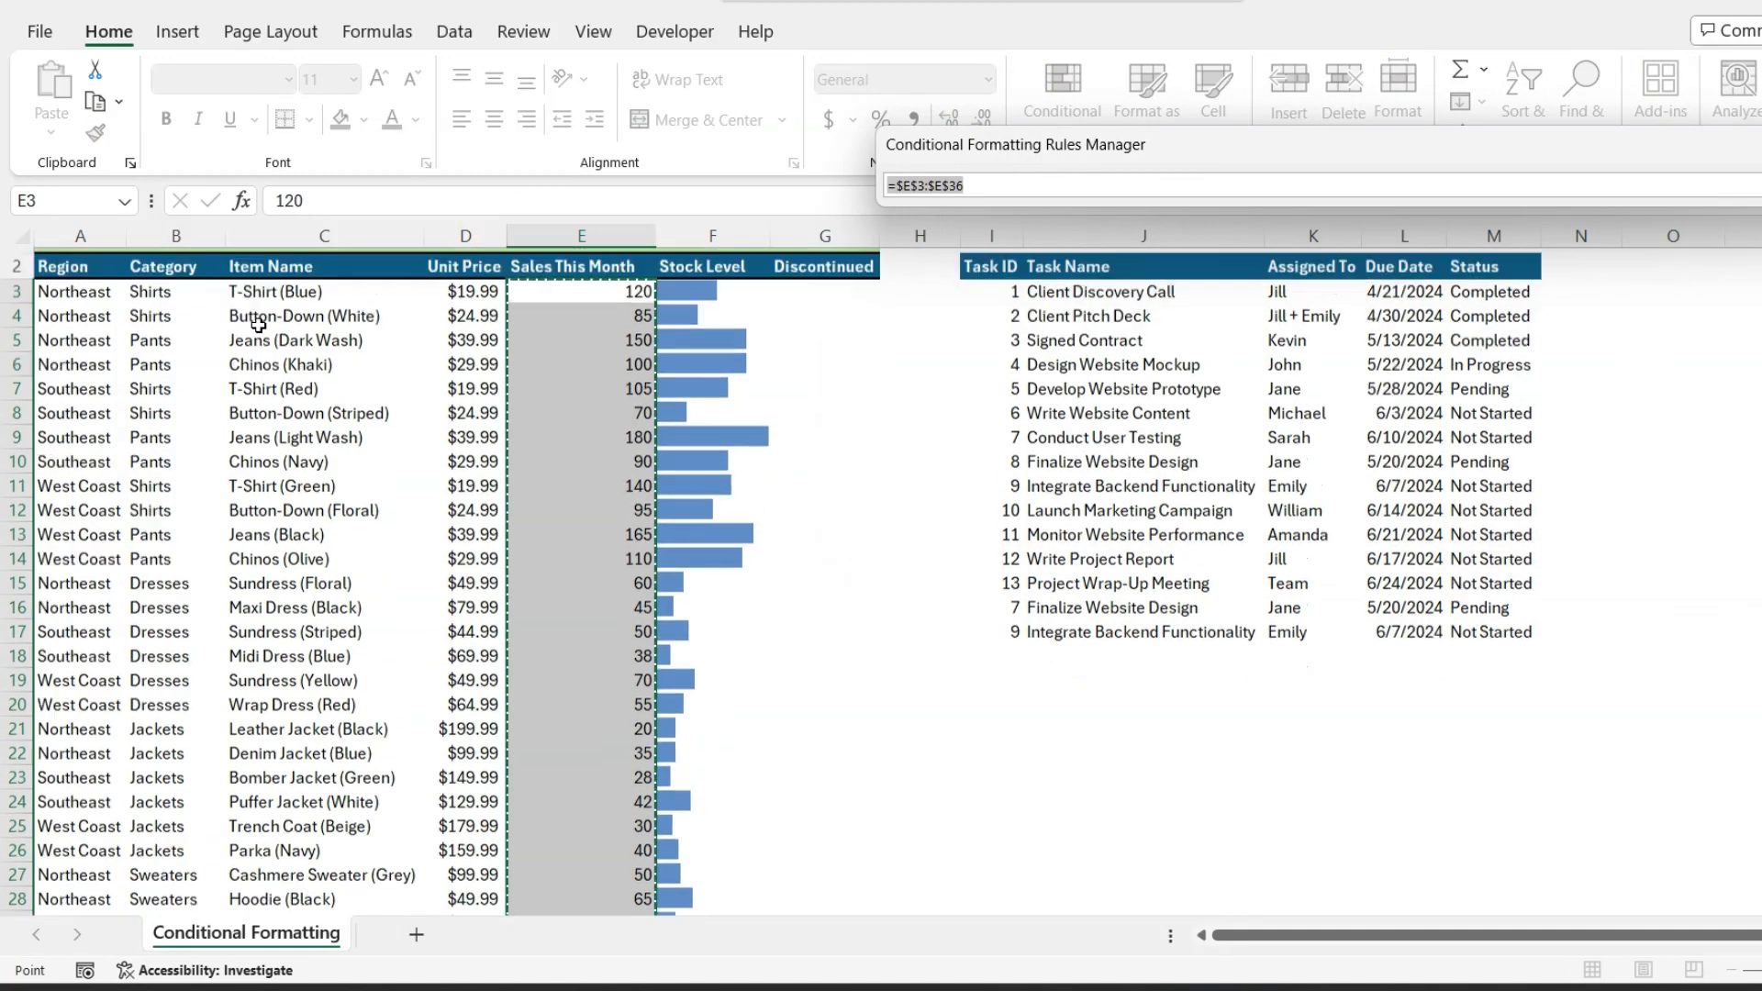
drag(113, 328, 594, 865)
scroll(637, 609, up, 4)
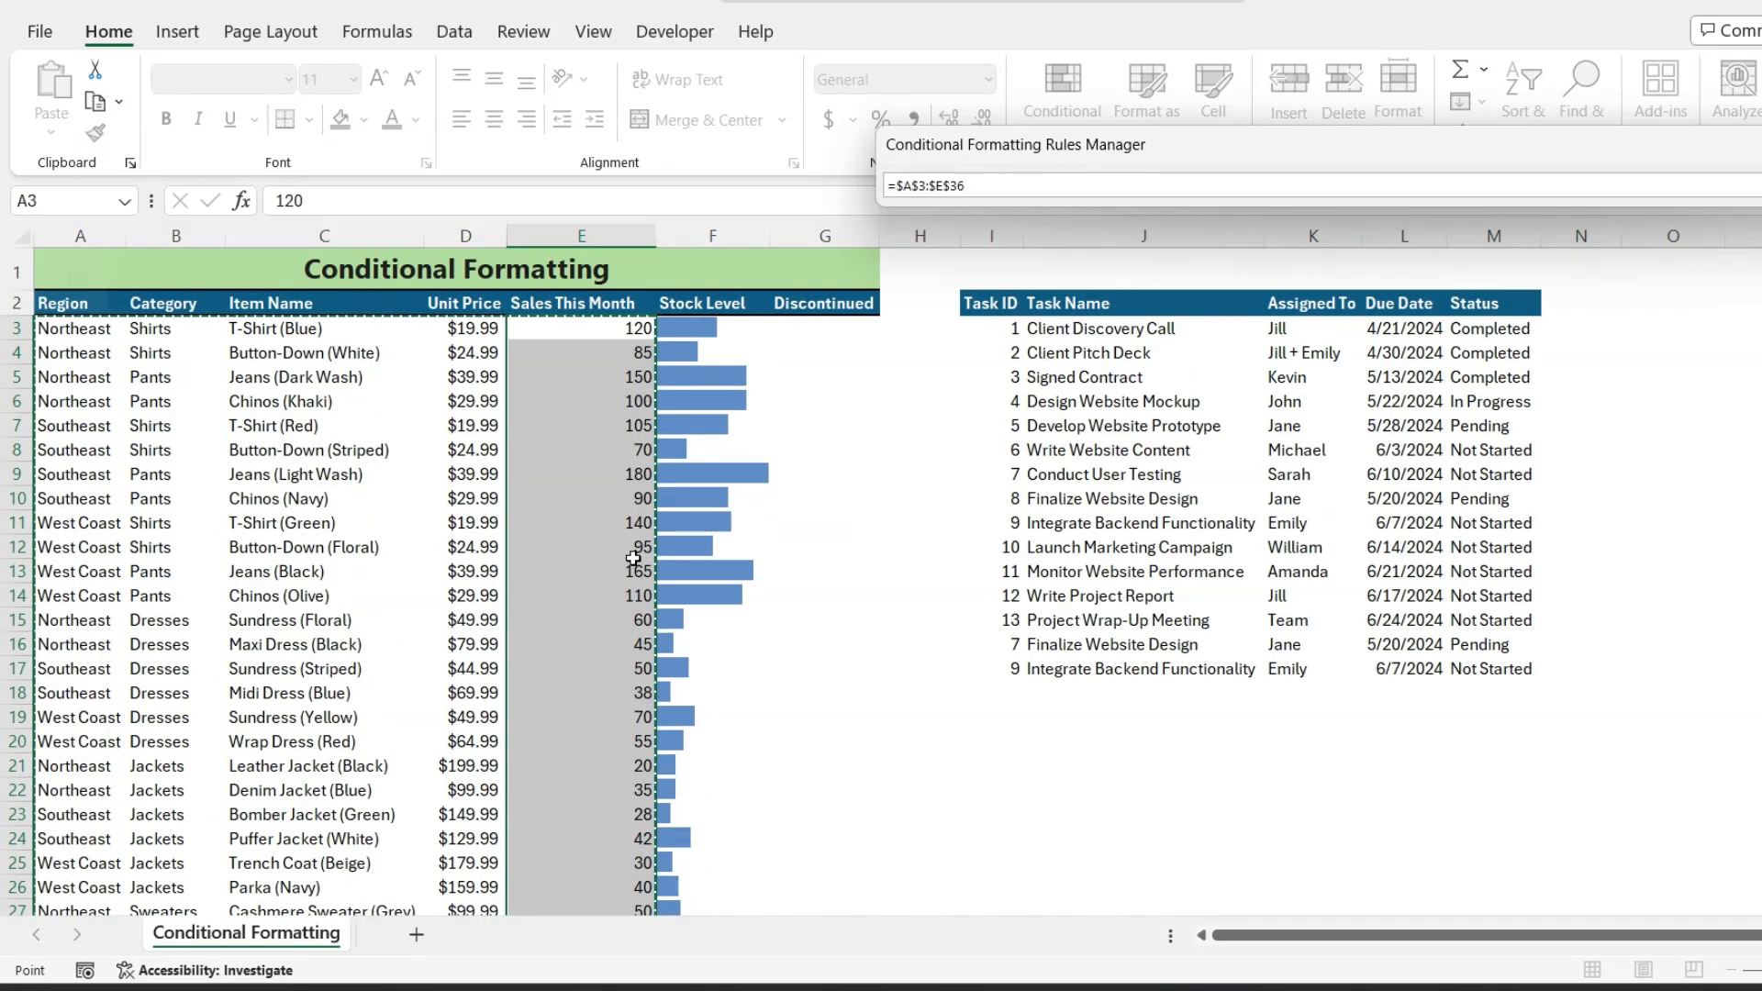
key(Return)
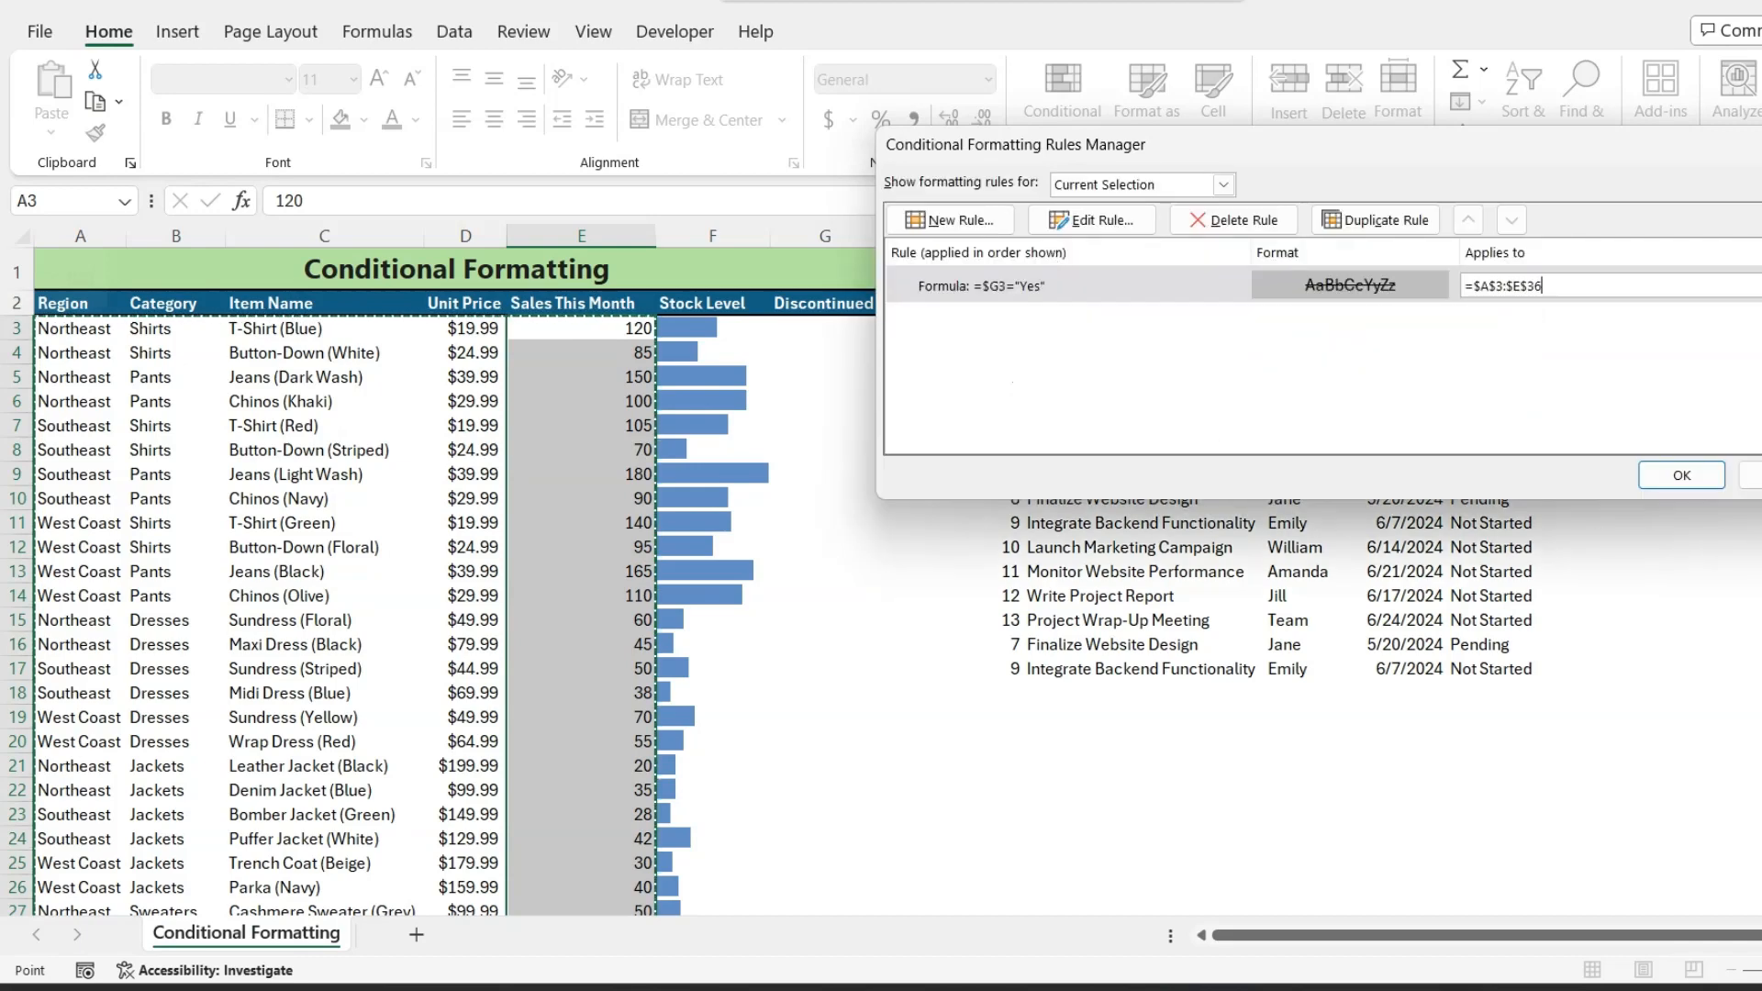
click(1761, 476)
click(1682, 474)
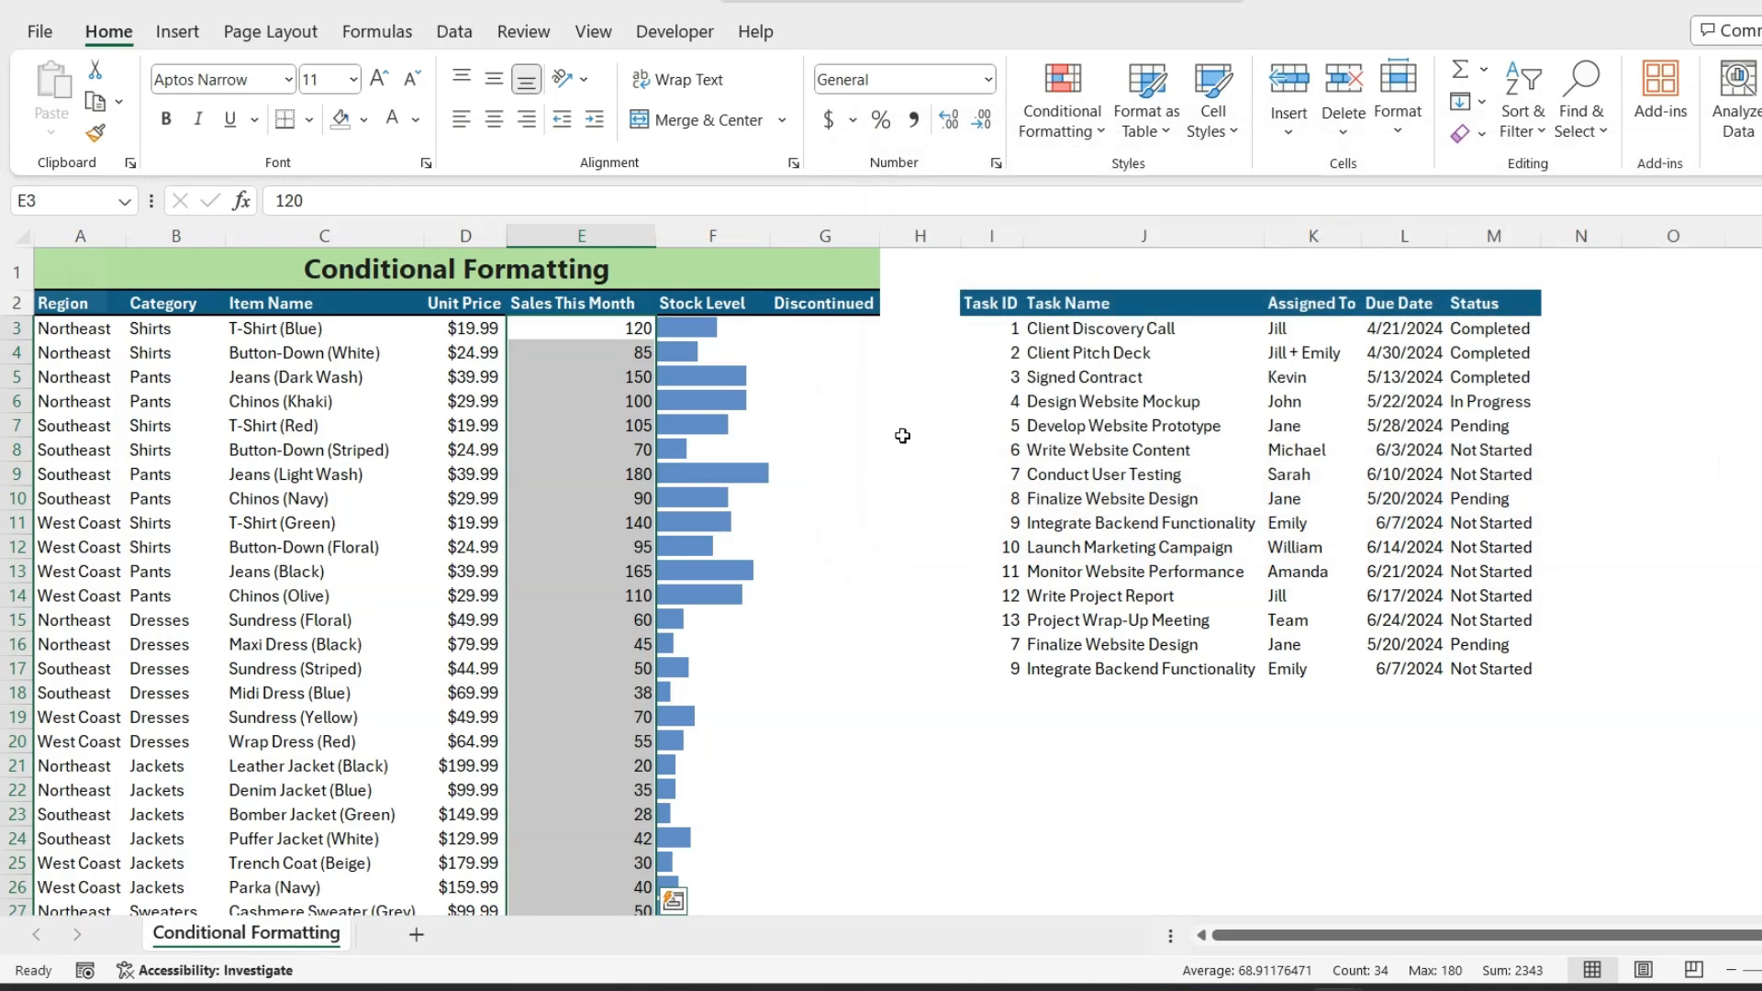
- Mark Jeans (Dark Wash) as discontinued by entering Yes in G5
click(822, 378)
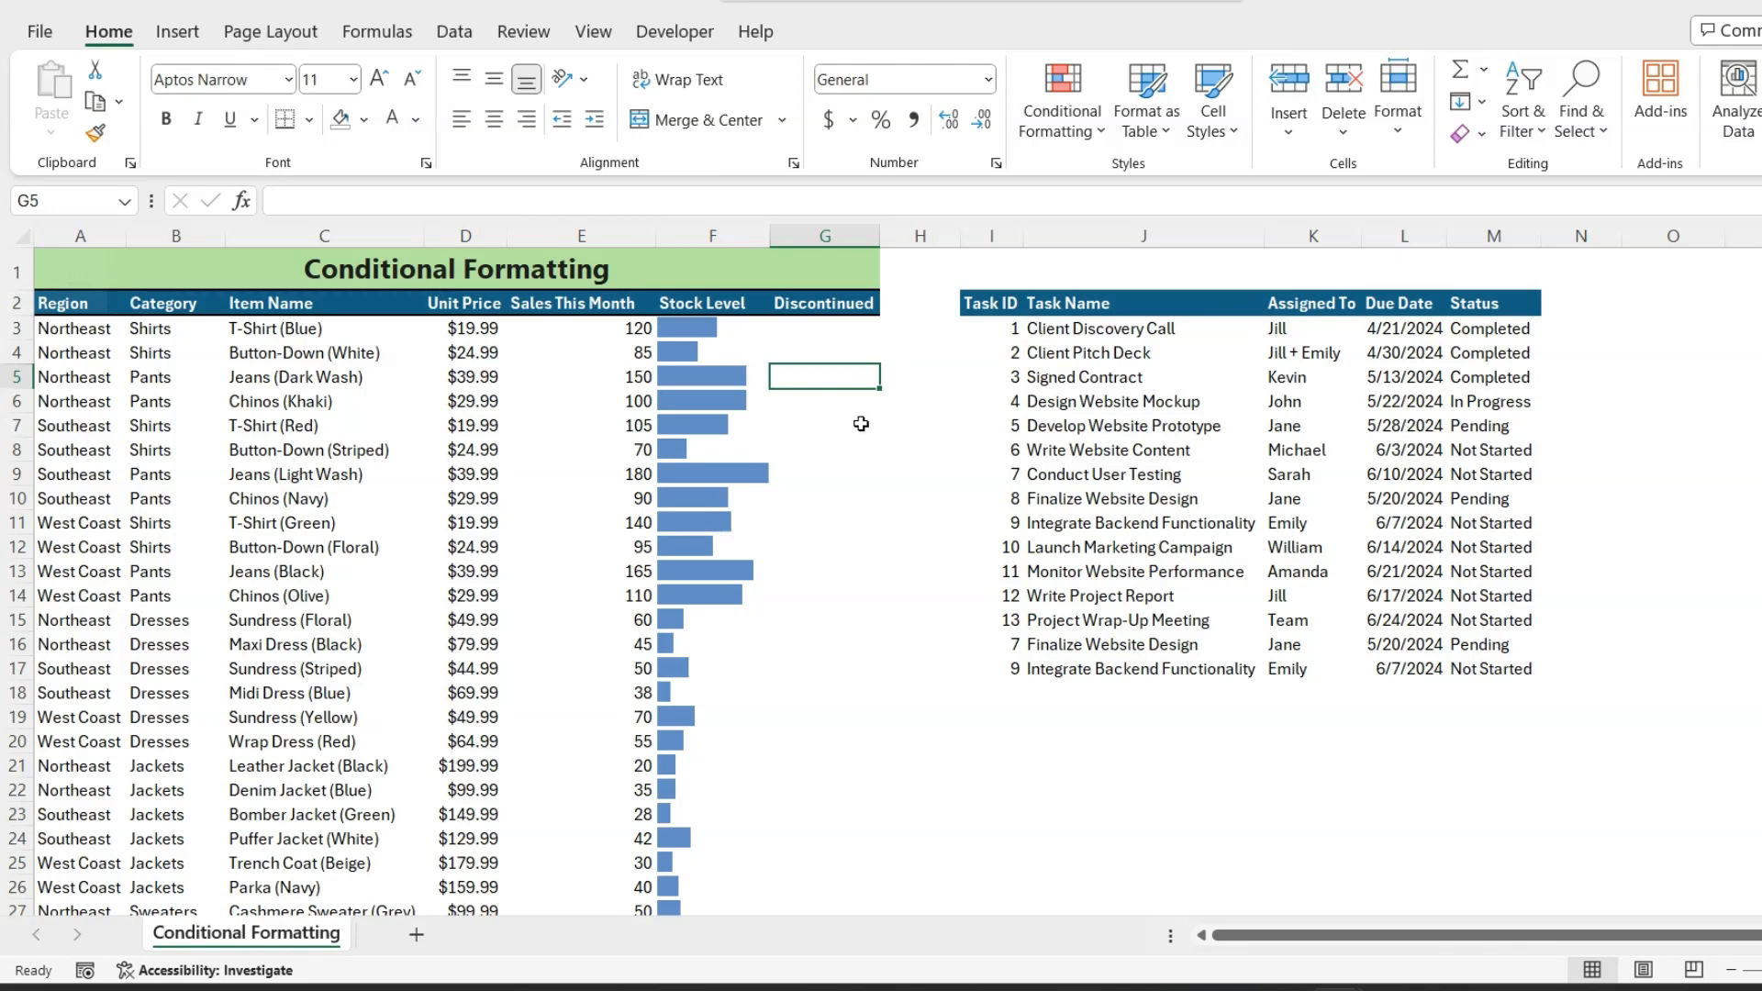
text(Yes)
key(Return)
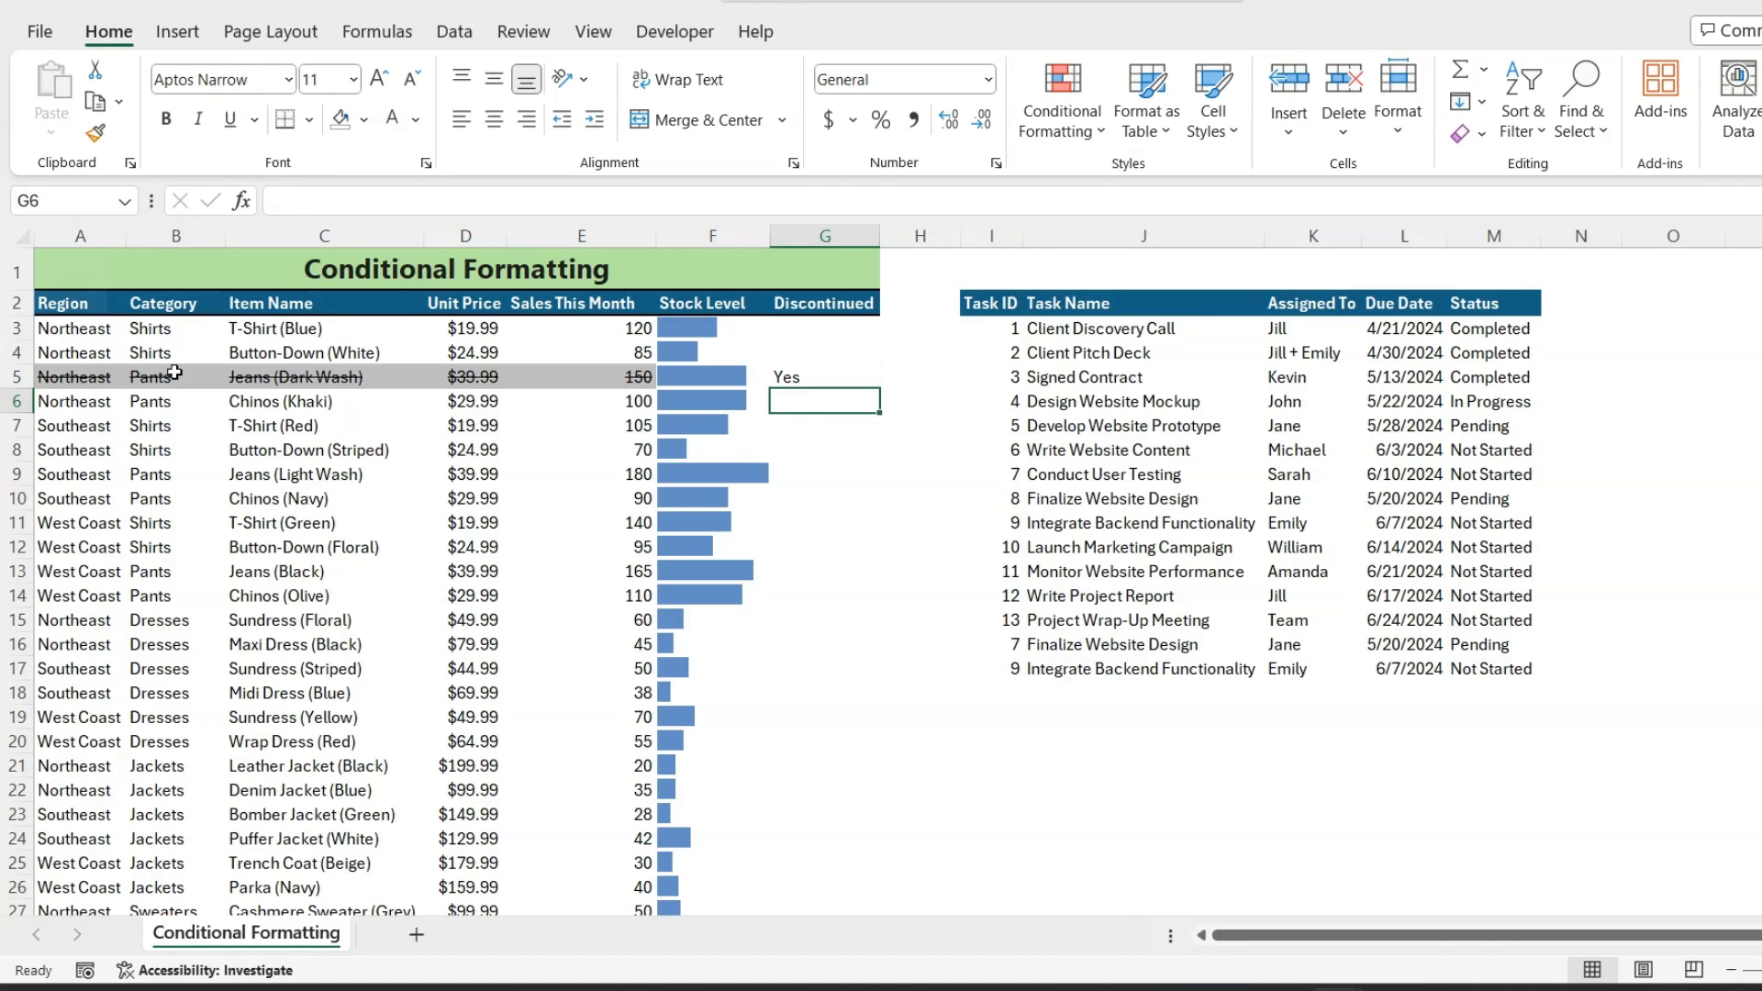
- Copy the Yes from G5 to the Discontinued cells of Midi Dress (Blue), G18, and Leather Jacket (Black), G21
click(799, 376)
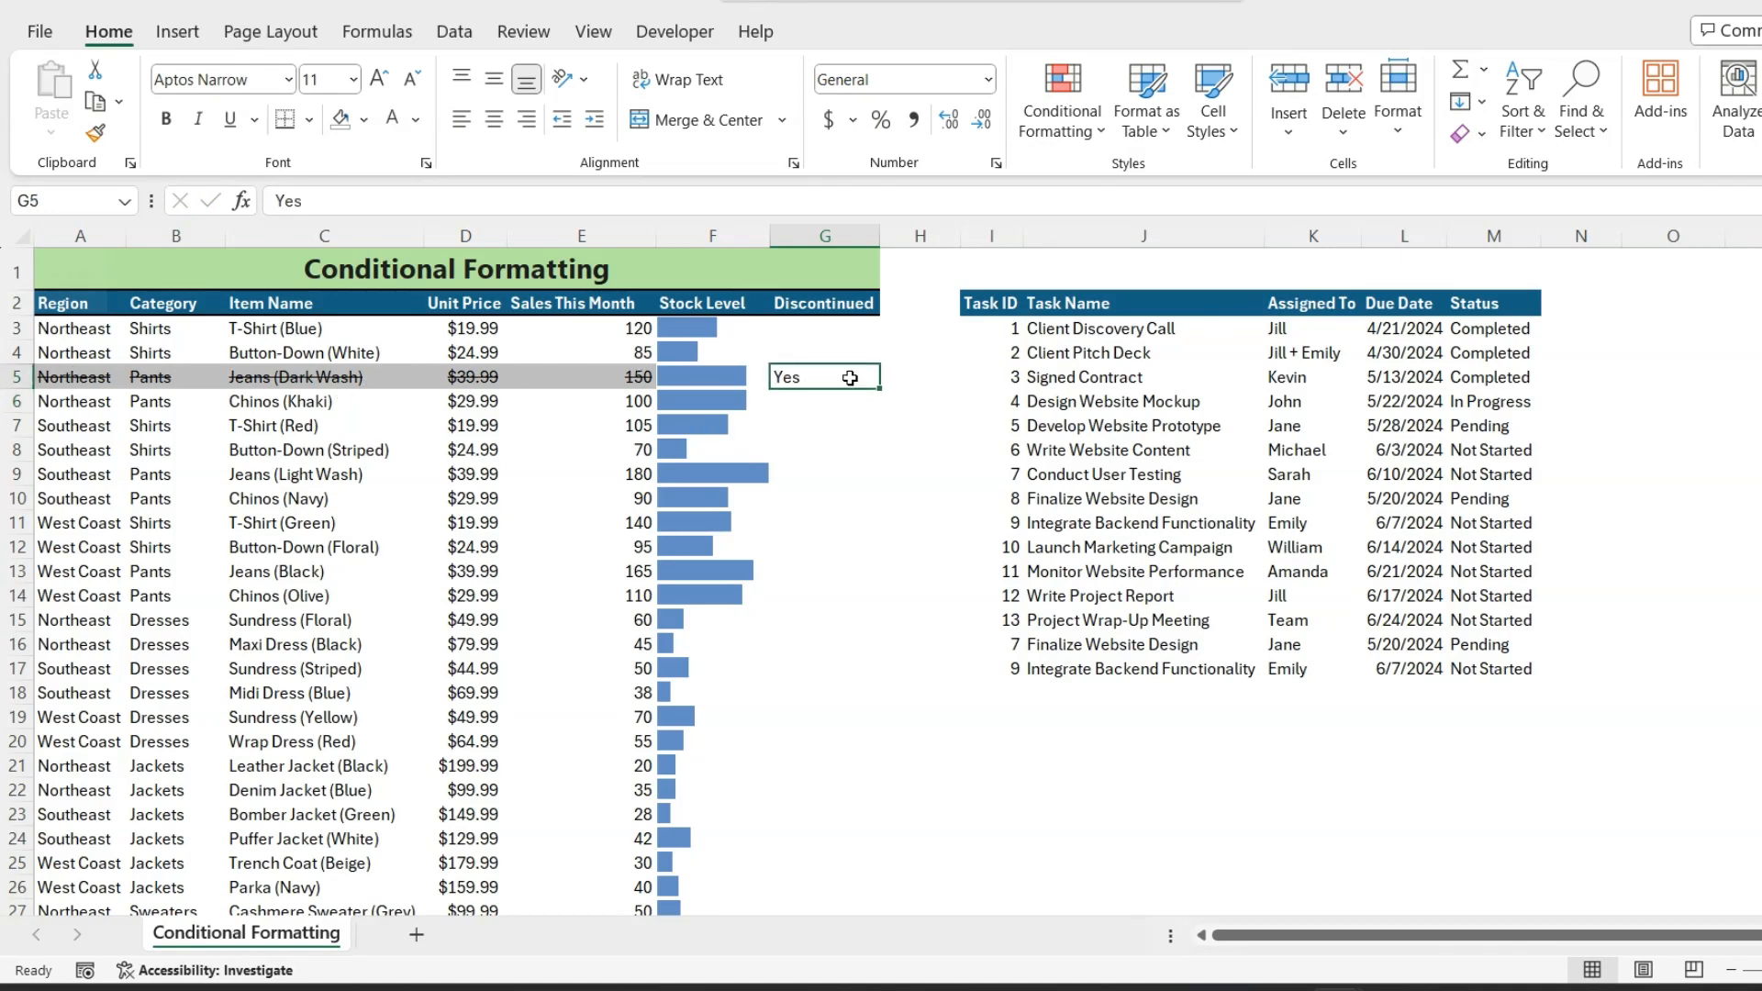
key(ctrl+c)
key(Down)
key(Down)
key(Down)
key(Down)
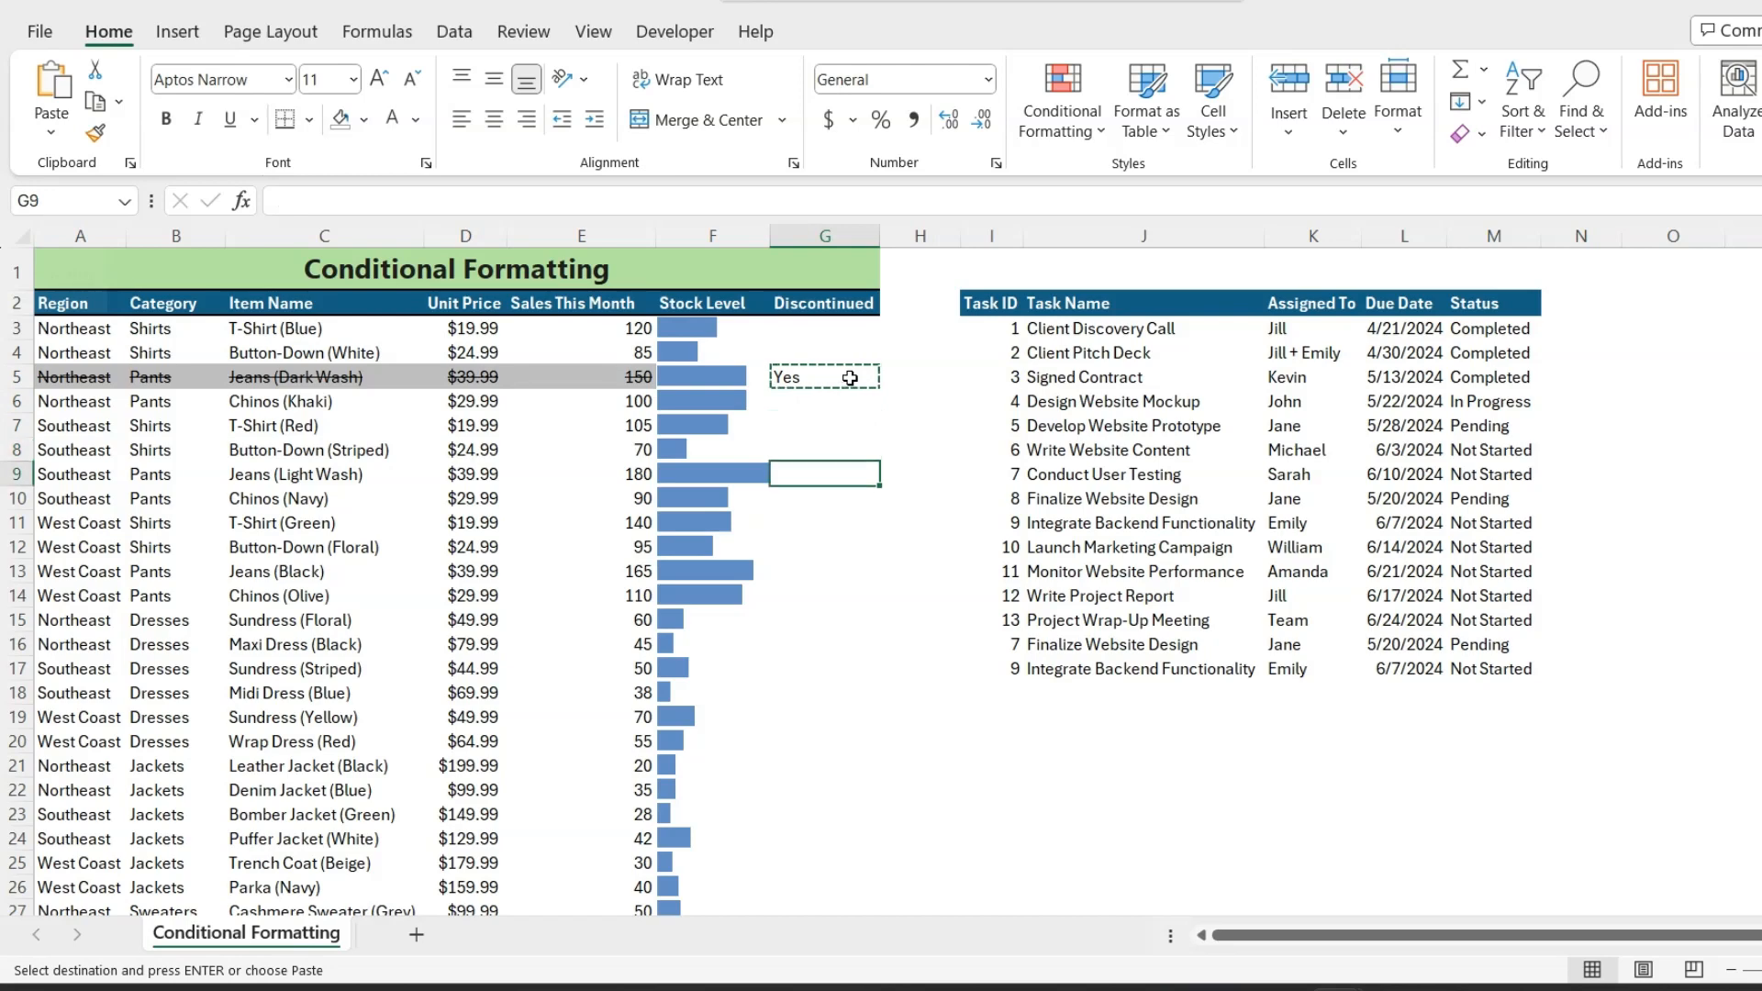
key(Down)
key(Down)
key(Down)
key(Down)
key(Down)
key(Down)
key(Down)
key(Down)
key(Down)
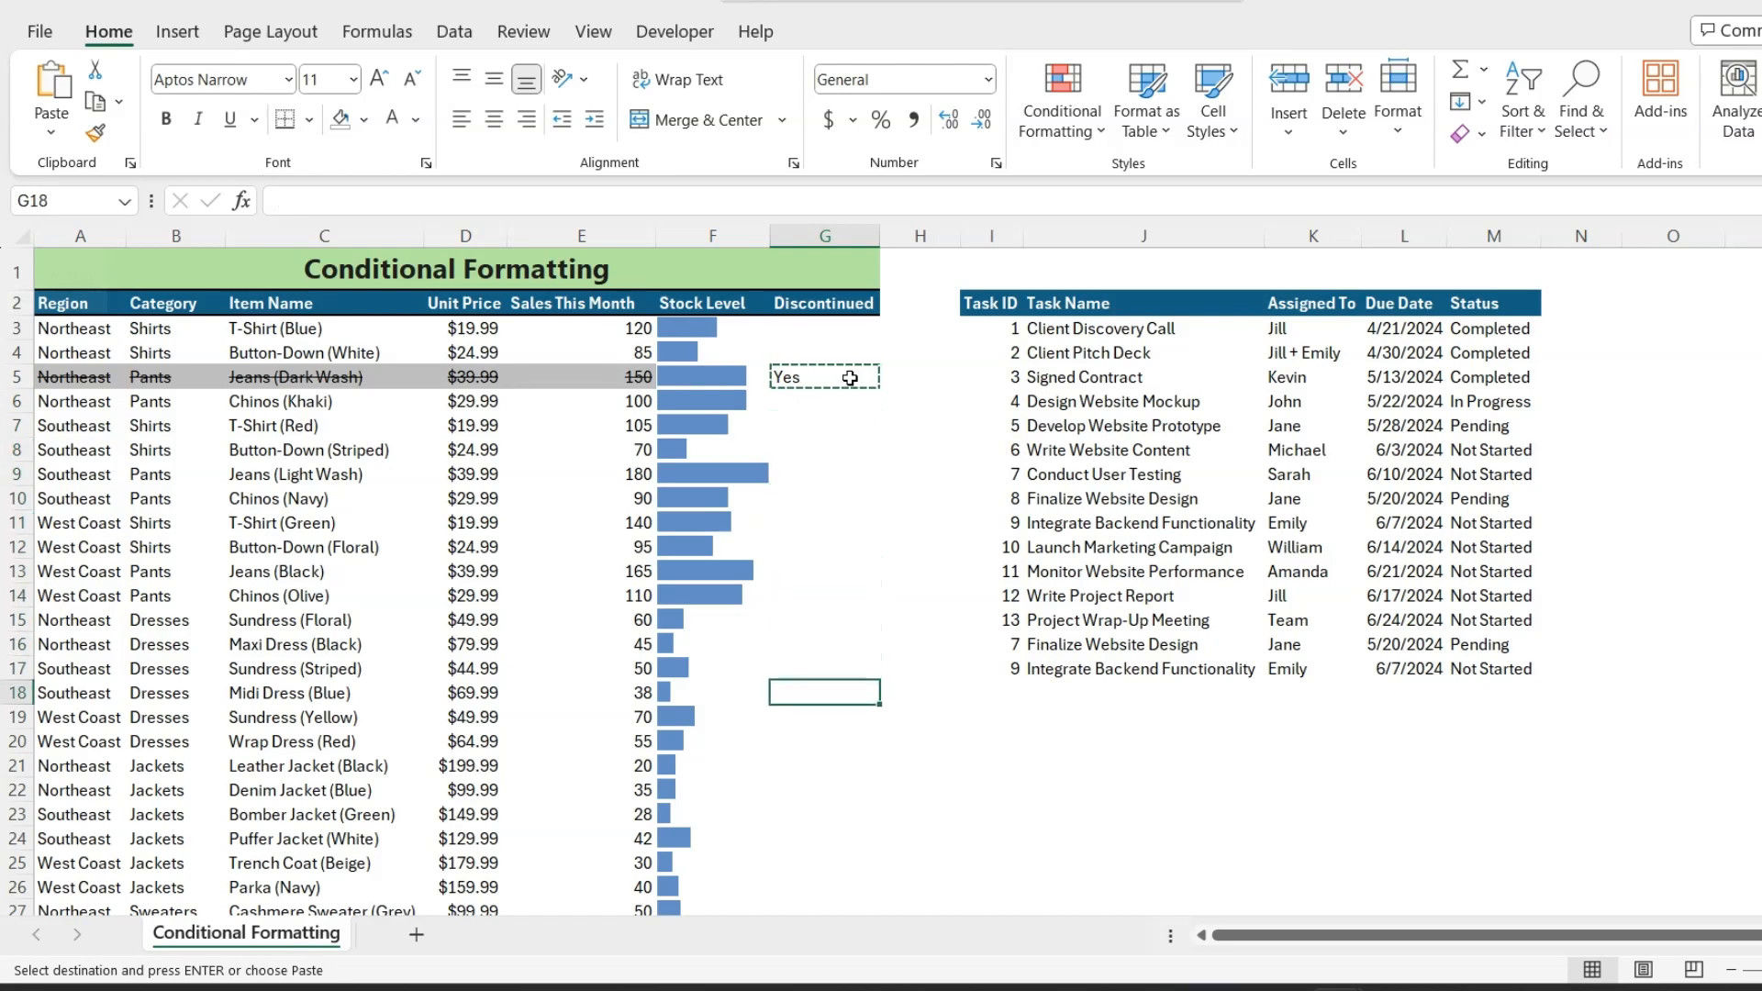
key(ctrl+v)
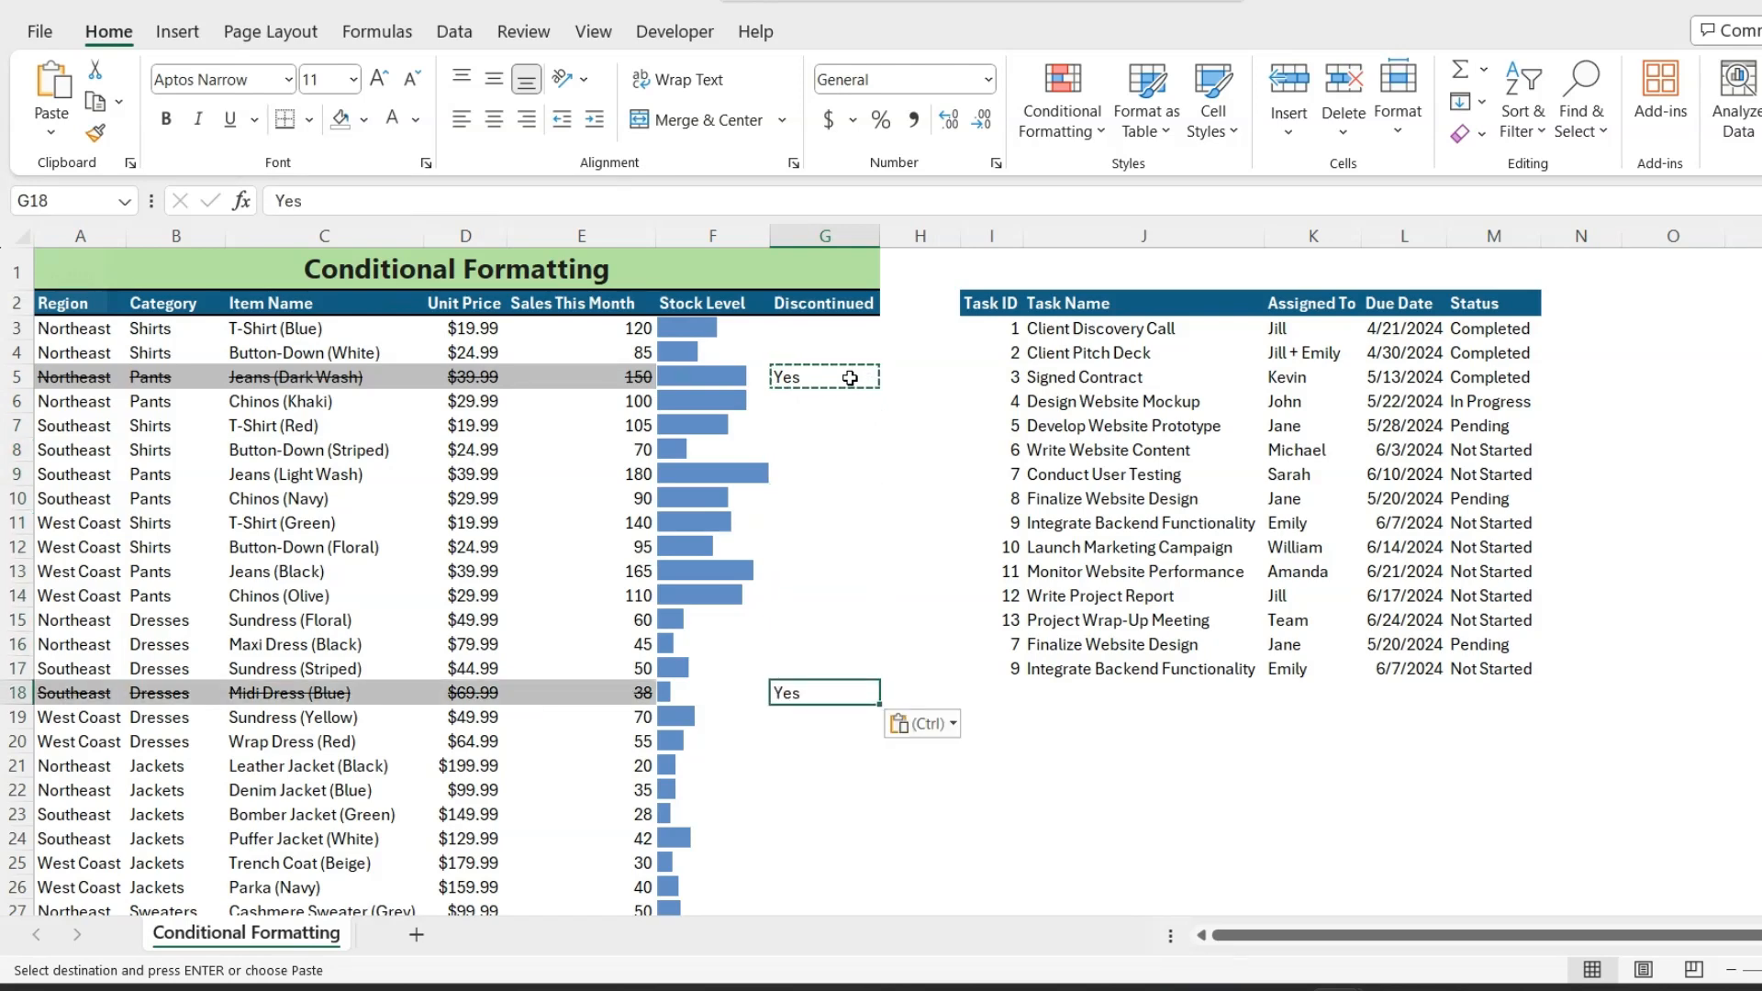
click(816, 757)
key(ctrl+v)
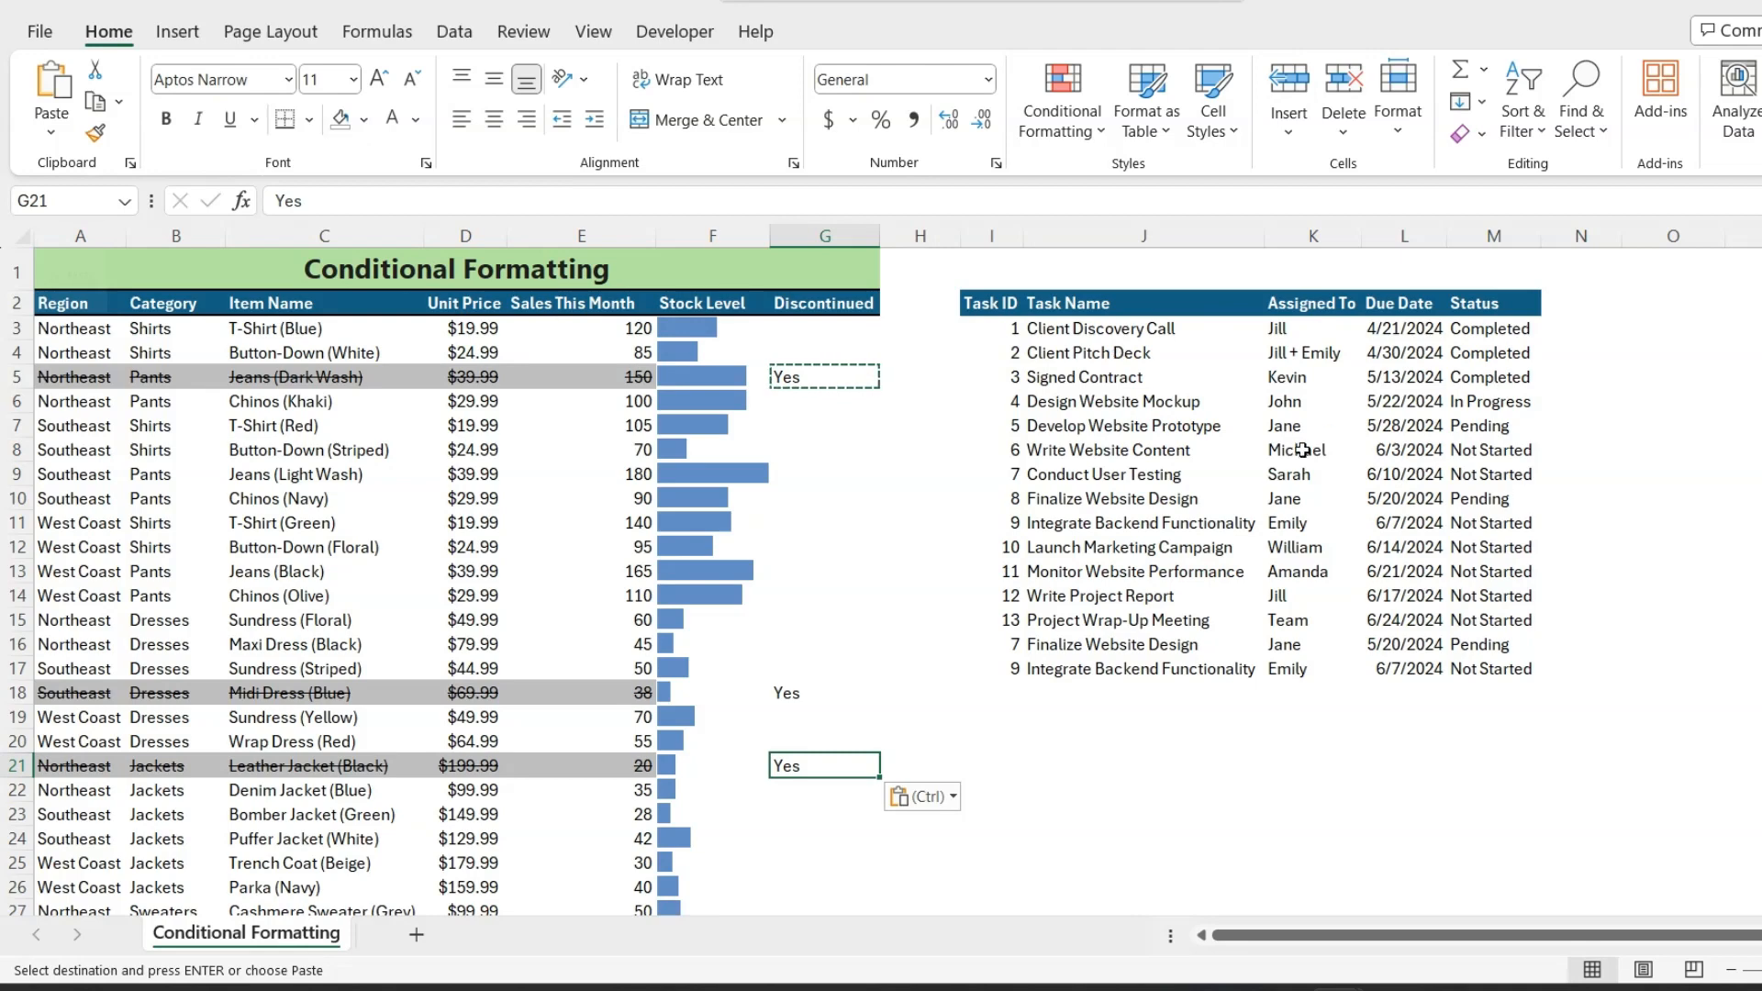
- Start a formula-based conditional formatting rule for the first Status cell, M3, using =$M3="Completed"
click(1481, 332)
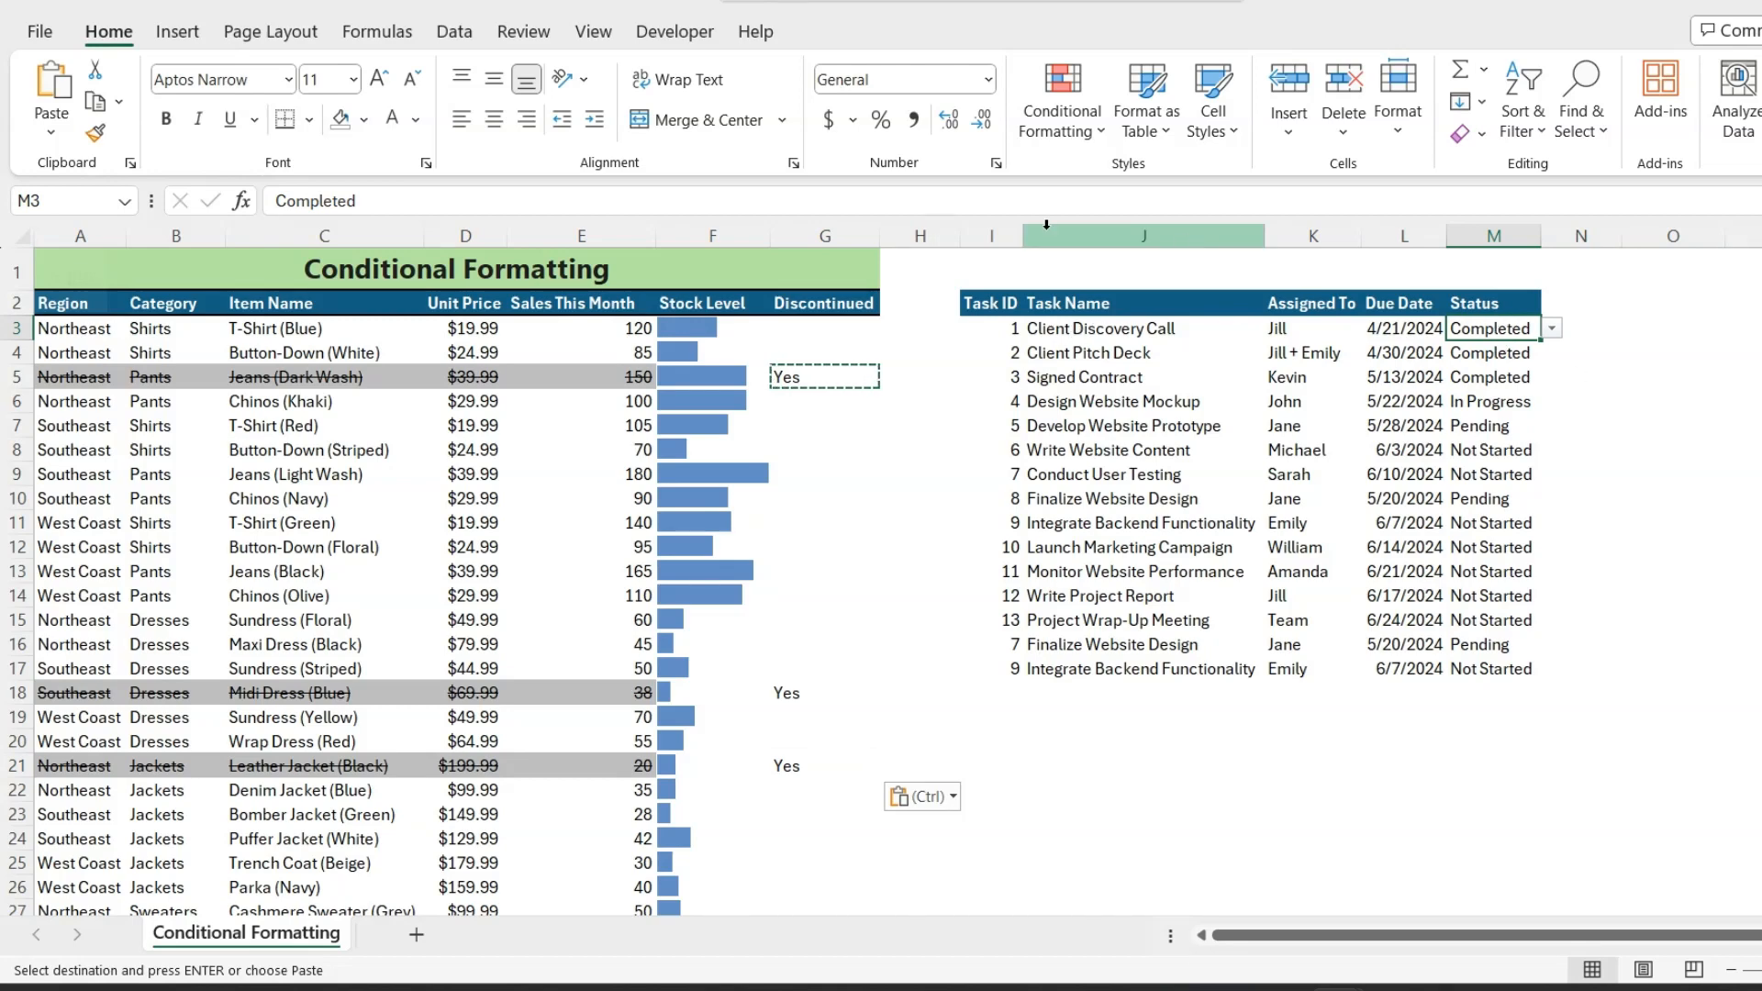
click(1079, 129)
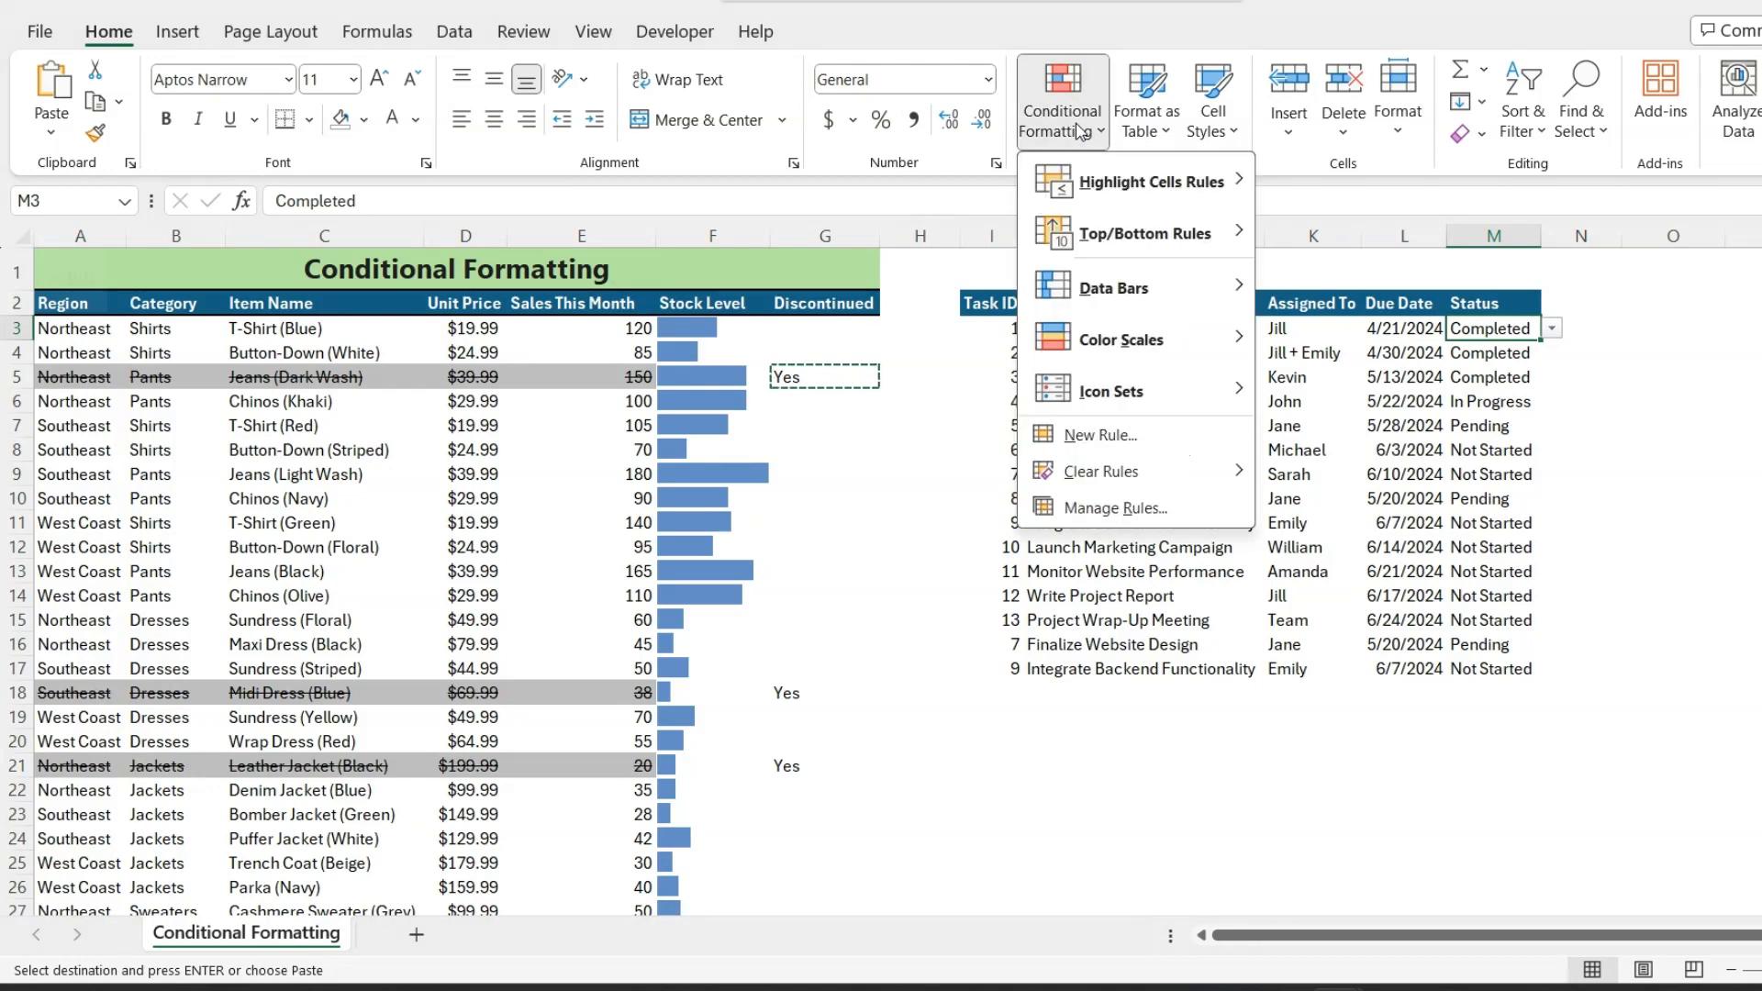
click(1112, 507)
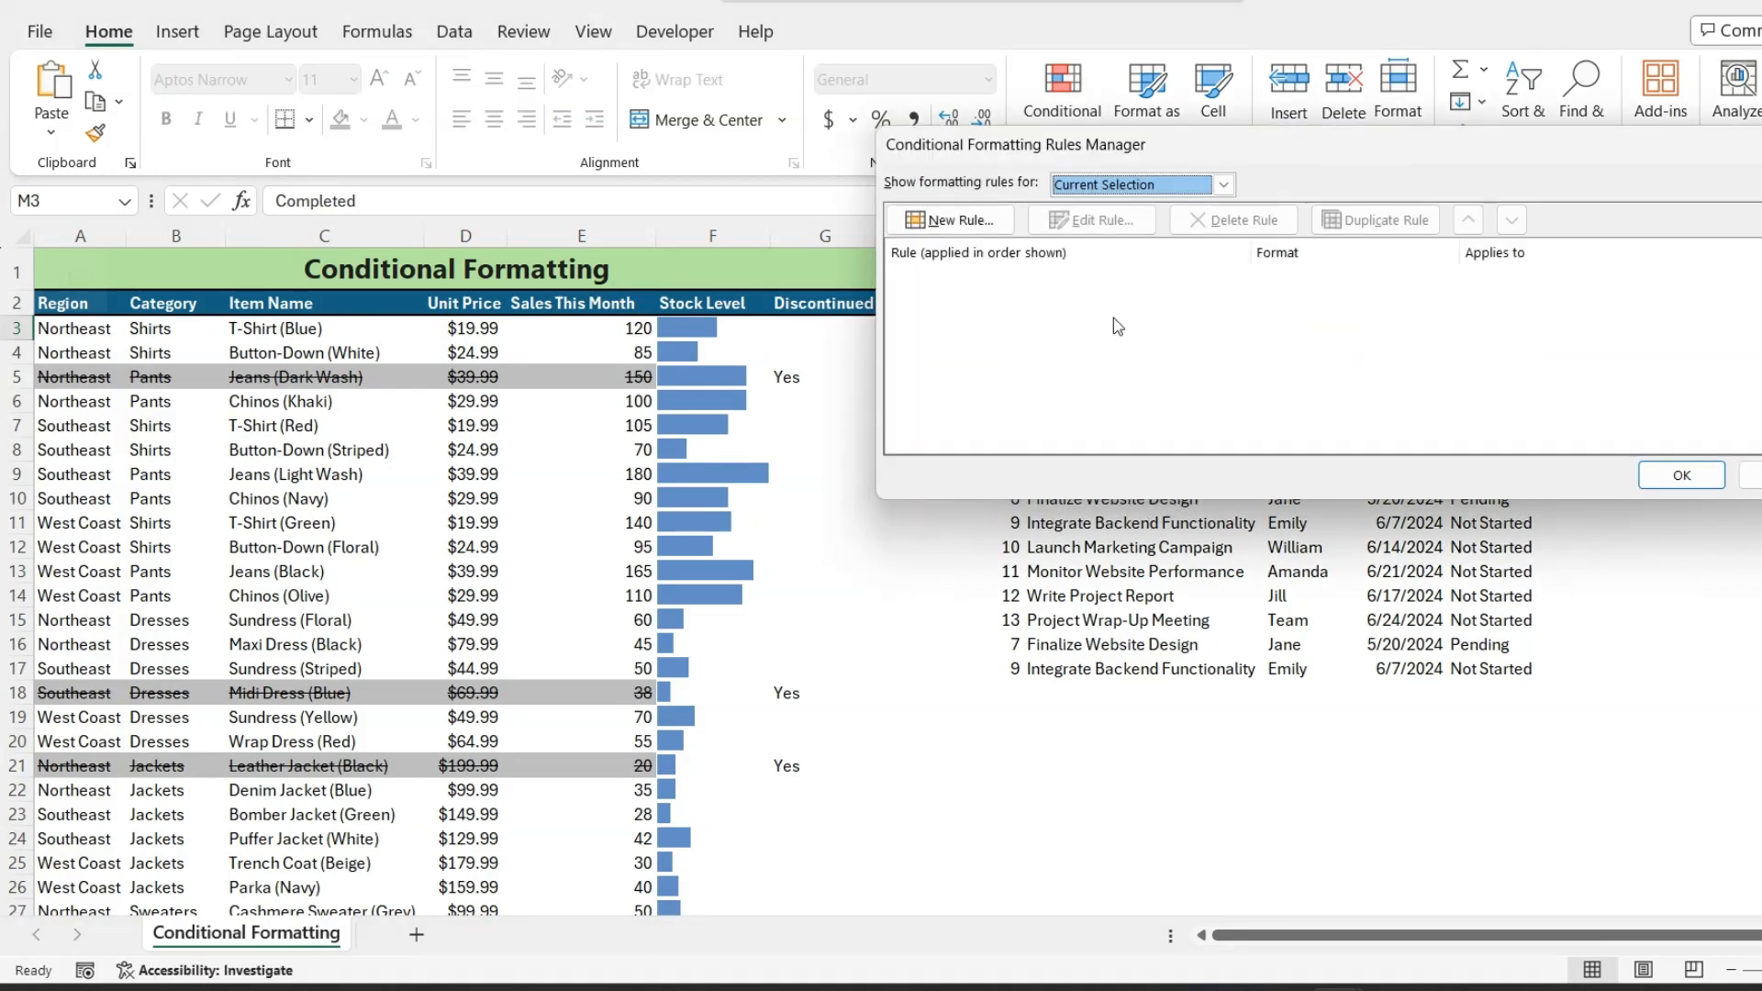
click(984, 221)
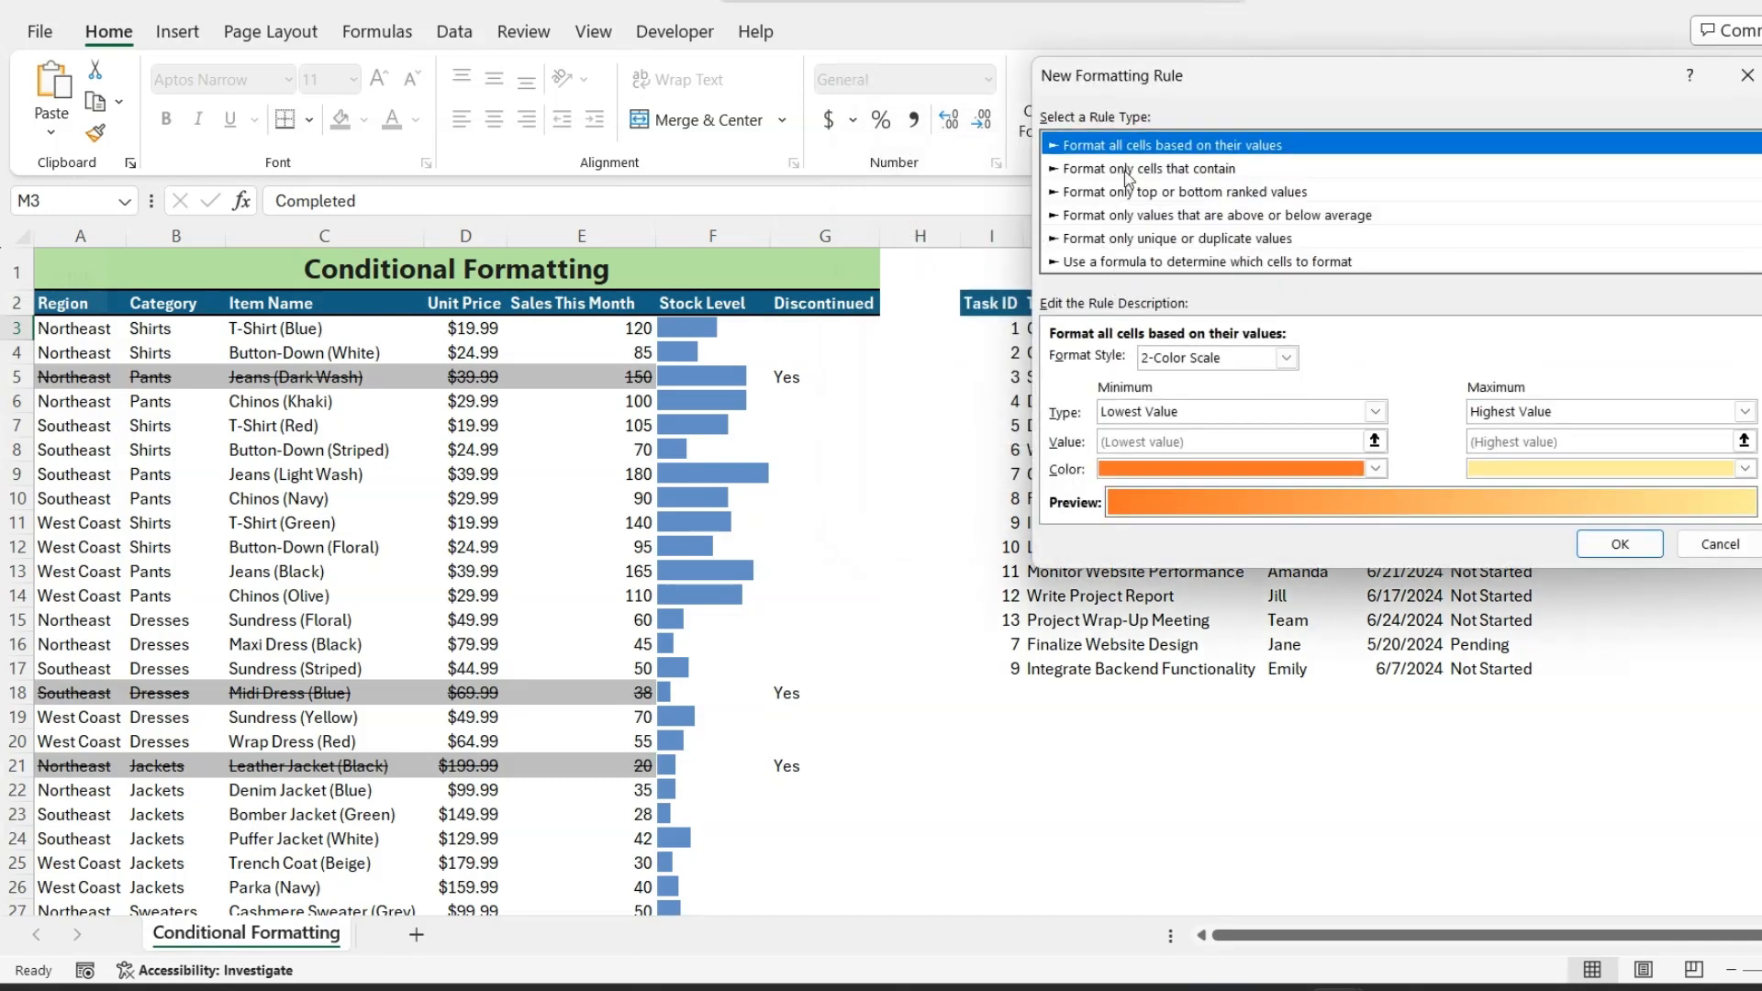
click(1214, 262)
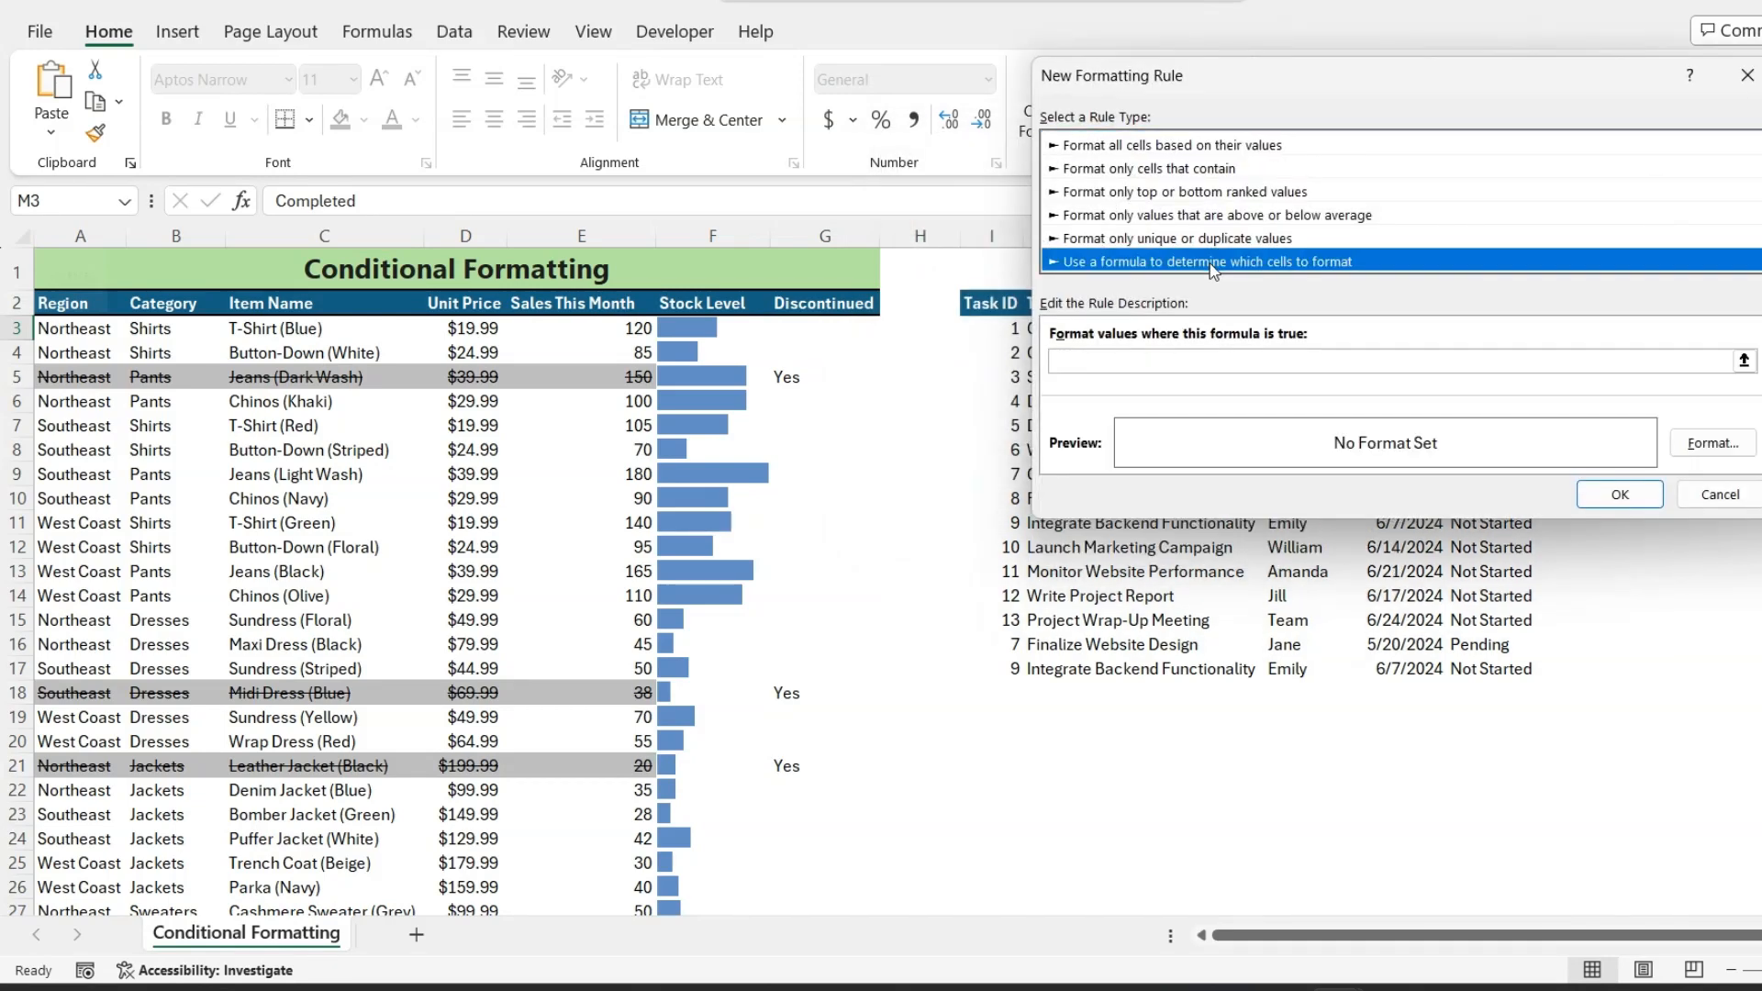
click(1744, 360)
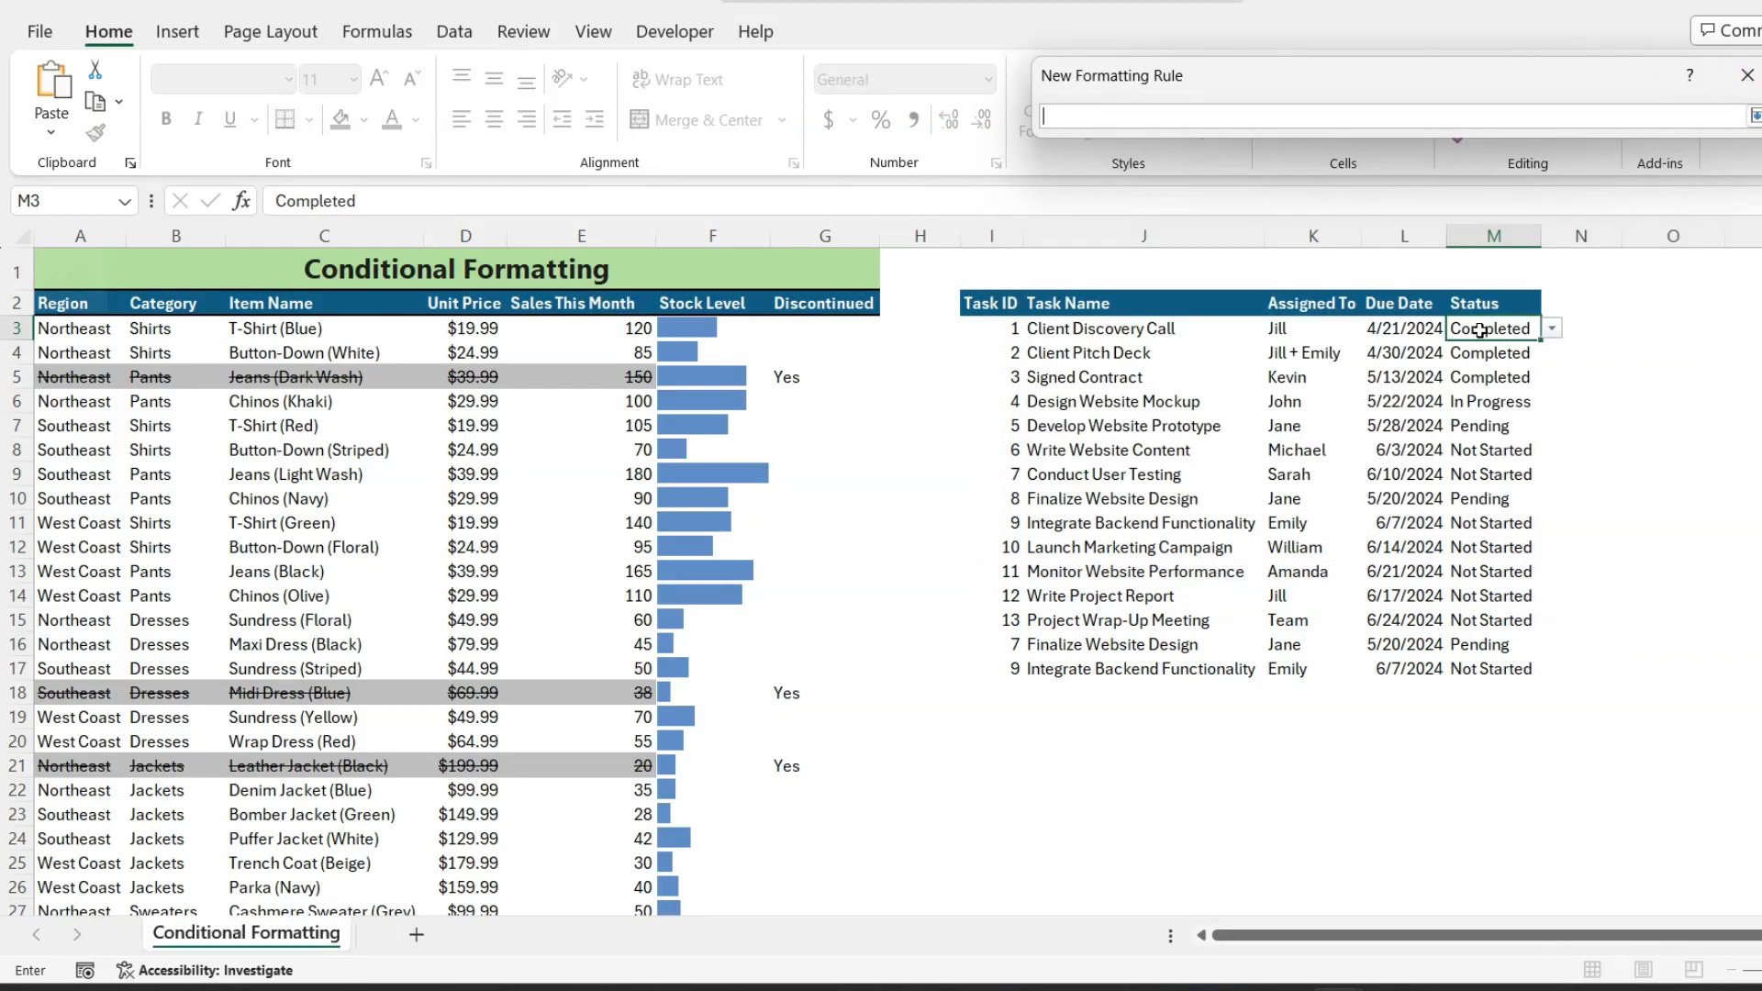
click(1480, 331)
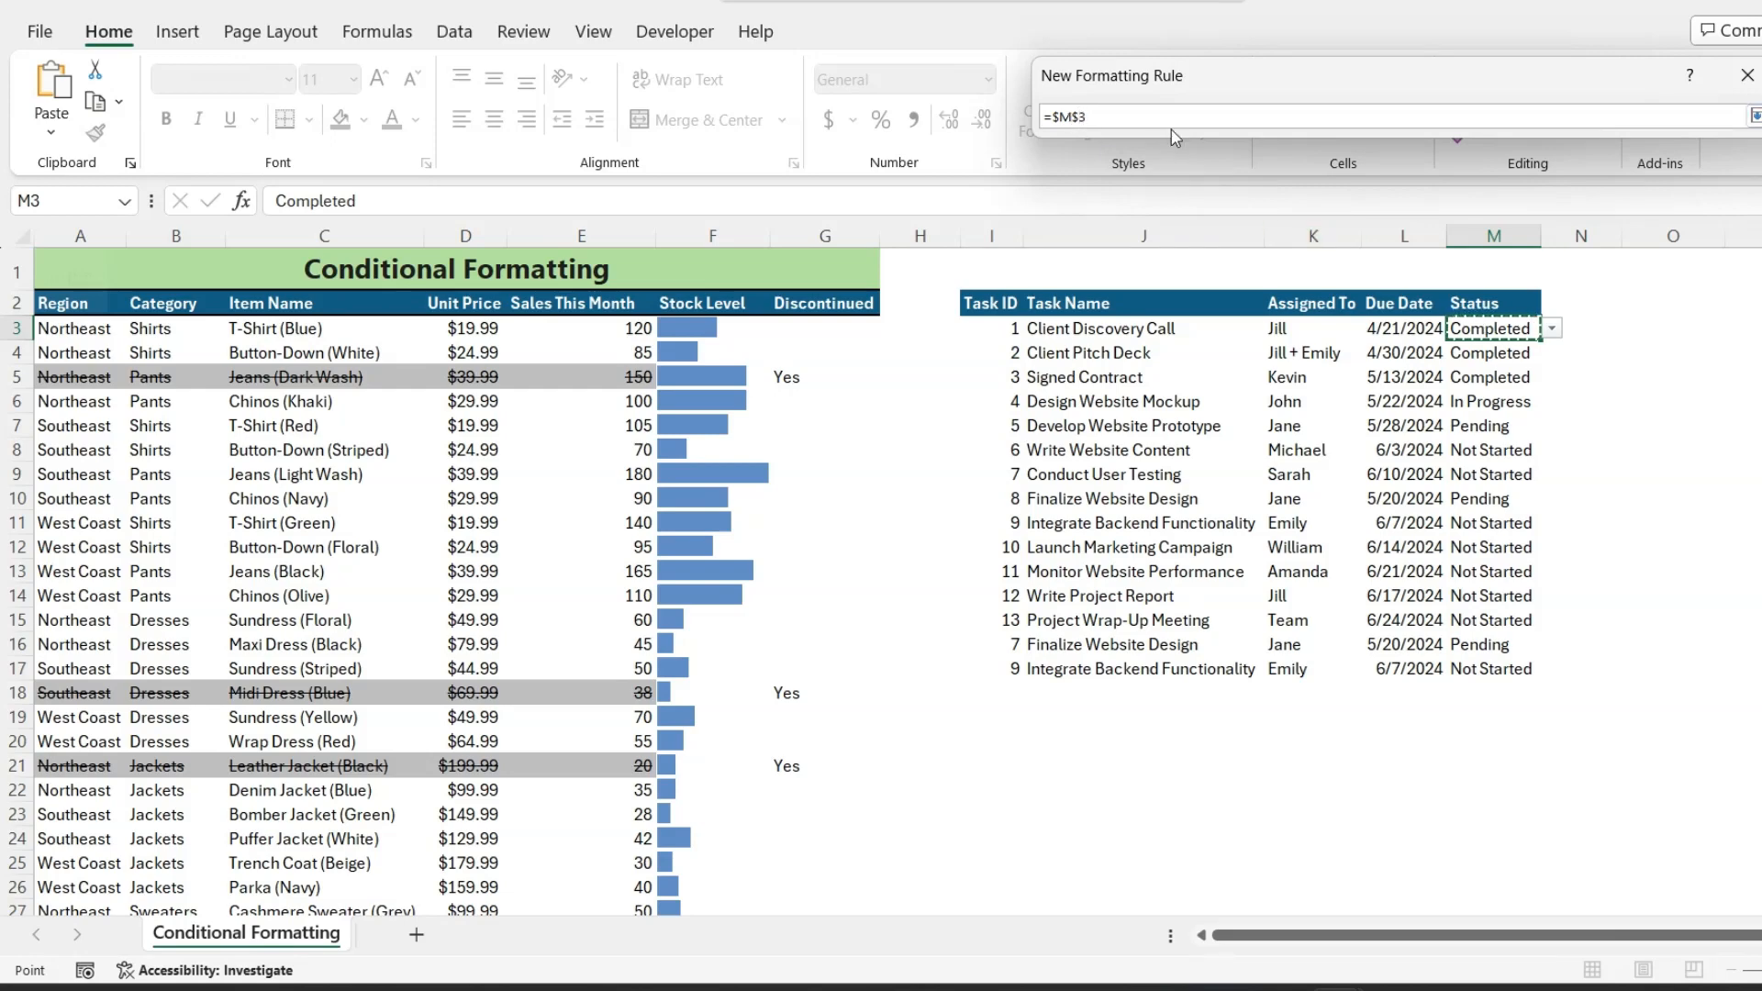
key(F4)
key(F4)
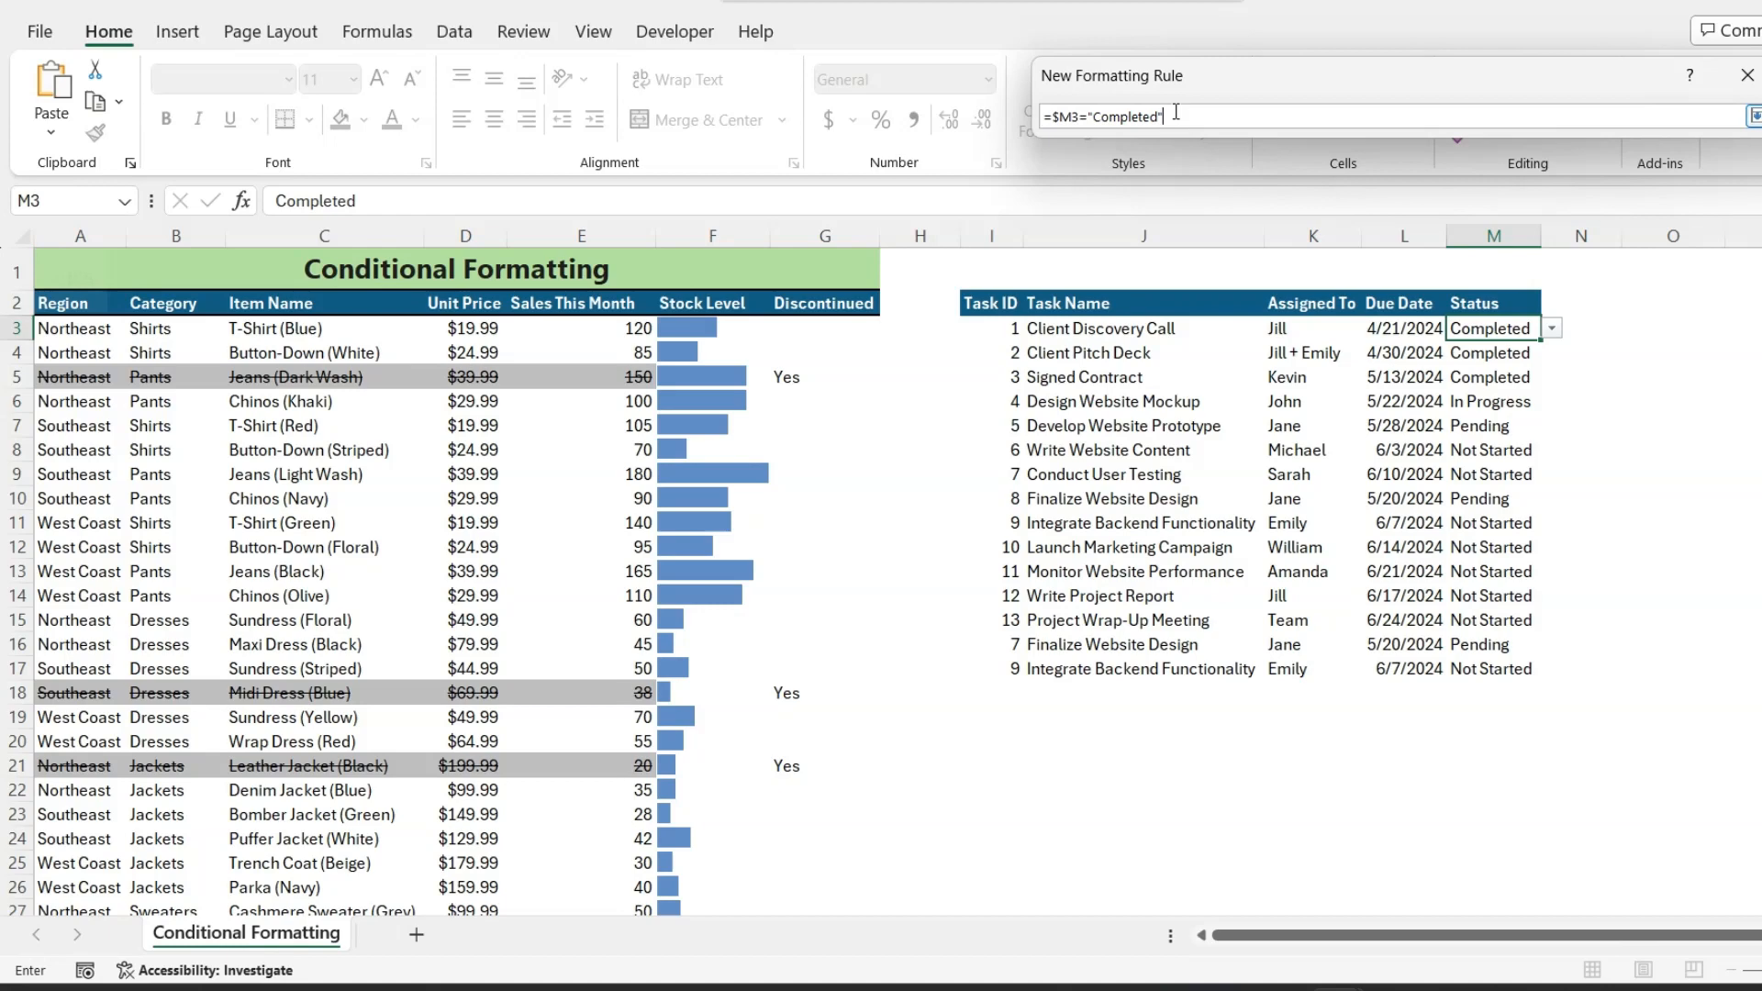
key(Return)
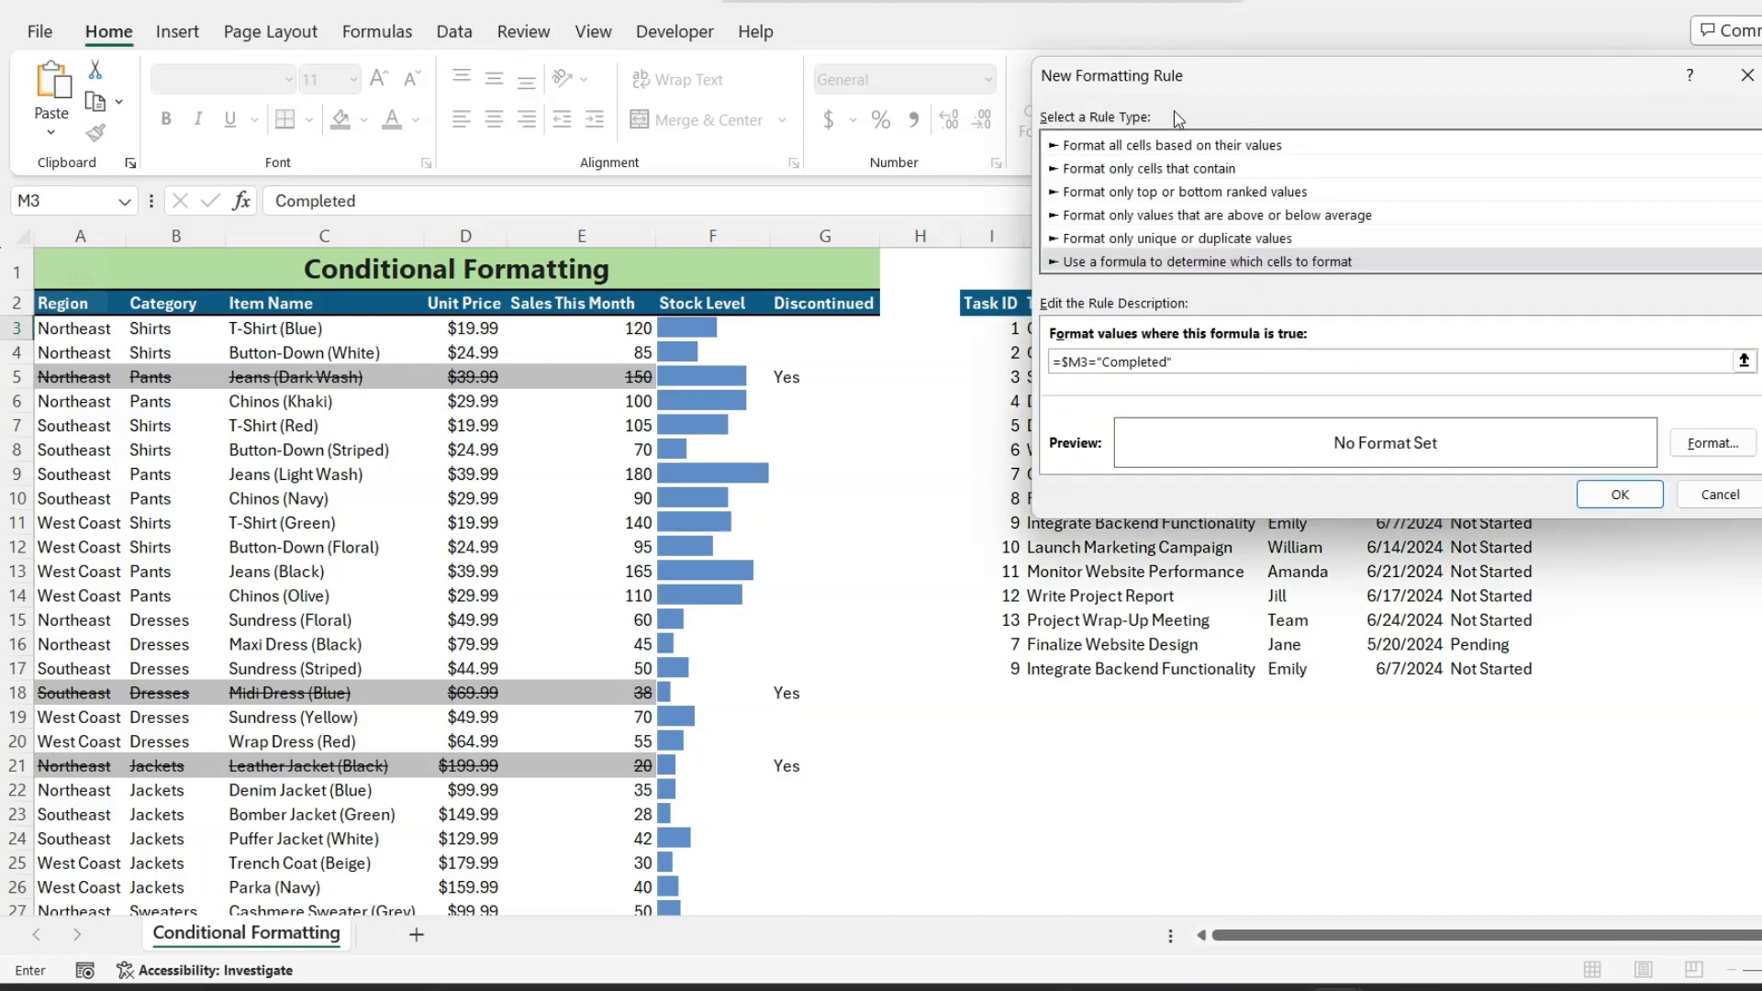
- Give the Completed rule a light green fill and save it for cell M3
click(1706, 448)
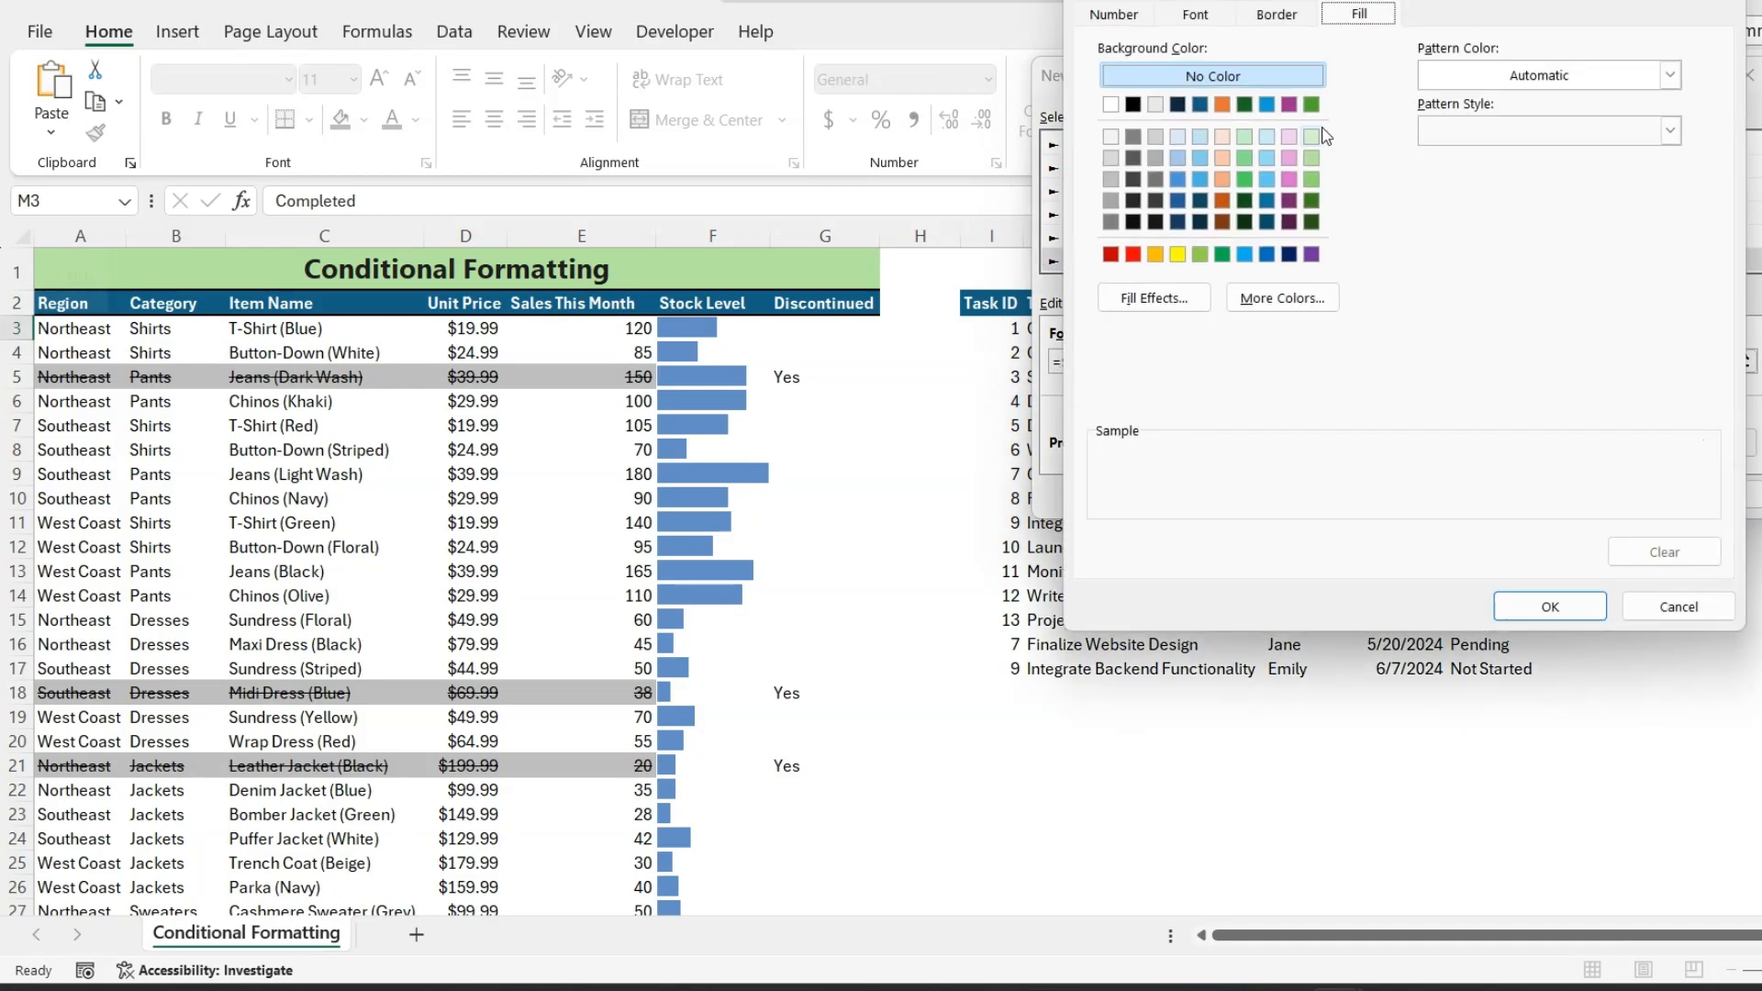
click(1245, 138)
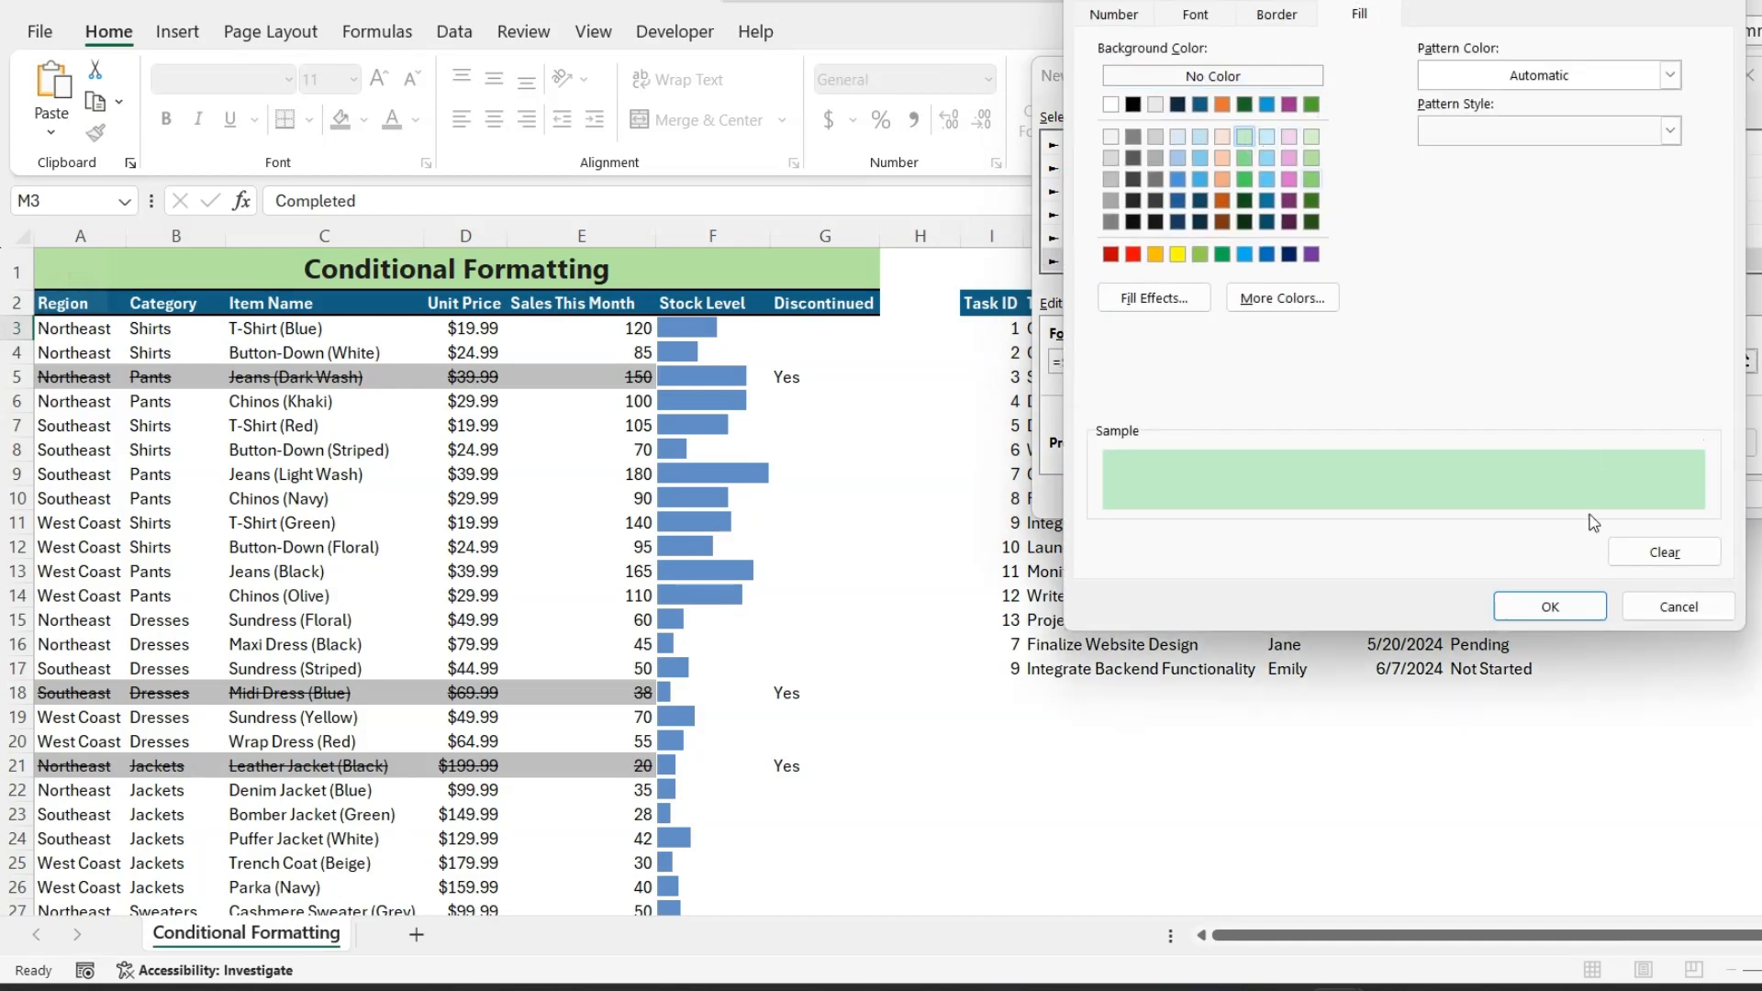
click(1583, 609)
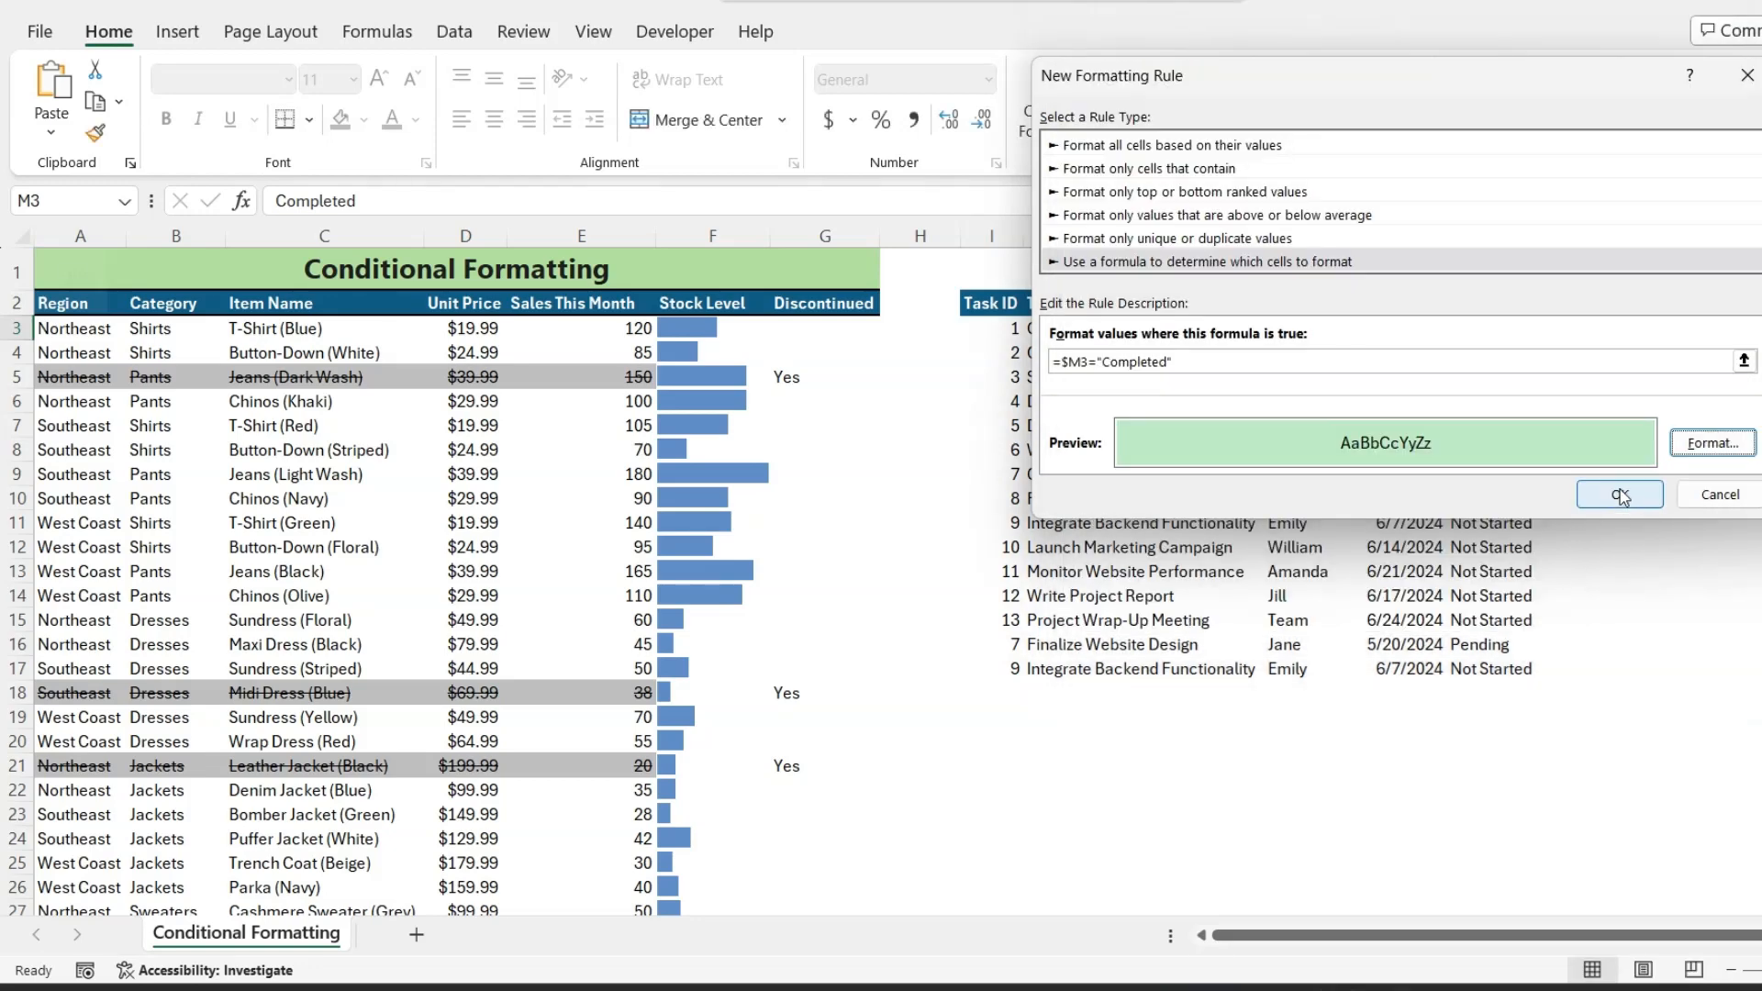
click(1620, 494)
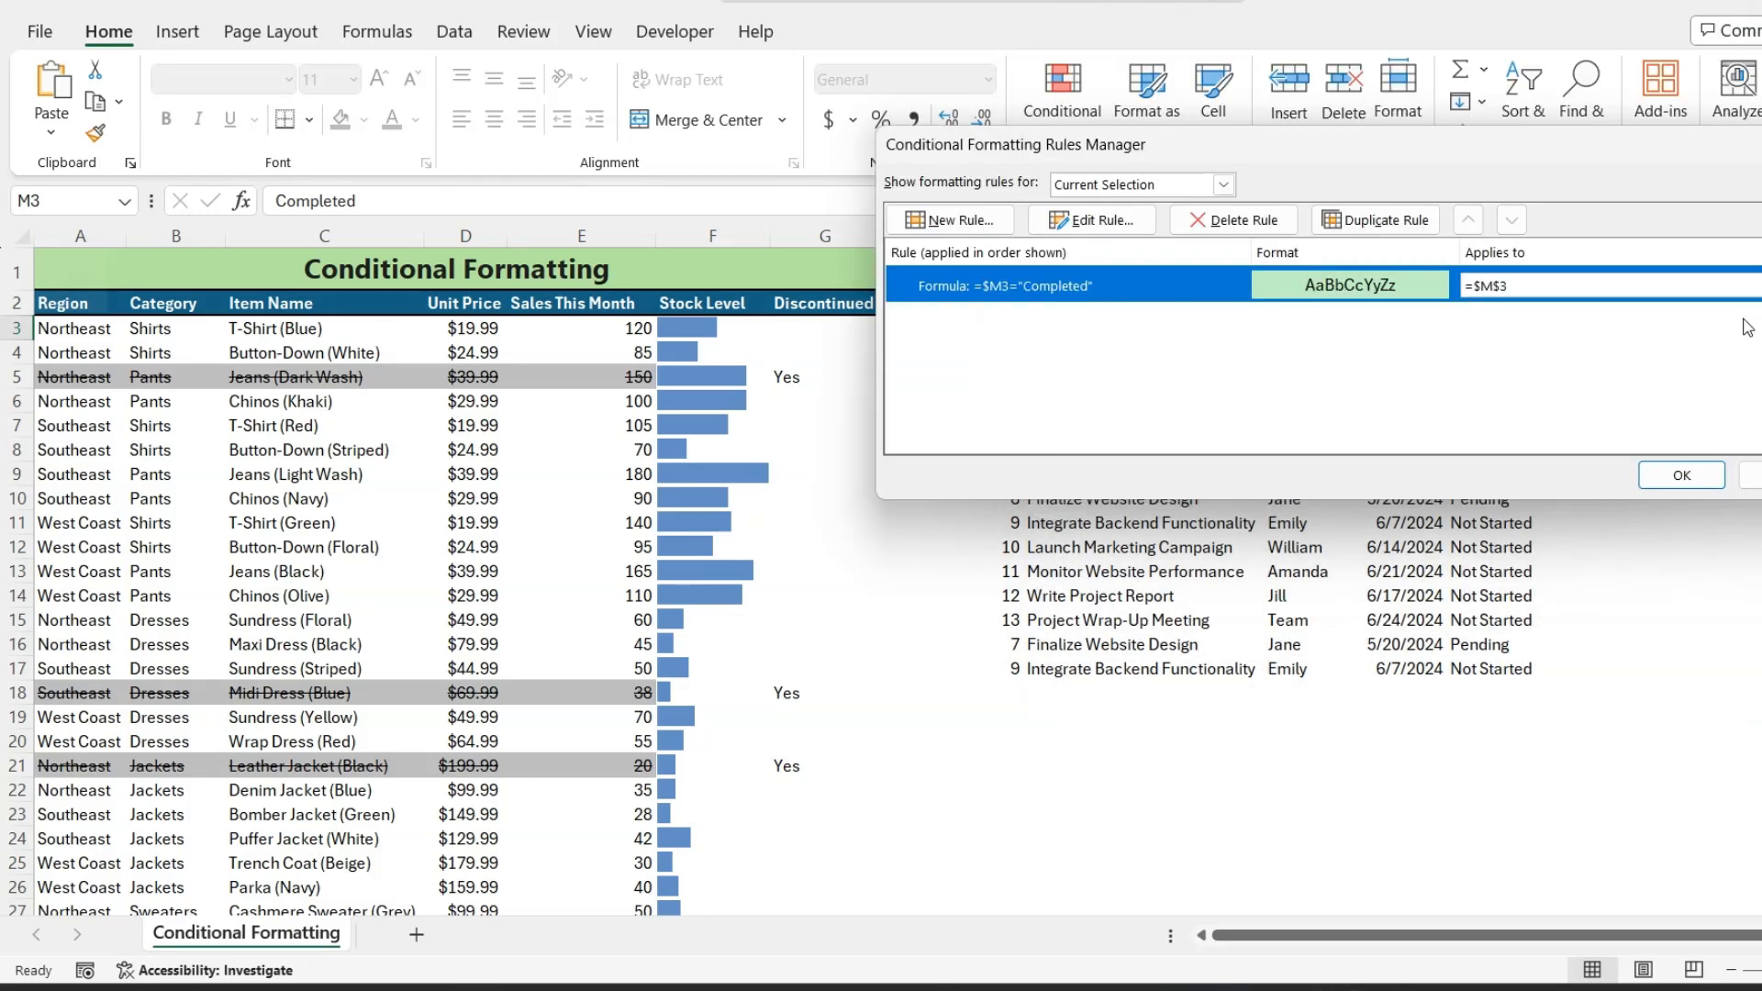
click(1683, 477)
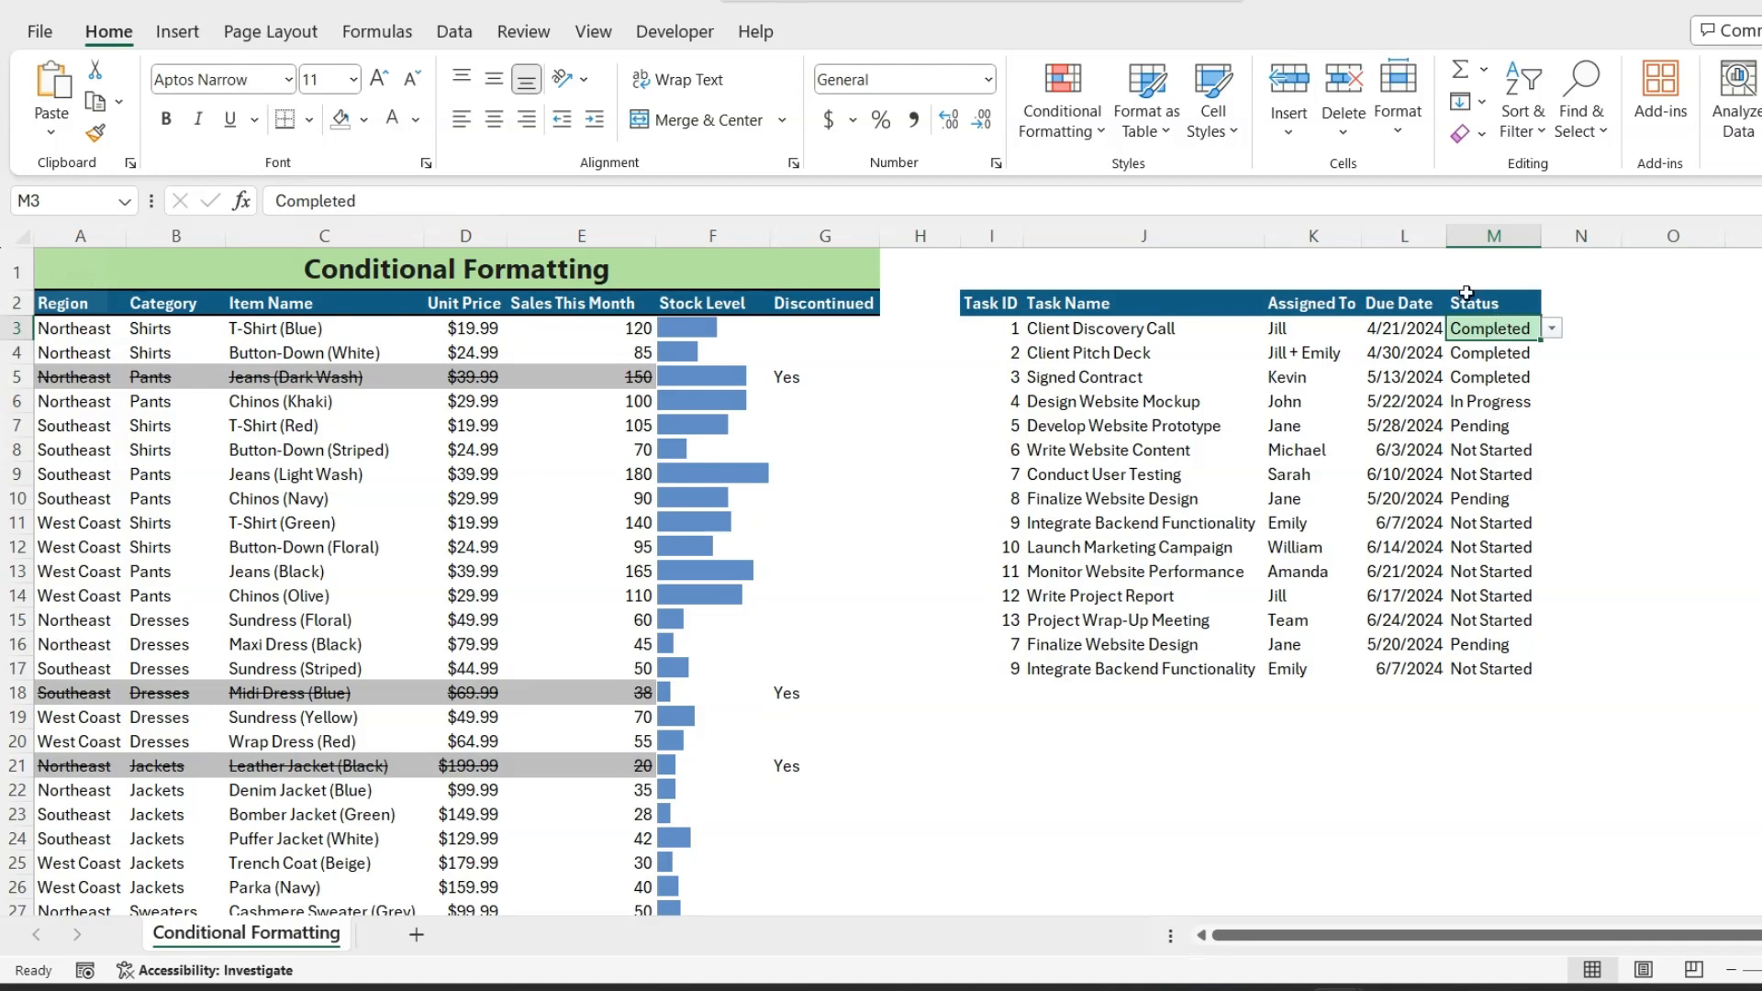
- Start a second formula-based formatting rule for M3, using =$M3="Not Started"
click(1099, 128)
click(1138, 507)
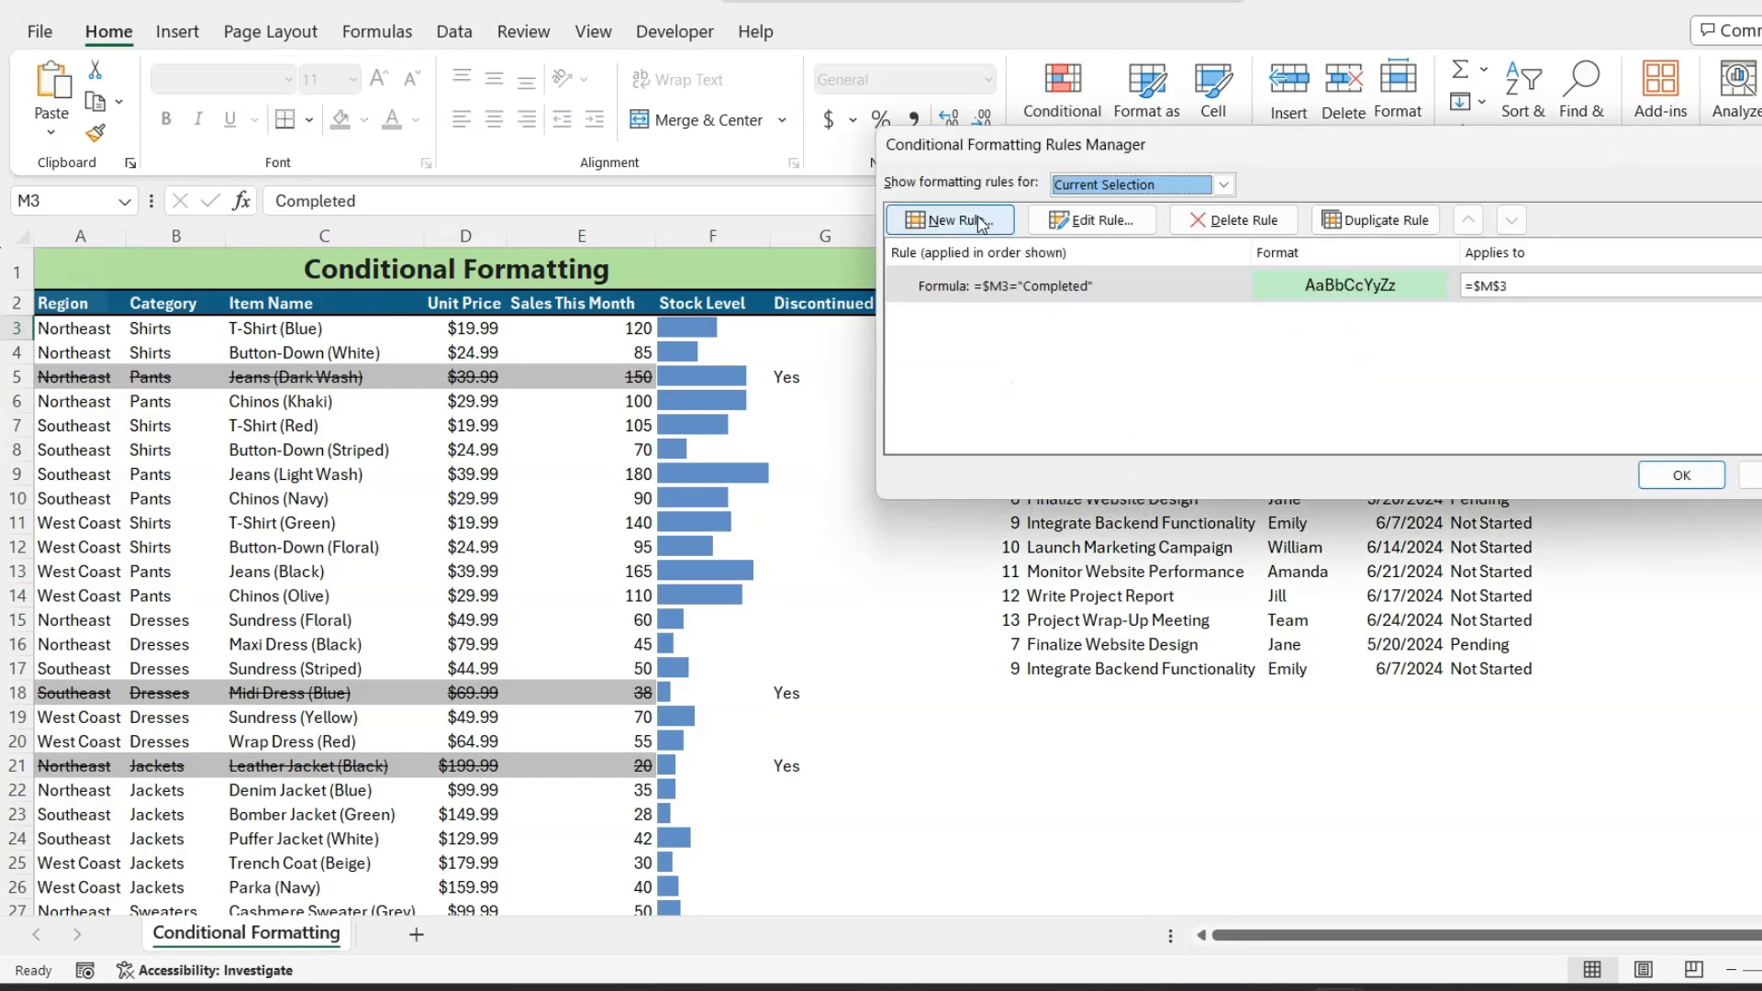
click(978, 221)
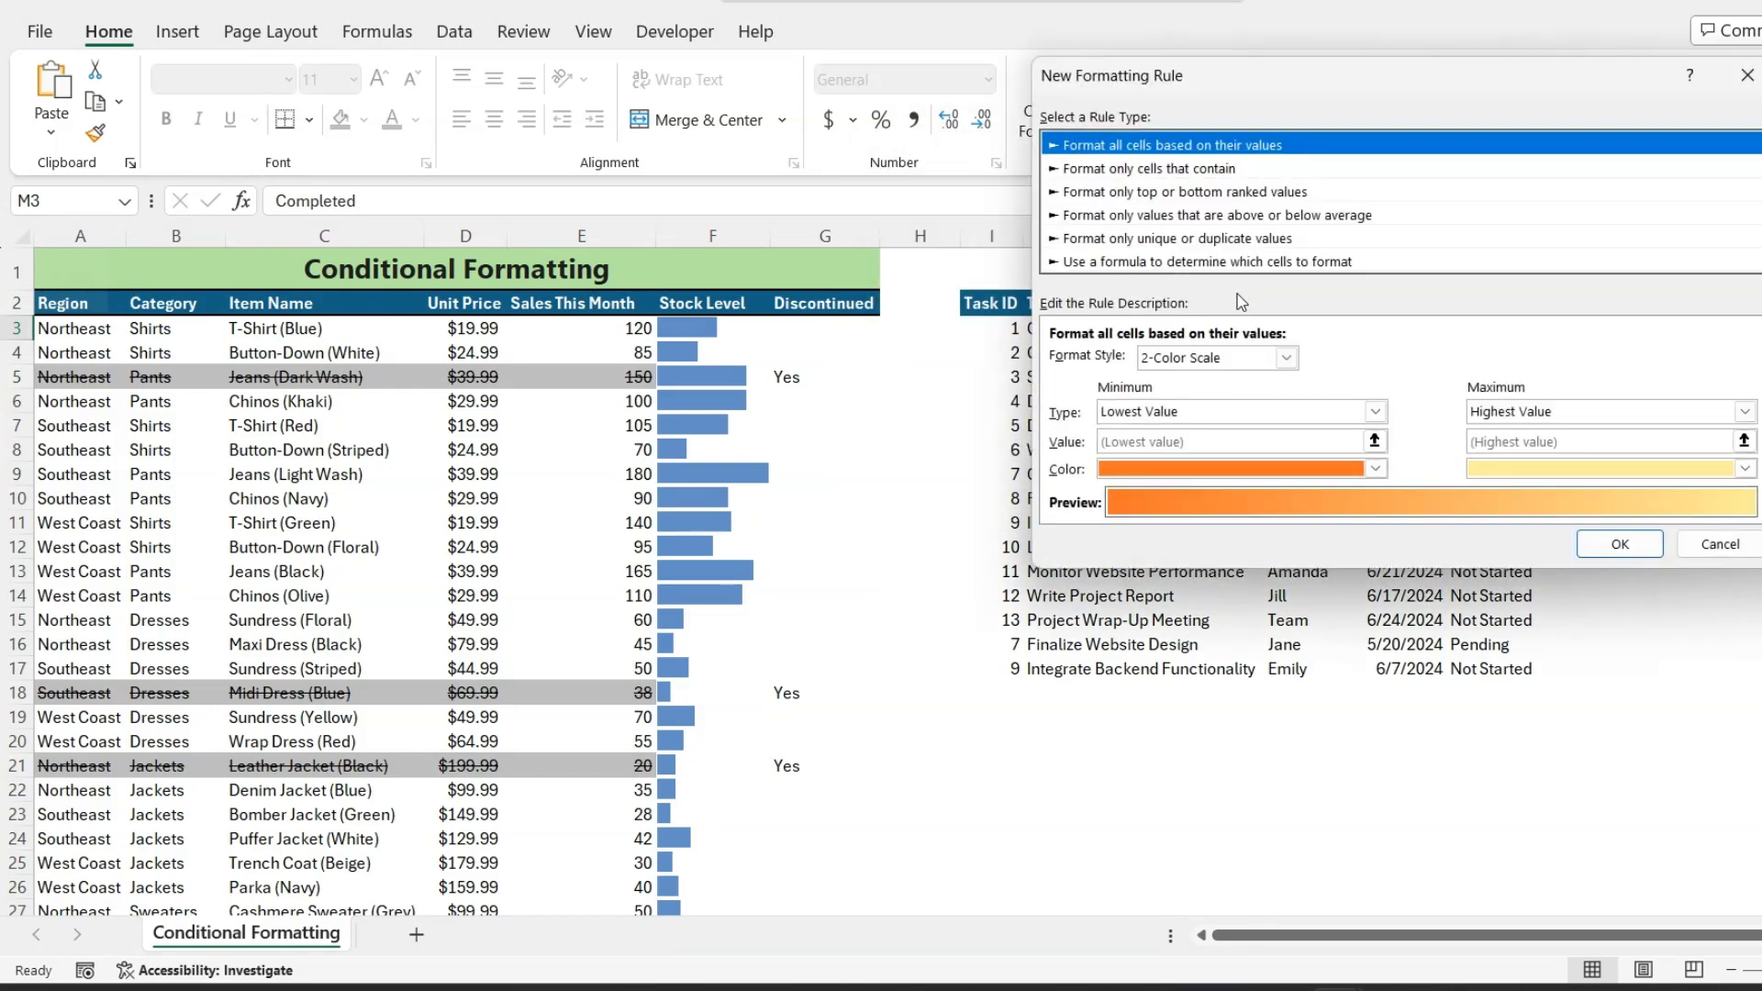
click(1210, 263)
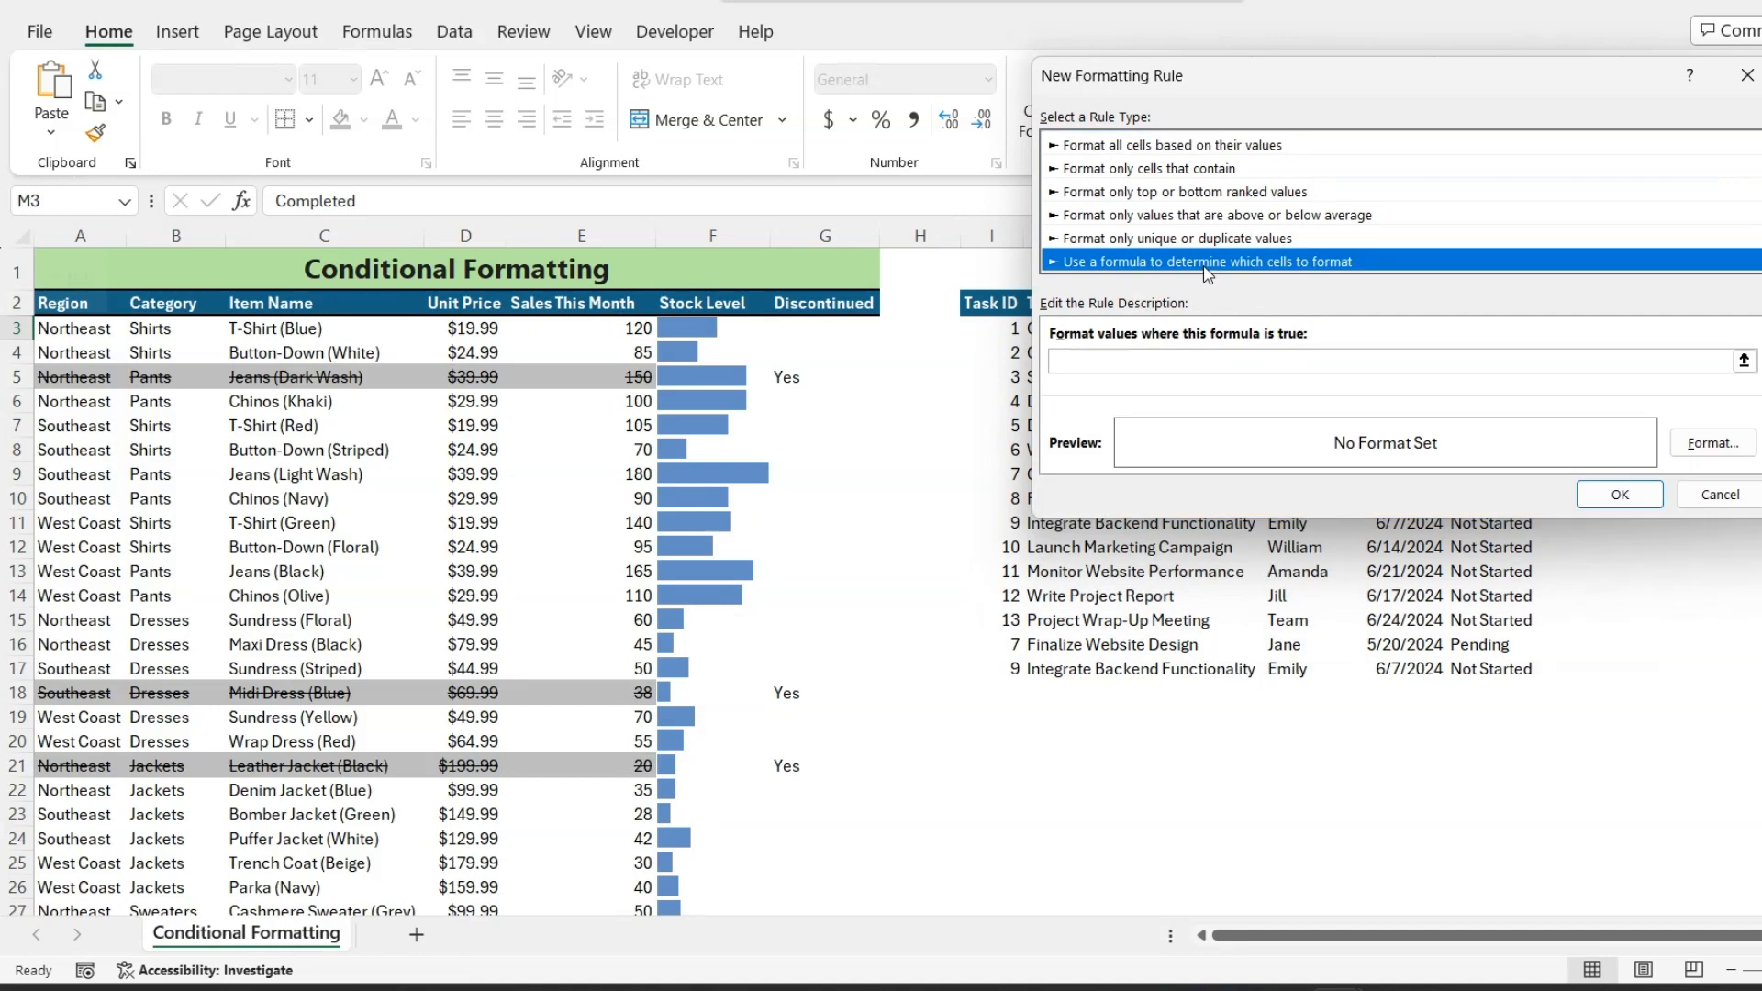
click(1252, 363)
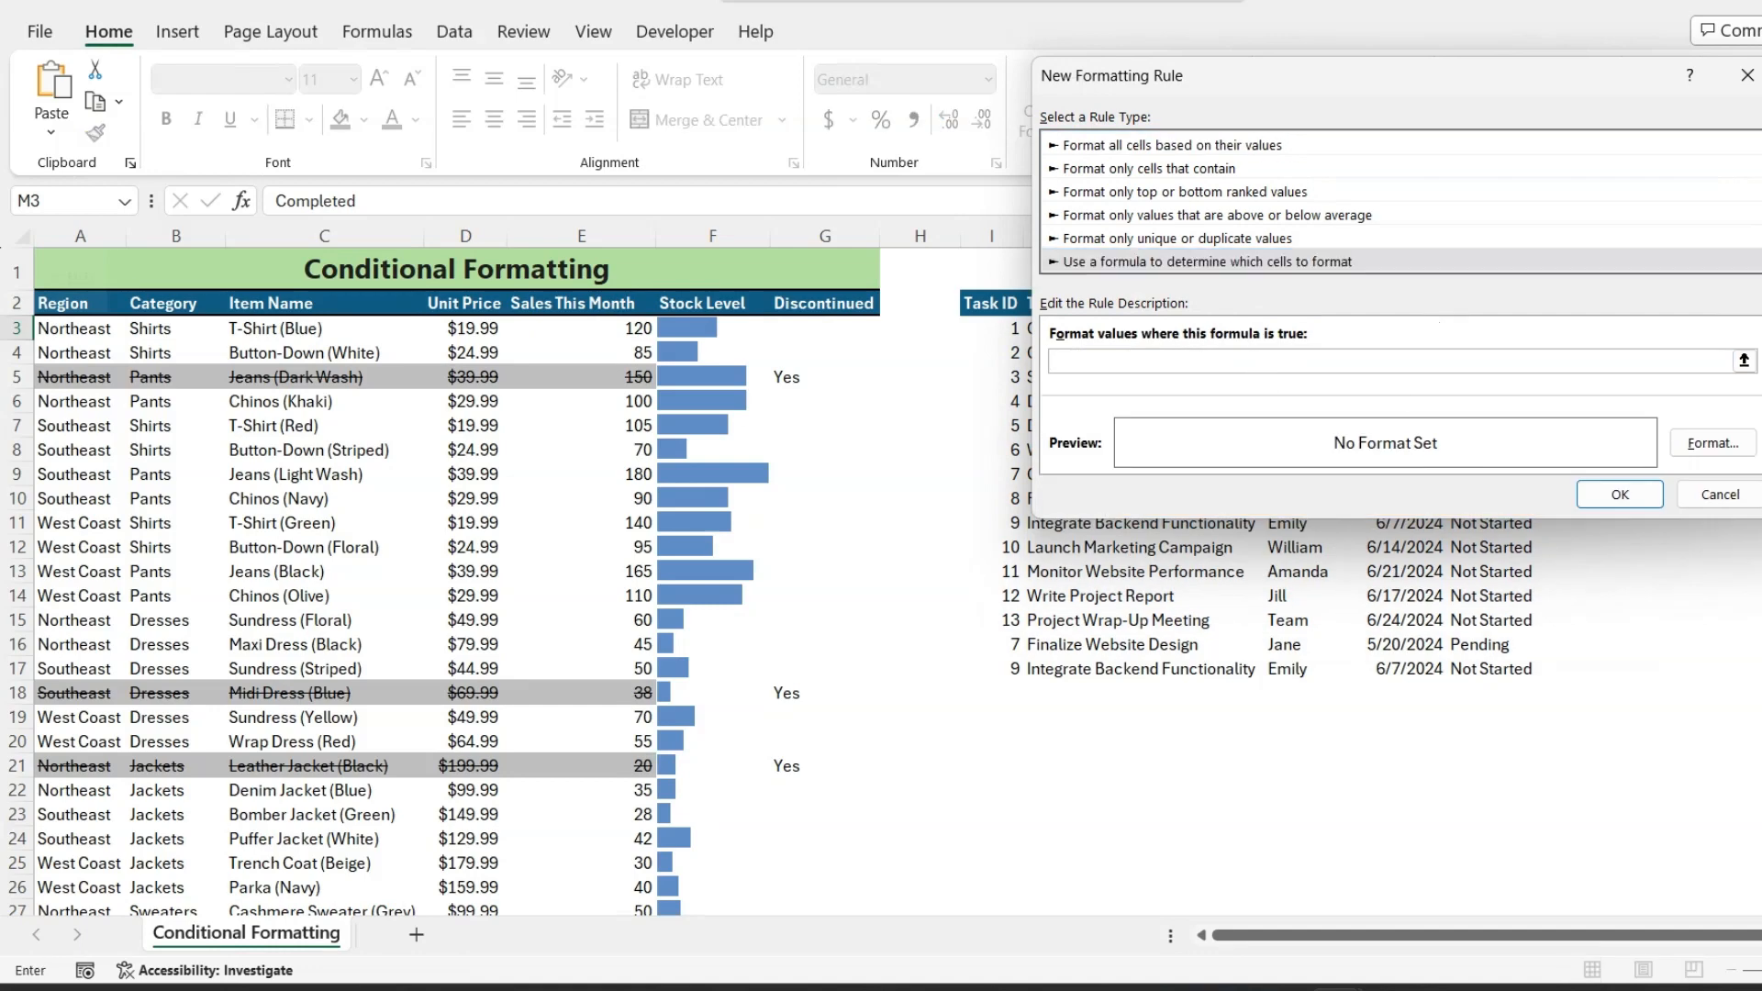
click(1743, 359)
click(1496, 330)
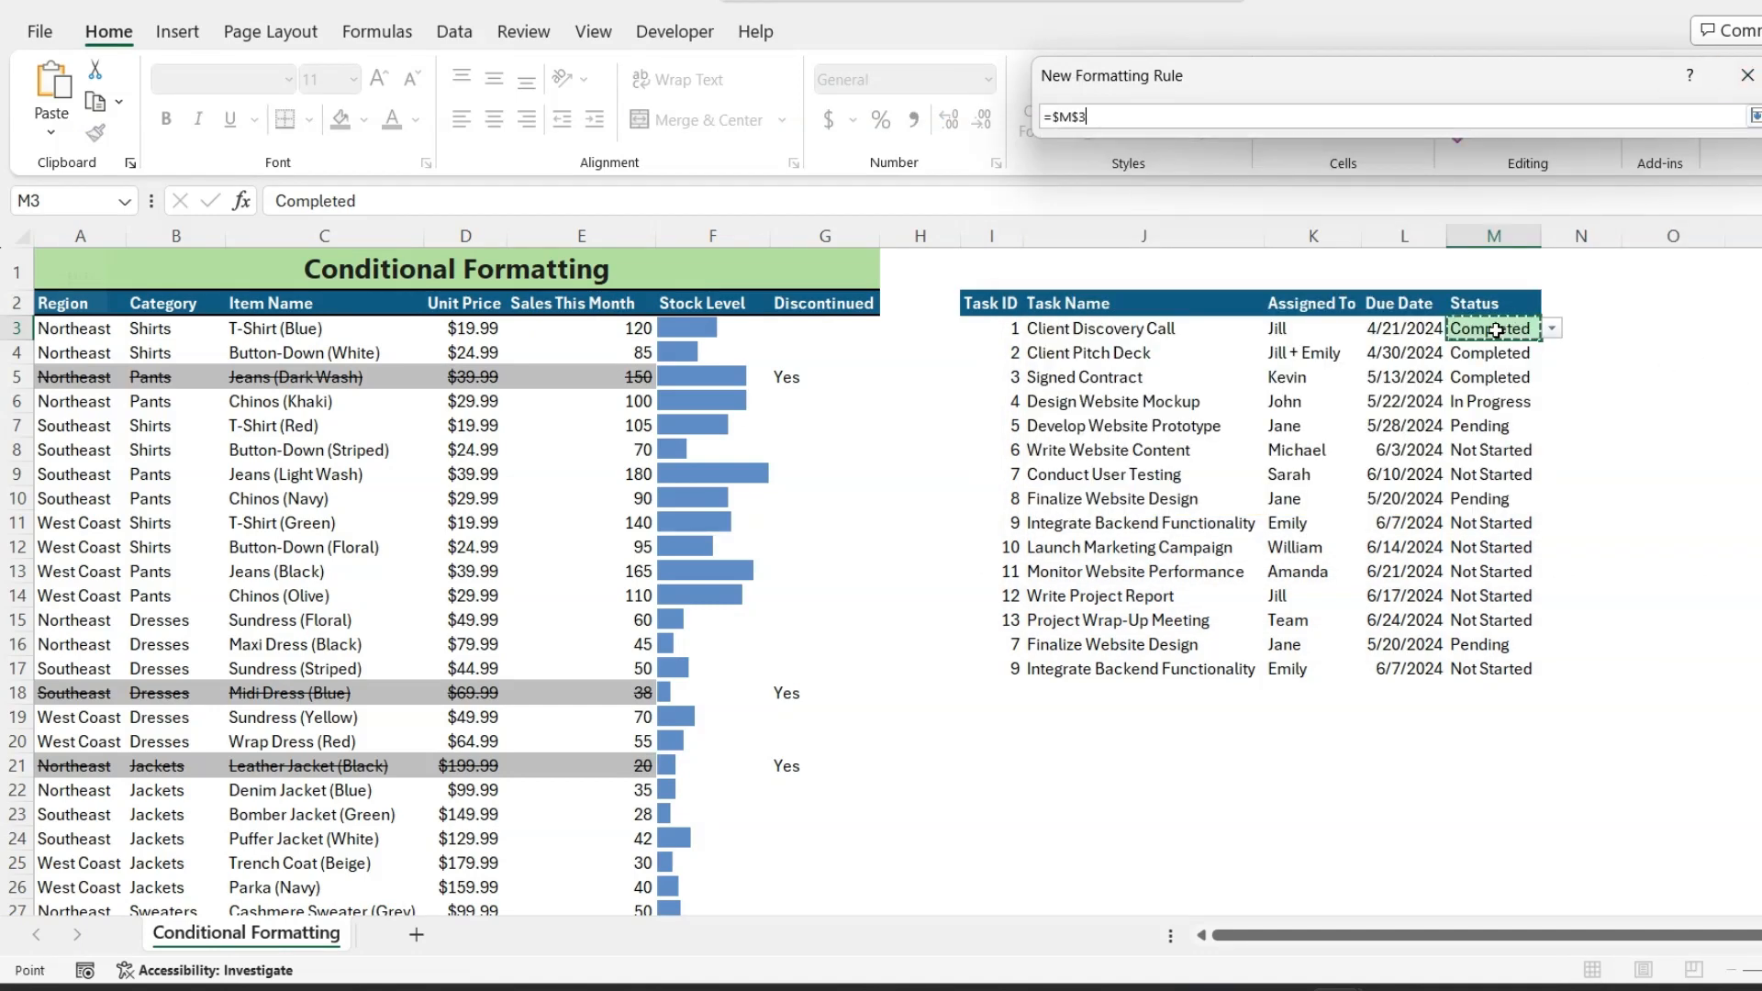
click(1082, 118)
key(BackSpace)
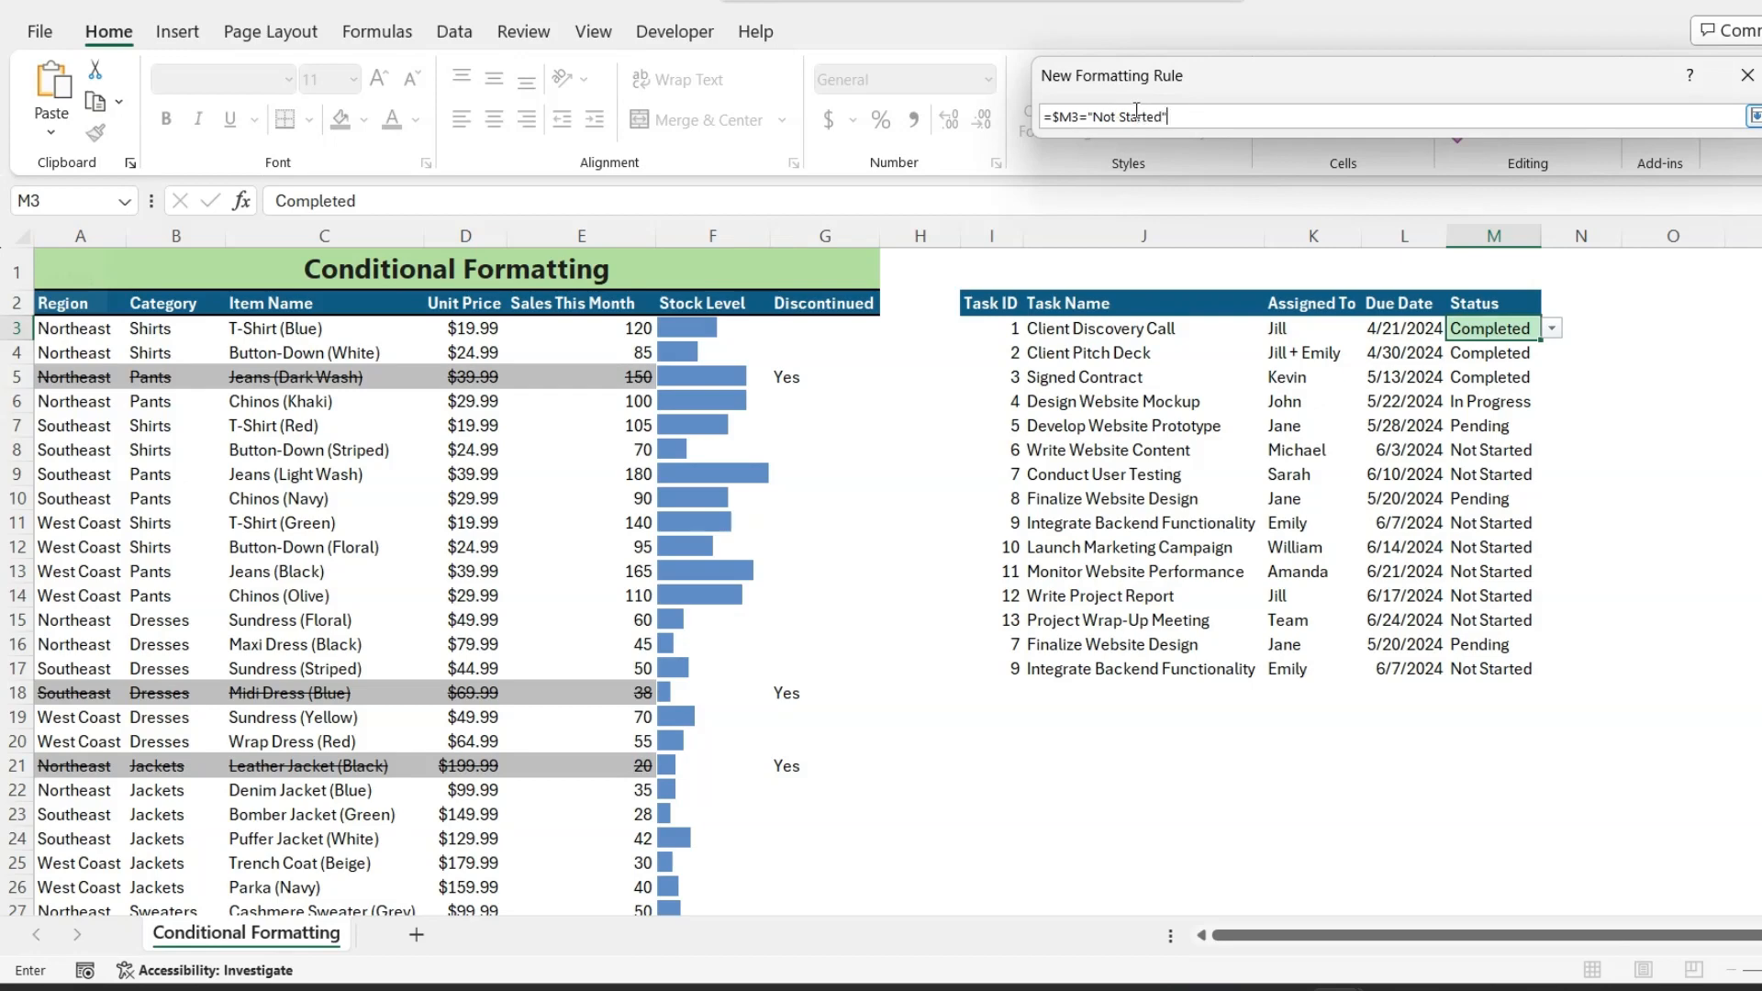
key(Return)
- Give the Not Started rule a light gray fill and save it for cell M3
click(1713, 442)
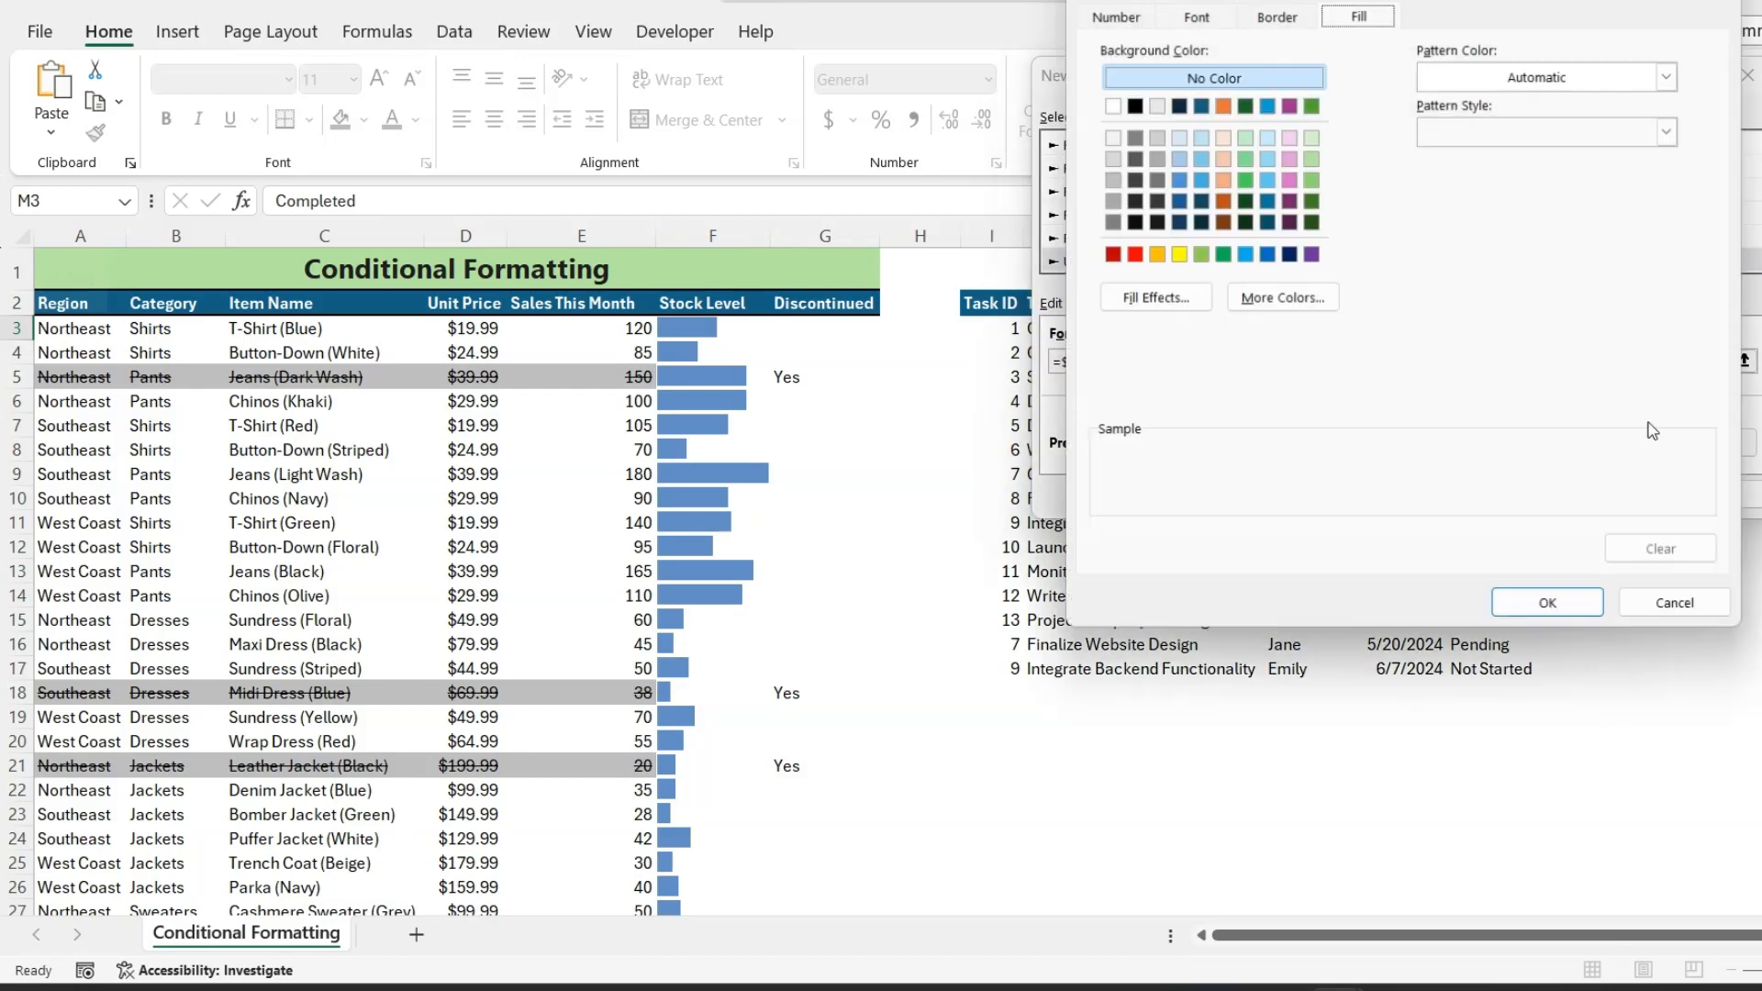
click(1110, 159)
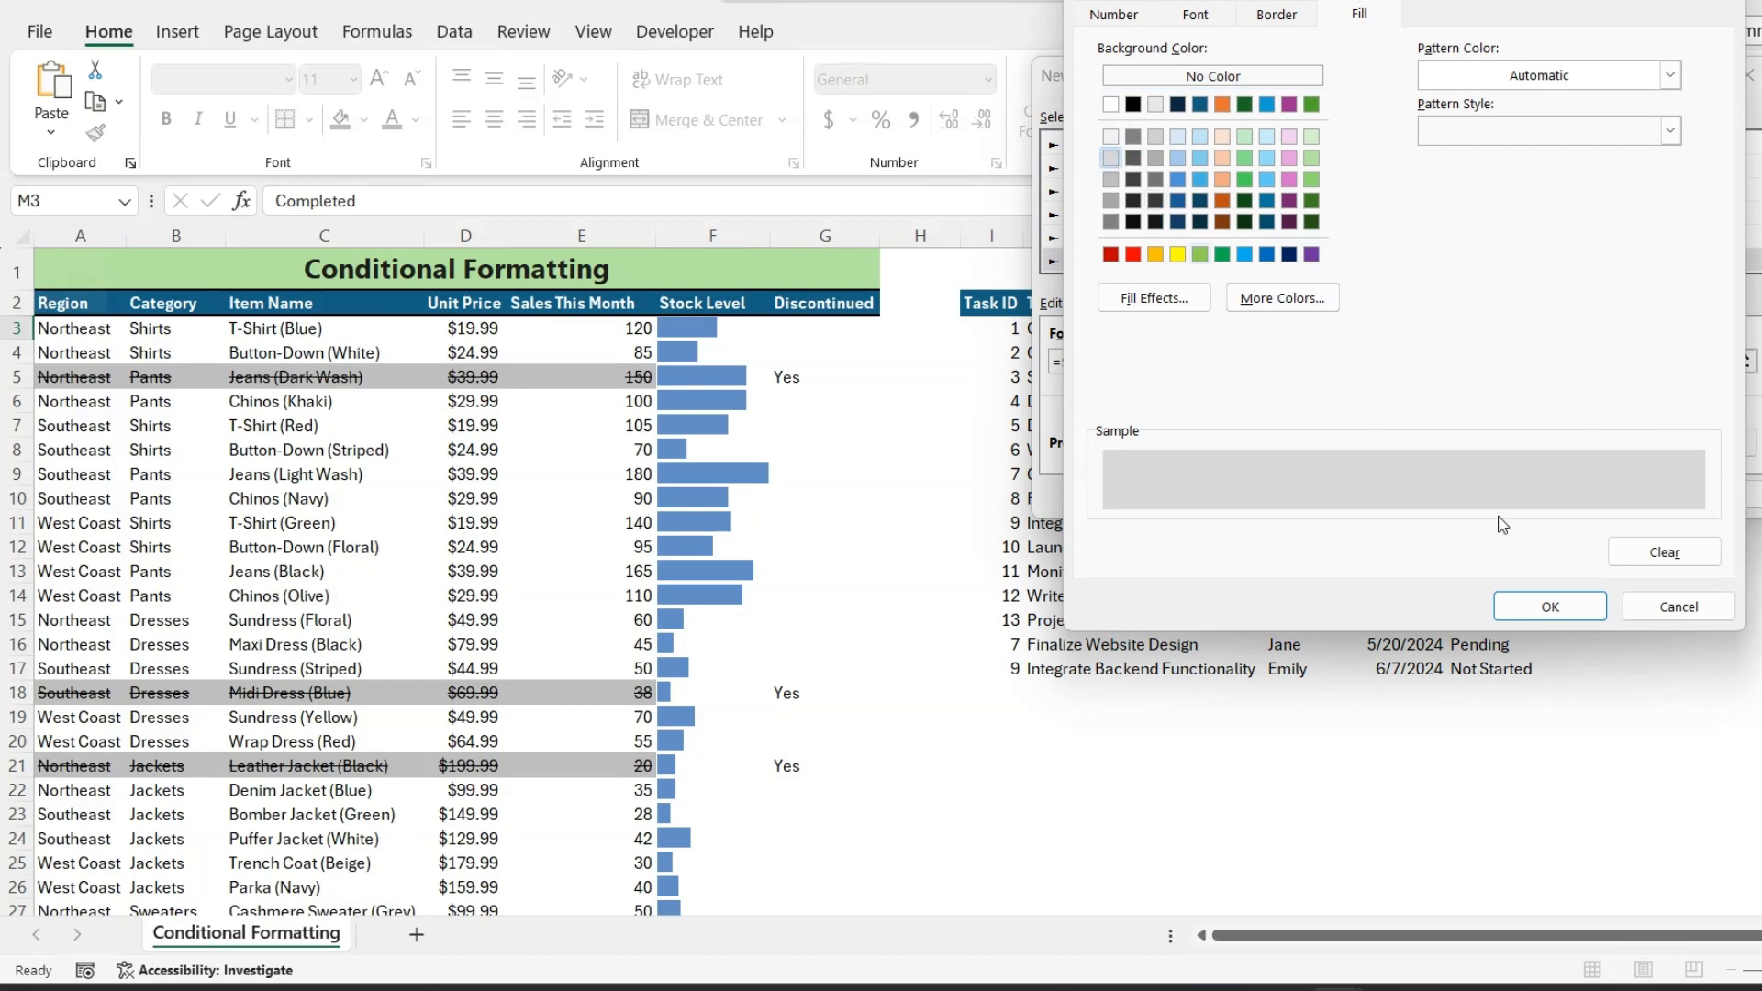
click(1550, 607)
click(1620, 494)
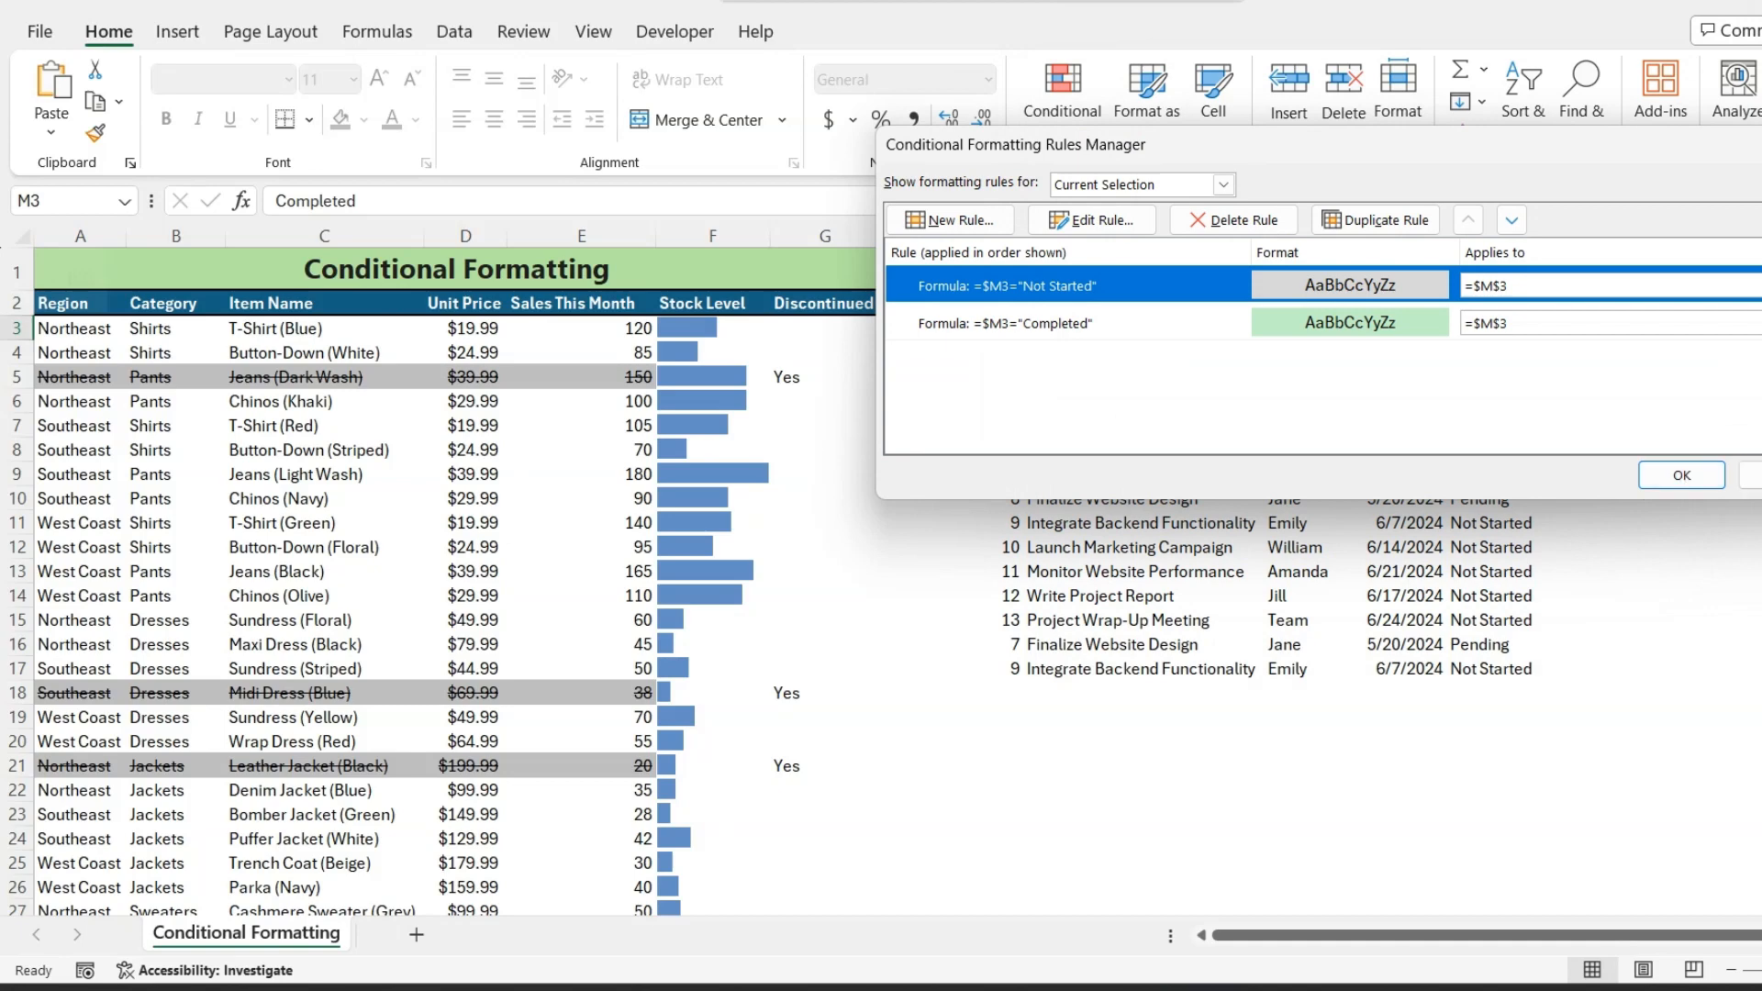
click(1683, 476)
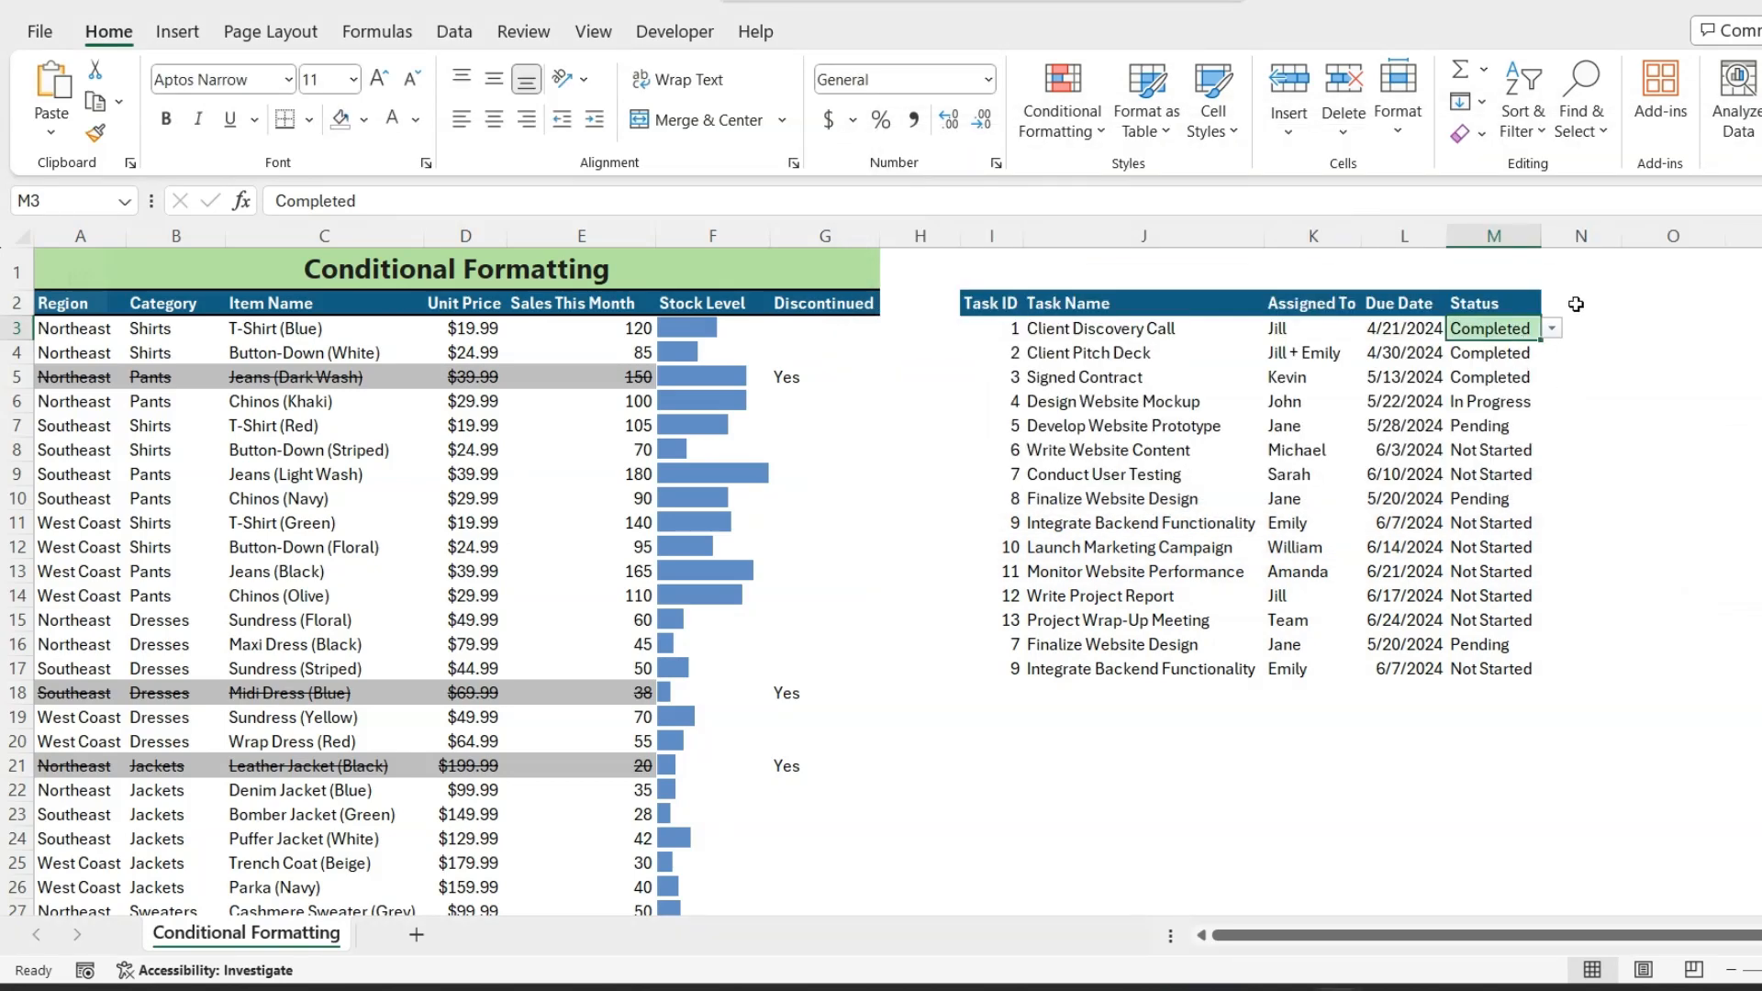
- Set the status of the Client Discovery Call task in M3 to Not Started
click(1552, 329)
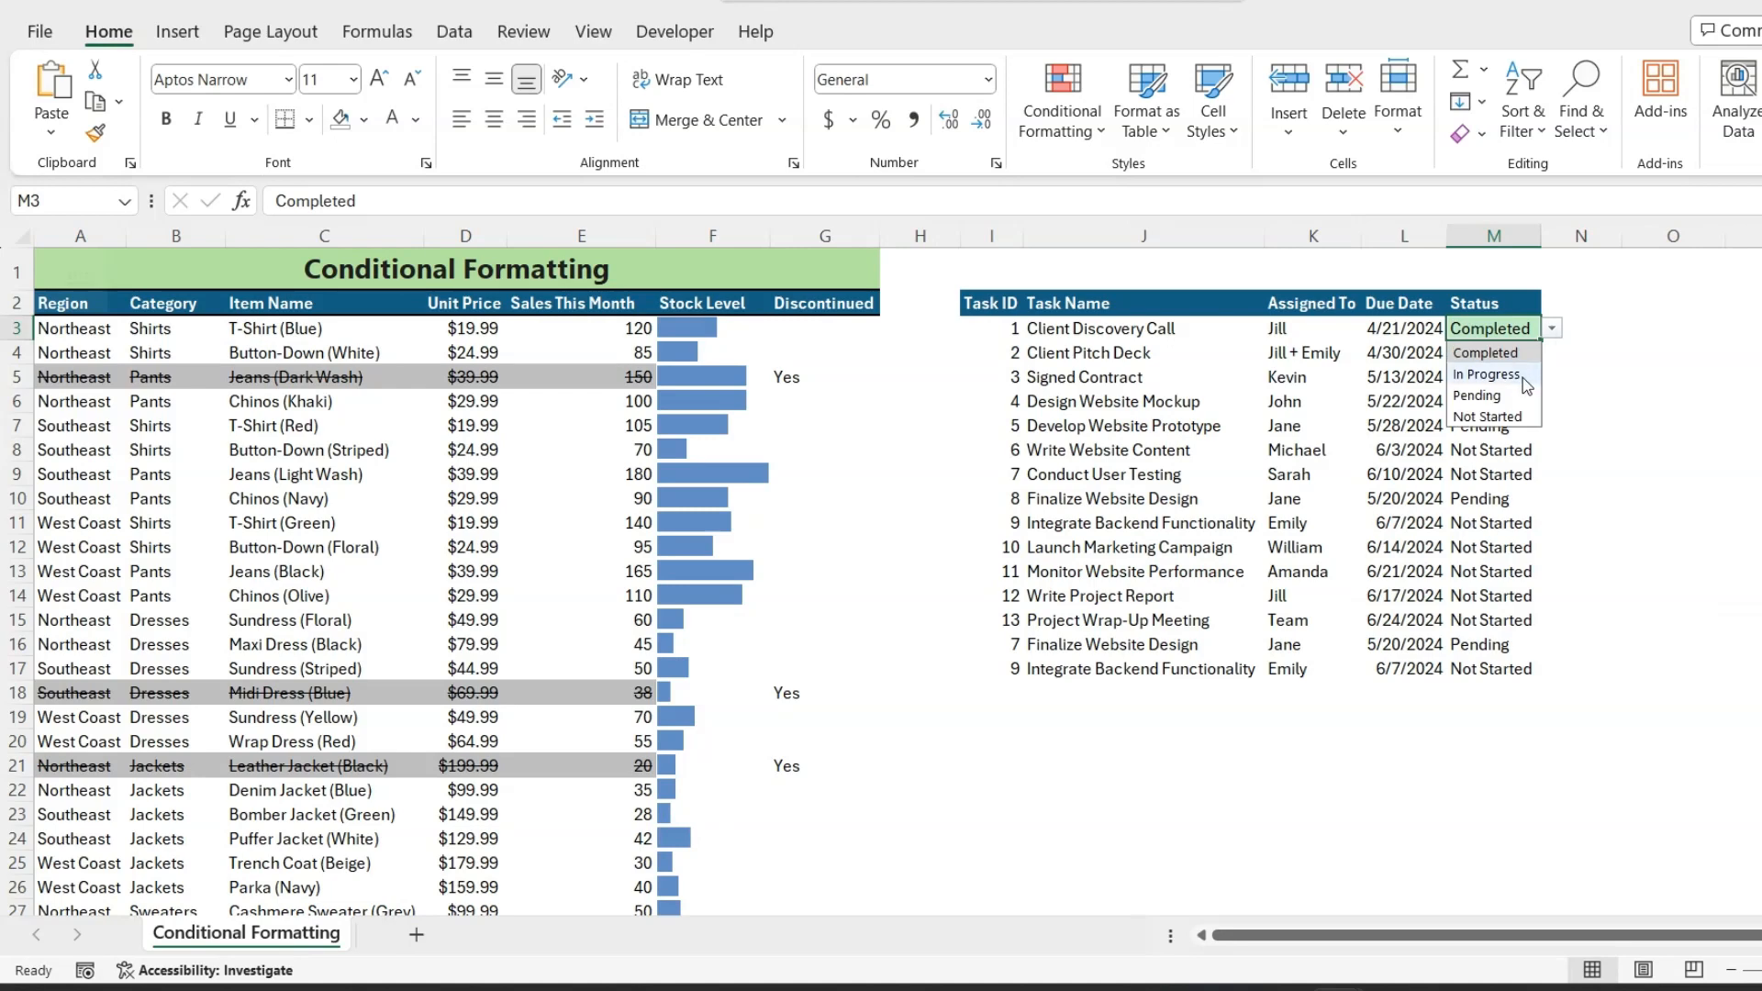
click(1523, 417)
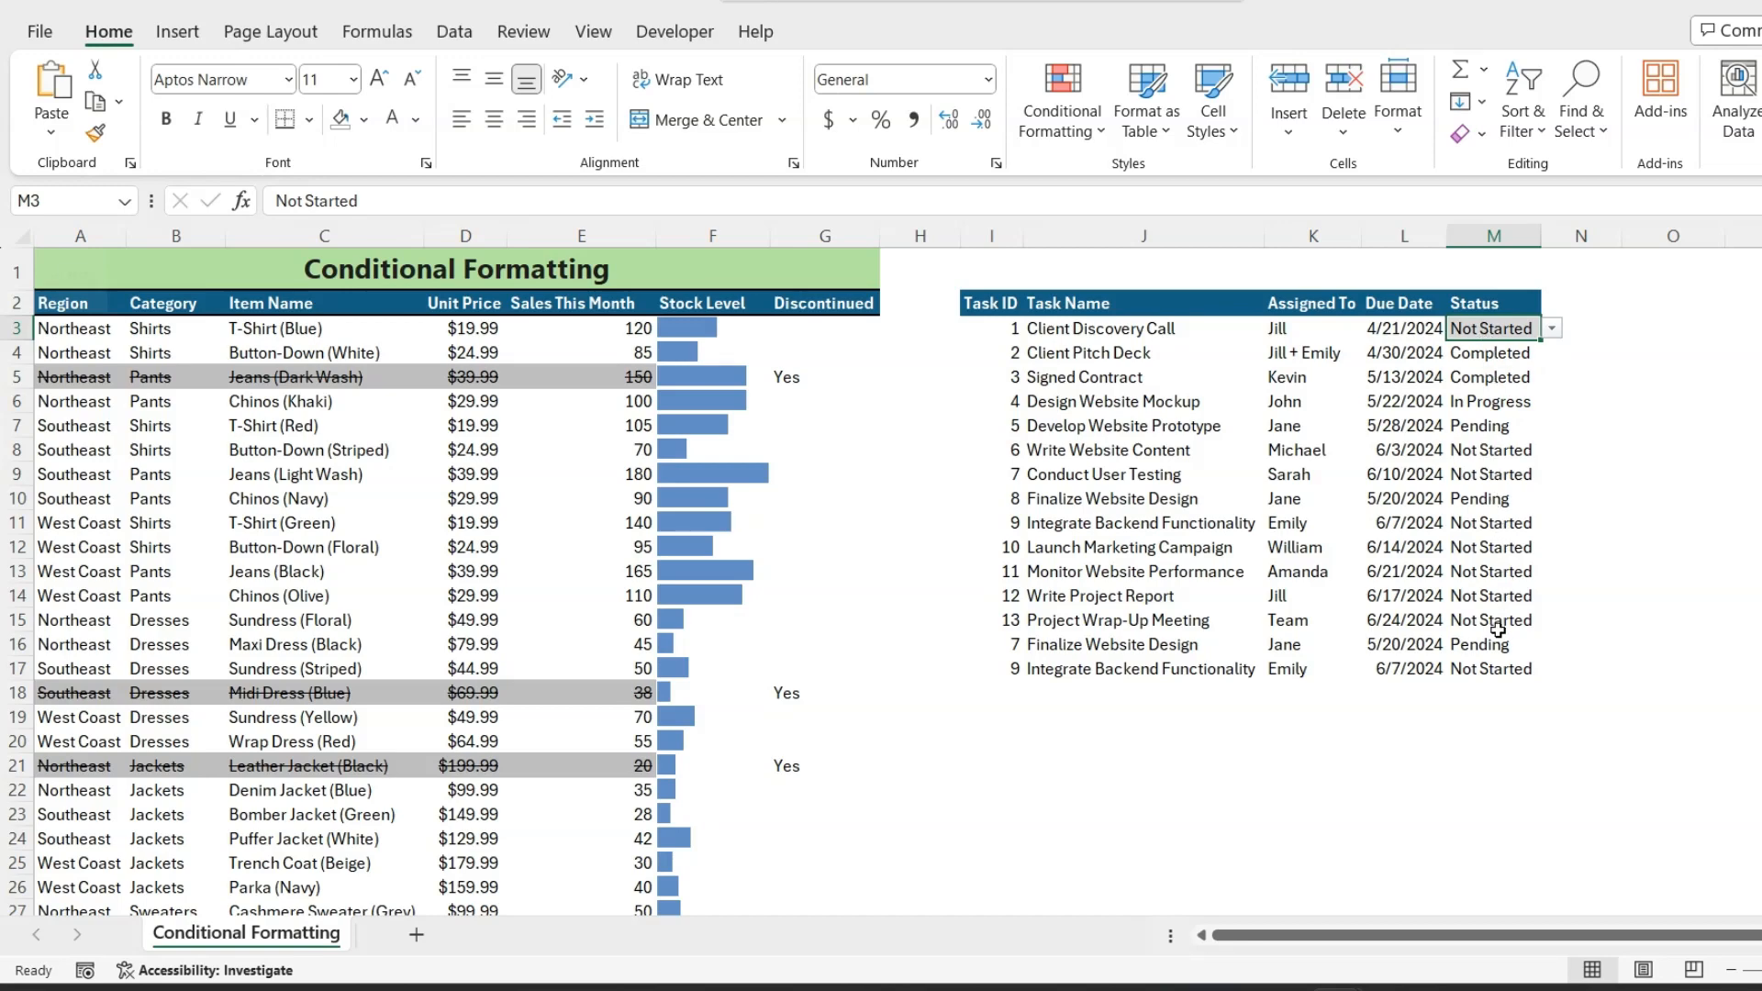
- Copy the M3 status cell with its formatting rules onto M4, and set the Client Pitch Deck status there to Completed
click(1508, 359)
click(1551, 353)
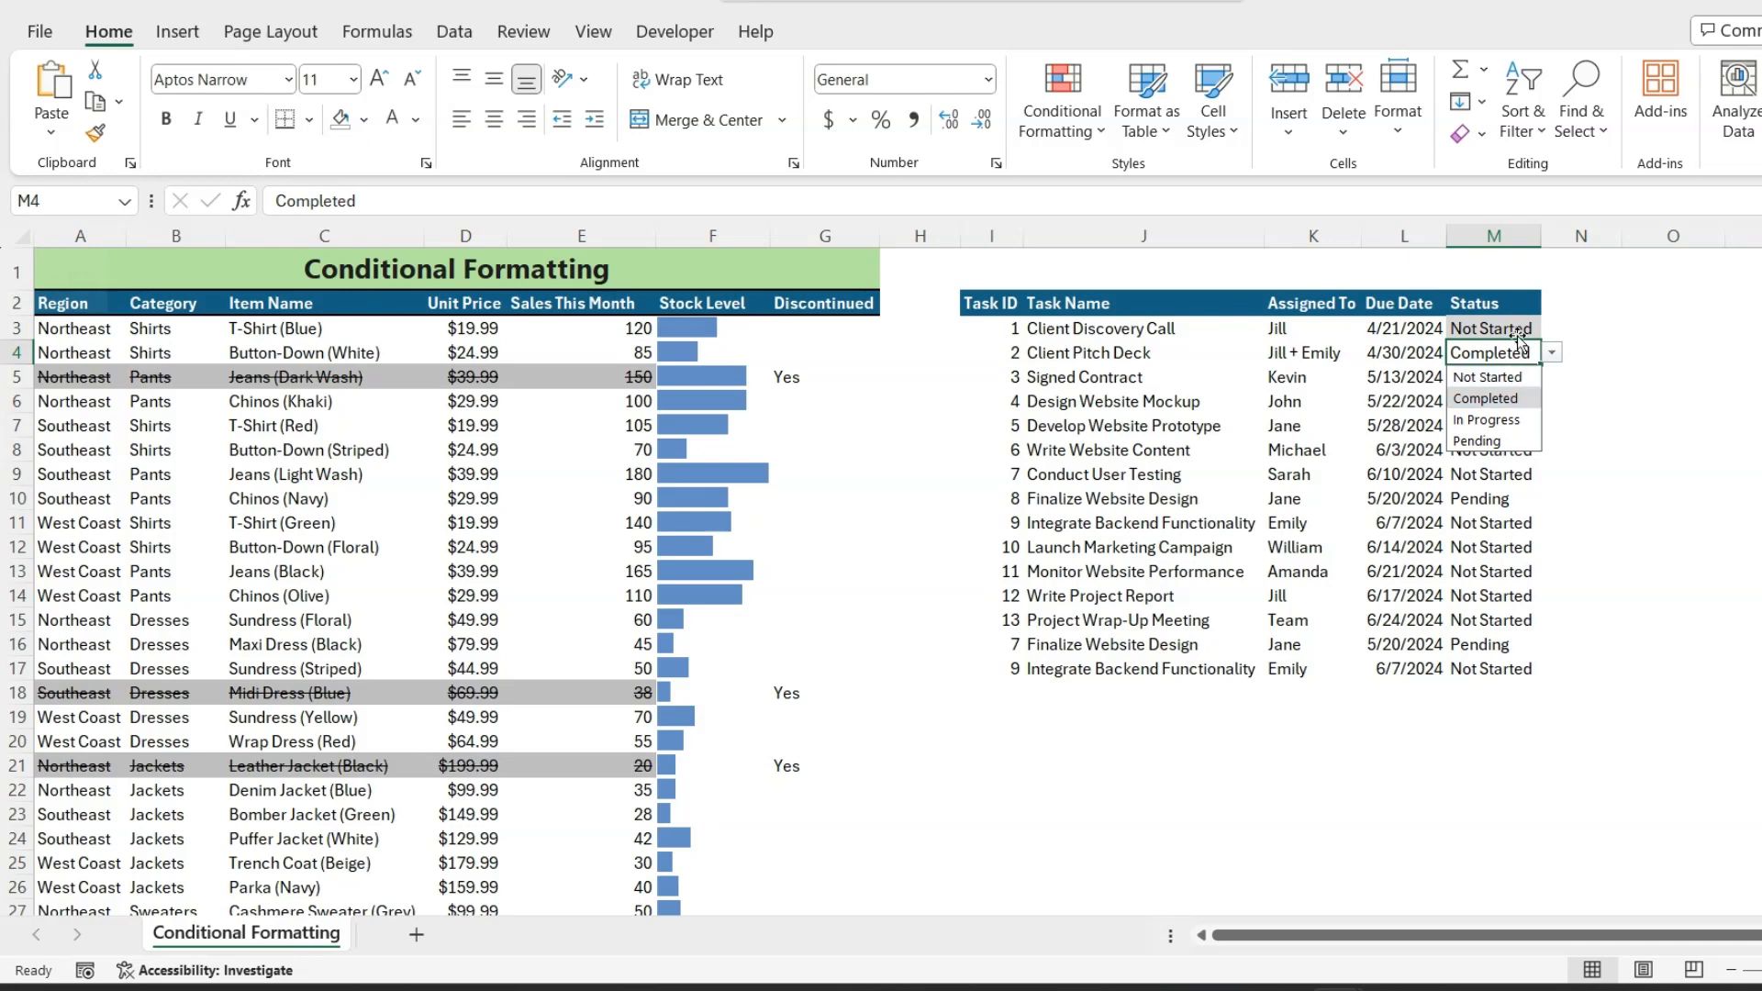
click(1517, 329)
key(ctrl+c)
click(1505, 353)
key(ctrl+v)
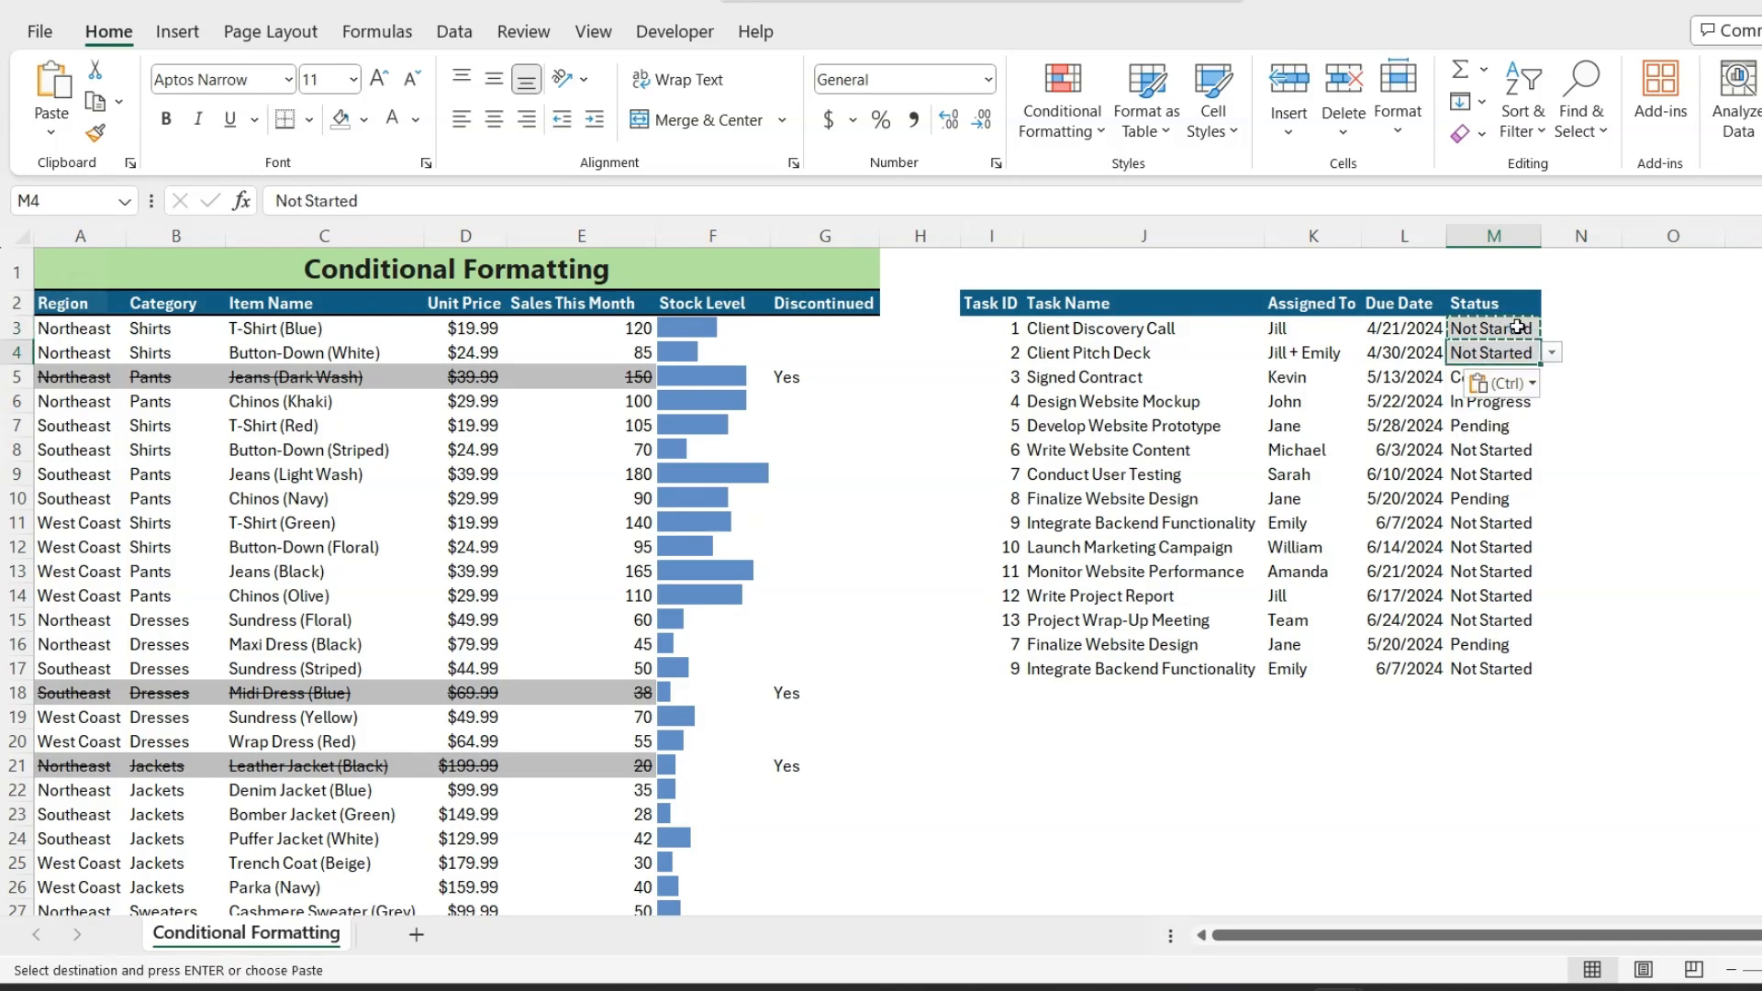
click(1551, 352)
click(1487, 399)
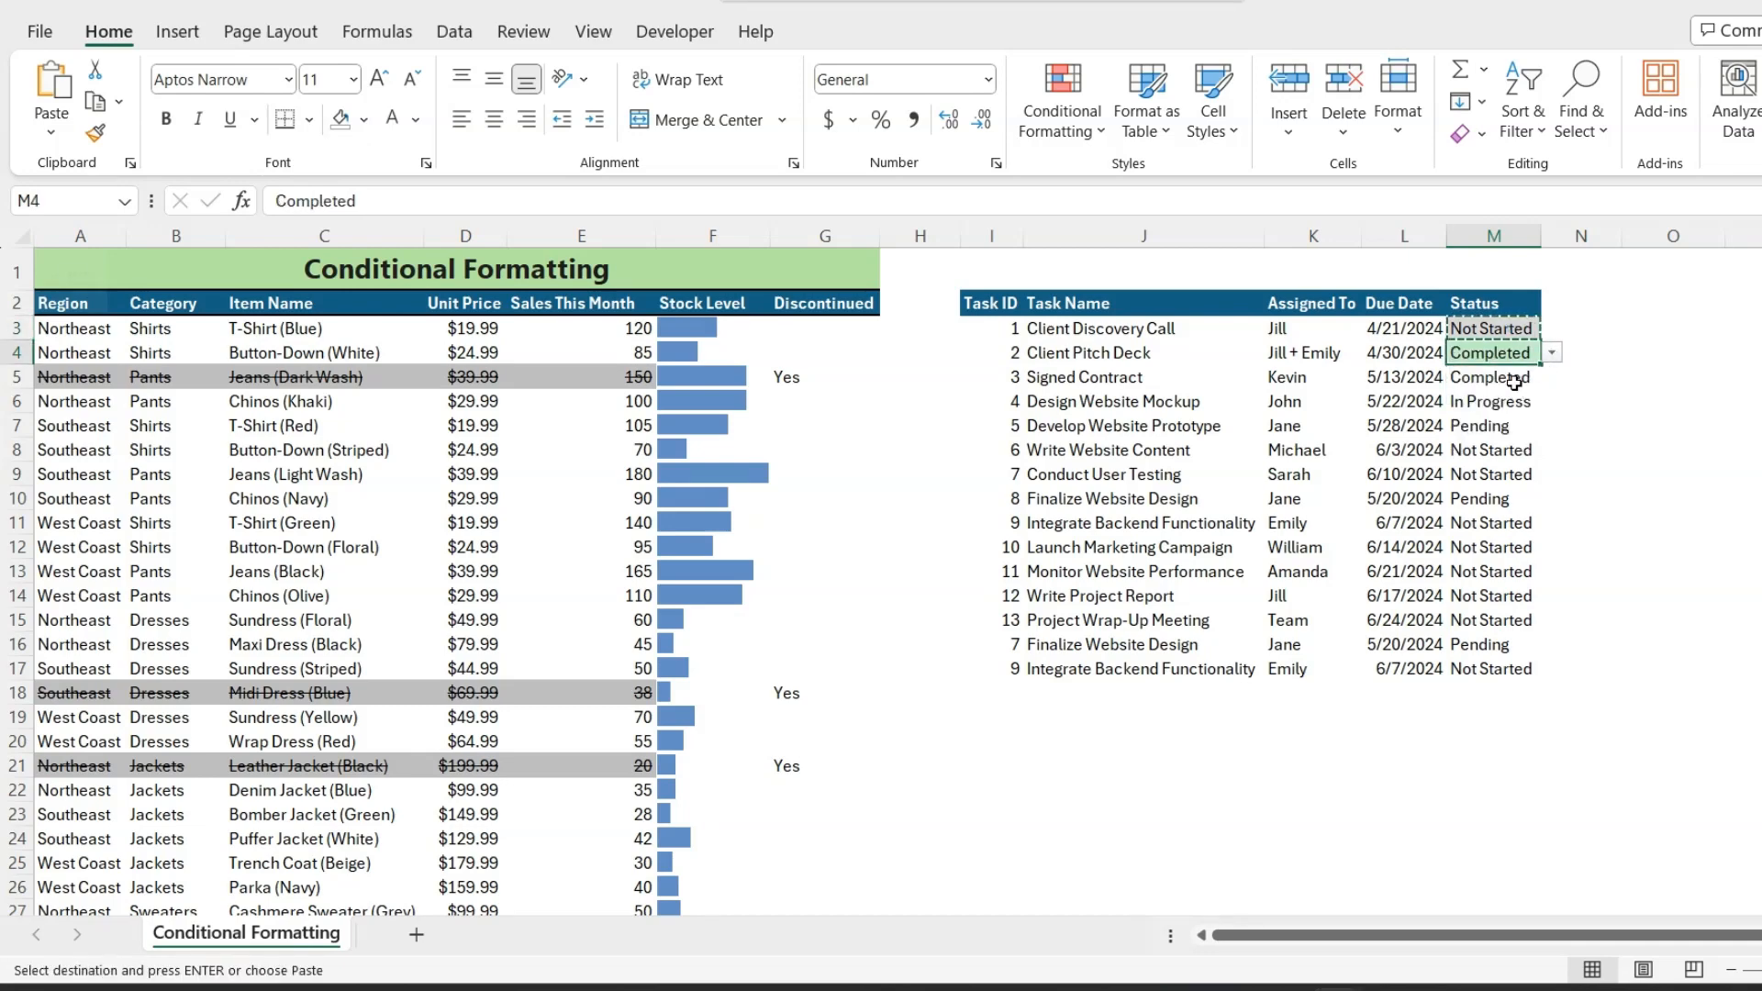